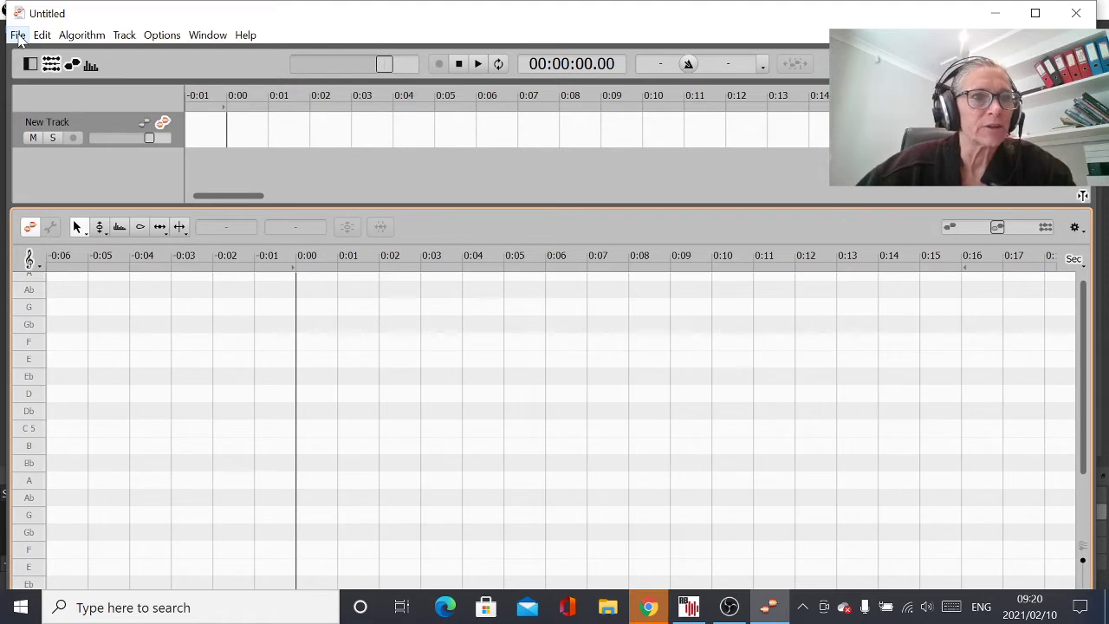
- Import the audio files 14 - Harmony # 02 and 16 - Sung harmony up, and open the sung track for note editing in a maximized window
left_click(18, 37)
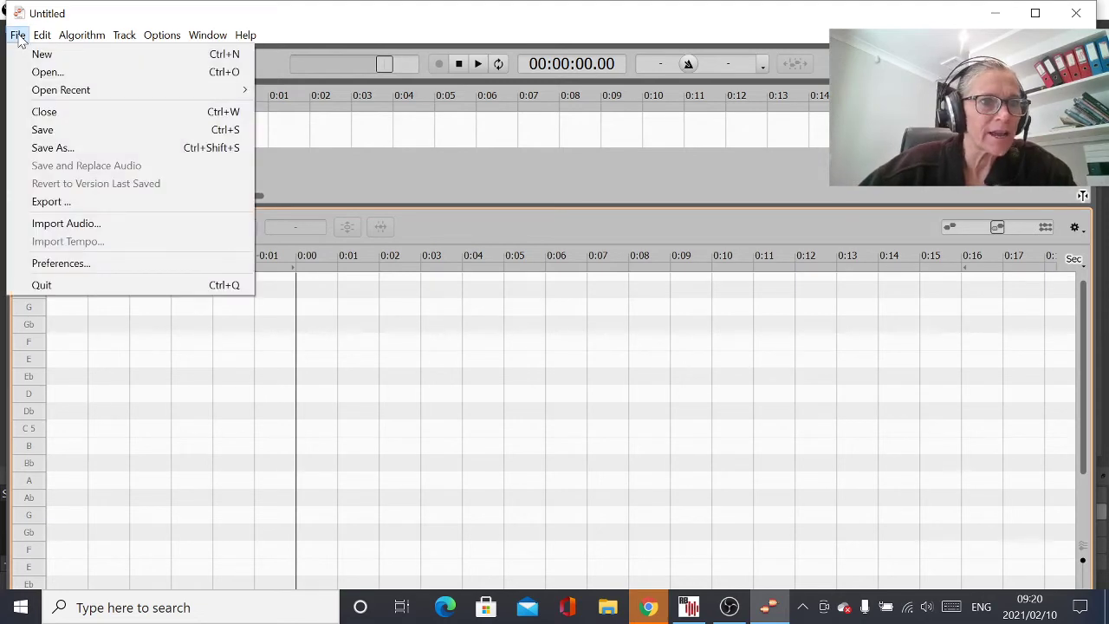
left_click(85, 224)
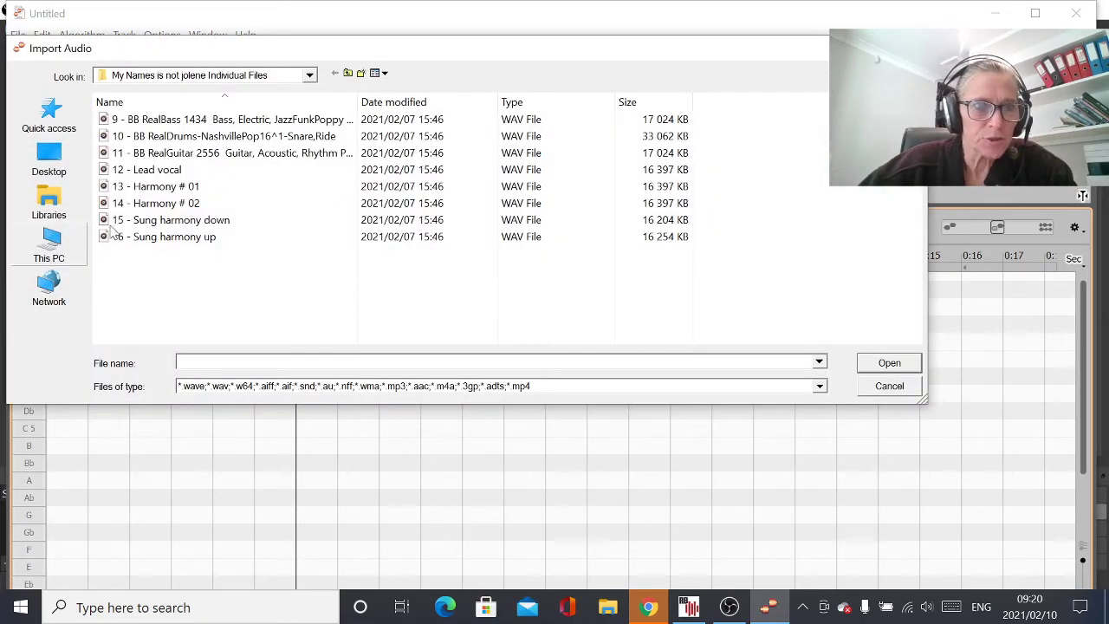
left_click(182, 203)
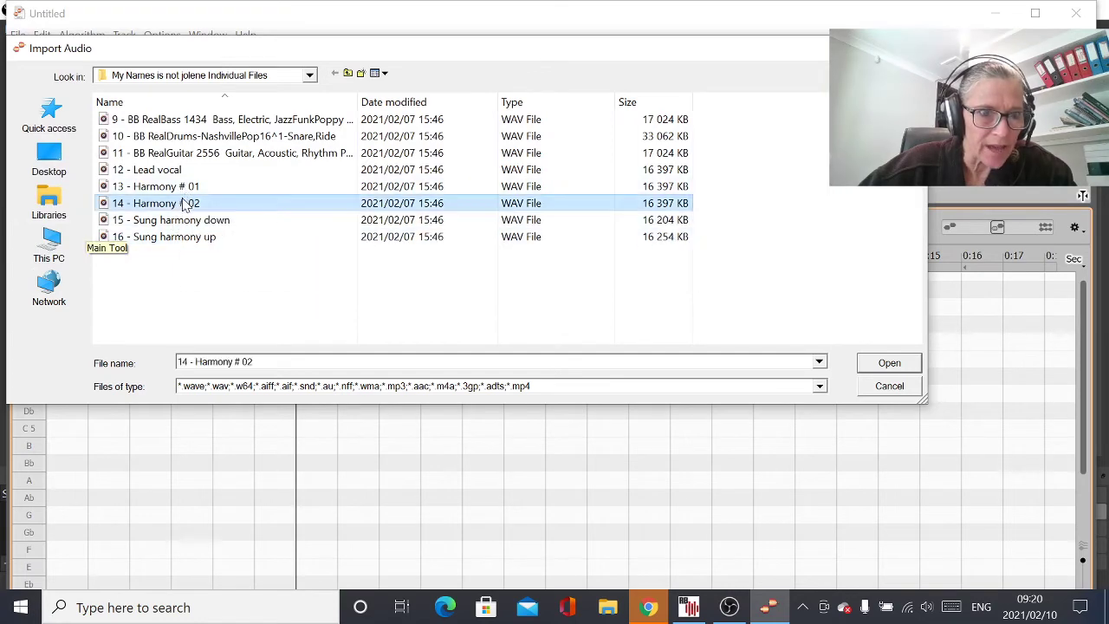
left_click(185, 237, "ctrl")
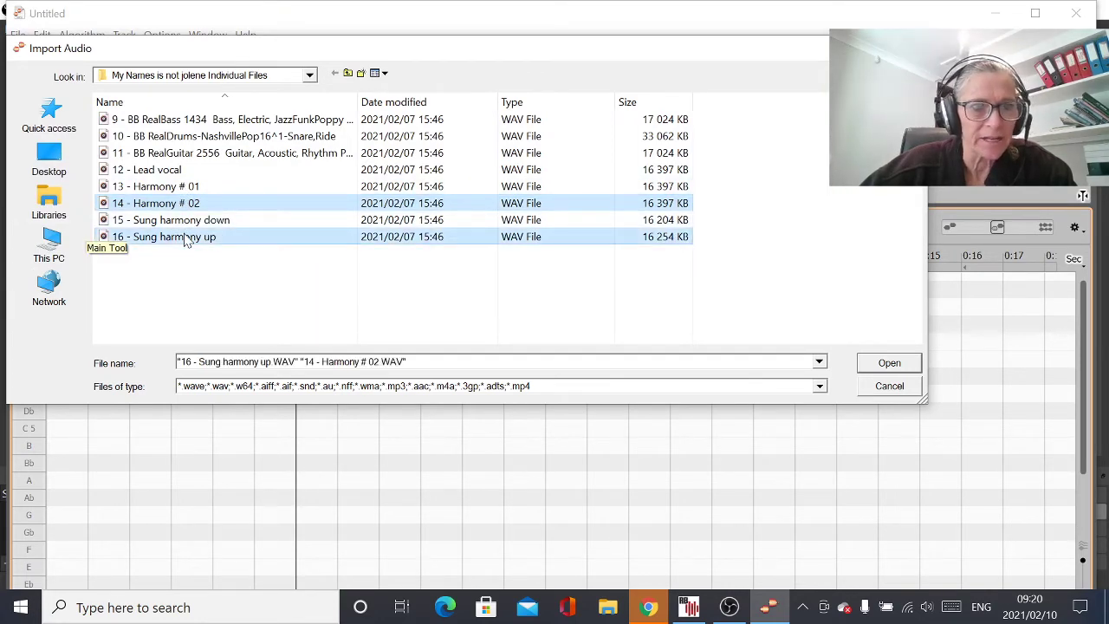
left_click(898, 366)
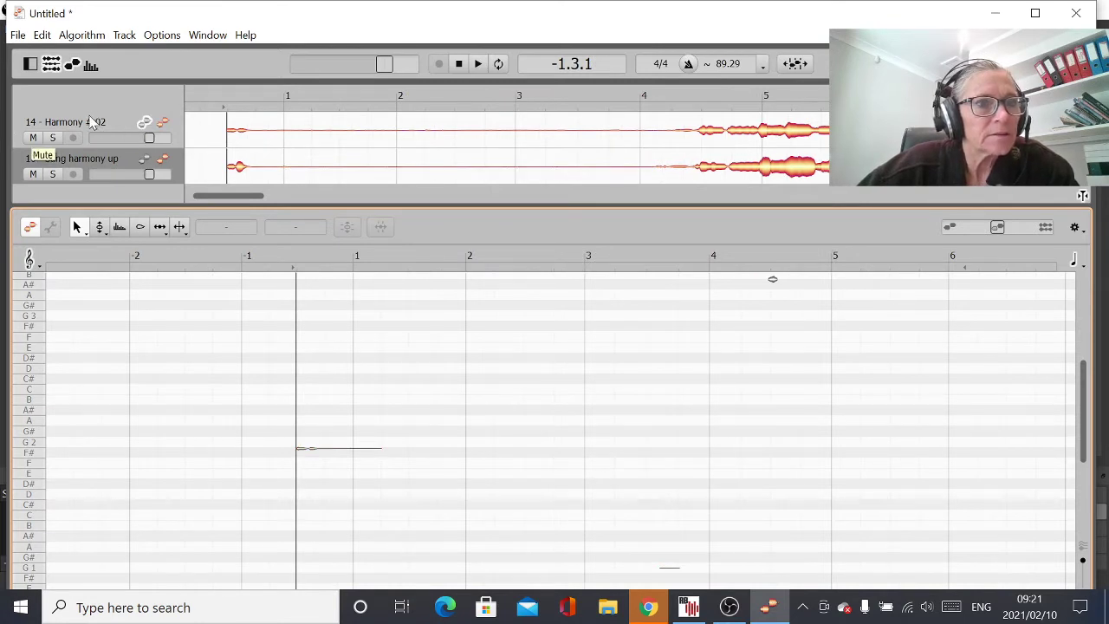
left_click(164, 162)
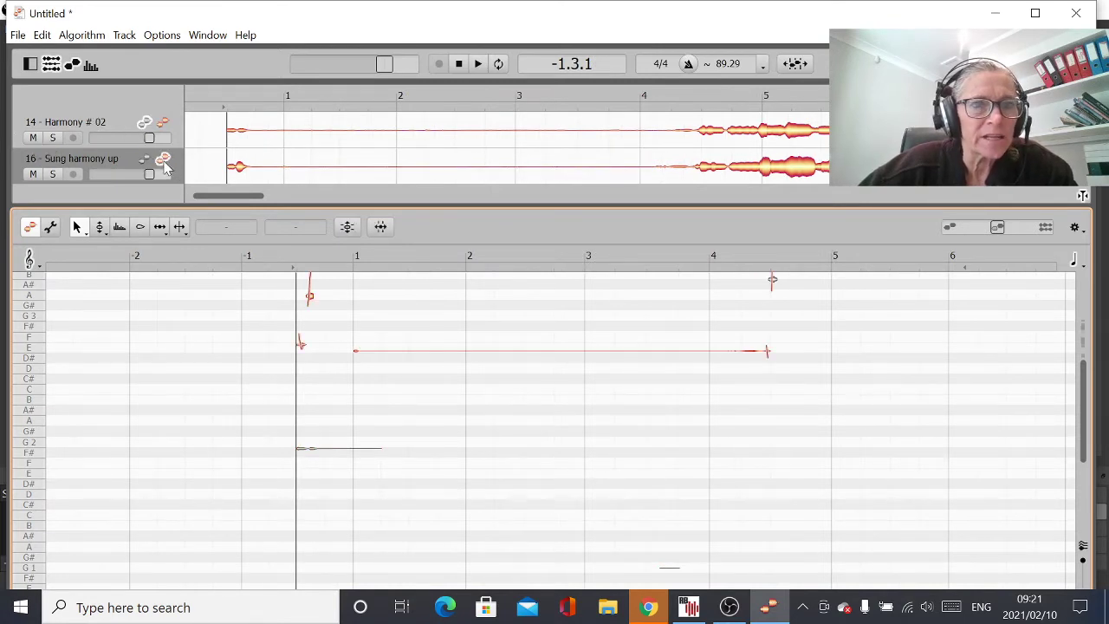
left_click(1035, 13)
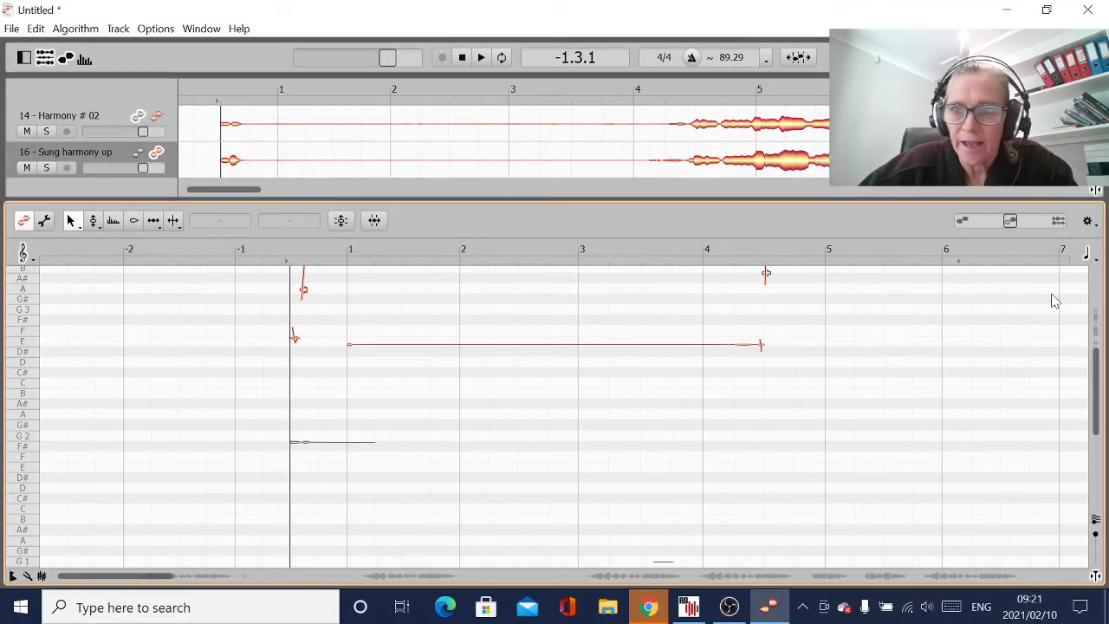
- Move the four sung notes before bar 5 to B3, C4, C4 and C4, and align the last one's end with the reference
left_click_drag(1096, 377, 1096, 318)
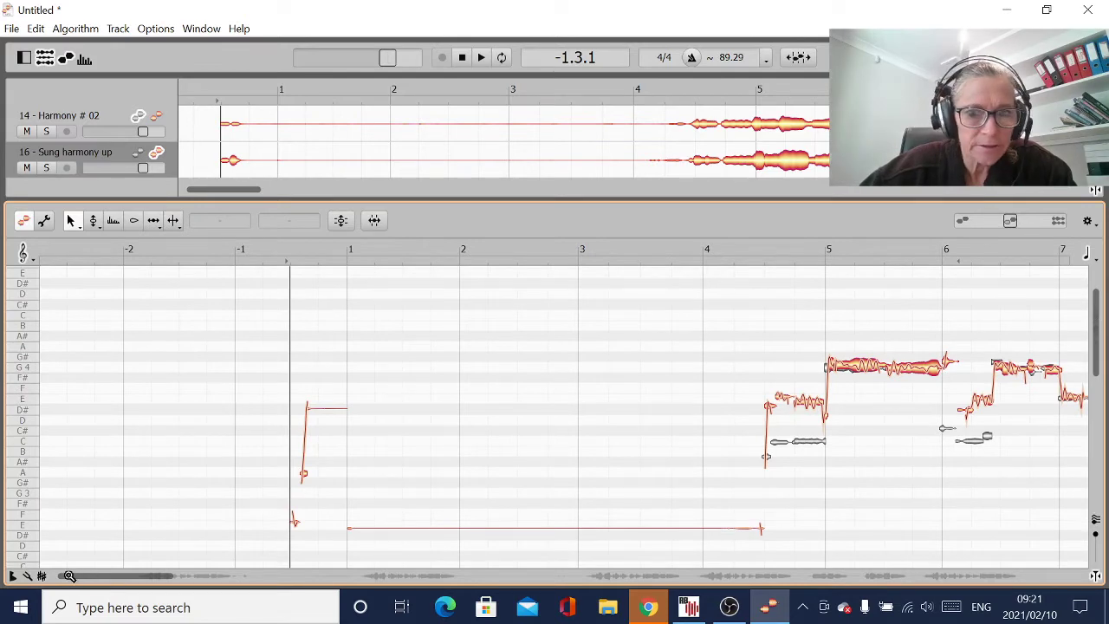
left_click_drag(69, 576, 159, 582)
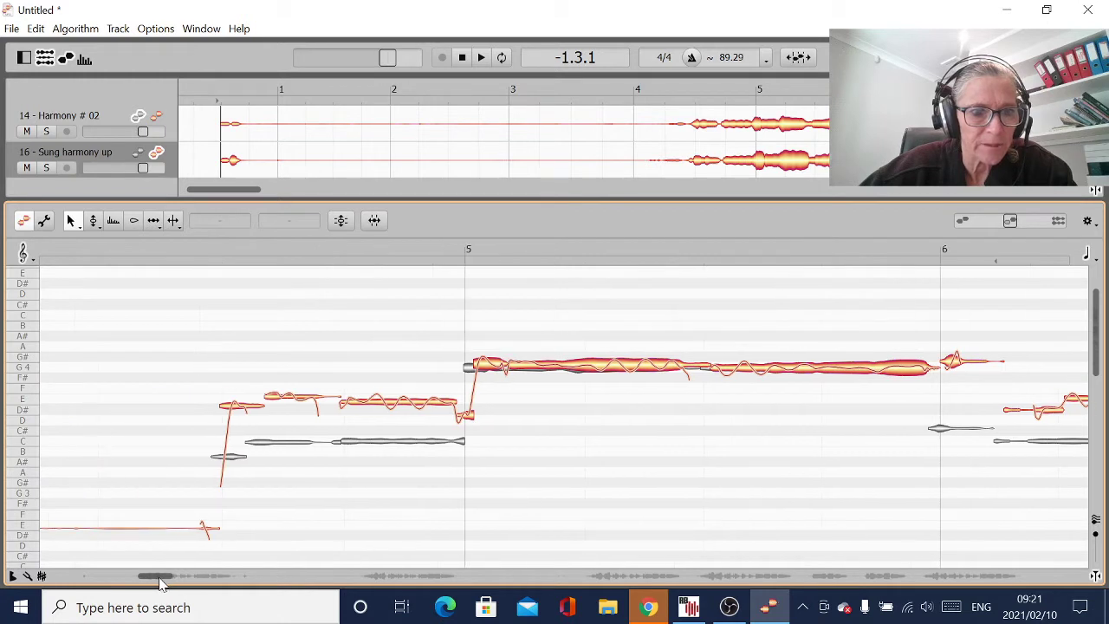
left_click_drag(236, 412, 245, 456)
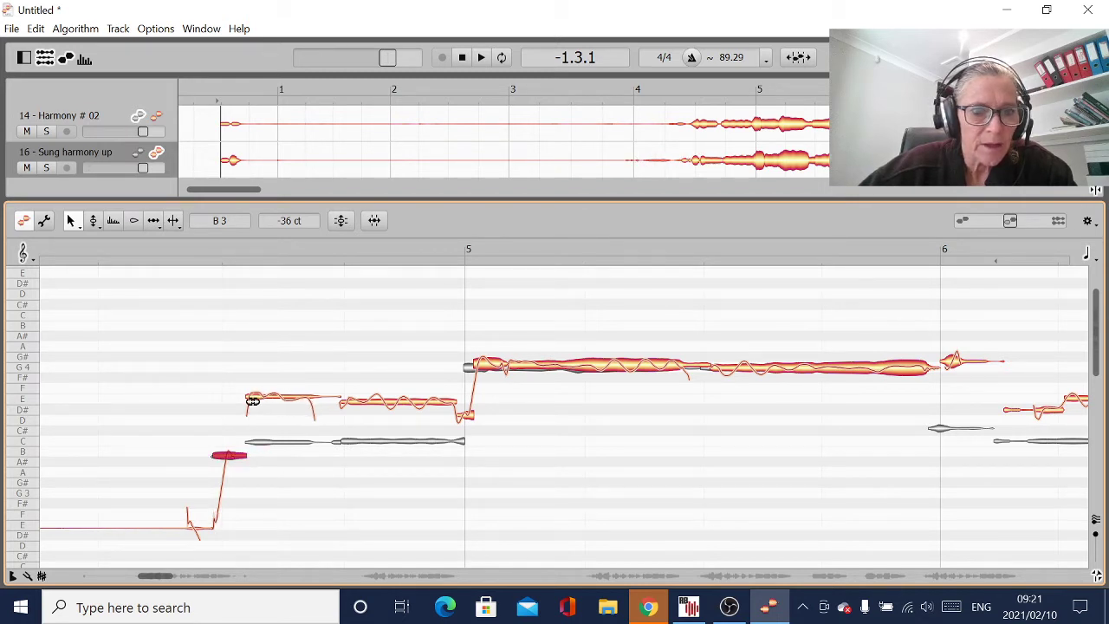
left_click_drag(289, 404, 288, 445)
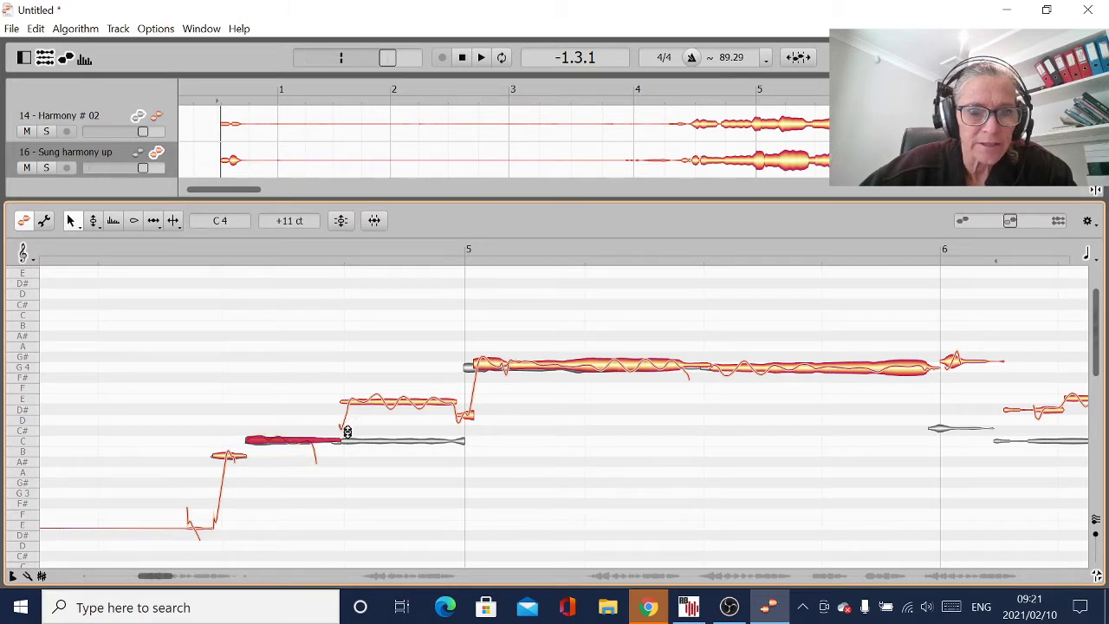
left_click_drag(376, 409, 380, 441)
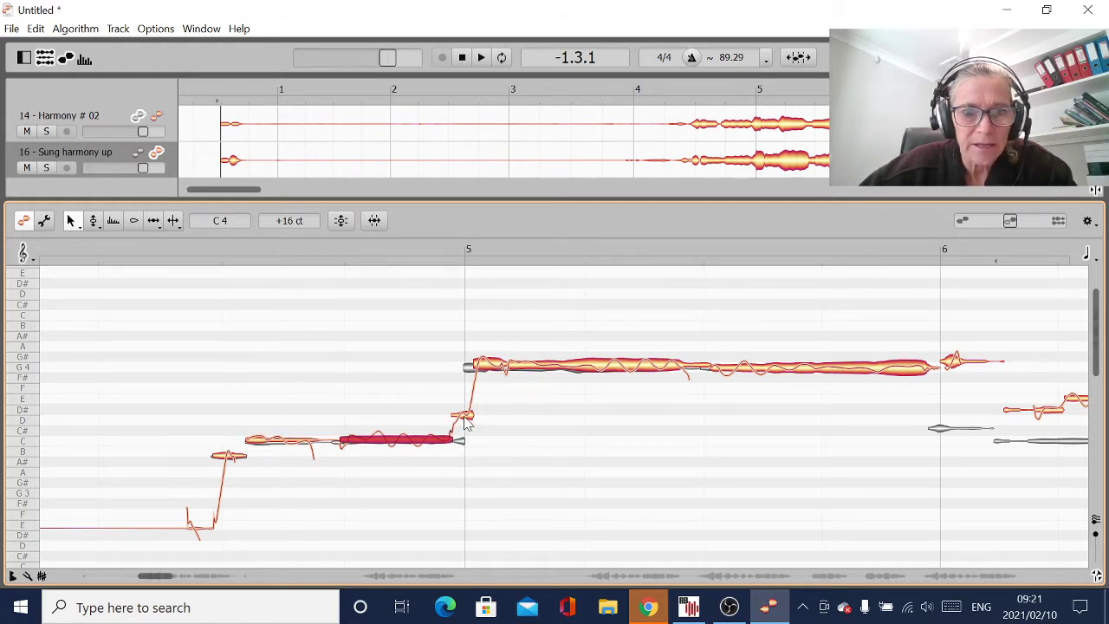
left_click_drag(465, 422, 467, 443)
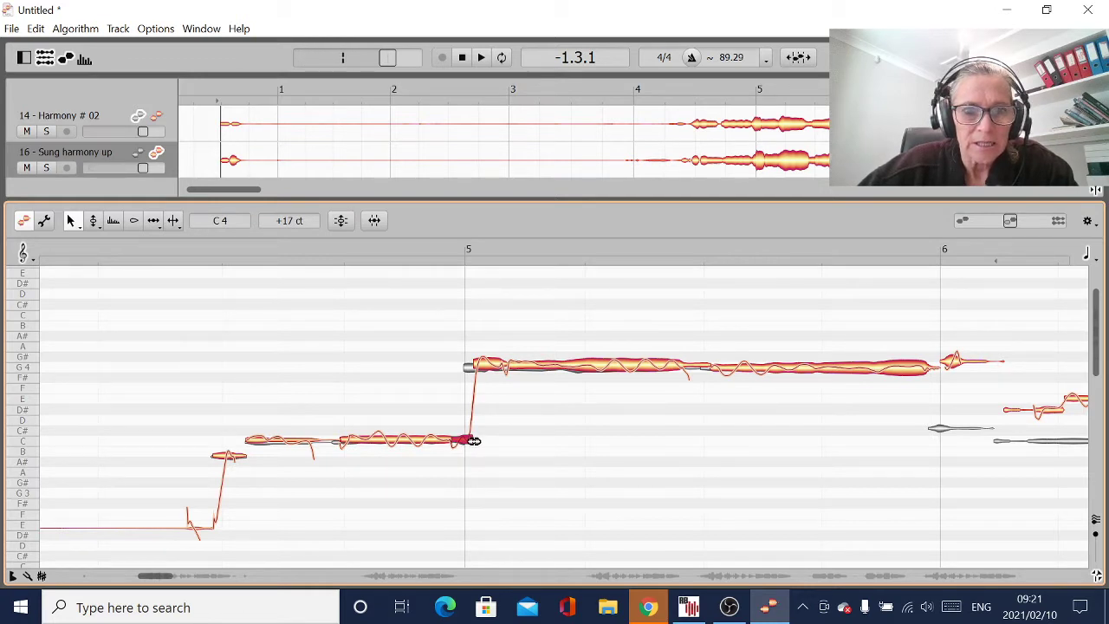
left_click_drag(474, 440, 462, 440)
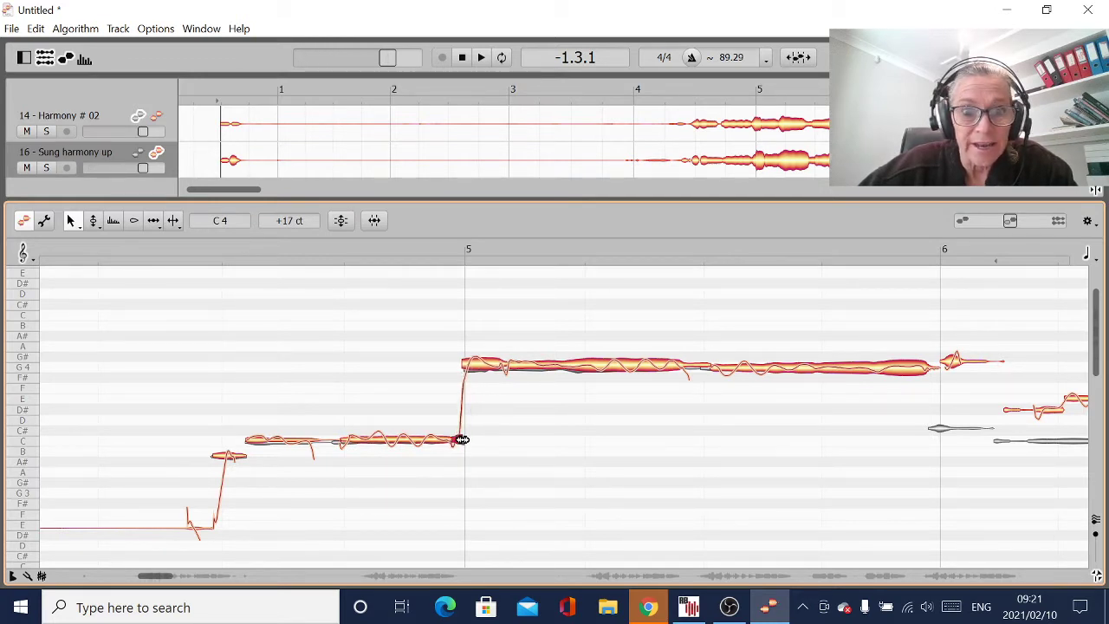
- Align the boundaries of the sung G4 notes across bar 5 with the reference notes, spreading the unison tracks only while adjusting
left_click(1095, 520)
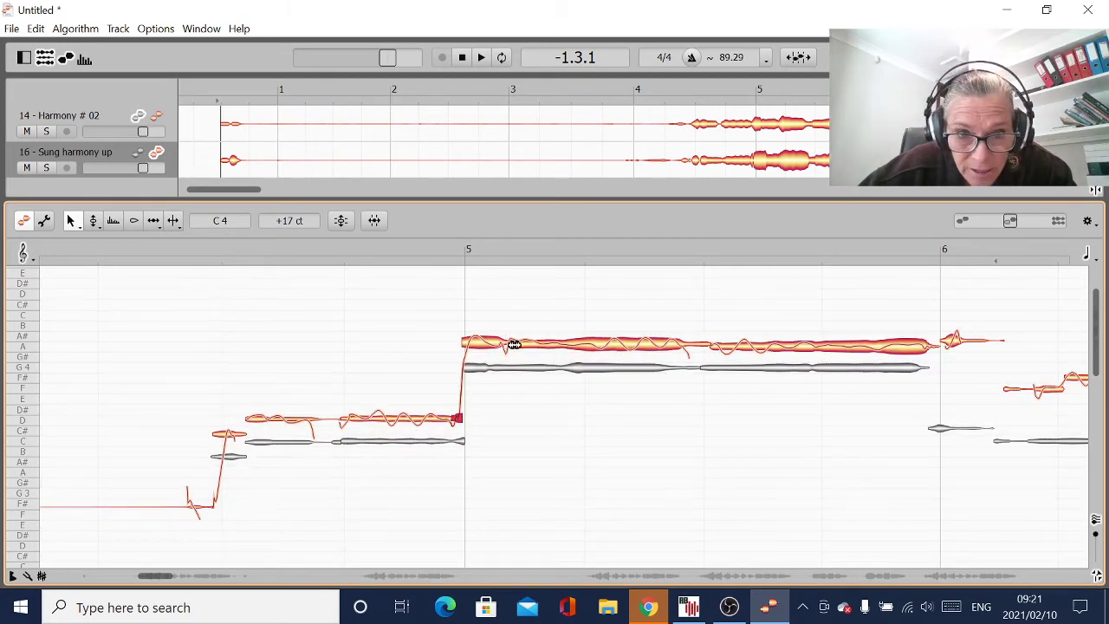
left_click_drag(513, 346, 498, 346)
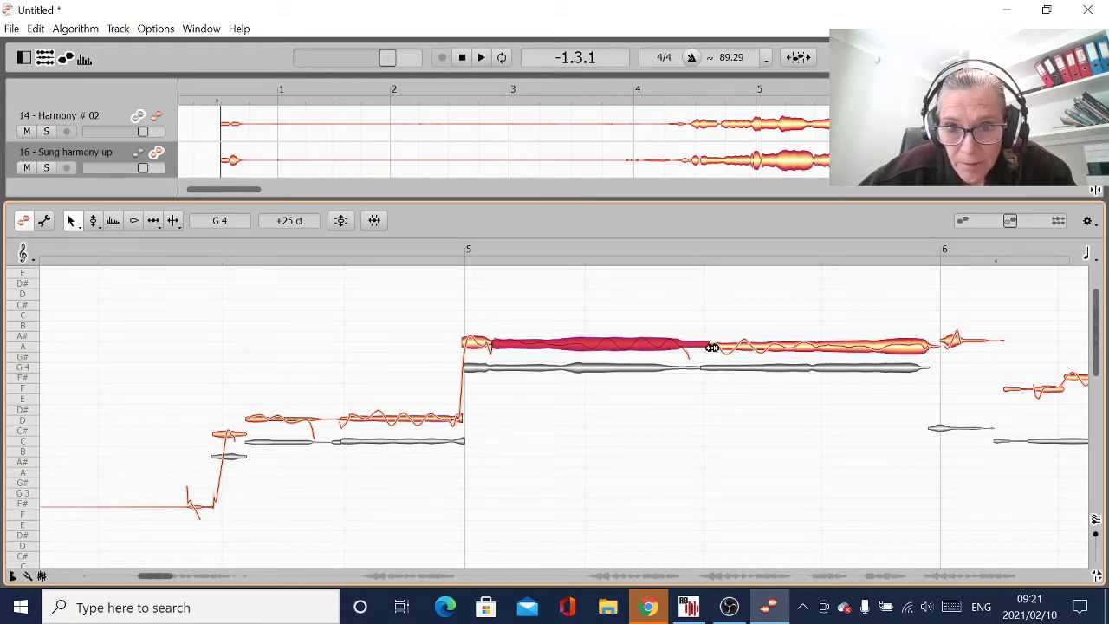
left_click_drag(714, 349, 701, 346)
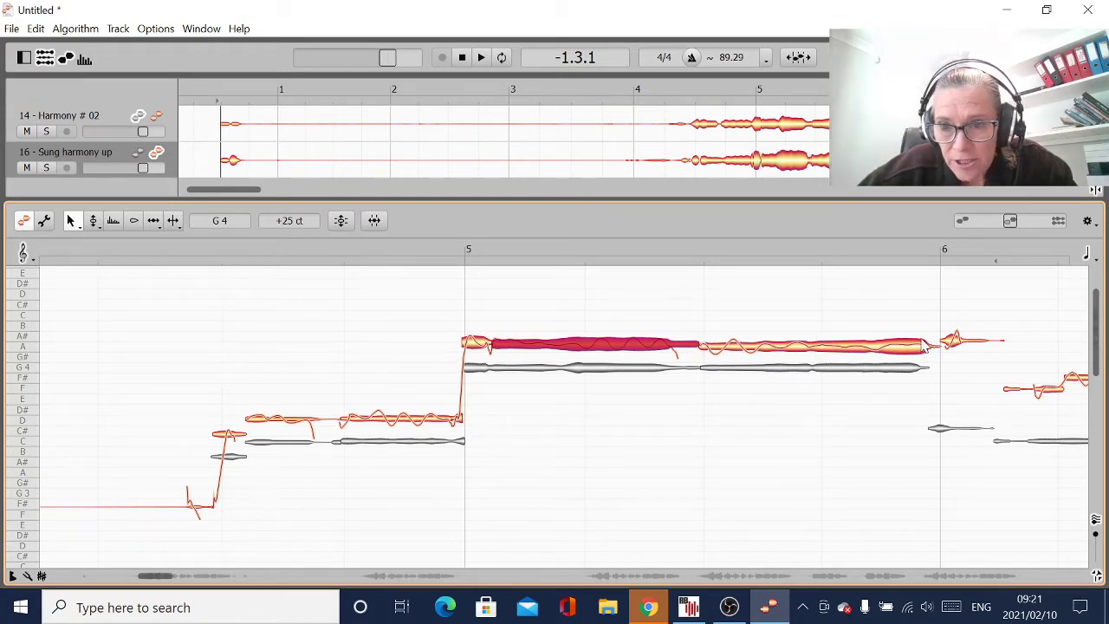
left_click(934, 350)
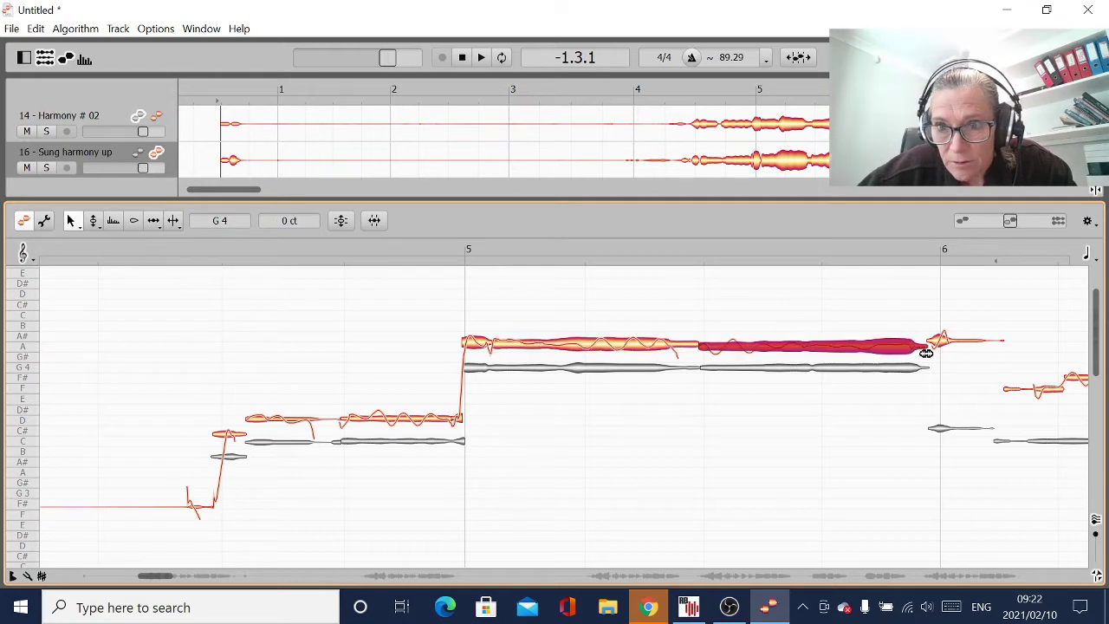
key("ctrl+z")
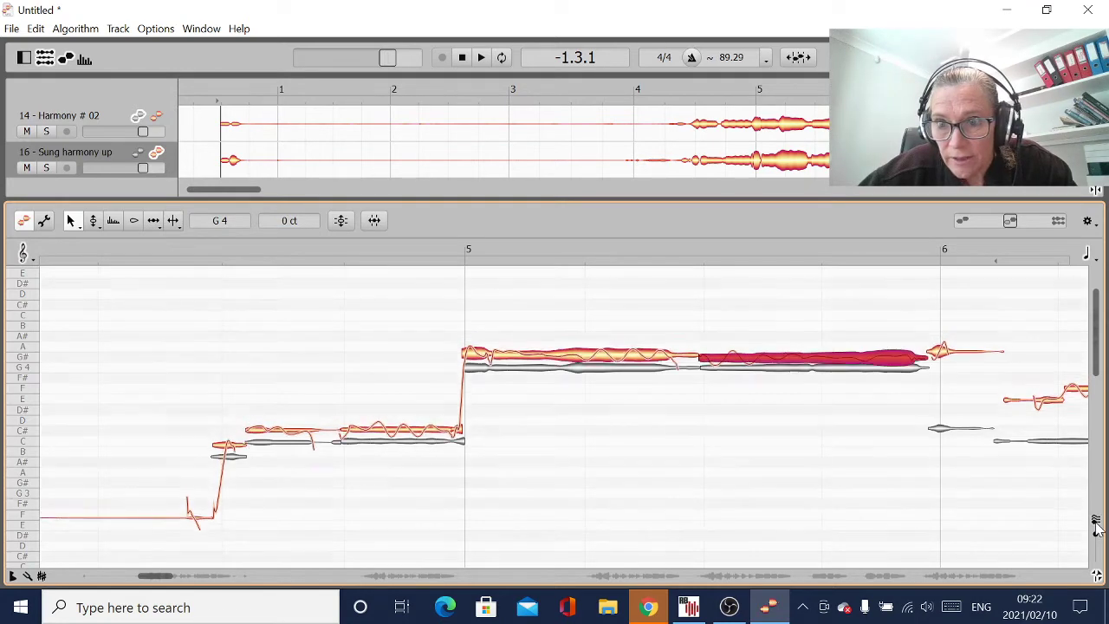
- Lower the four sung notes at the start of bar 6 to C#4, C4, C4 and C4 to match the reference melody
left_click_drag(958, 370, 958, 431)
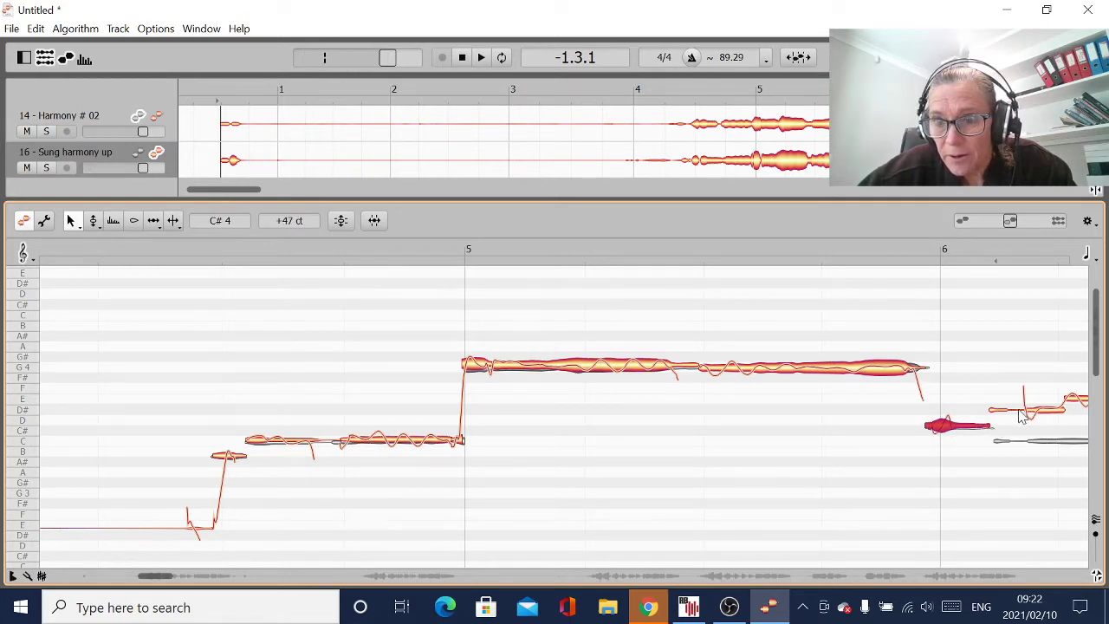
left_click_drag(1031, 411, 1037, 440)
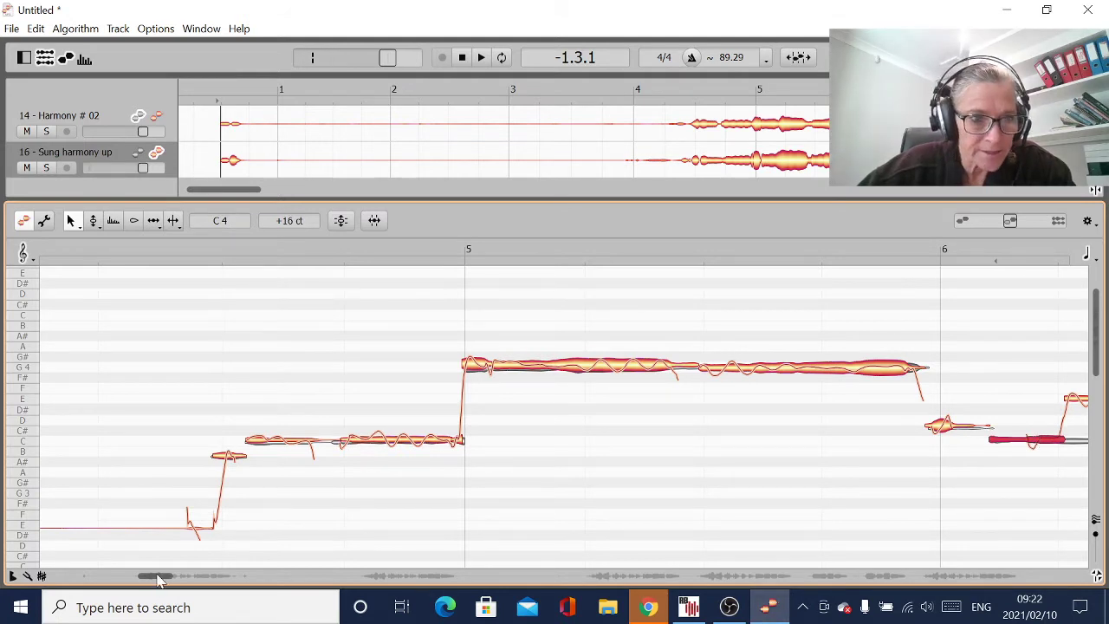
left_click_drag(158, 579, 170, 579)
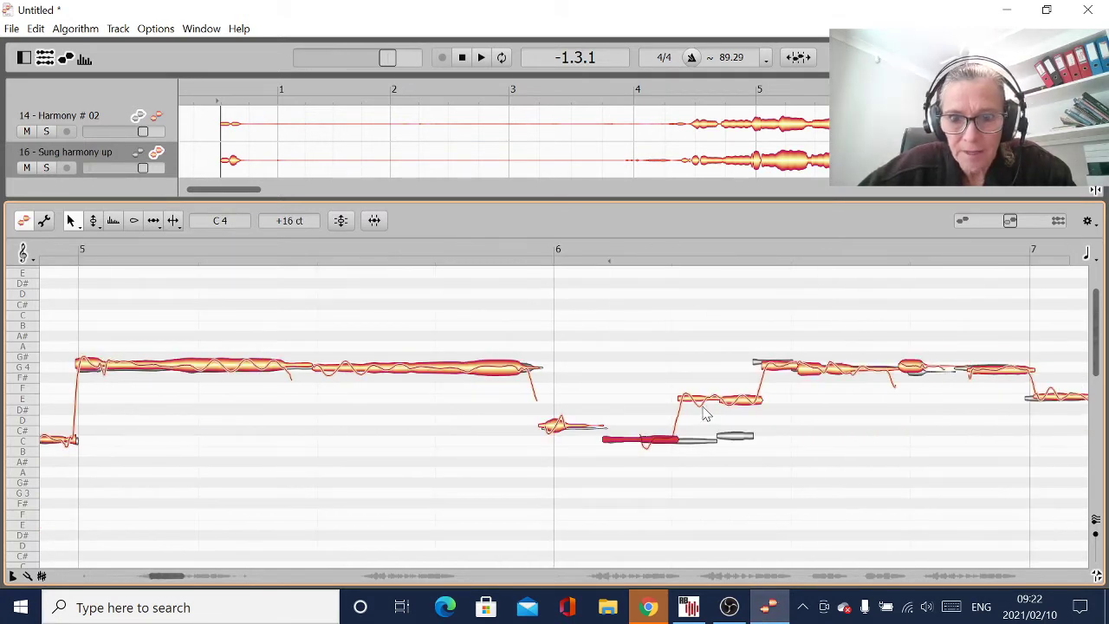
left_click_drag(704, 400, 700, 440)
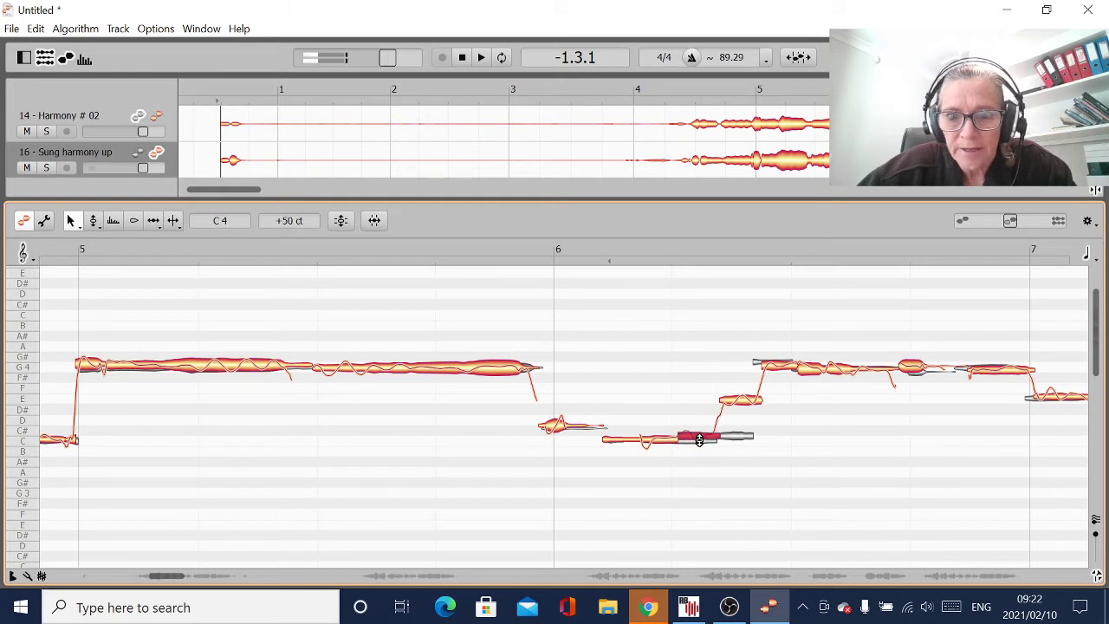
left_click_drag(753, 399, 743, 436)
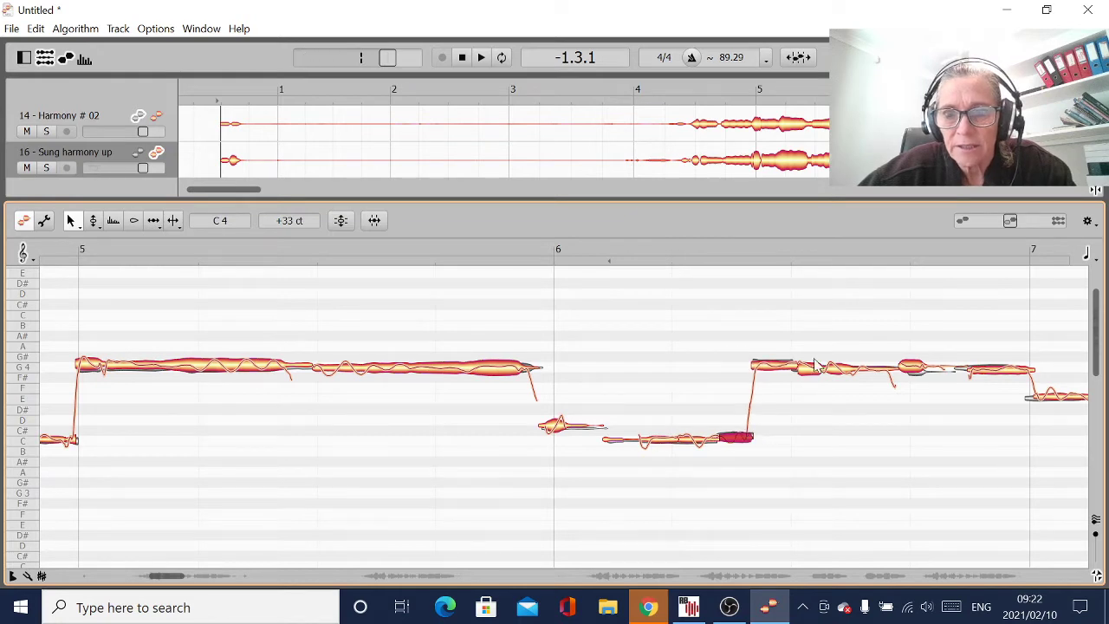
- Spread the unison tracks to align the later G4 note boundaries in bar 6, collapse them, and align the note boundary at bar 7
left_click(1095, 522)
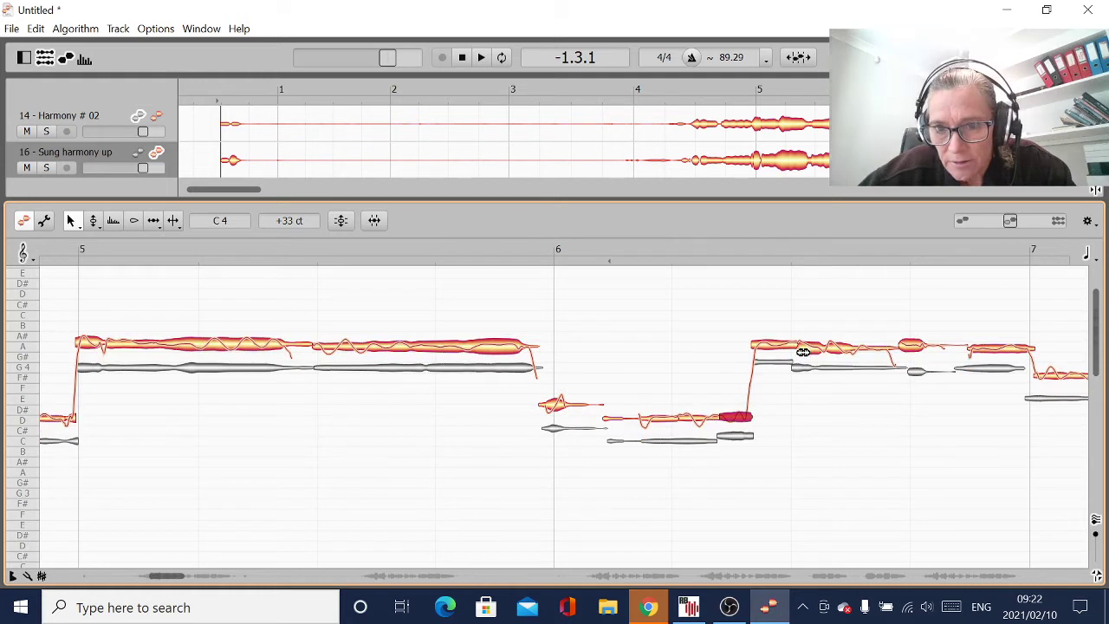
left_click(856, 354)
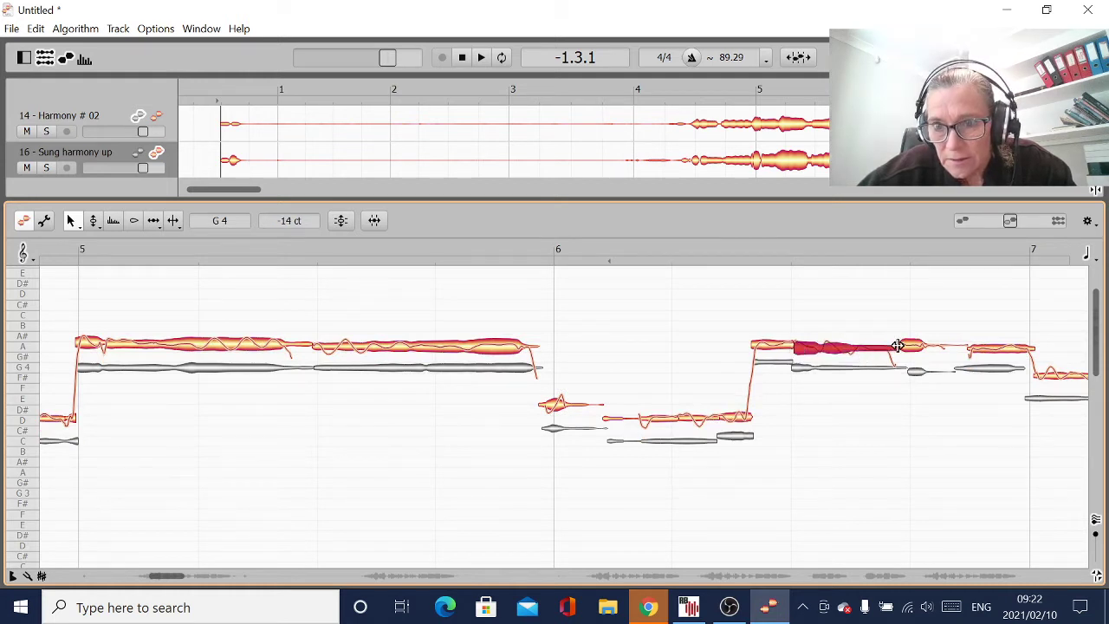
left_click_drag(898, 348, 961, 351)
left_click(972, 353)
left_click(1096, 520)
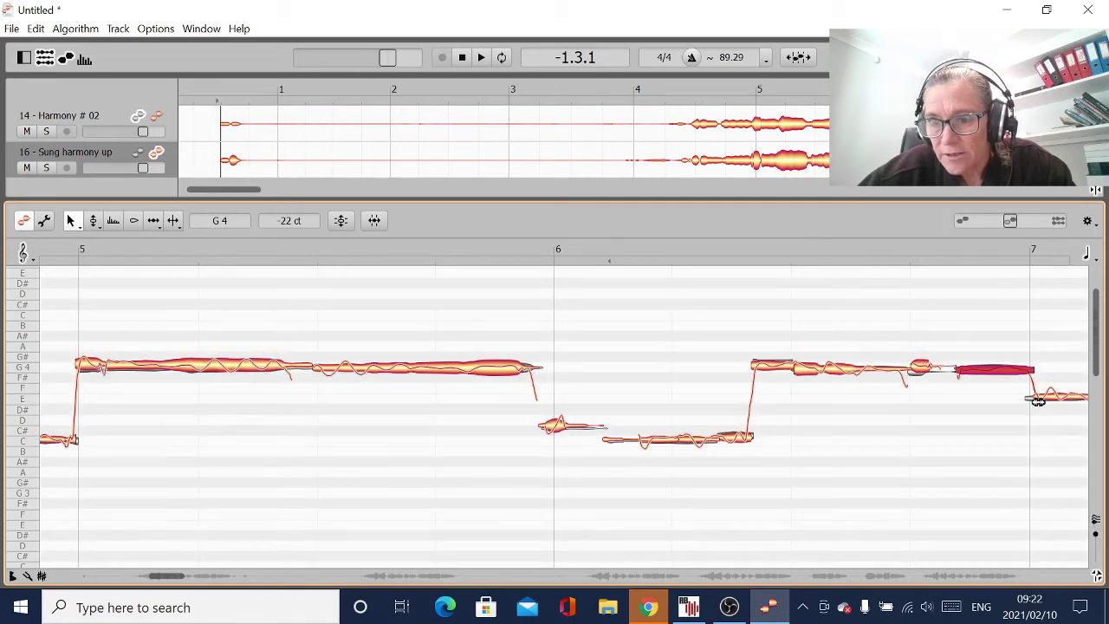
left_click_drag(1037, 401, 1032, 400)
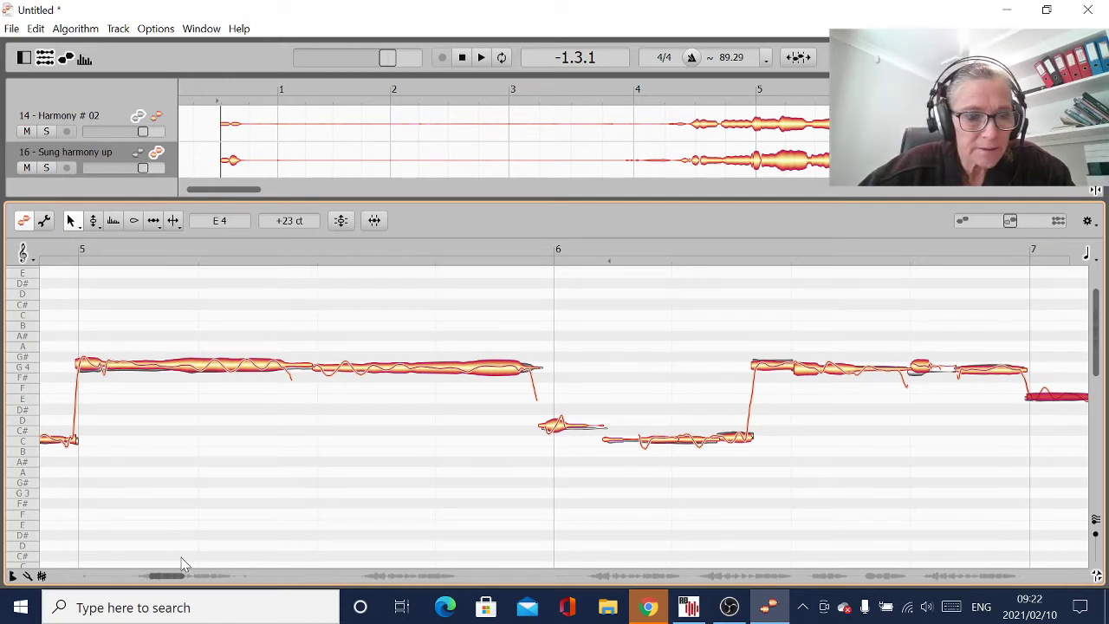
- Nudge the second E4 note in bar 7 up to the reference pitch and align the next two note boundaries with the reference
left_click_drag(177, 581, 190, 582)
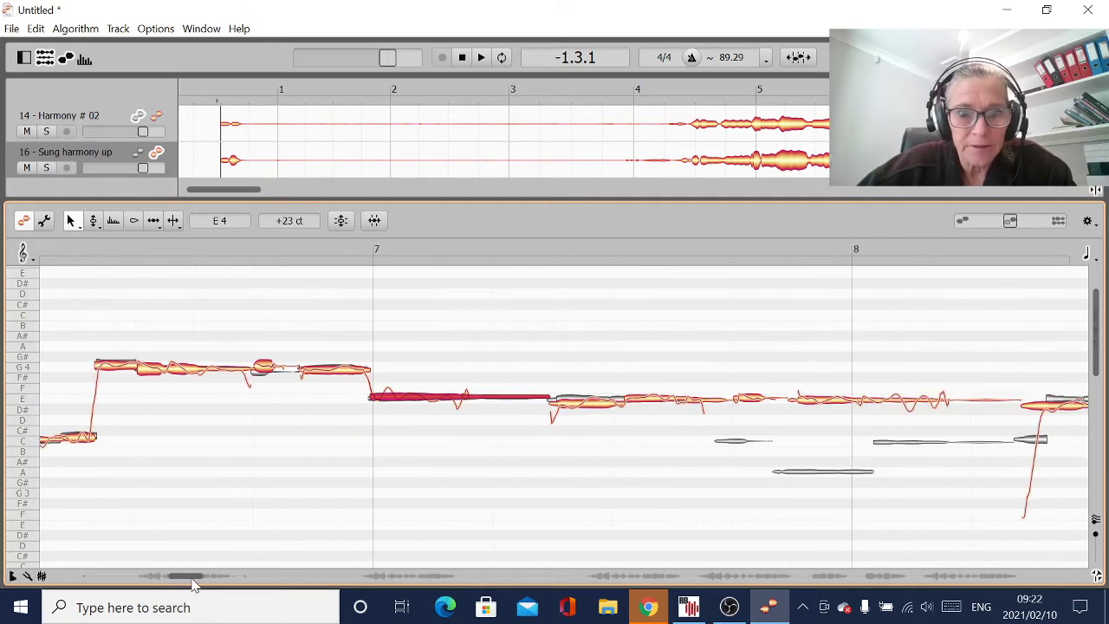
left_click(585, 408)
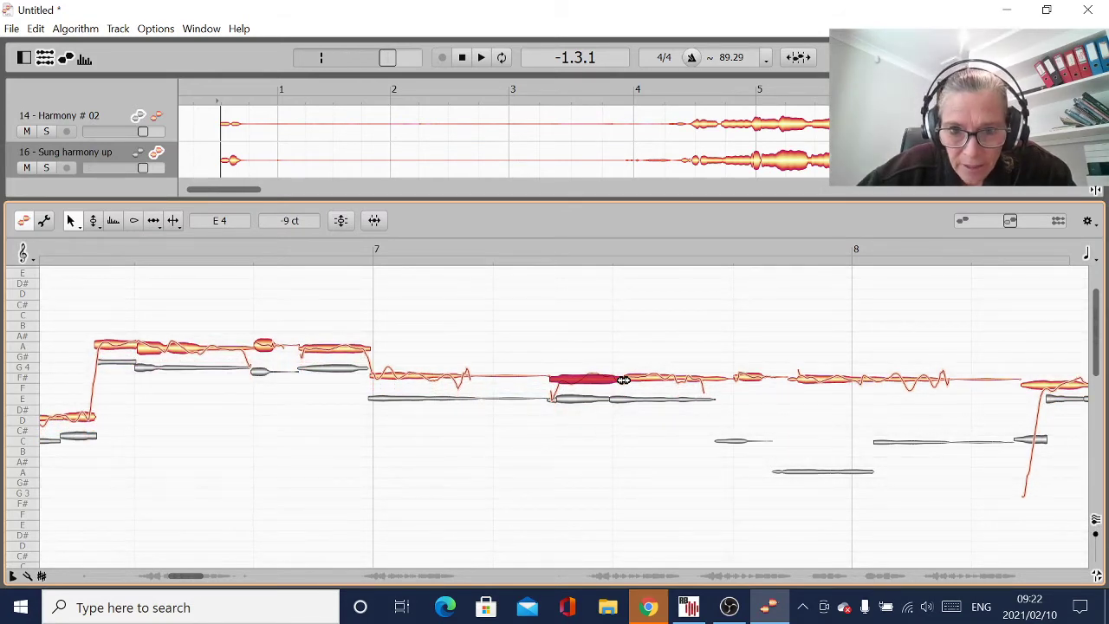
left_click_drag(623, 380, 612, 379)
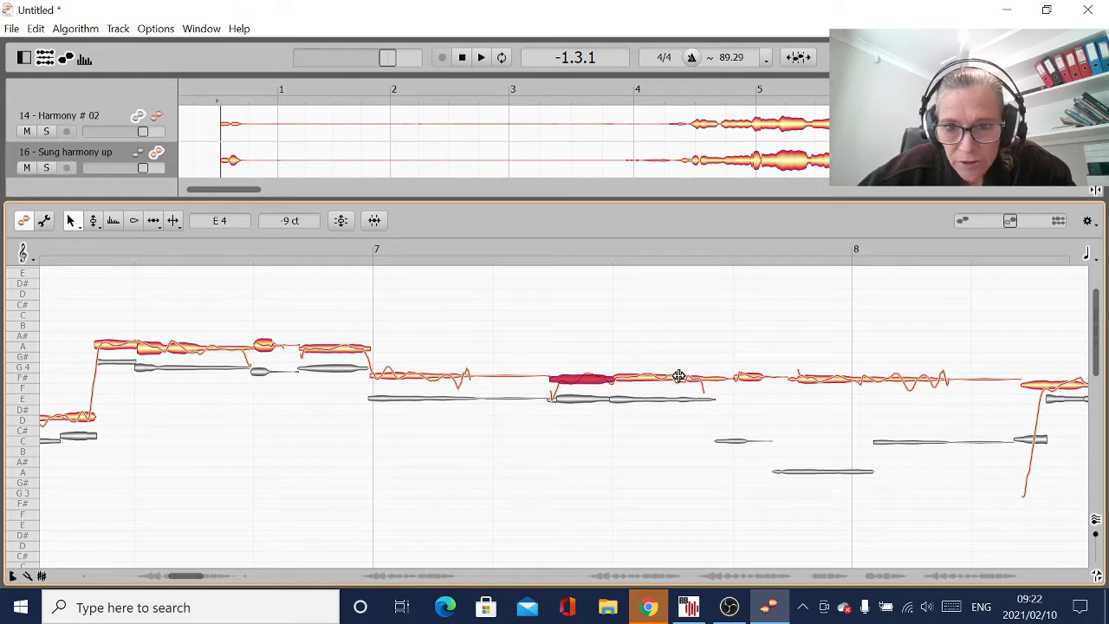
left_click(736, 379)
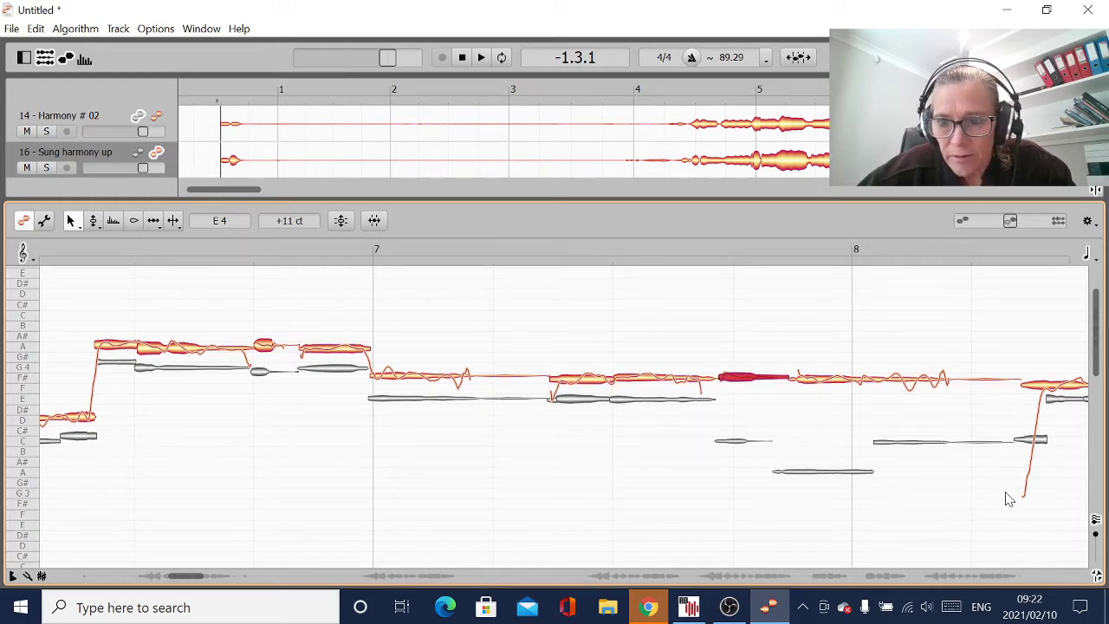
left_click(1095, 520)
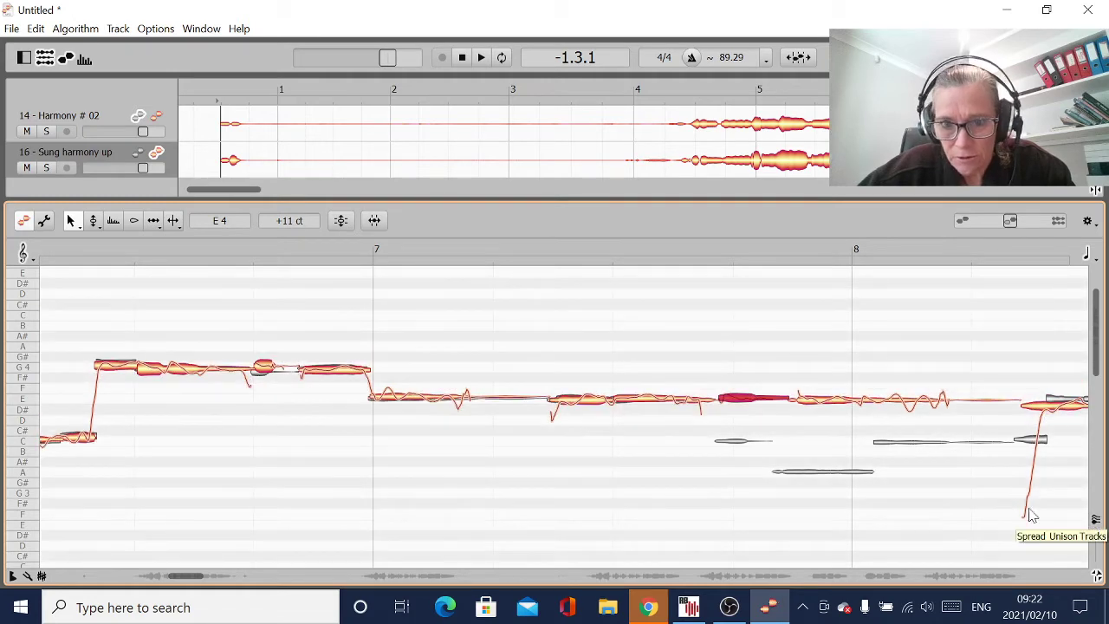
- Lower the last two sung notes starting in bar 7 to C4 and A3, and align the boundary between them with the reference
left_click_drag(752, 407, 752, 440)
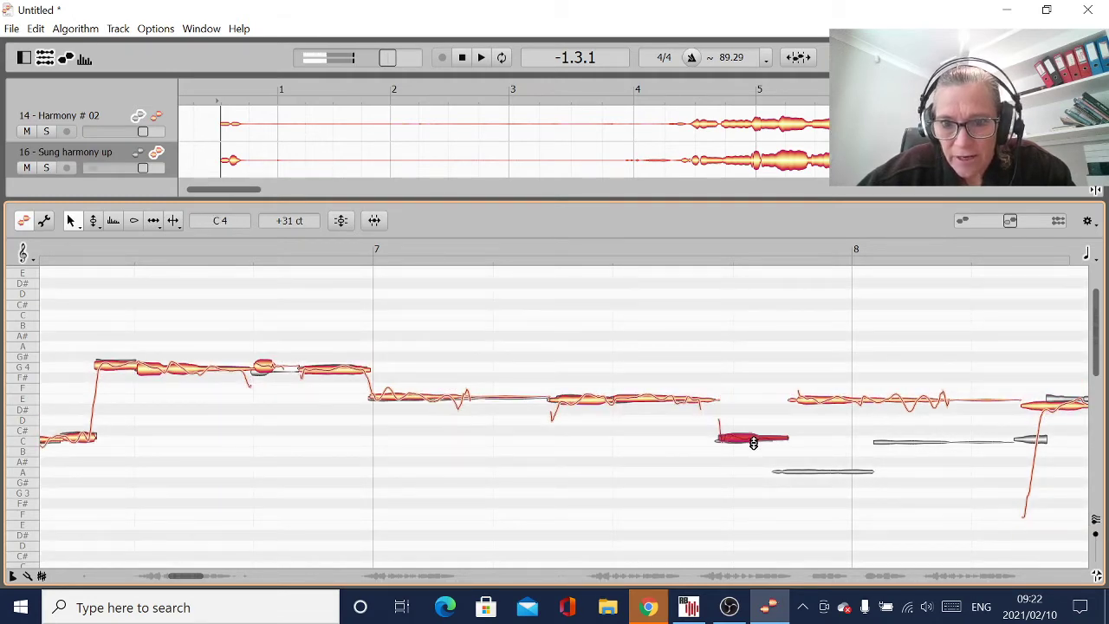
left_click_drag(837, 411, 772, 470)
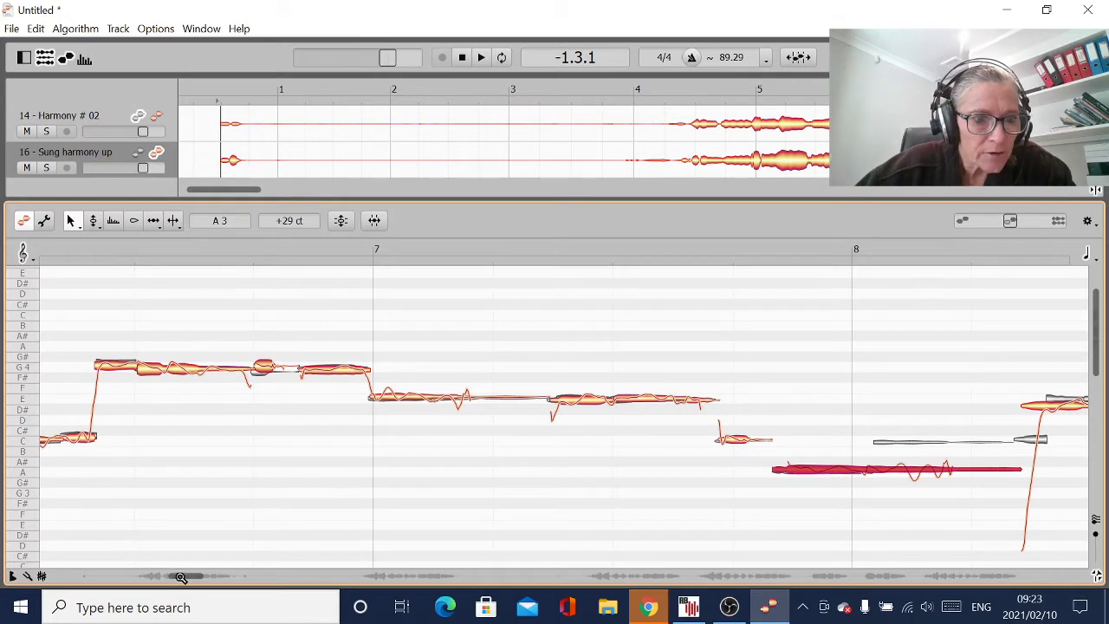
- Lower the short sung note in bar 8 to C4 and align its start, moving its boundary with the following E4 note earlier
left_click_drag(184, 579, 198, 579)
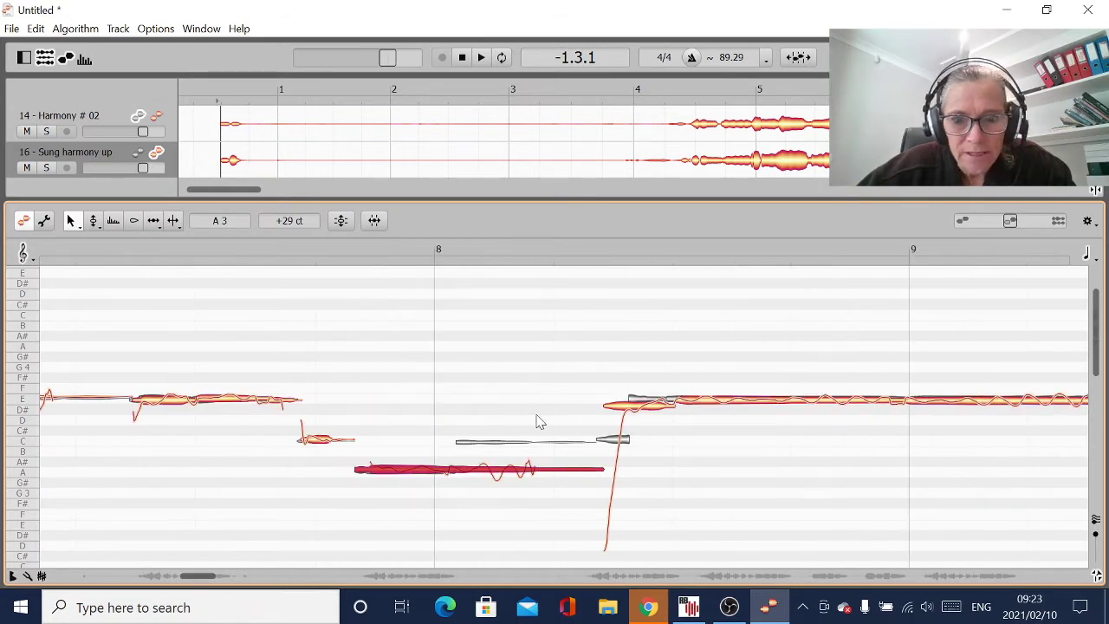
left_click_drag(650, 403, 596, 441)
left_click(680, 403)
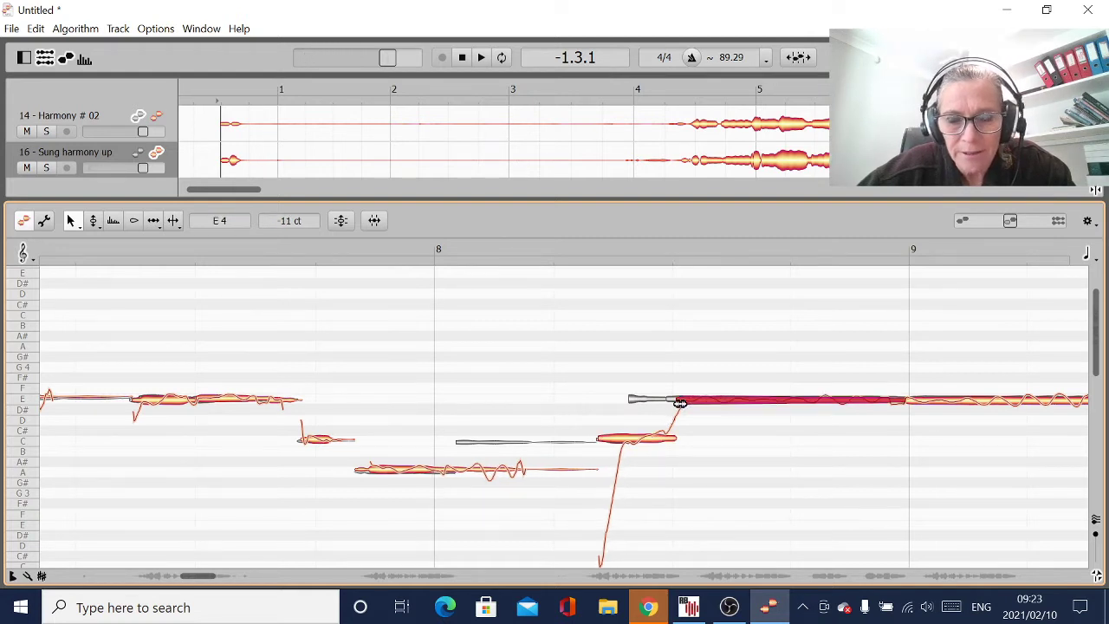
left_click_drag(680, 403, 670, 403)
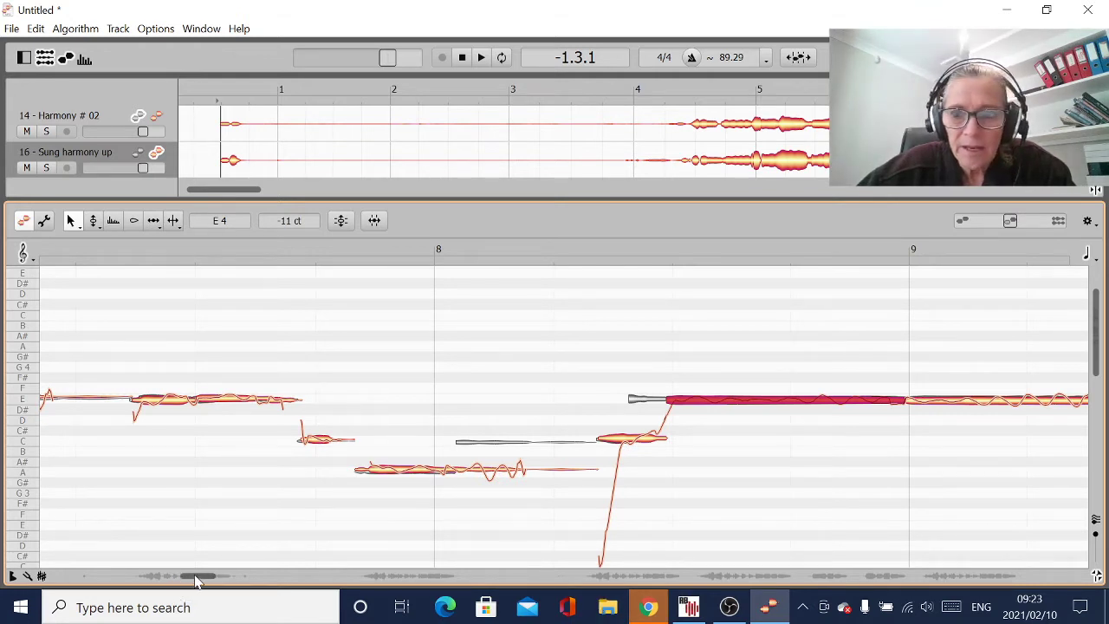
- Spread the unison tracks to align the note boundary at bar 9, collapse them, and align the next two boundaries up to bar 10 with the reference
left_click_drag(195, 579, 208, 583)
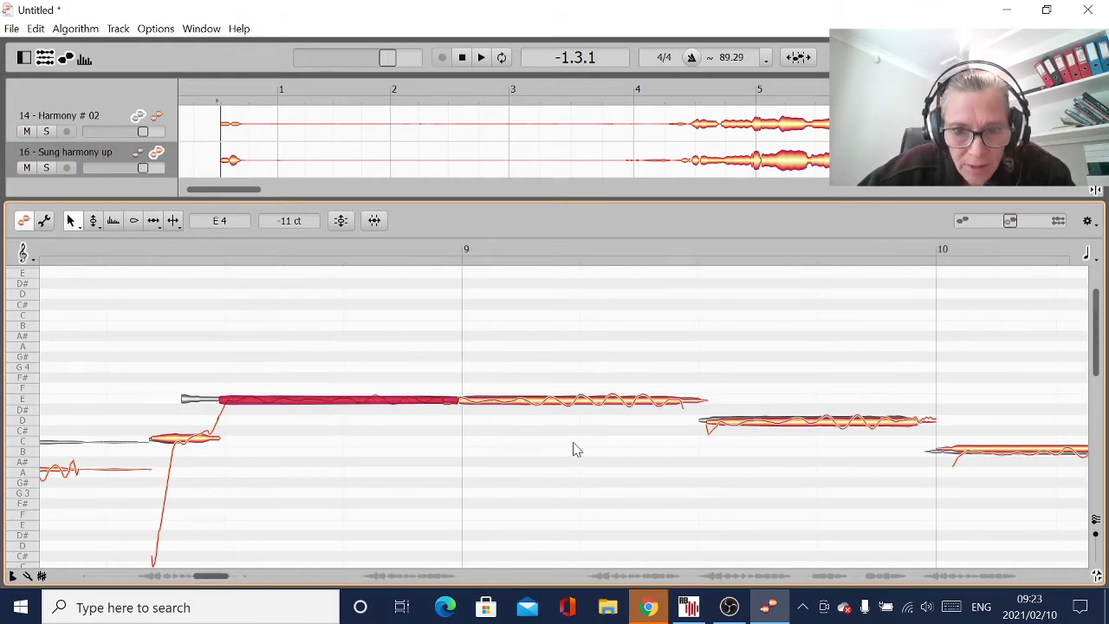
left_click(1094, 517)
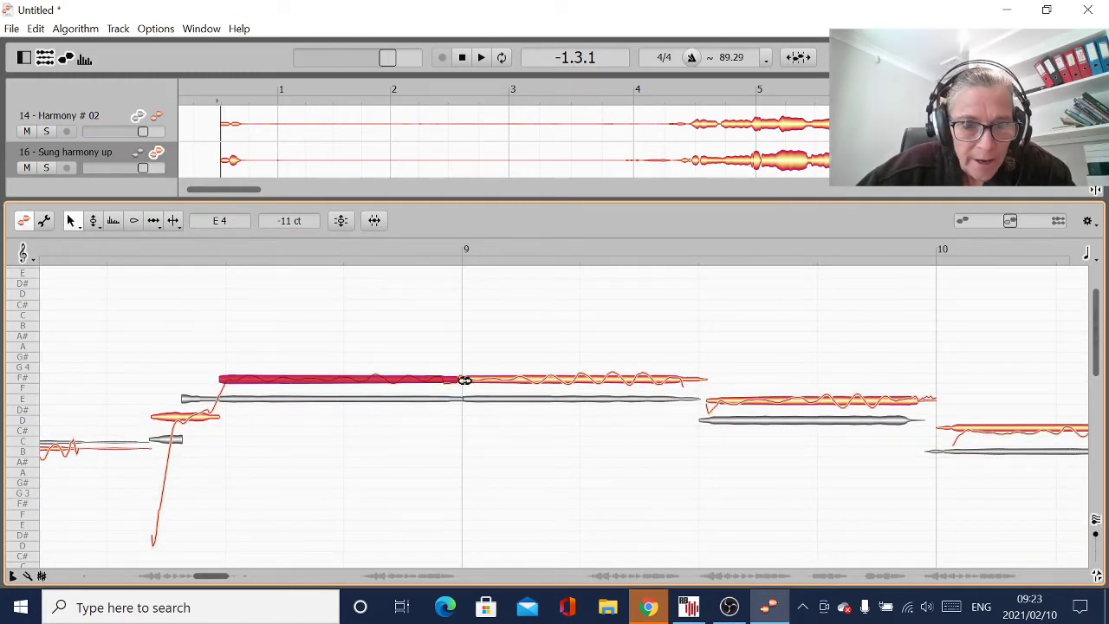
left_click(466, 381)
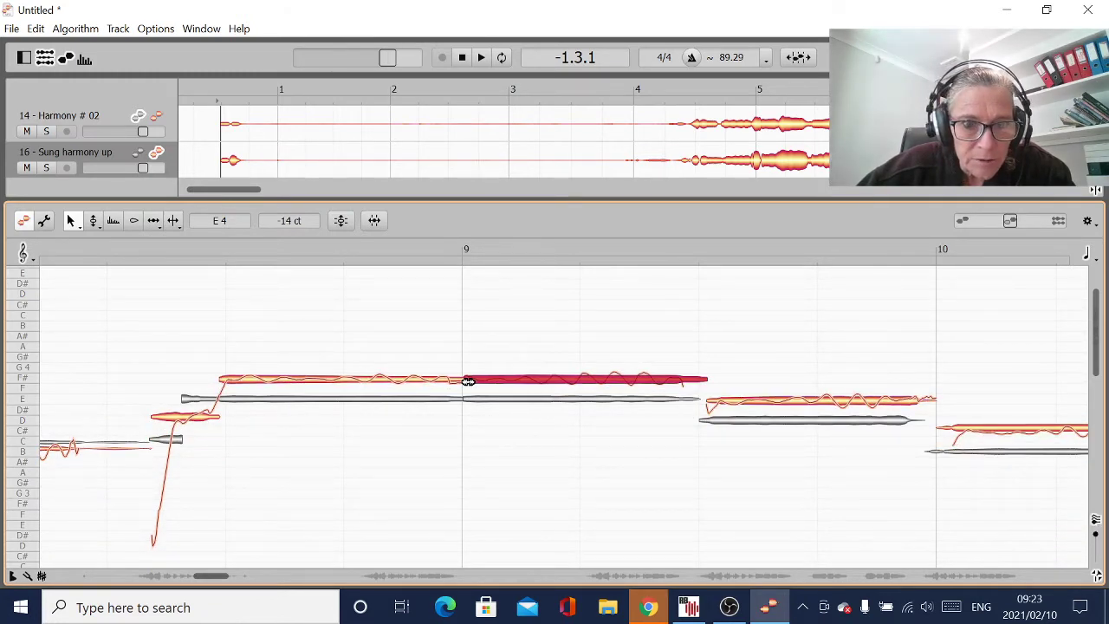
left_click(1095, 520)
left_click(712, 425)
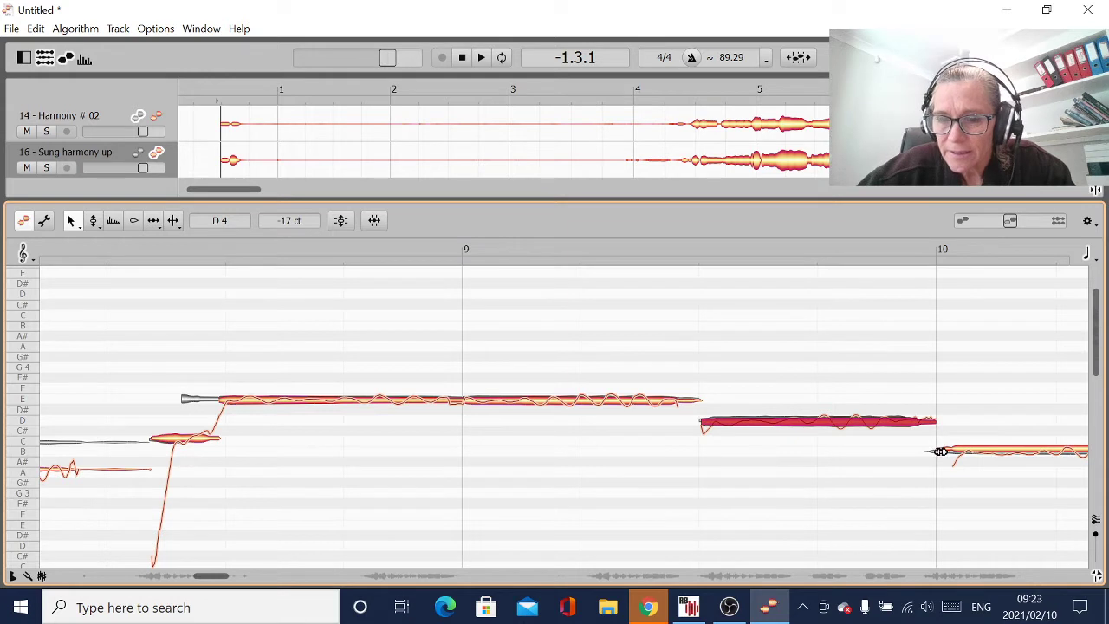
left_click_drag(940, 451, 927, 451)
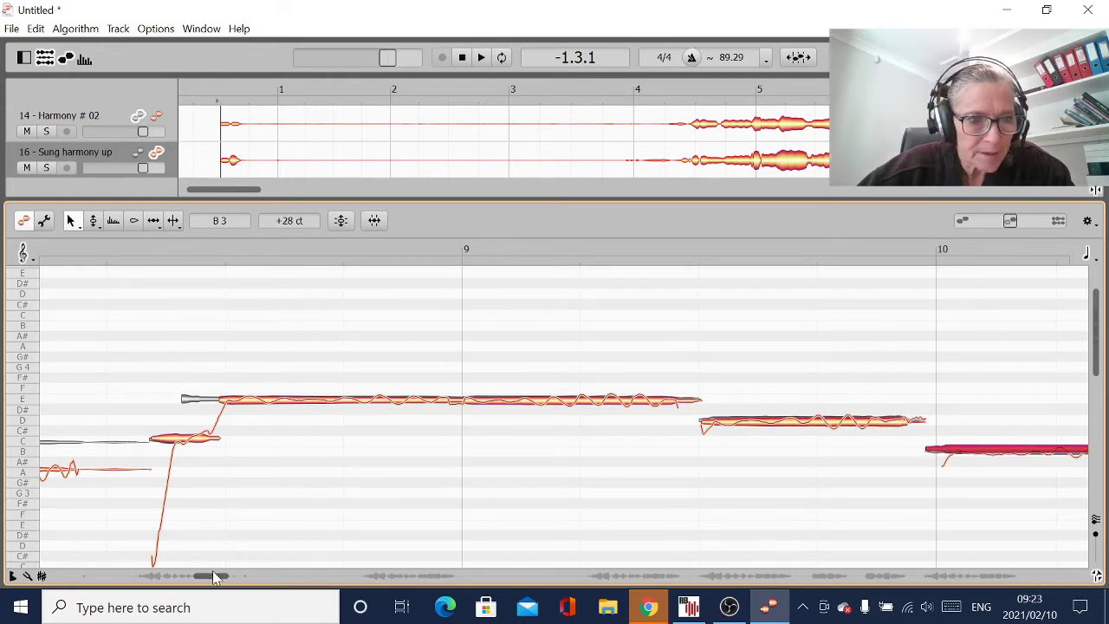
- Split the long sung B3 note in bar 10 at the point where the reference steps up to C4
left_click_drag(216, 578, 238, 580)
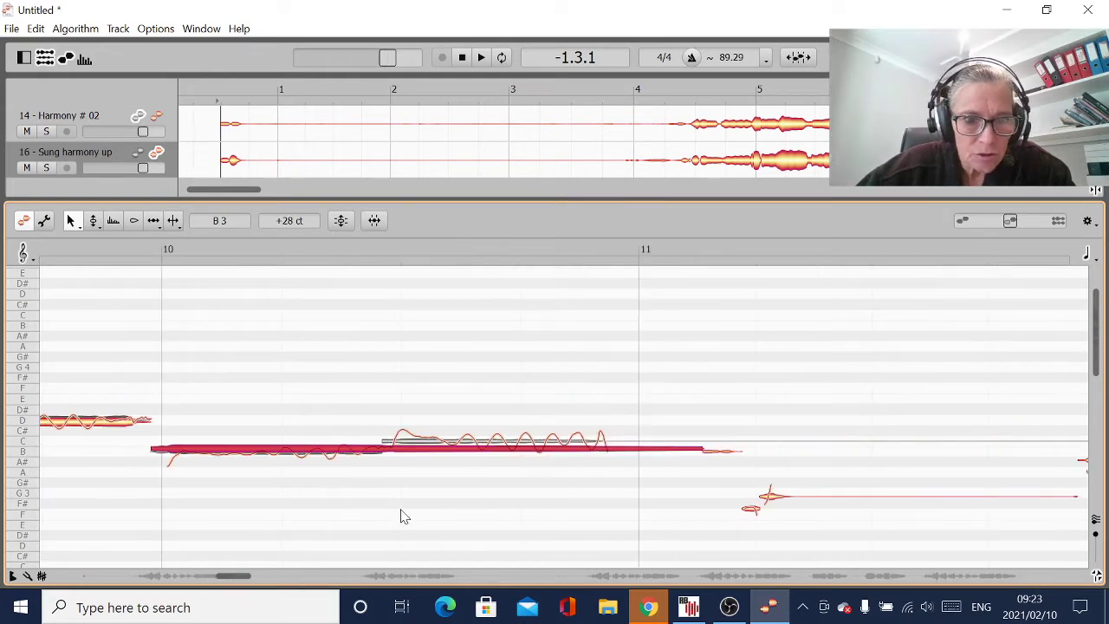
left_click(173, 221)
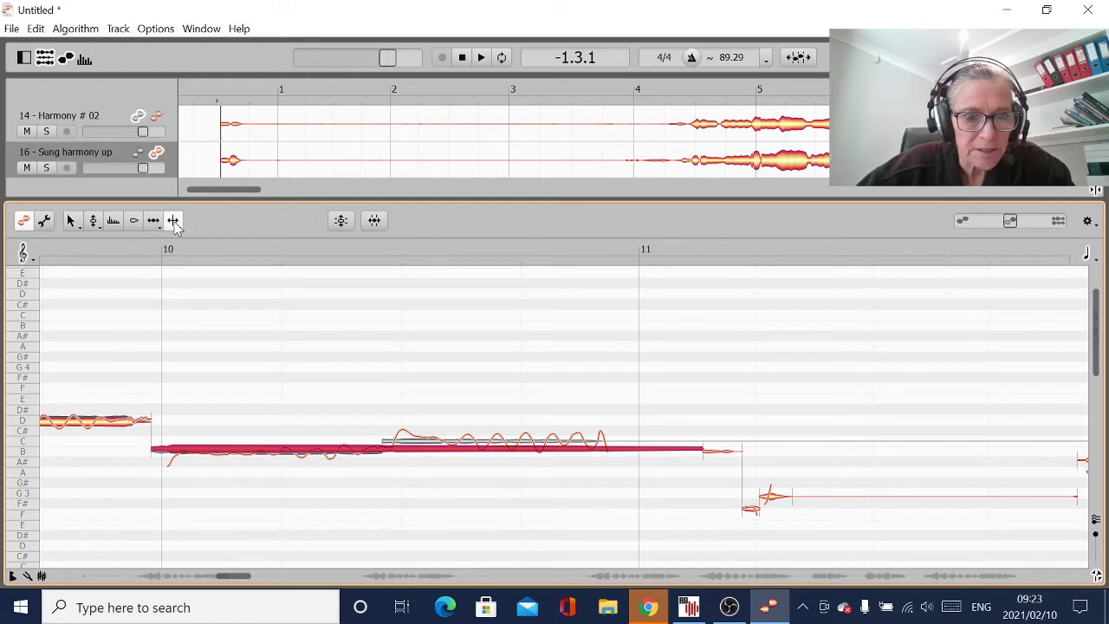
left_click(384, 448)
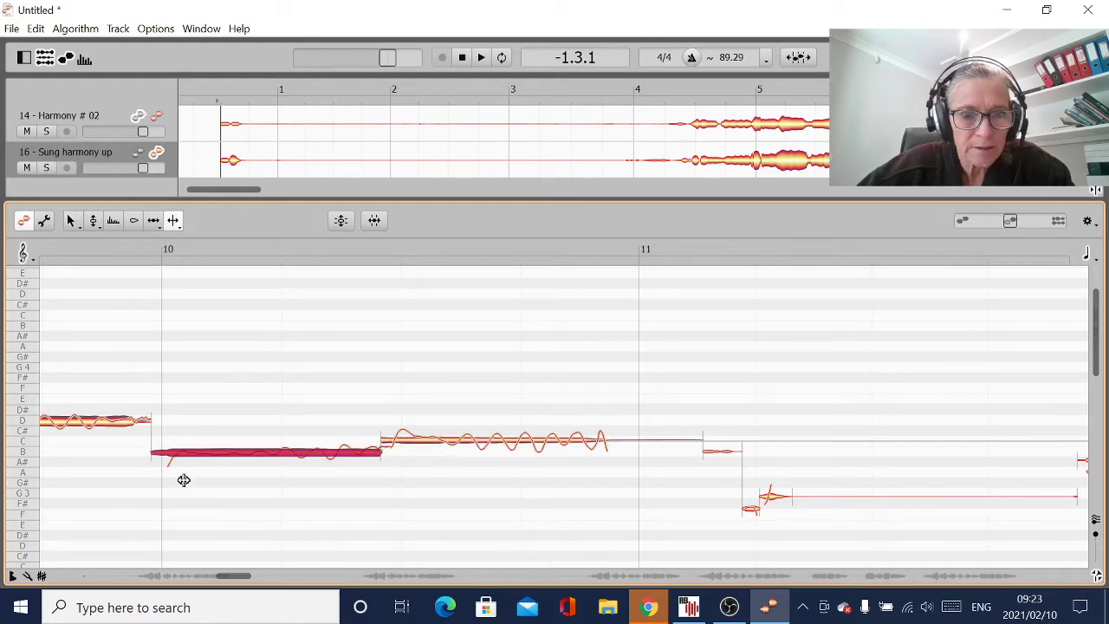
left_click(332, 516)
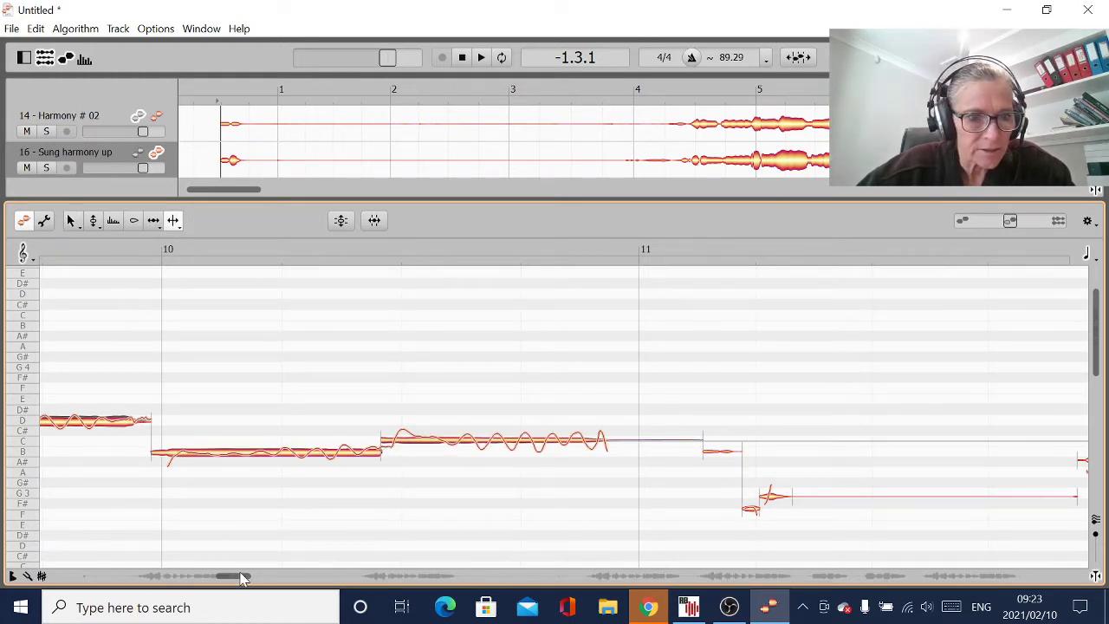
- Play back the edited harmony from bar 4 into bar 7 to check it against the reference
left_click_drag(242, 579, 162, 586)
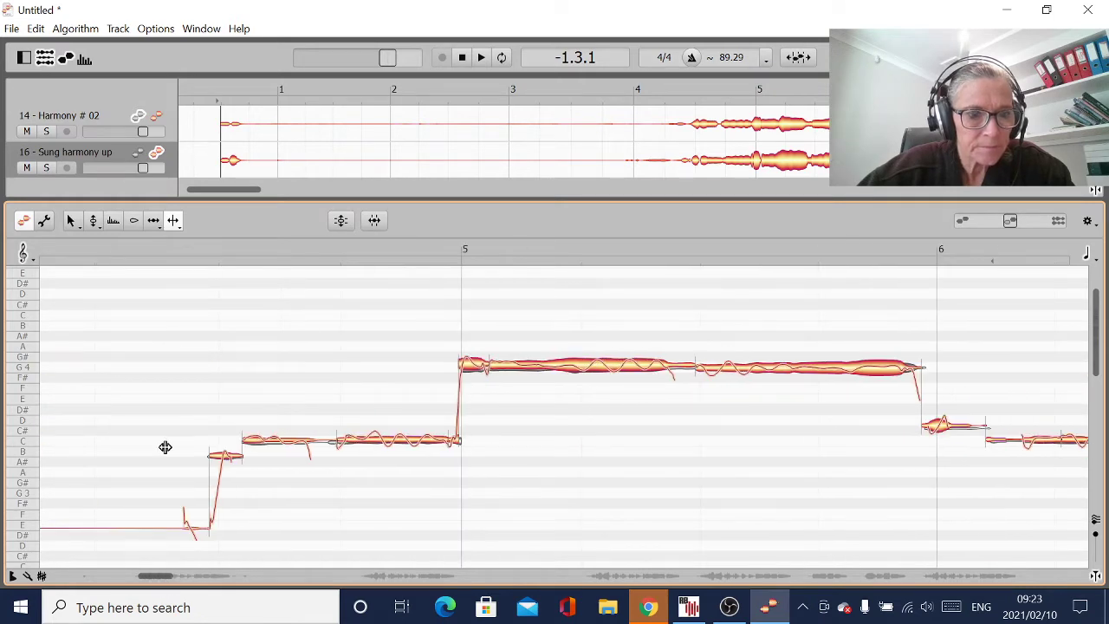
key("space")
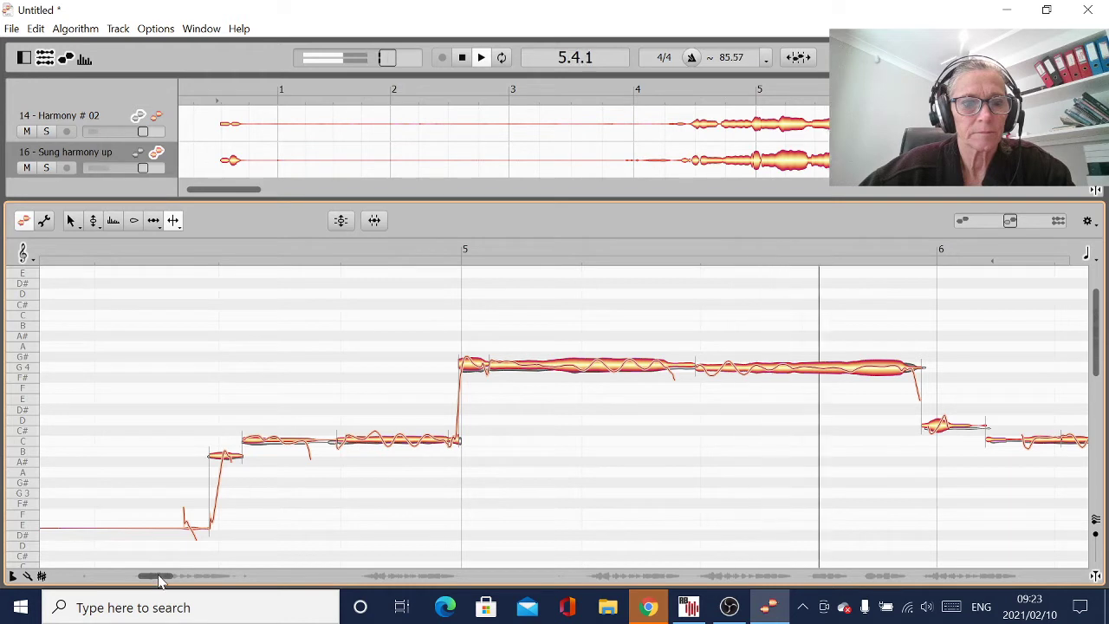
left_click_drag(158, 581, 182, 586)
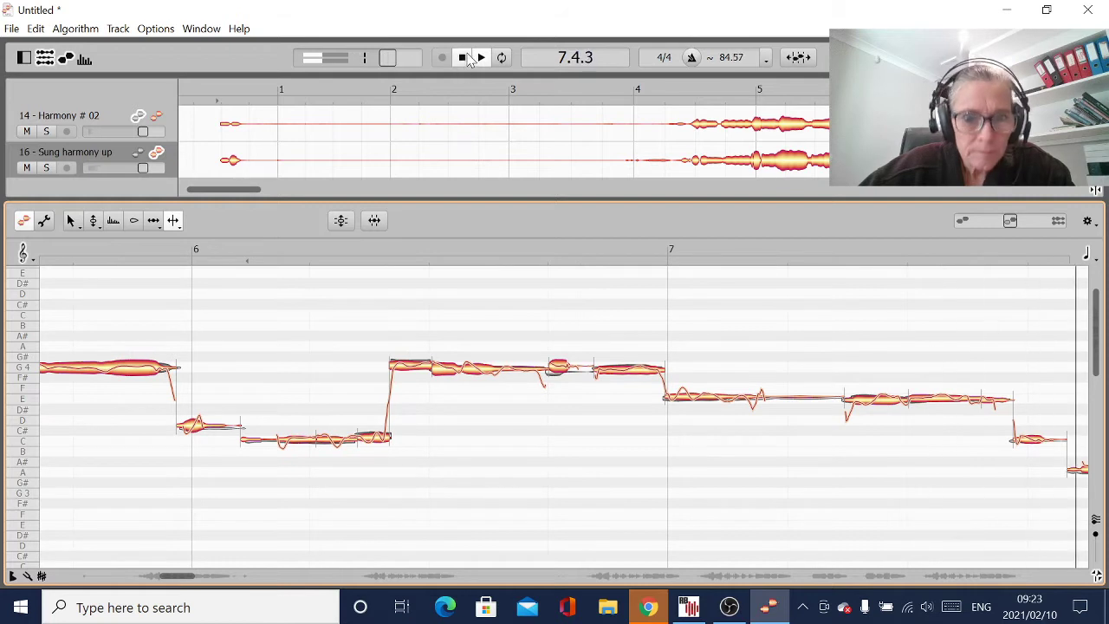
left_click(464, 57)
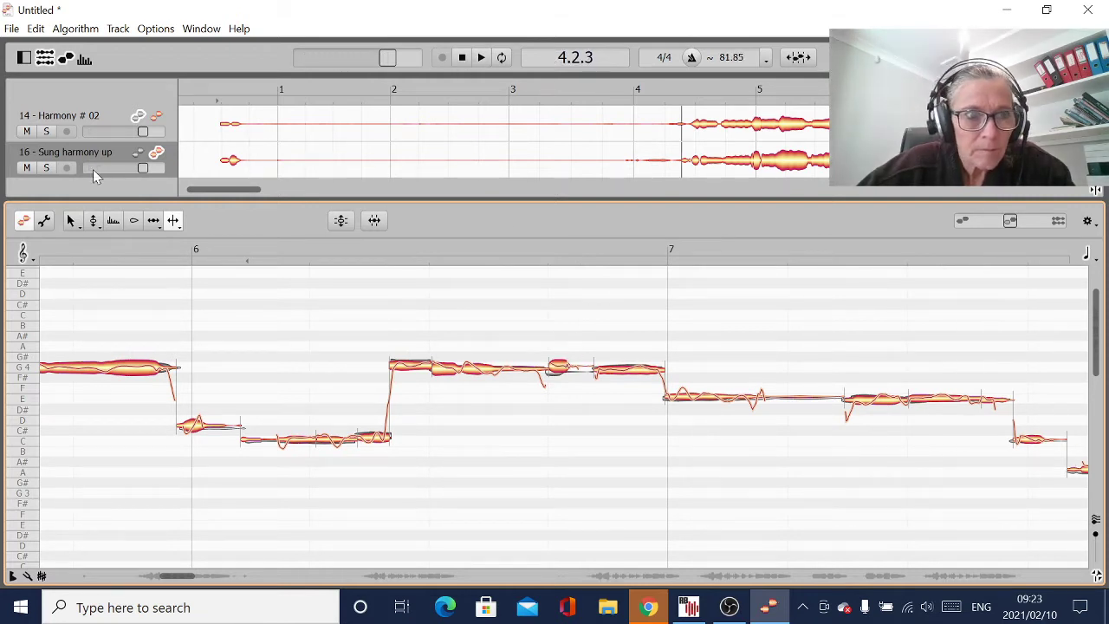
- Lower the short late G4 note in bar 6 to the reference pitch and align its boundary with the preceding note
left_click(70, 221)
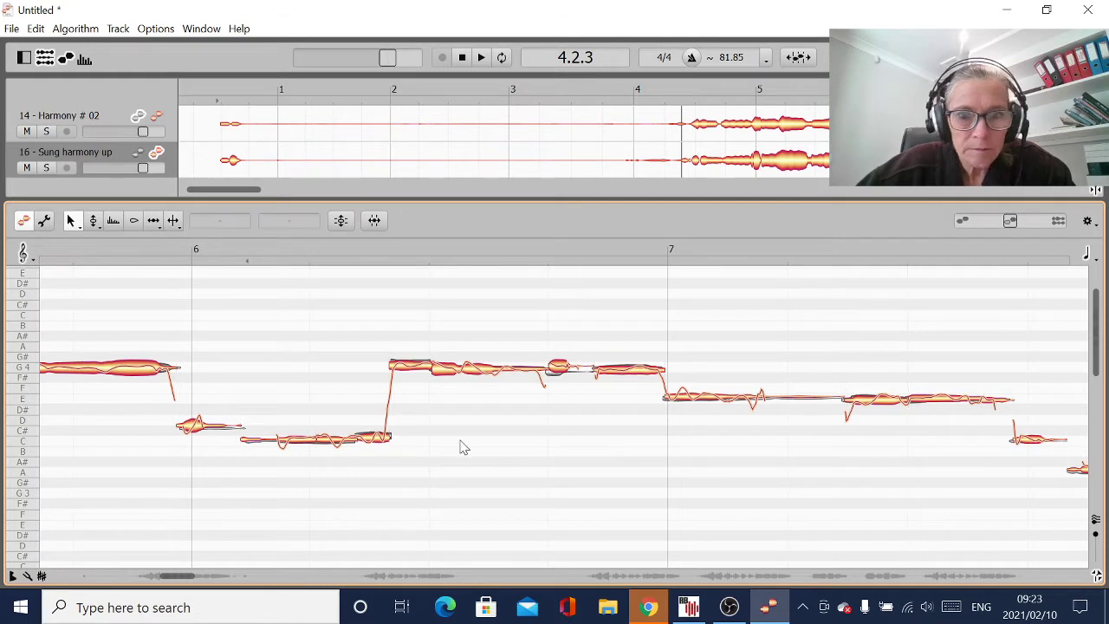
left_click(561, 369)
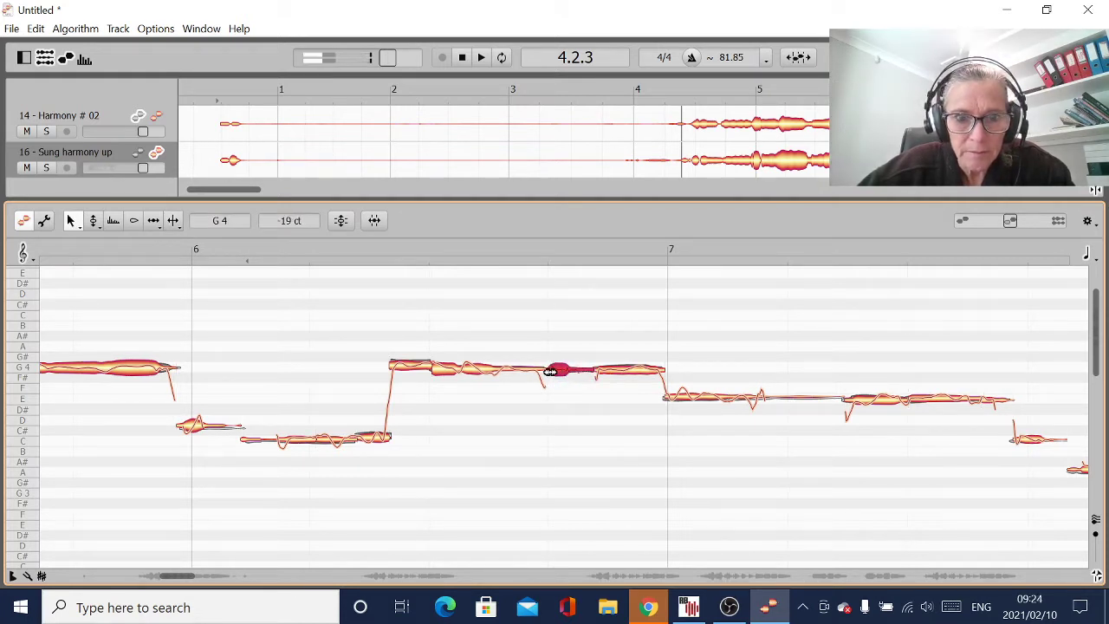
left_click(546, 371)
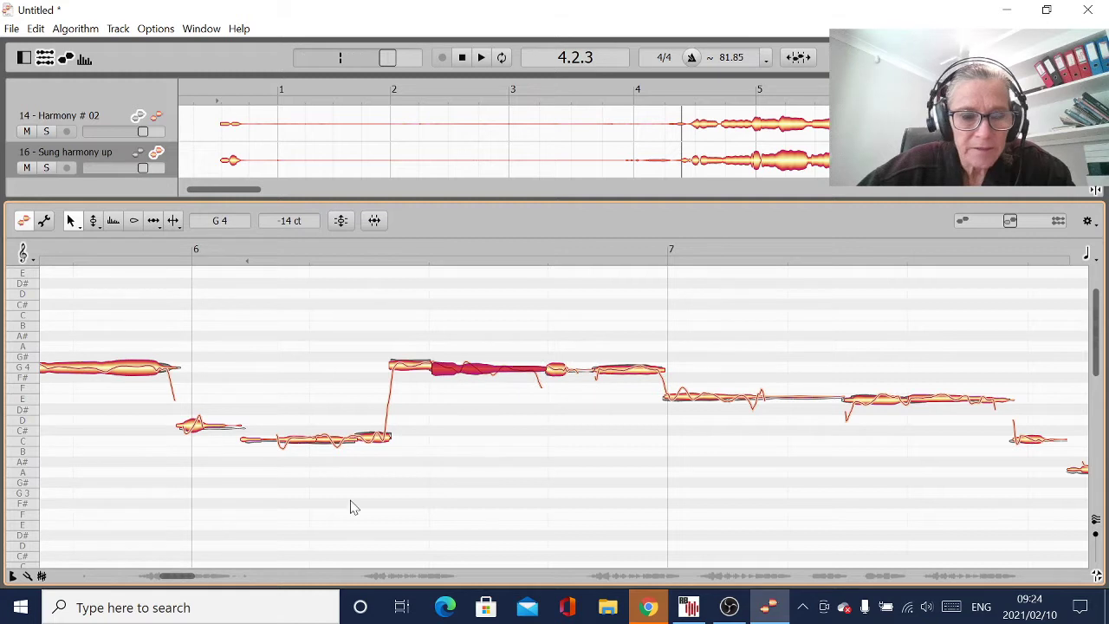
- Listen to the edited passage and move the boundary between the C4 and E4 notes in bar 8 earlier, close to the reference
left_click_drag(174, 578, 195, 586)
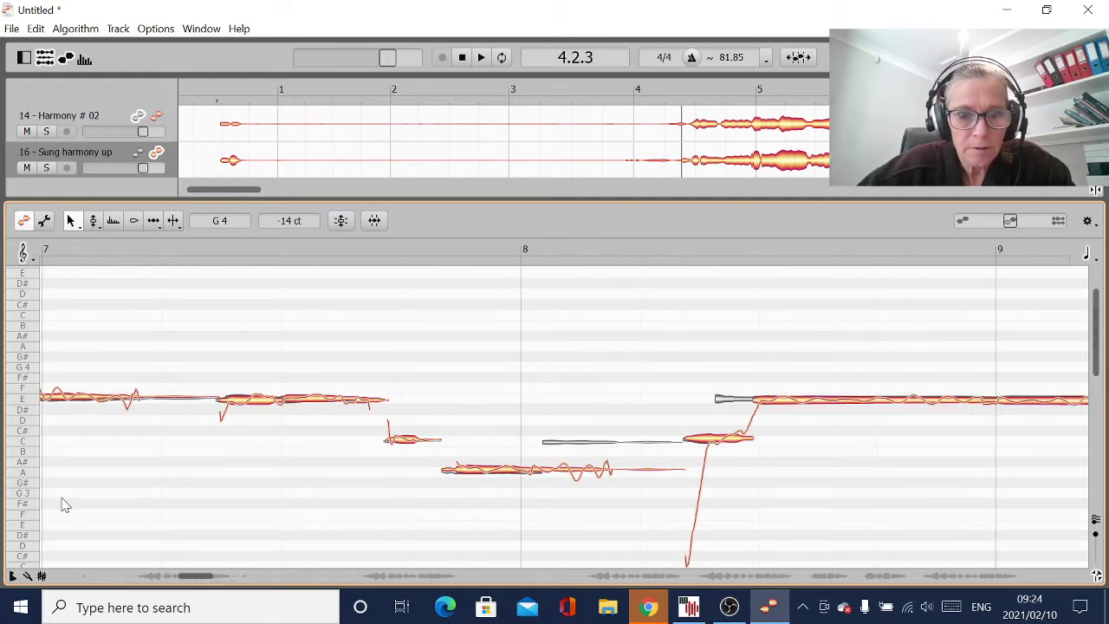
key("space")
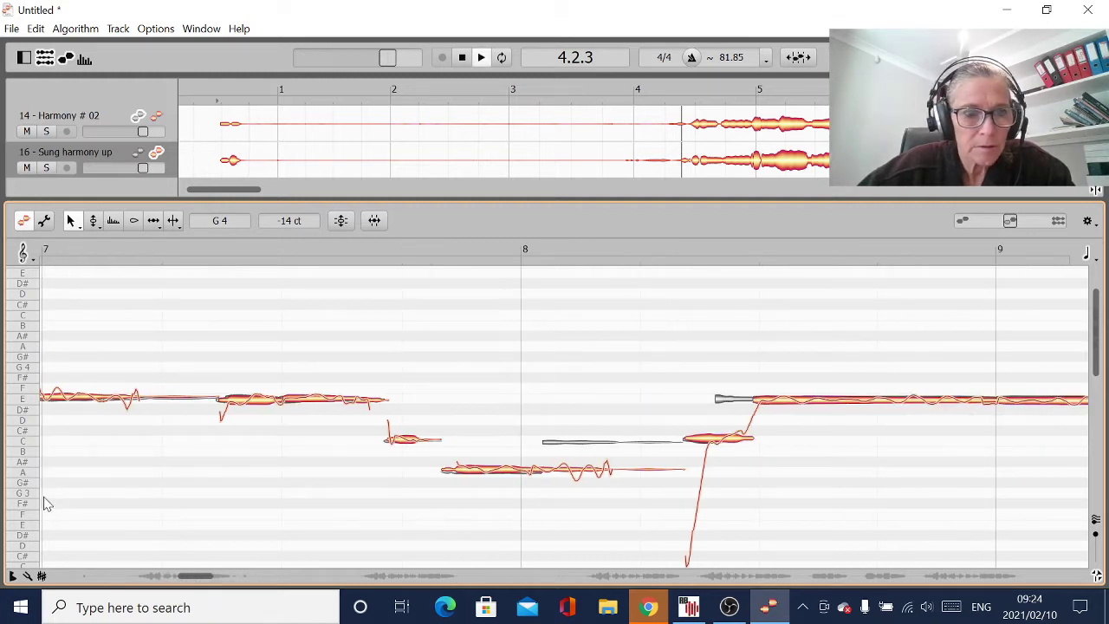
left_click(463, 58)
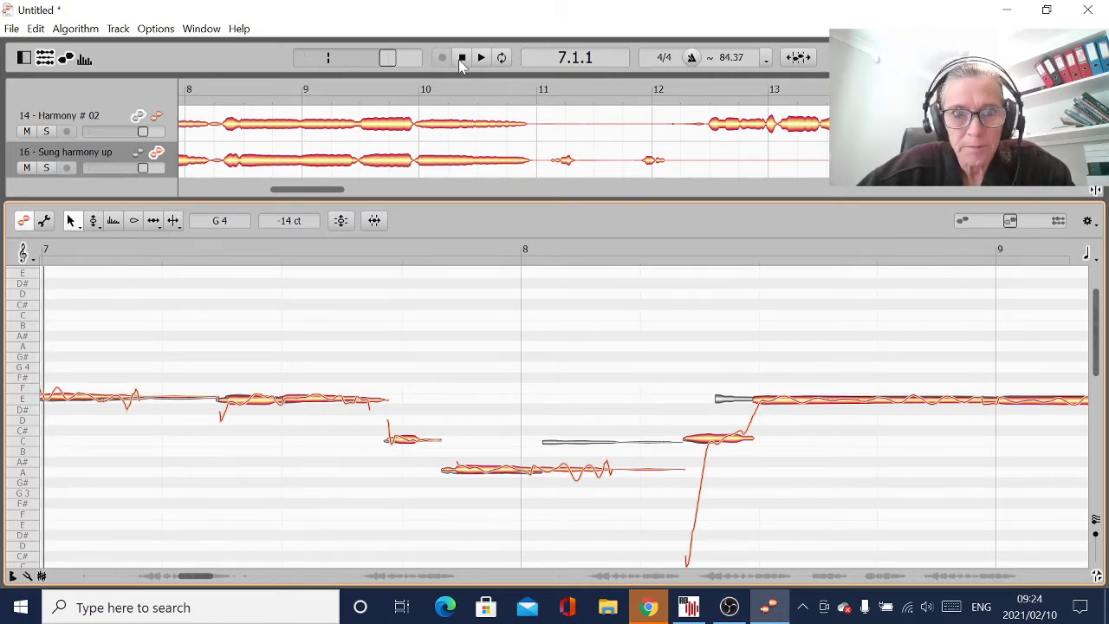
left_click_drag(752, 441, 719, 445)
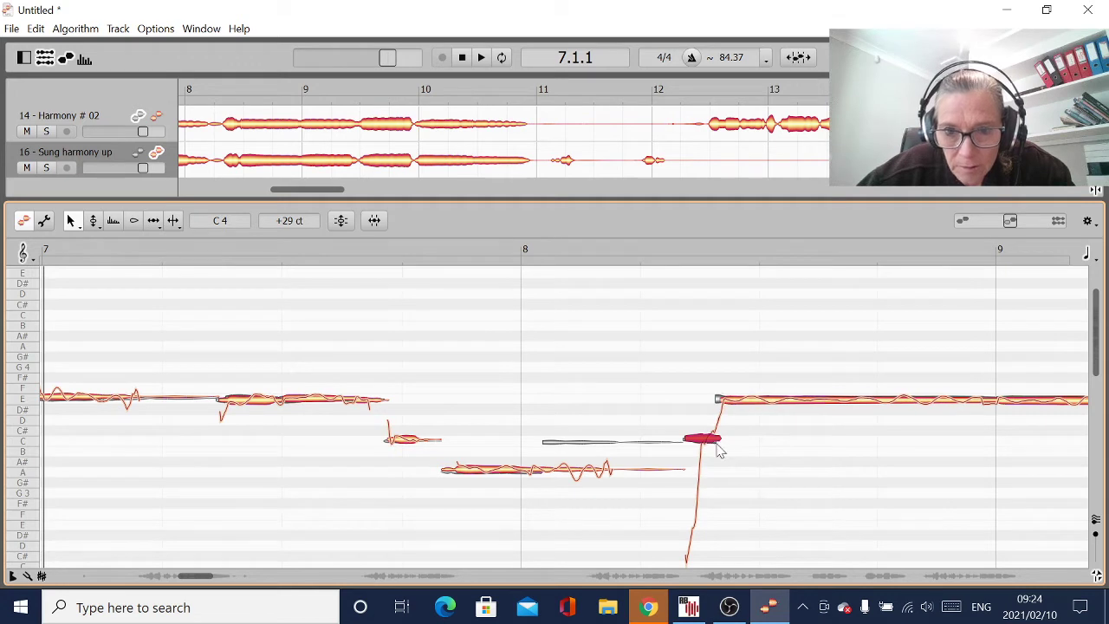
- Play back bars 7 and 8 repeatedly to check the adjusted transition from C4 to E4
key("space")
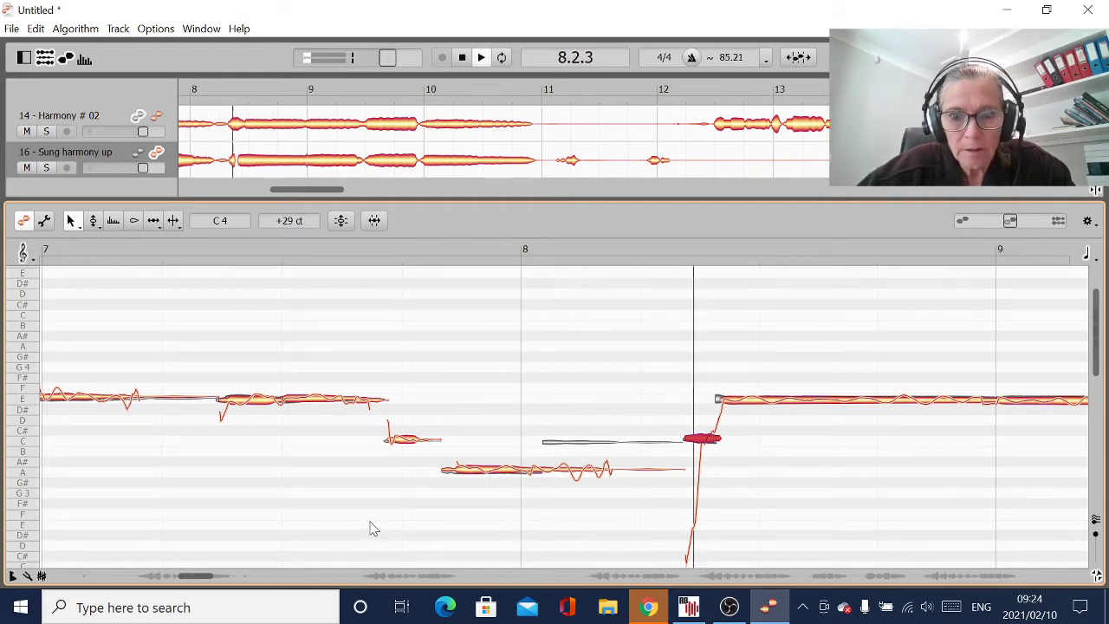
left_click(466, 57)
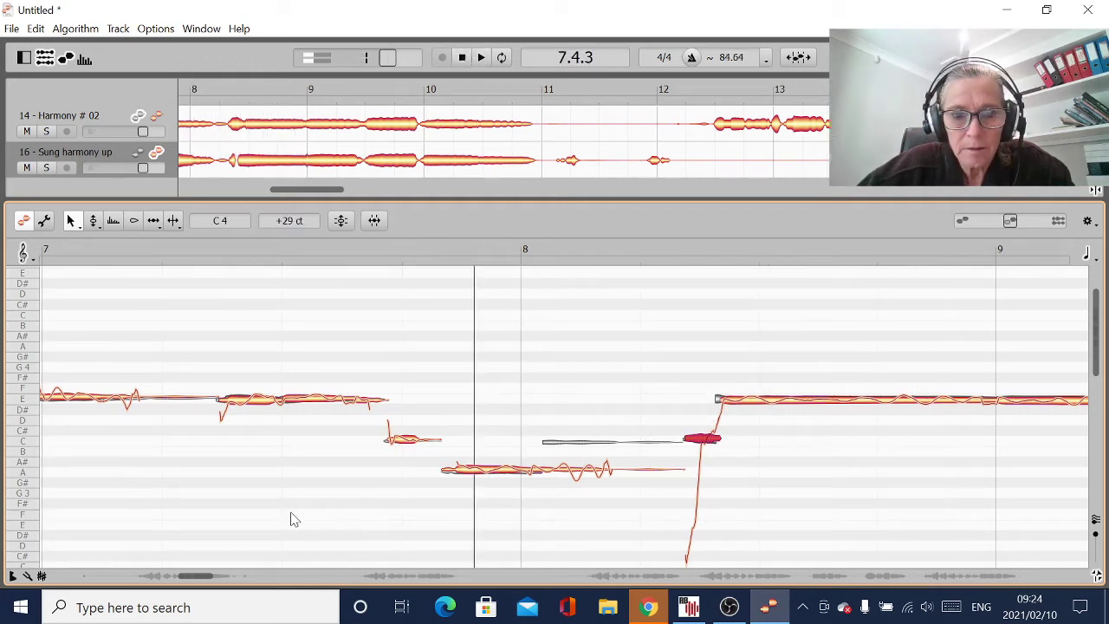
double_click(250, 508)
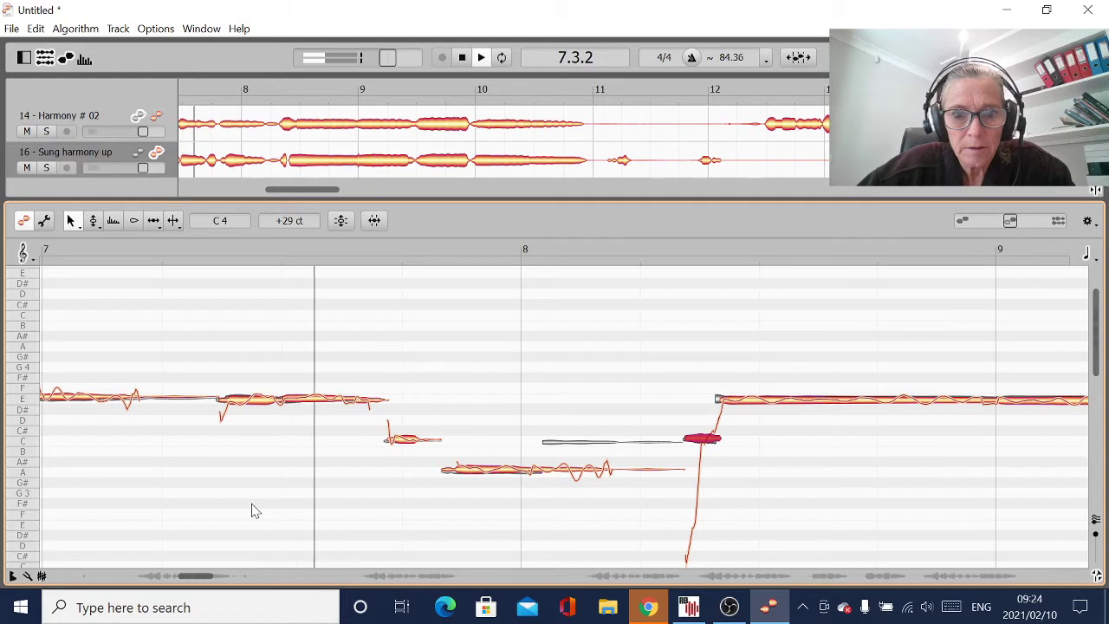
left_click(464, 58)
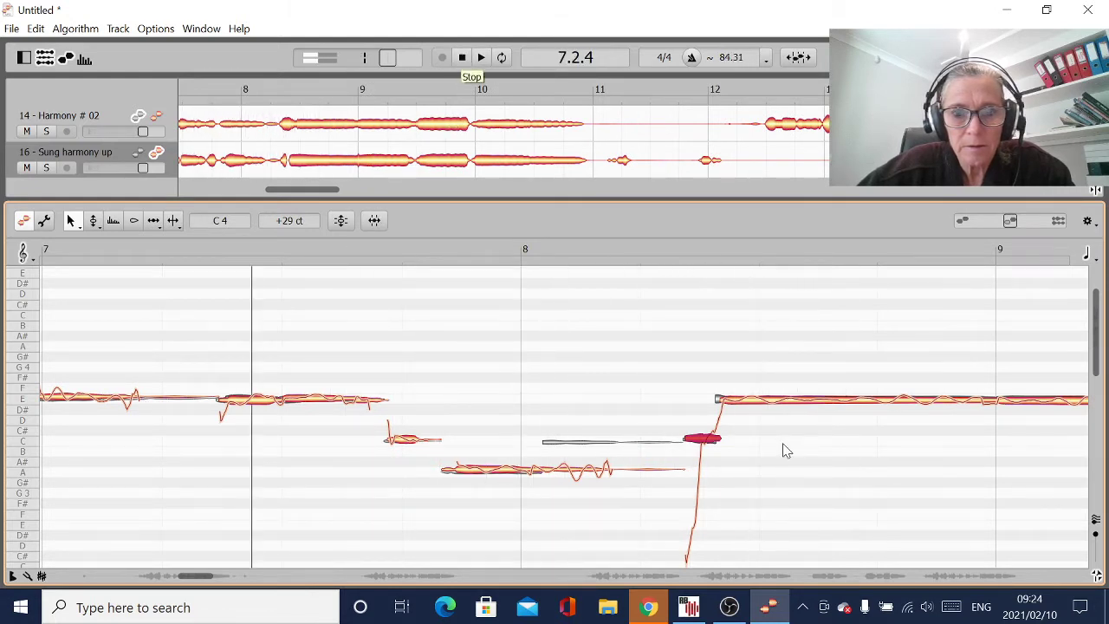
- Fine-tune the boundary between the C4 and E4 notes in bar 8 to meet the reference, and play the passage back
left_click(722, 401)
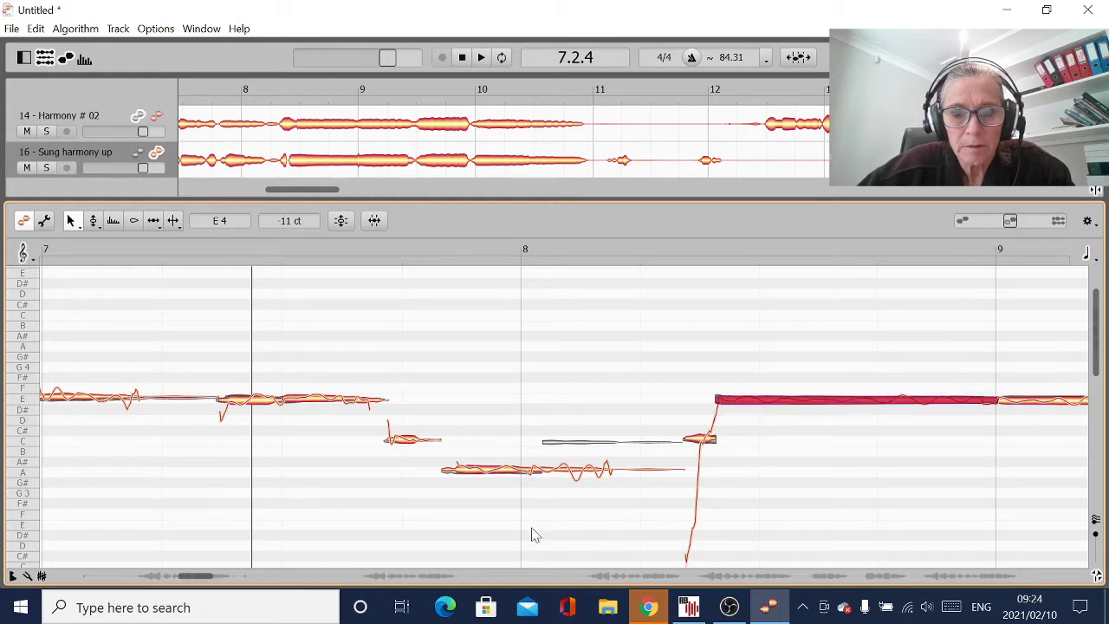
key("space")
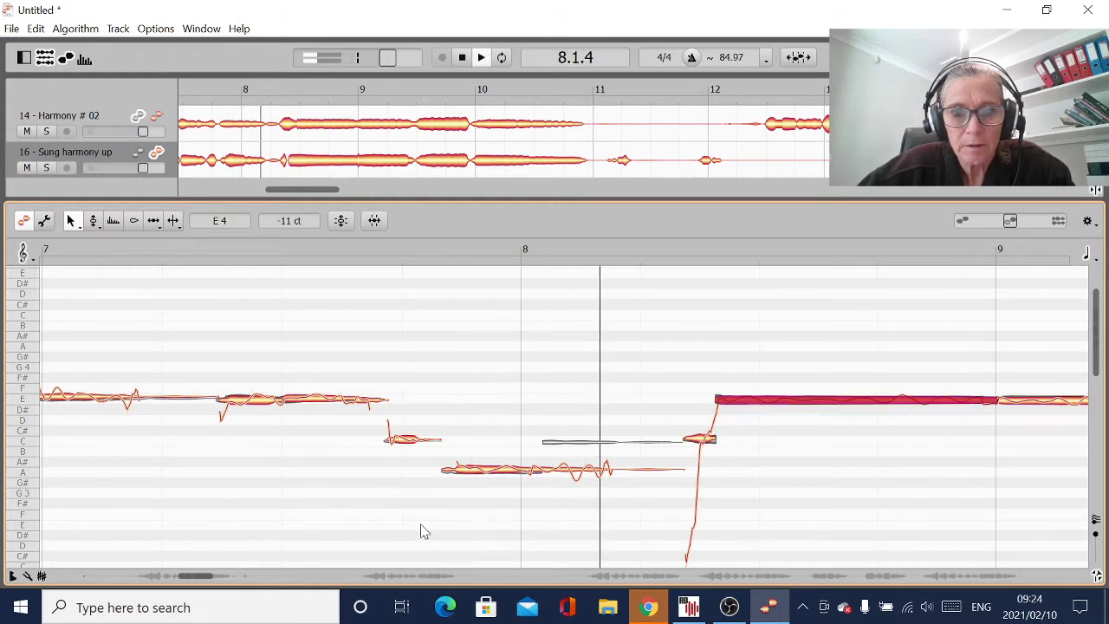
left_click(464, 59)
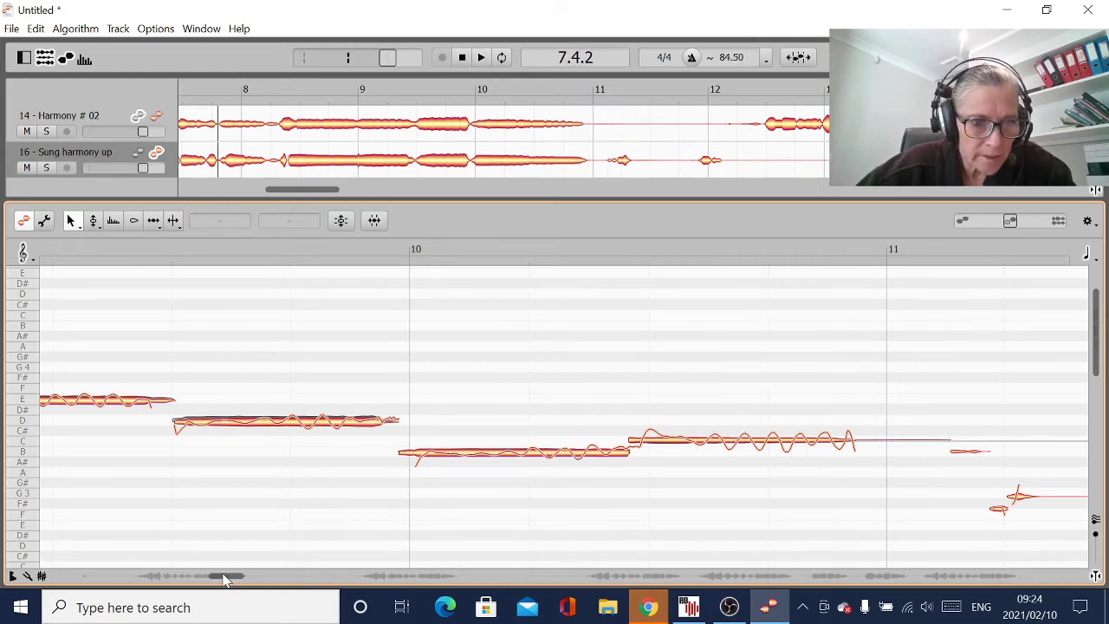
- Lower the first short sung note in the middle of bar 20 to A#3 and align its start and end with the reference
left_click_drag(224, 578, 367, 594)
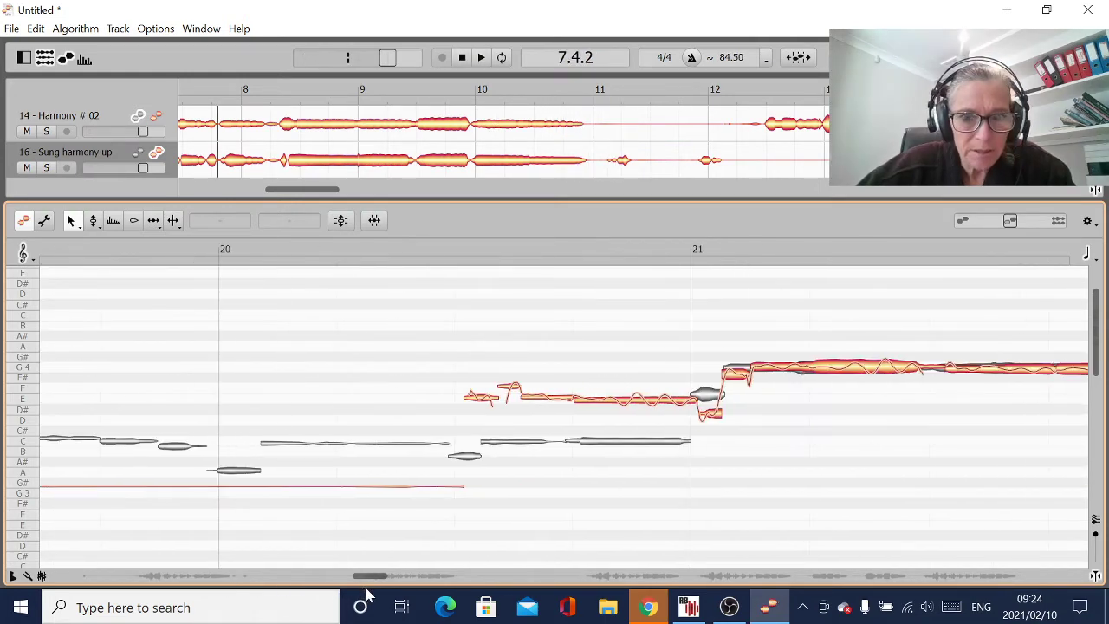
left_click_drag(482, 404, 467, 460)
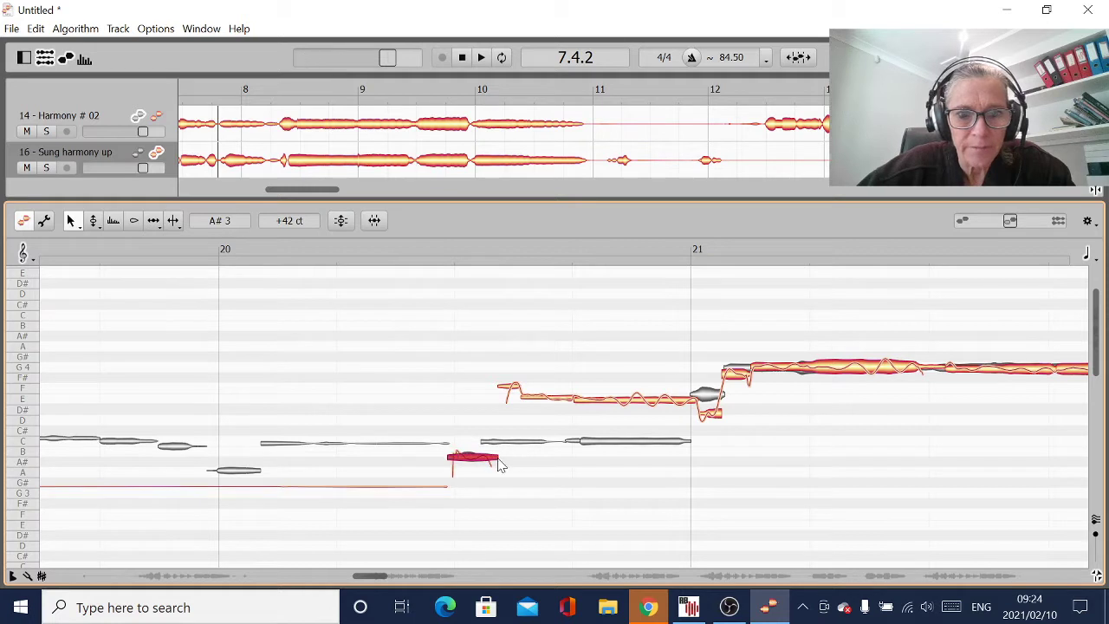
left_click_drag(497, 459, 485, 461)
- Lower the next three sung notes in bar 20 to C4 and raise the note at bar 21 to F4, aligning their boundaries with the reference
left_click_drag(511, 394, 488, 443)
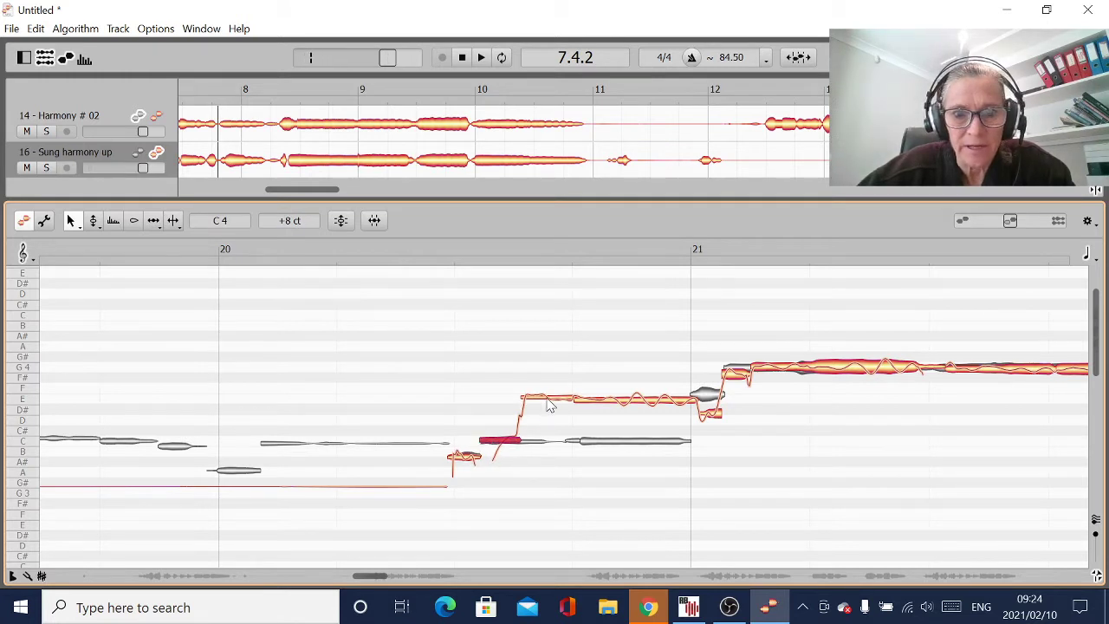
left_click_drag(548, 406, 561, 439)
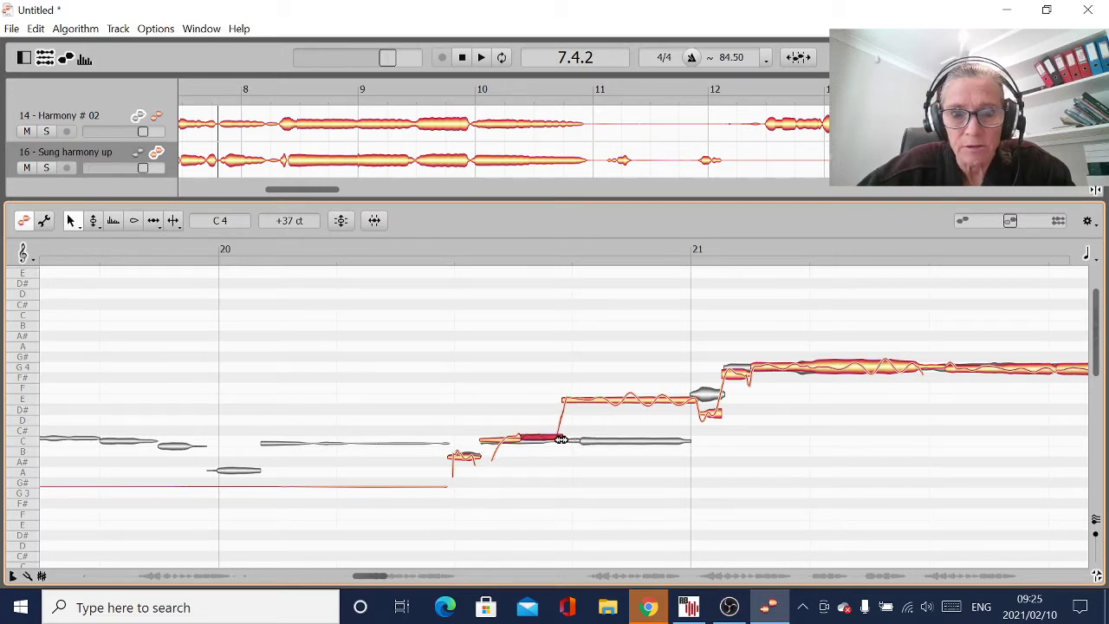
left_click_drag(620, 410, 621, 441)
mouse_move(699, 415)
left_mouse_down()
mouse_move(704, 394)
mouse_move(693, 396)
left_mouse_up()
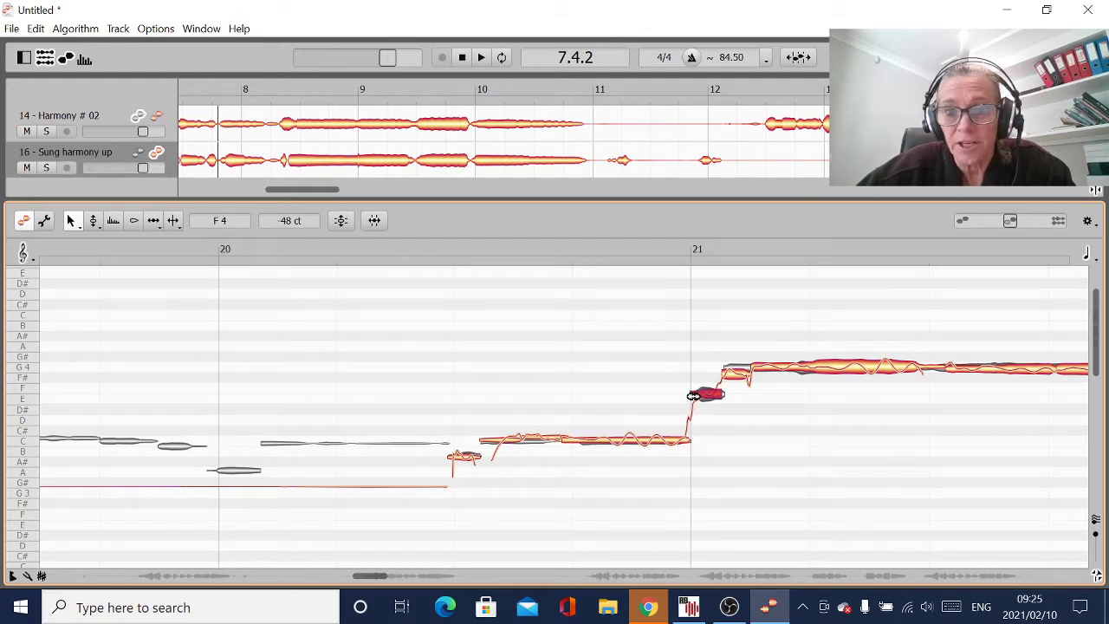
- Raise the short sung note early in bar 21 to G4 and align the boundaries of the G4 notes that follow with the reference
left_click(742, 370)
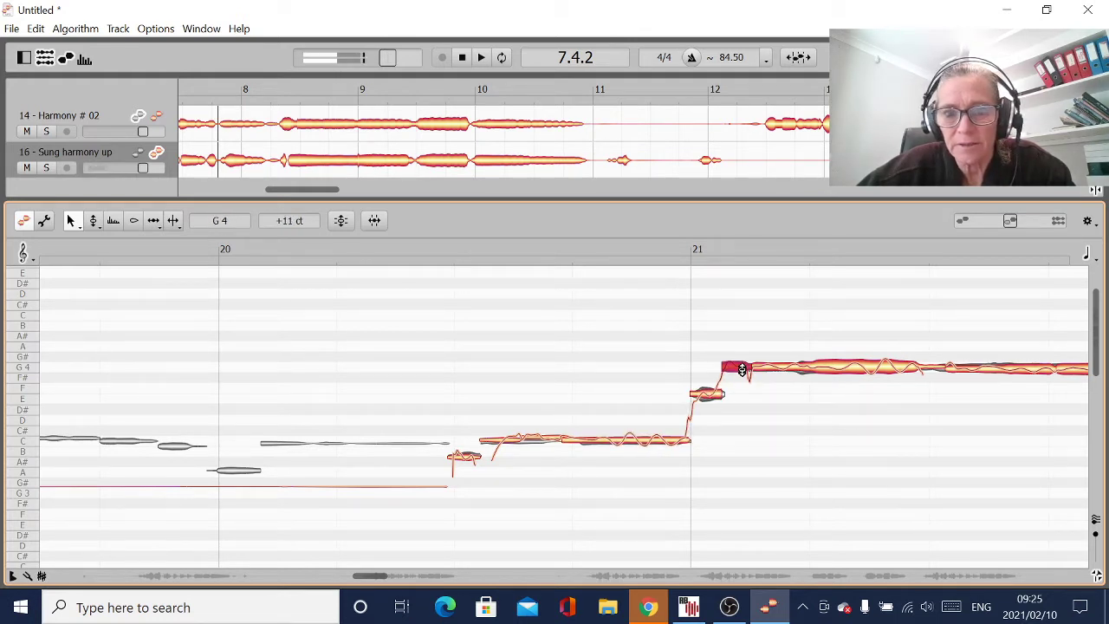
left_click_drag(379, 577, 390, 585)
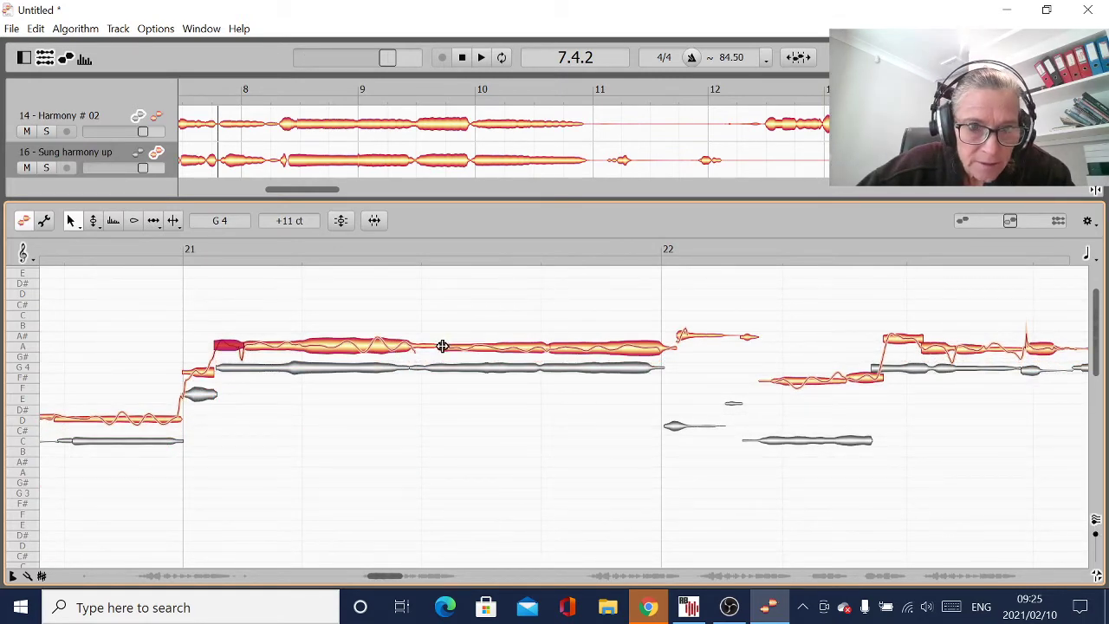
left_click(411, 349)
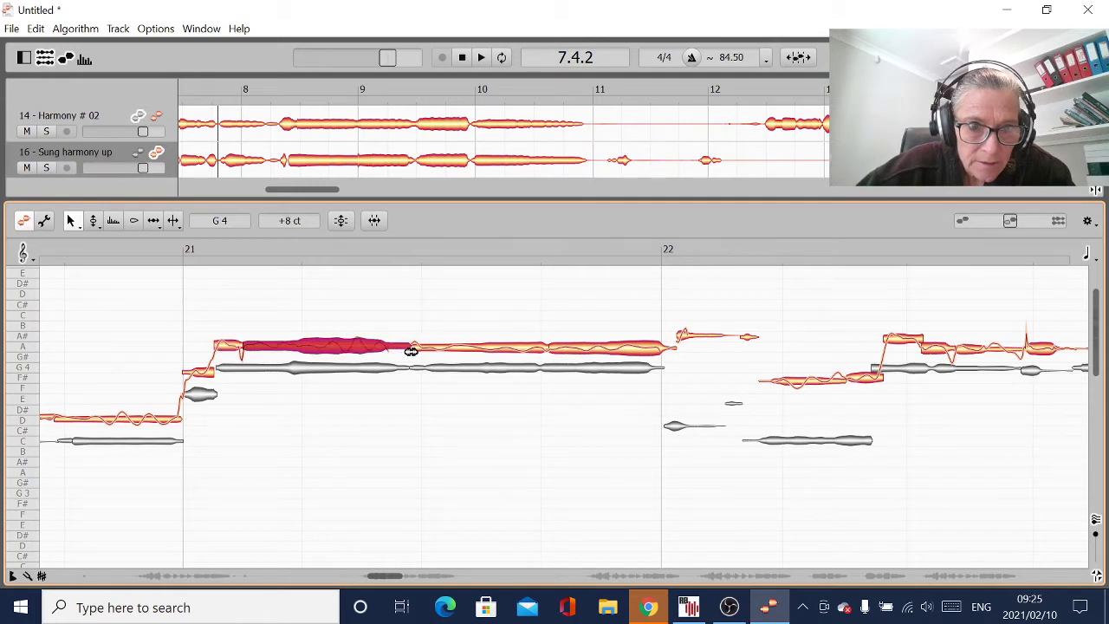
left_click(537, 349)
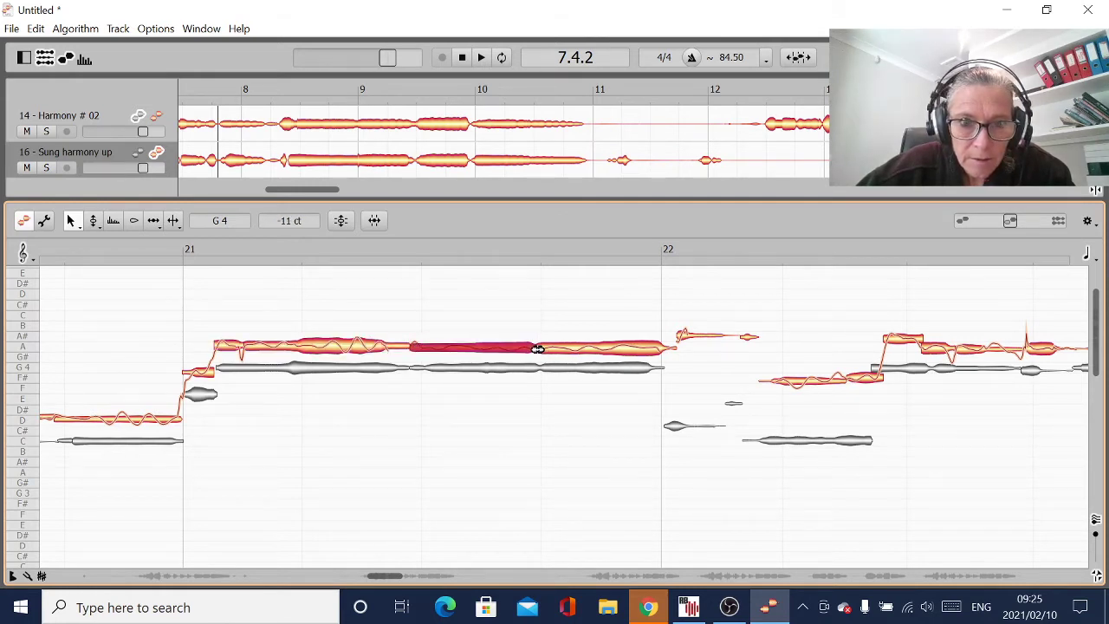
left_click(664, 350)
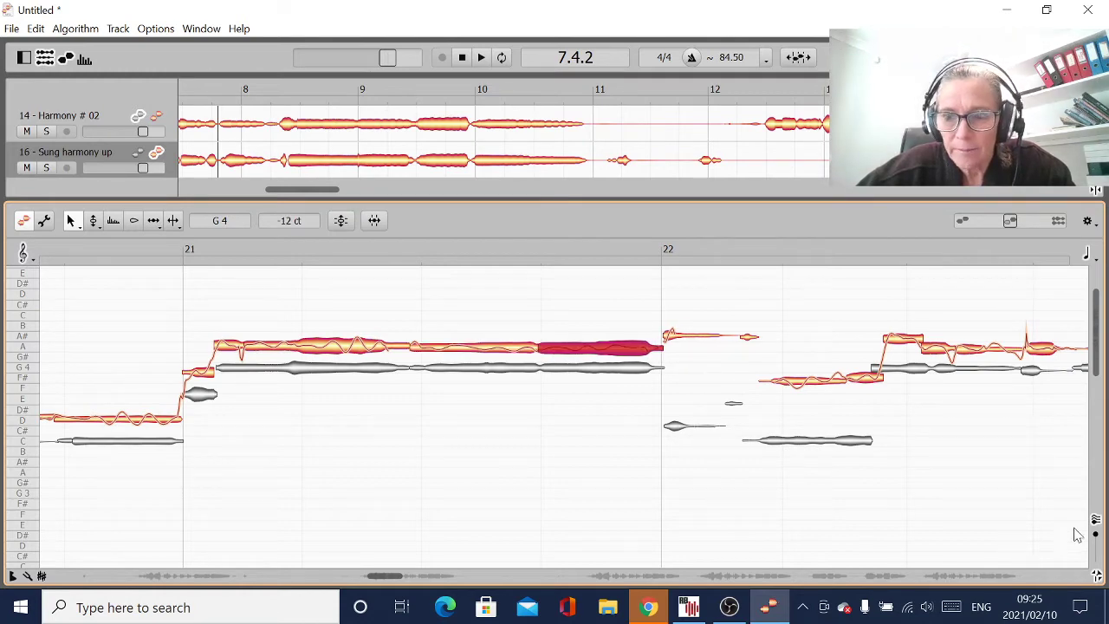
key("ctrl+z")
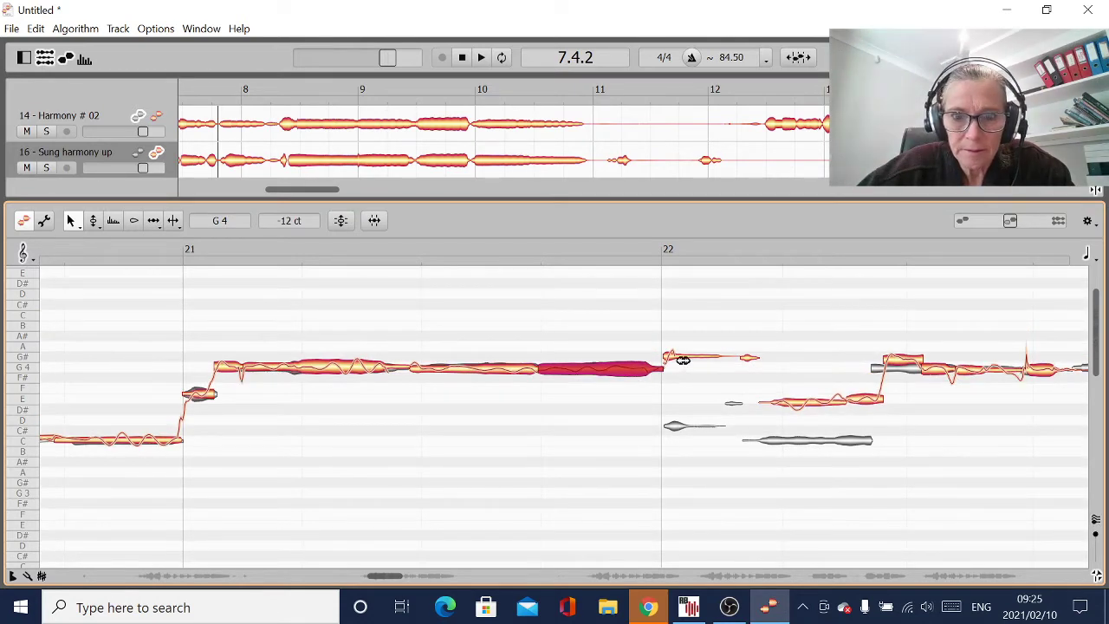
- Lower the first sung note of bar 22 to C#4, the next two long ones to C4 and the following one to G4, matching its start
left_click(693, 356)
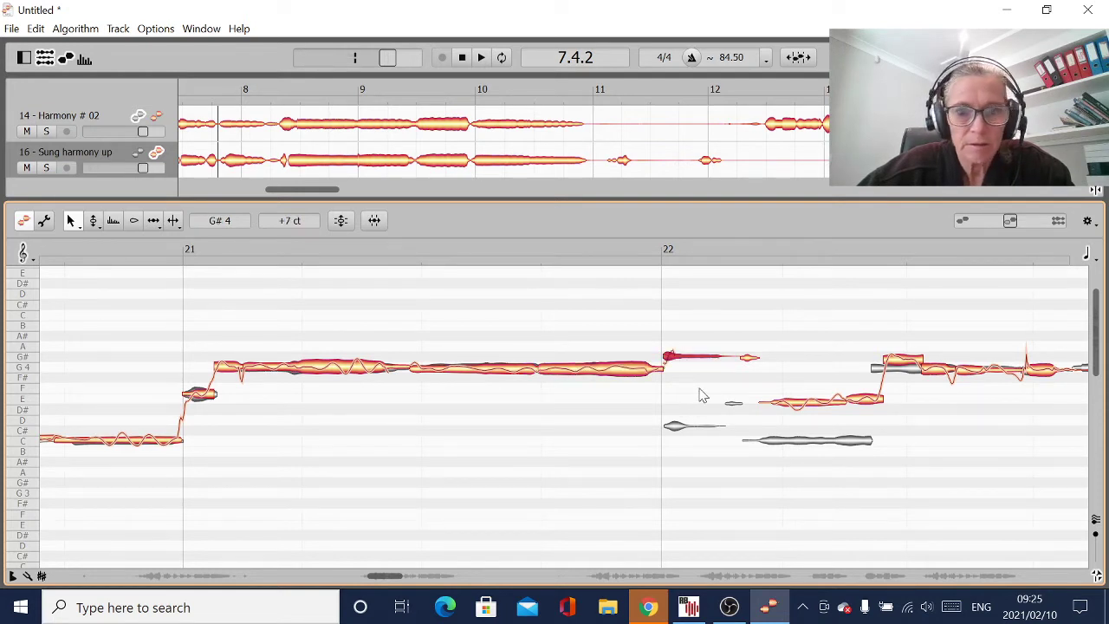
left_click_drag(700, 365, 704, 433)
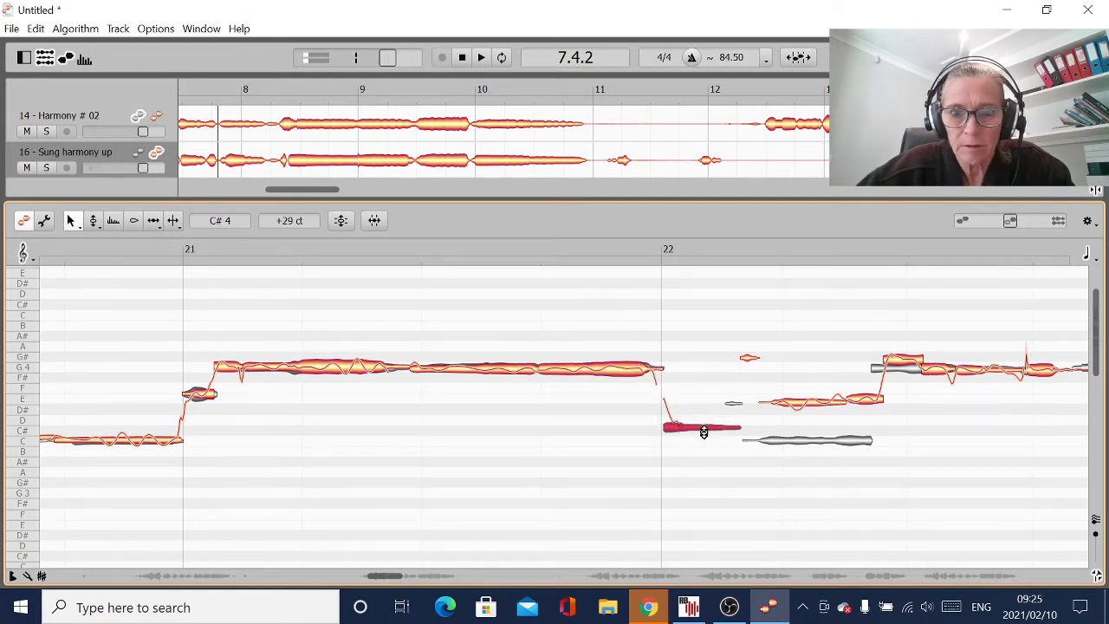
left_click_drag(791, 408, 832, 444)
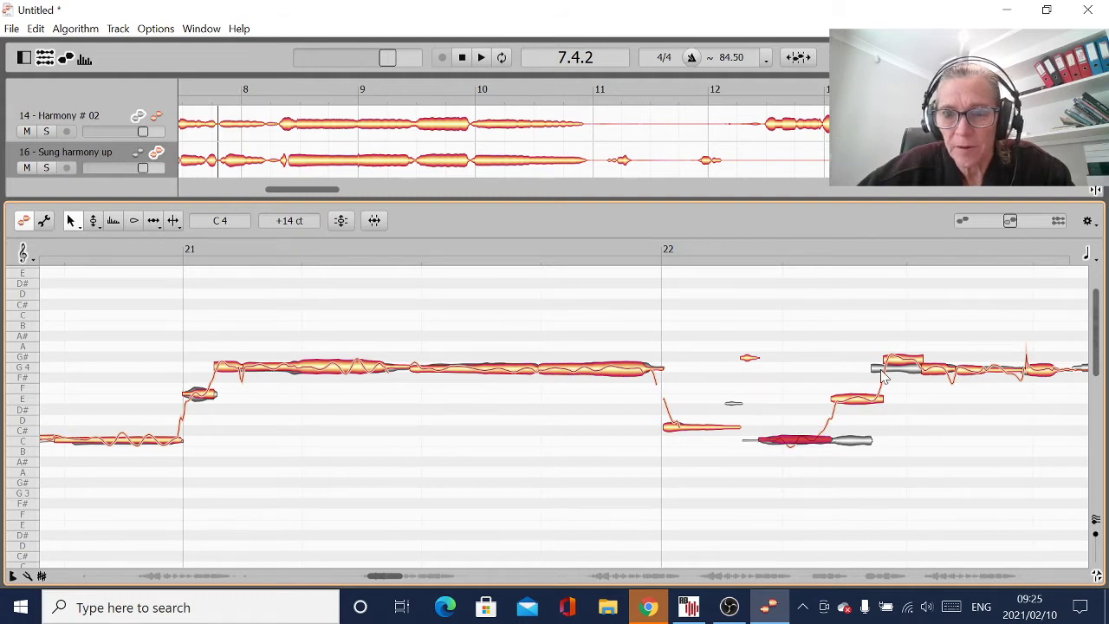
left_click_drag(852, 405, 856, 439)
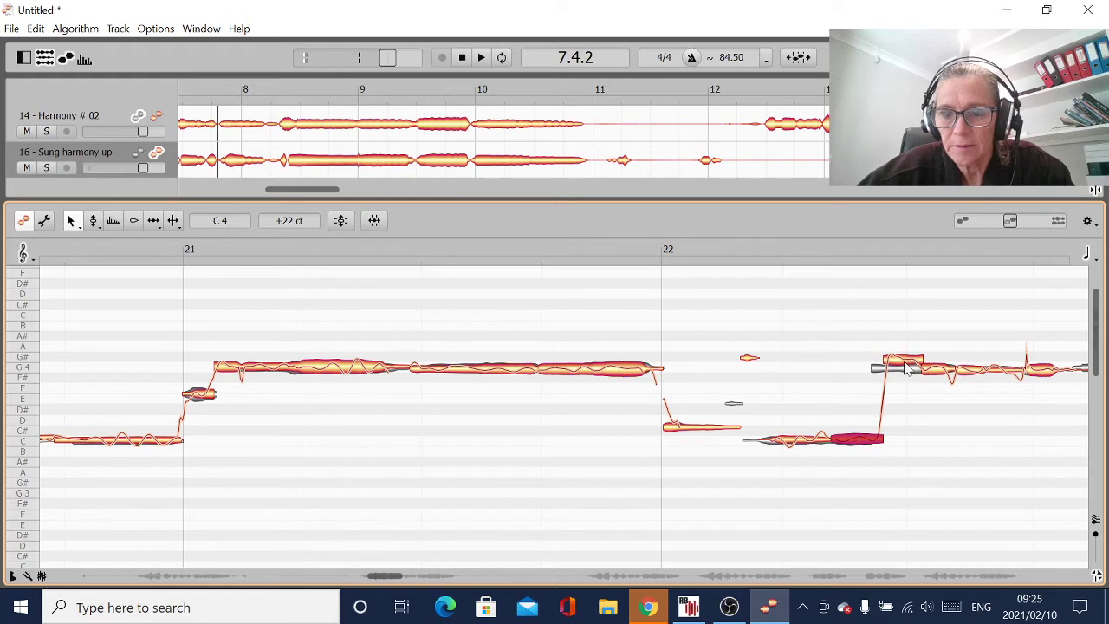
left_click_drag(906, 368, 868, 368)
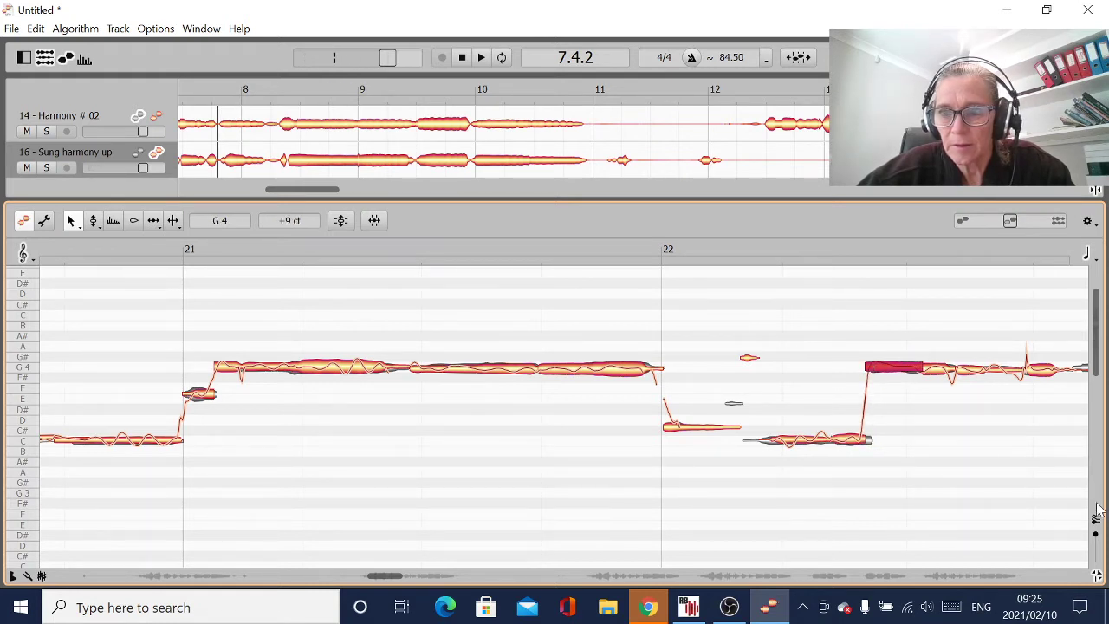
- Align the boundaries of the sung G4 notes in the second half of bar 22 with the reference
key("Up")
key("Up")
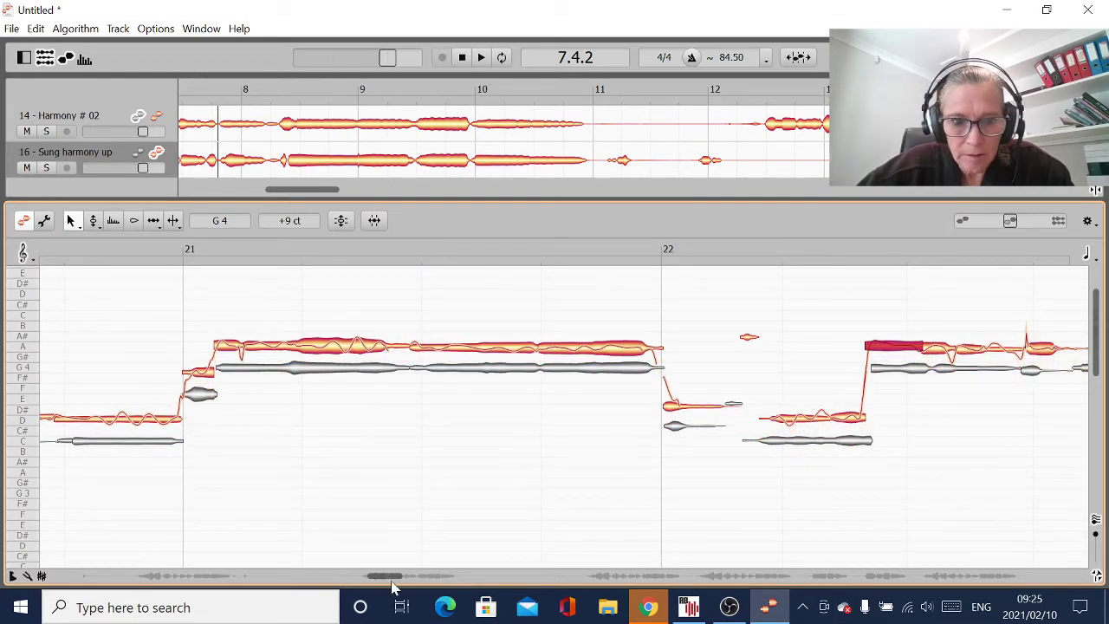
left_click_drag(387, 580, 399, 582)
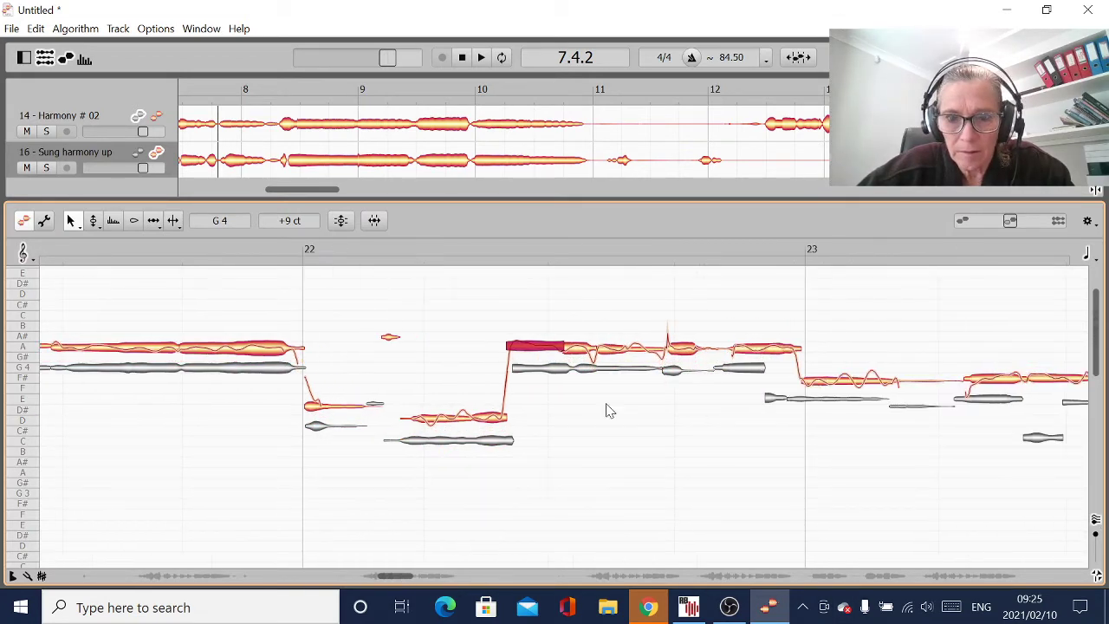
left_click(714, 352)
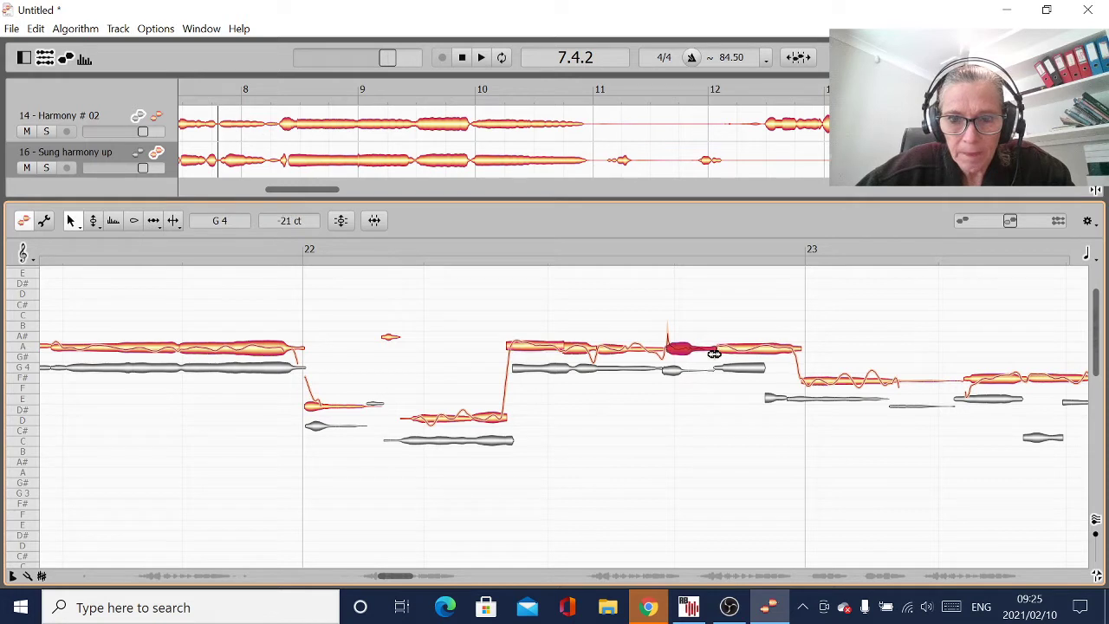
left_click_drag(803, 352, 789, 360)
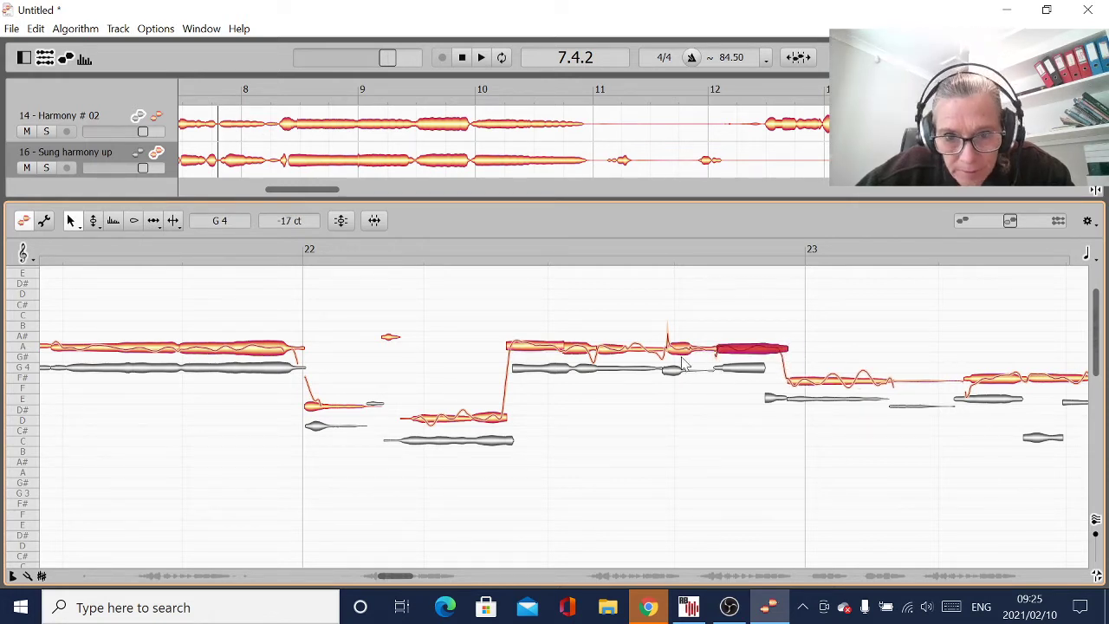
left_click_drag(672, 351, 665, 351)
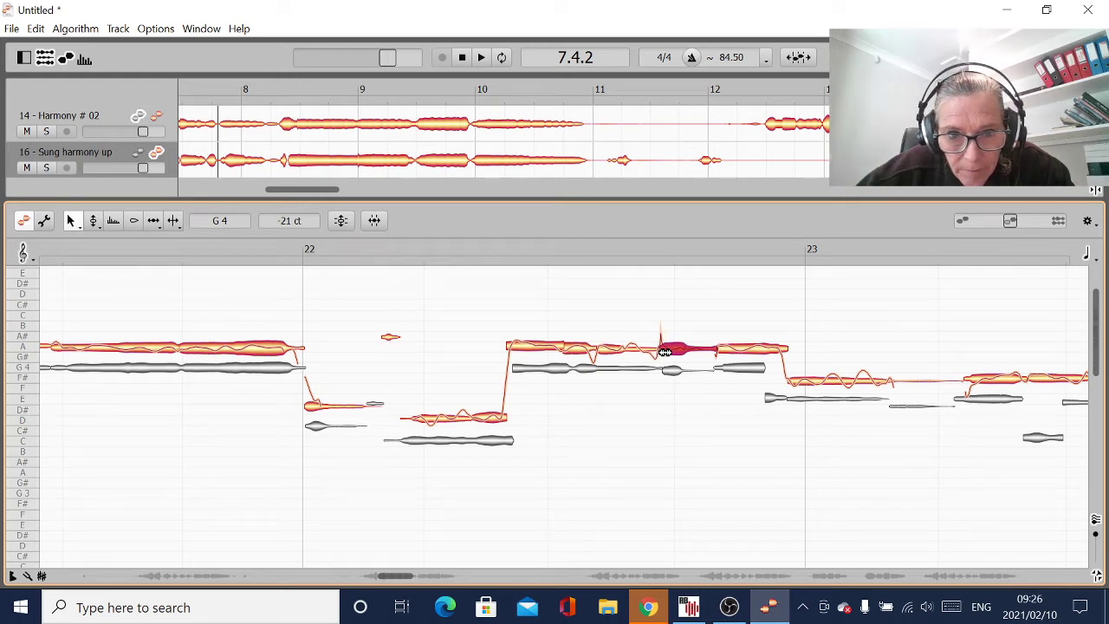
left_click_drag(510, 349, 515, 353)
key("ctrl+z")
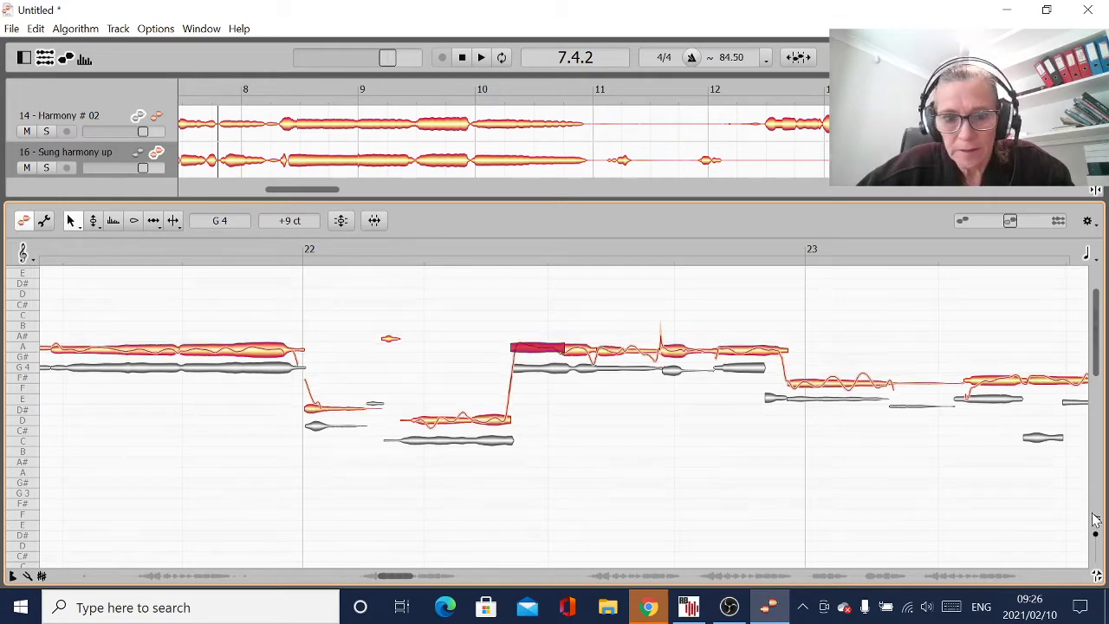
- Start the second E4 note of bar 23 earlier, and lower the short note after mid-bar to C4 with its start on the reference
left_click_drag(392, 576, 404, 575)
left_click_drag(607, 401, 594, 406)
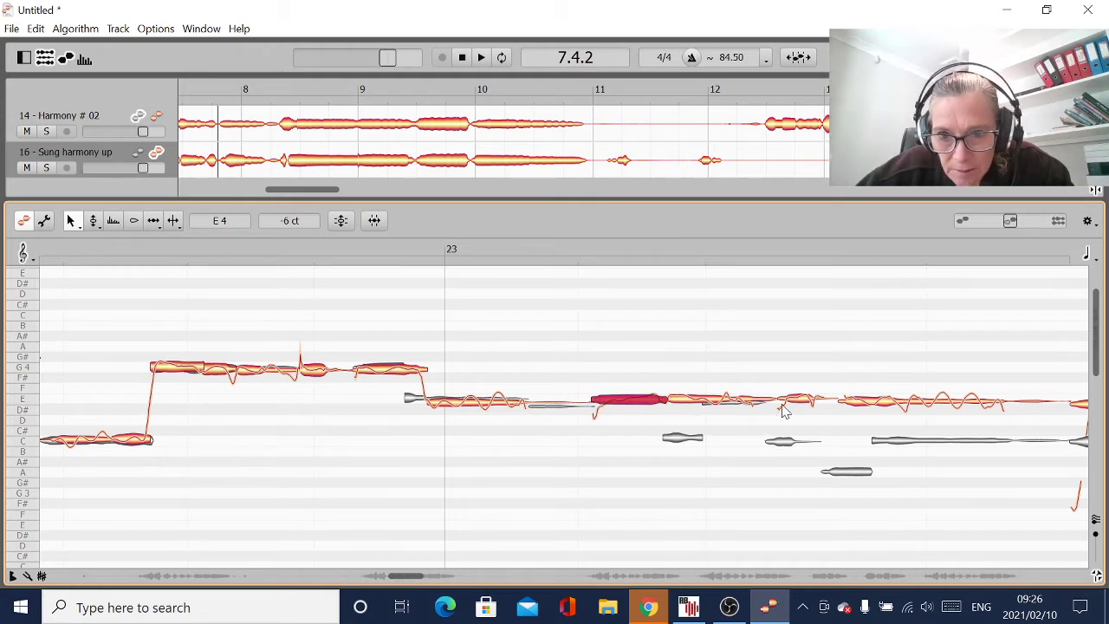
left_click_drag(794, 399, 806, 442)
left_click(777, 447)
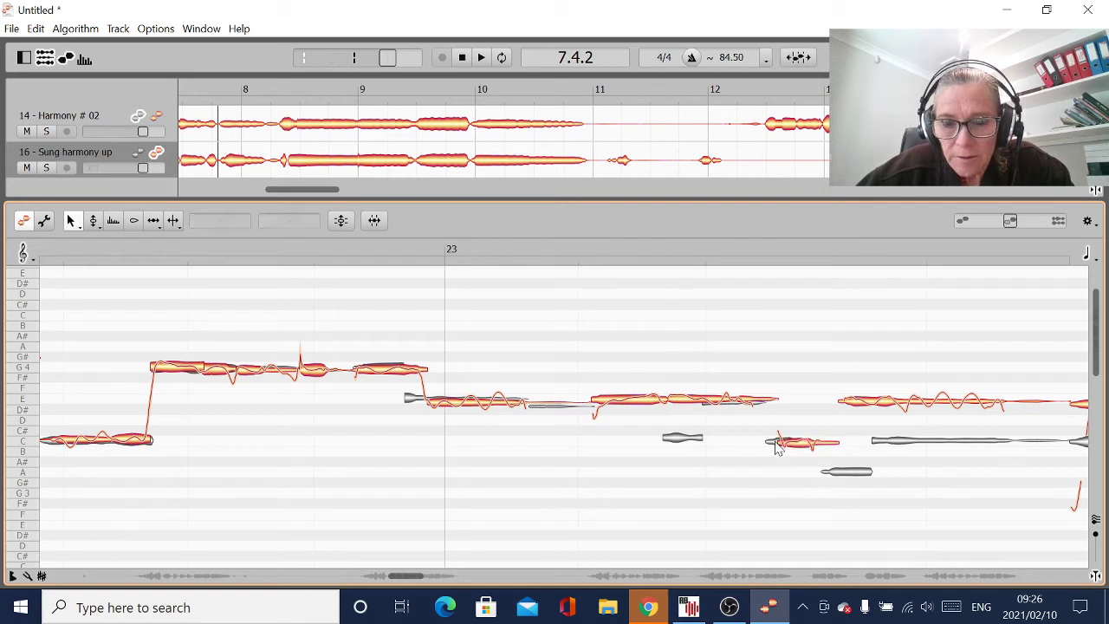
left_click_drag(780, 443, 769, 441)
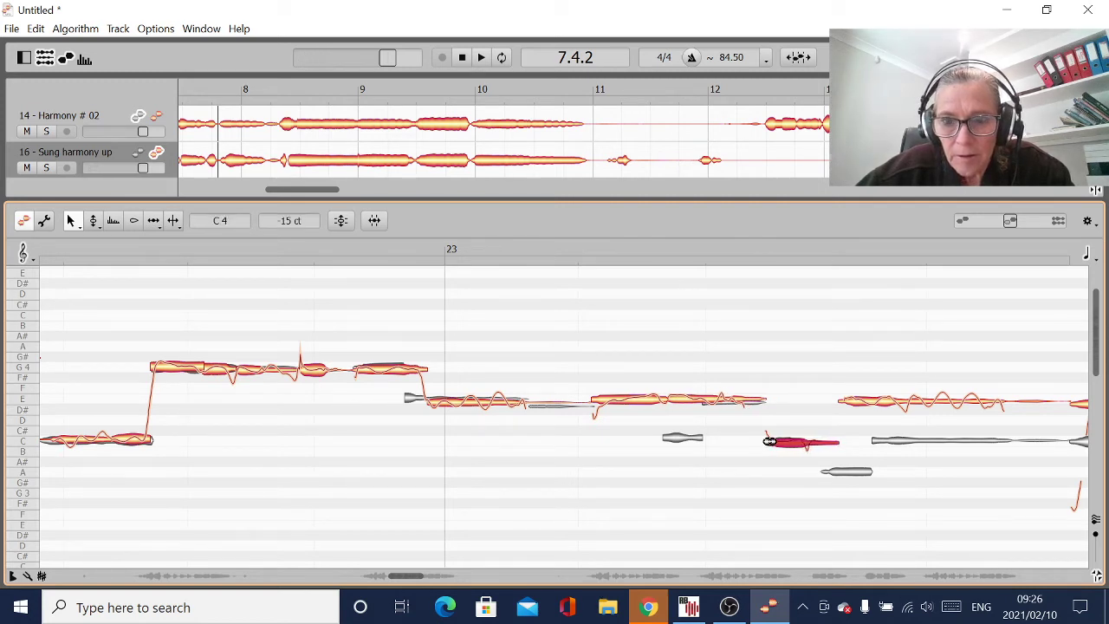
- Lower the last two sung notes of bar 23 to C4, and start the first of them and the E4 note at bar 24 earlier
left_click_drag(924, 407, 923, 440)
left_click_drag(847, 445, 828, 443)
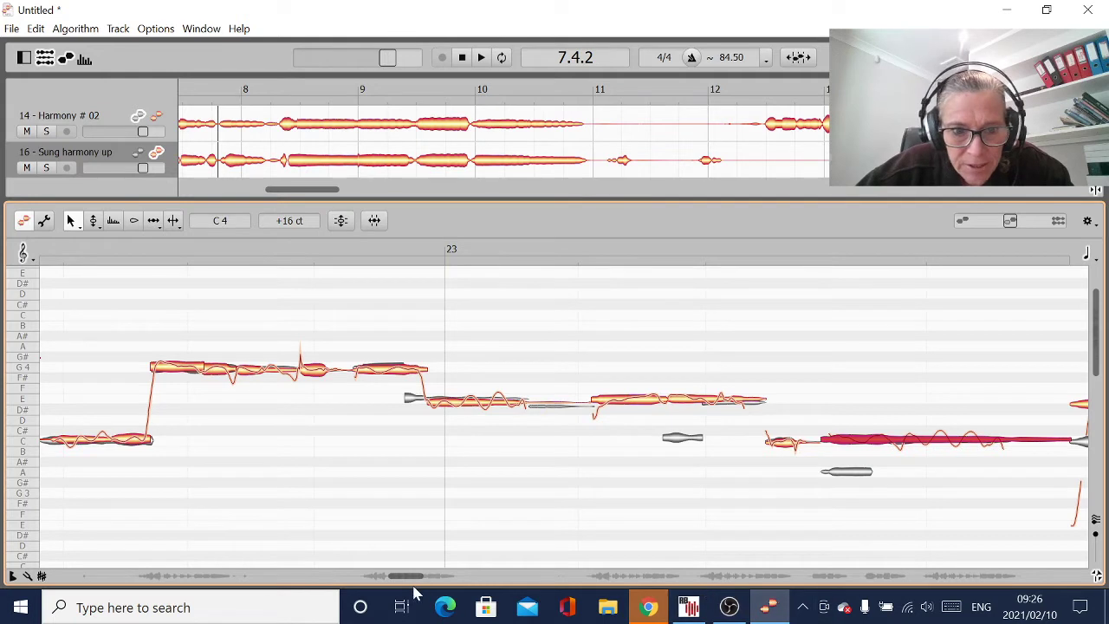
left_click_drag(410, 582, 425, 585)
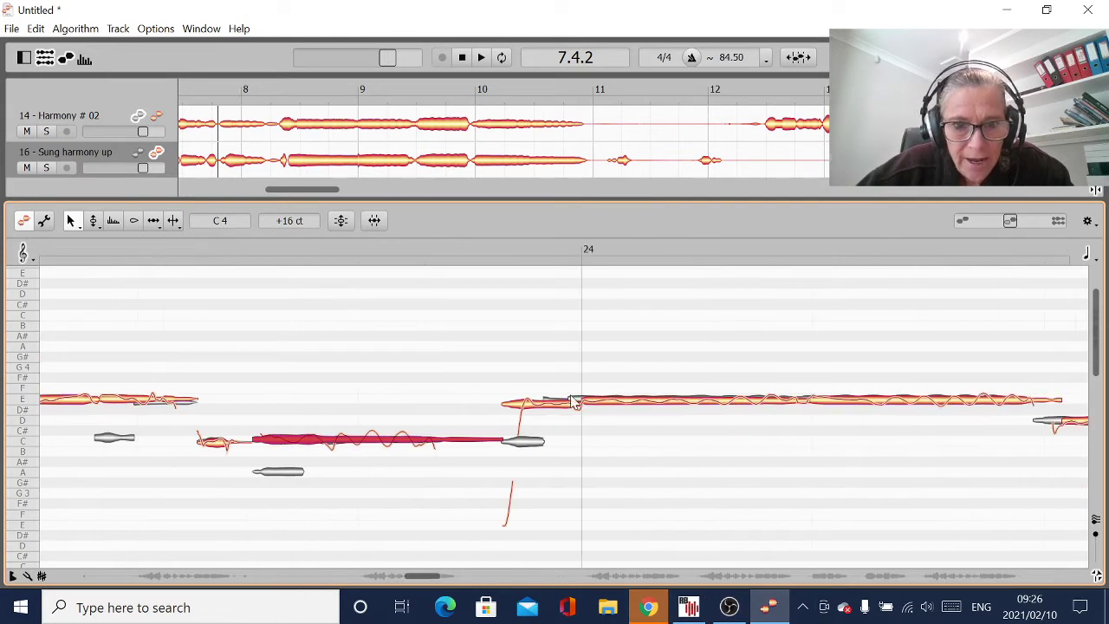
left_click_drag(539, 407, 539, 441)
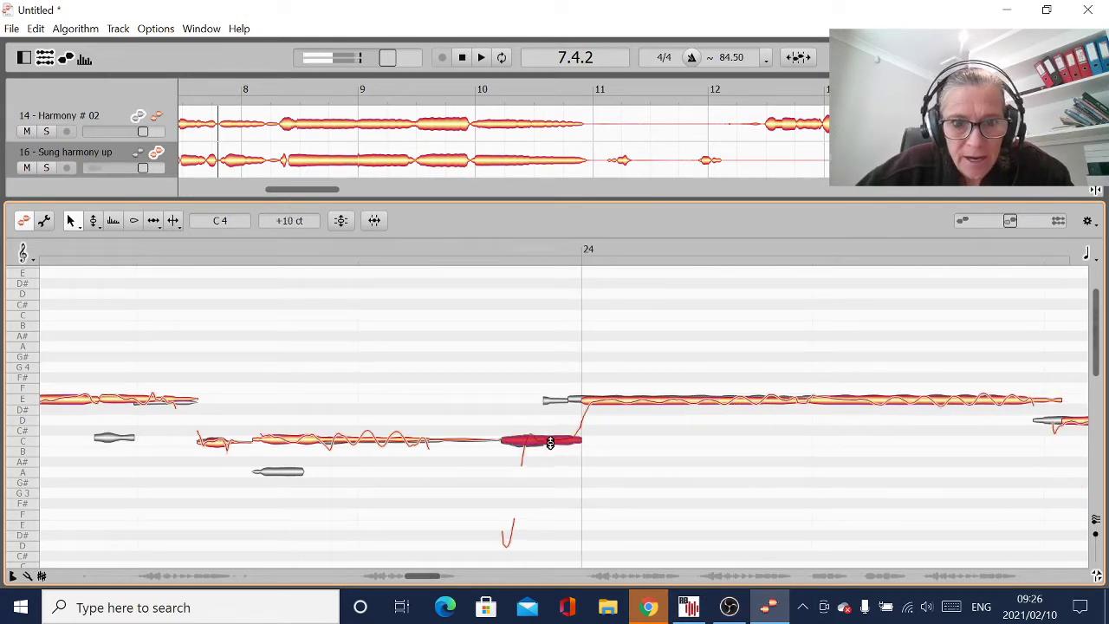
left_click_drag(585, 403, 572, 400)
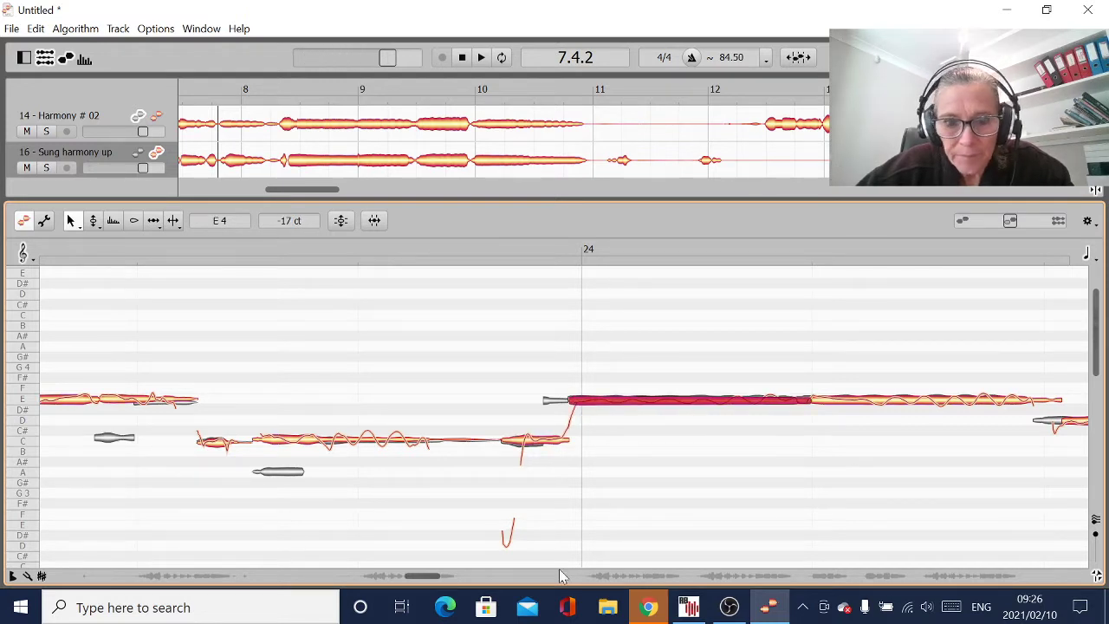
- Start the sung D4 note in bar 24 earlier to meet the reference, and lower the long note after it to B3
left_click_drag(419, 582, 434, 582)
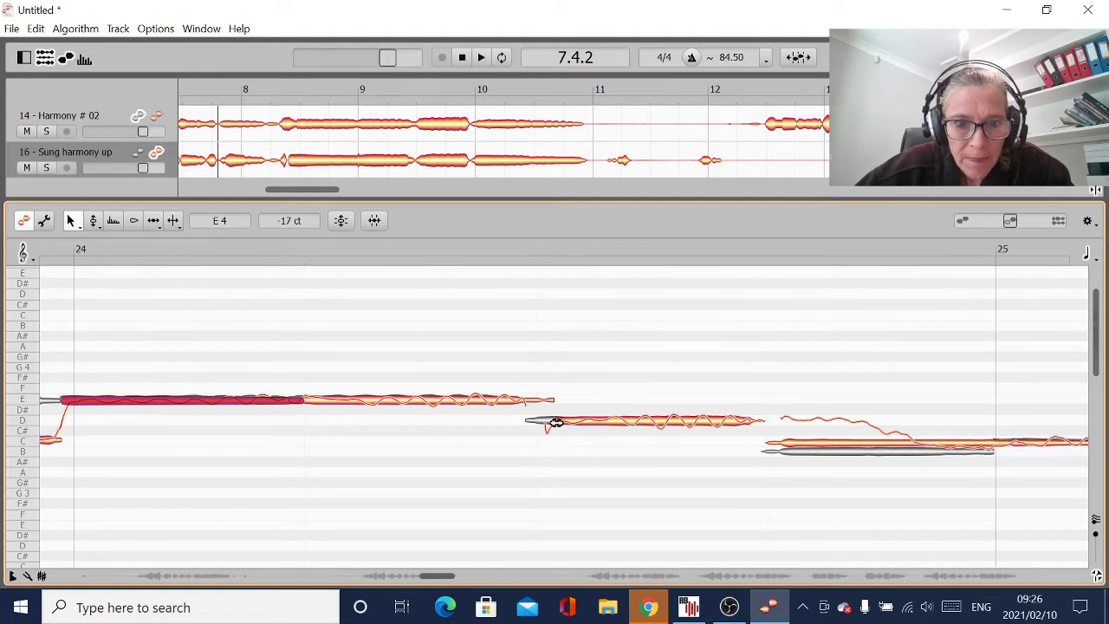
left_click_drag(556, 422, 540, 426)
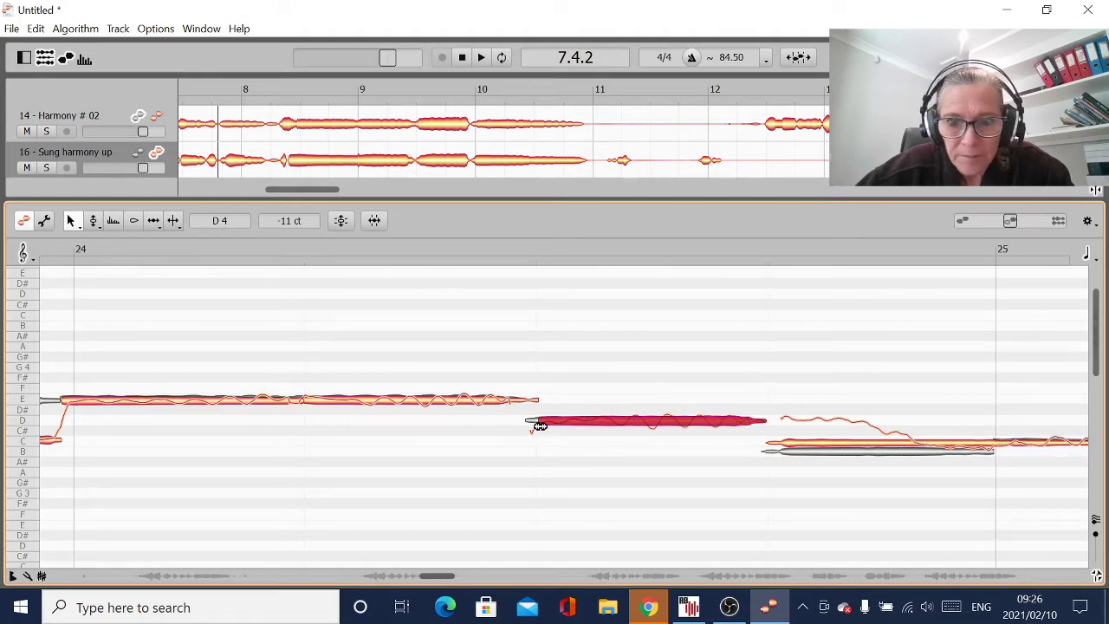
left_click_drag(818, 451, 824, 453)
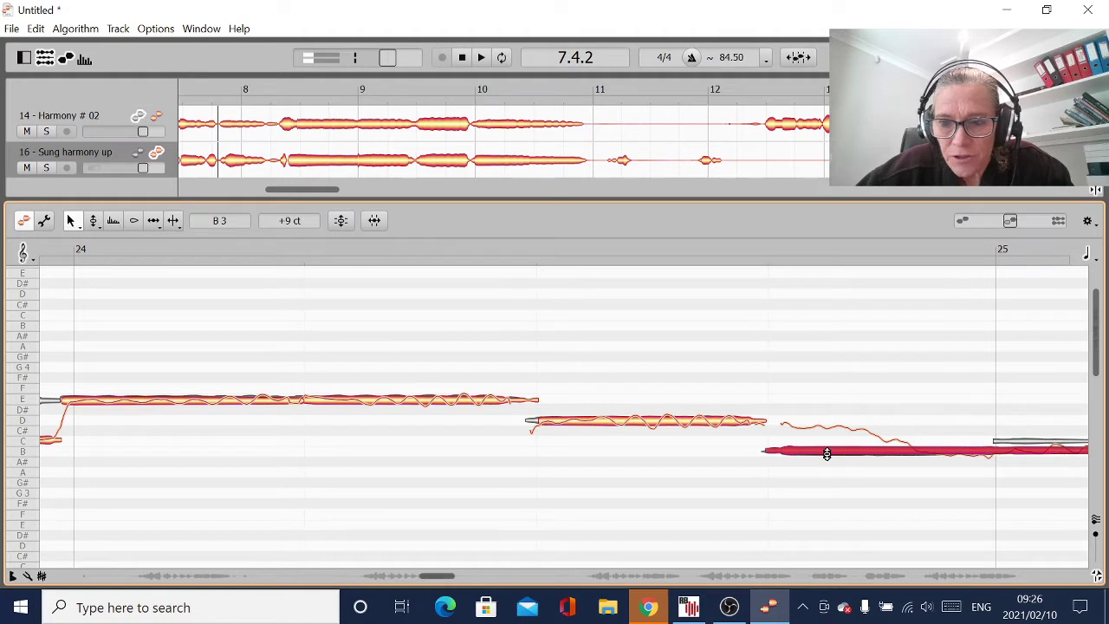
- Split the long sung note at bar 25, set its first part to B3 and raise the second part and short tail to C4
left_click_drag(435, 577, 447, 579)
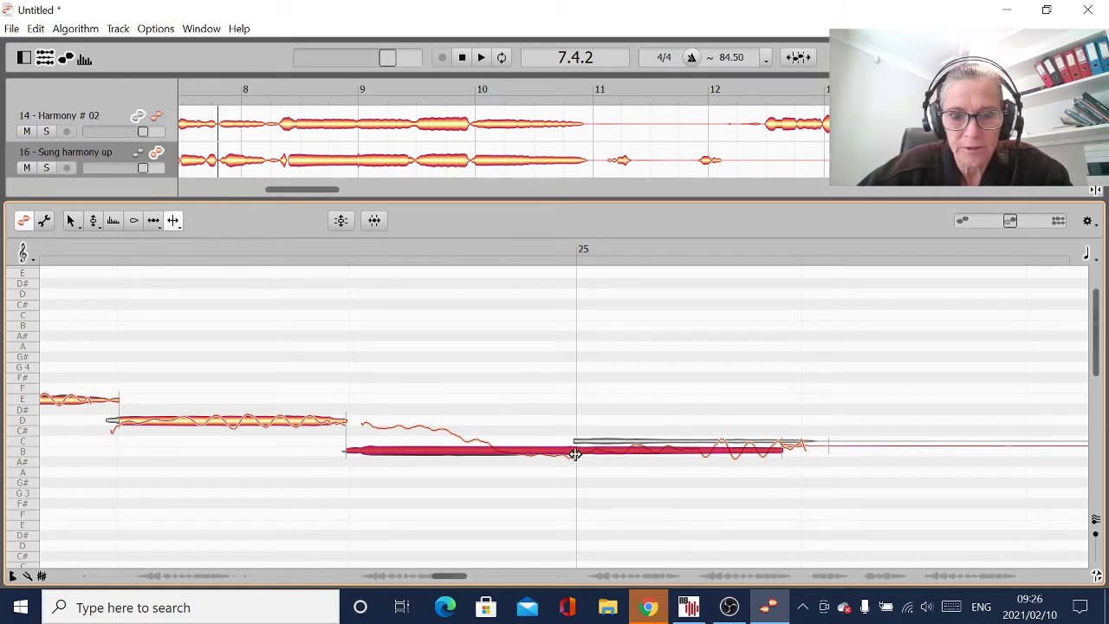
key("Up")
key("Up")
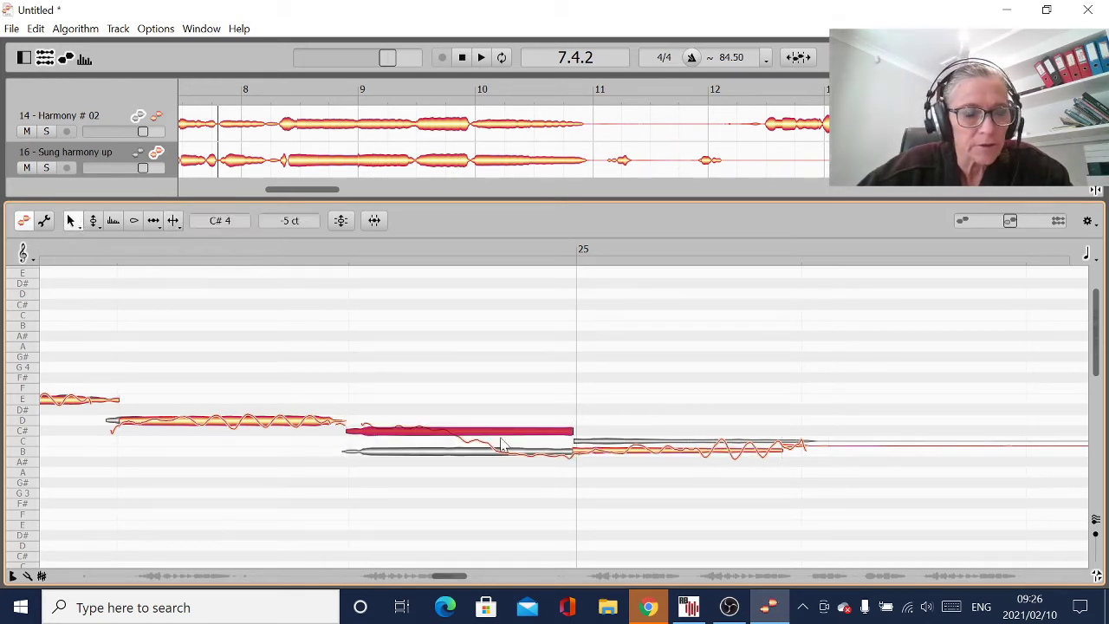
left_click_drag(528, 440, 530, 453)
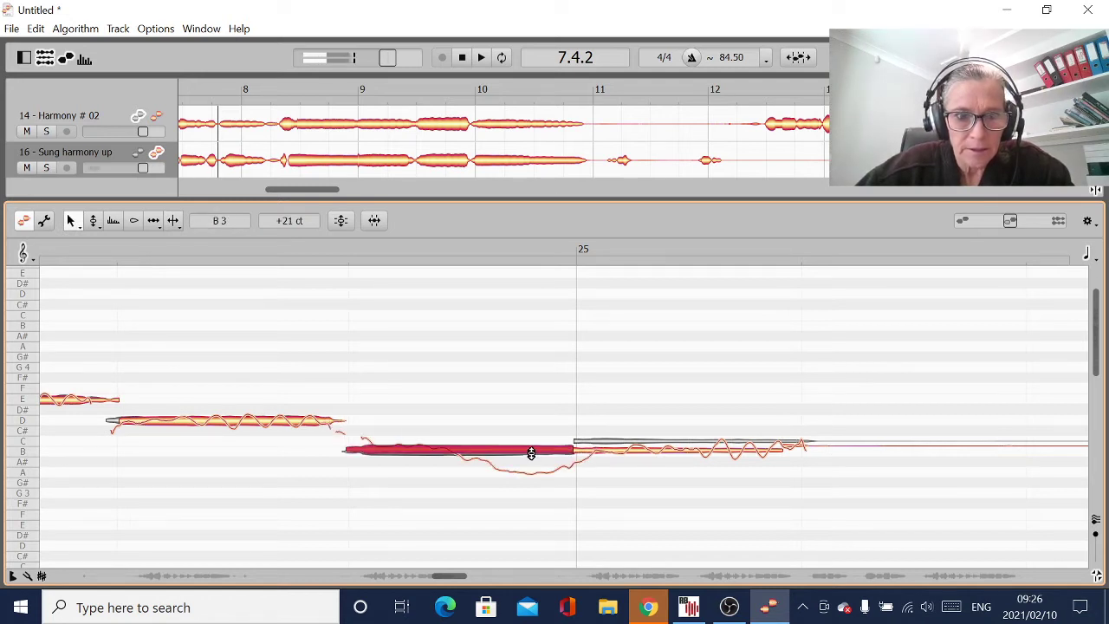
left_click(623, 456)
left_click_drag(623, 456, 624, 441)
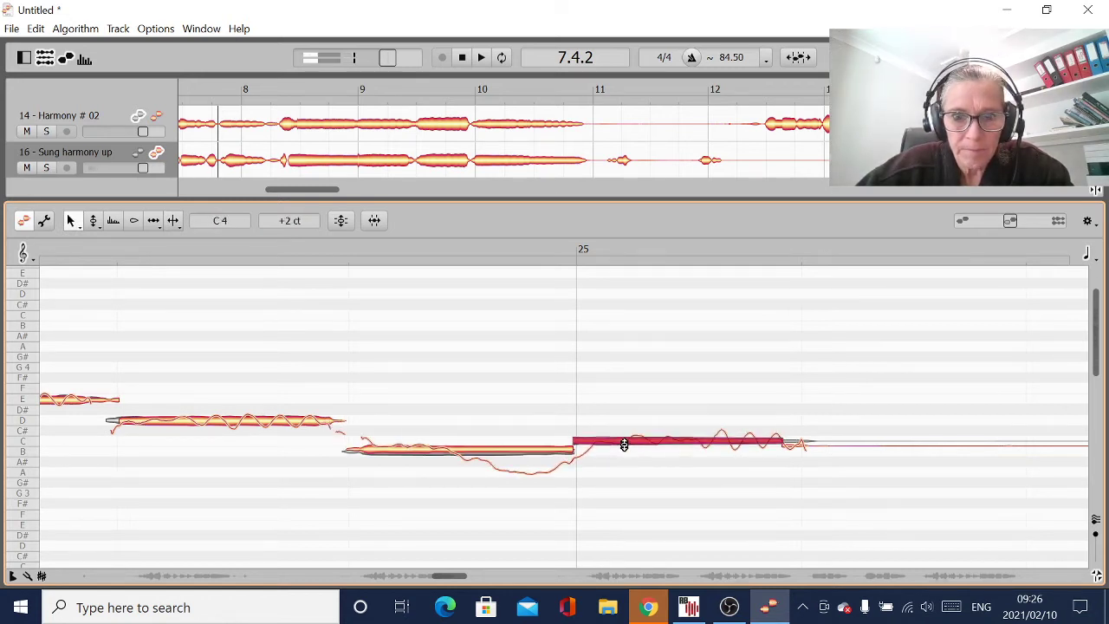
left_click_drag(795, 448, 828, 441)
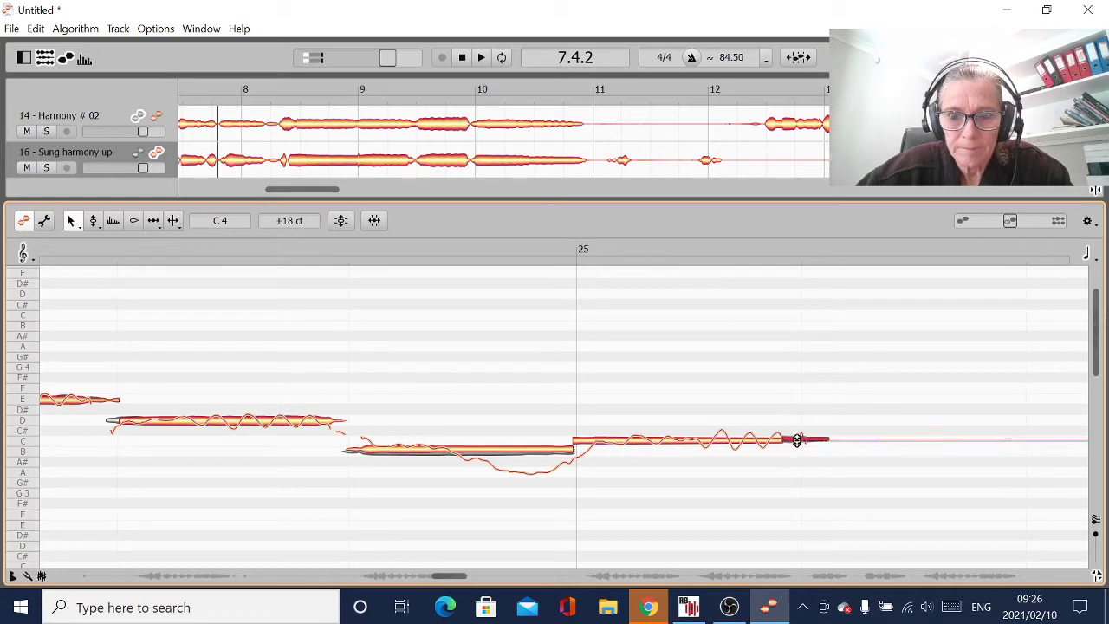
- Play back bars 20 to 22 to check the edited harmony
left_click_drag(449, 576, 372, 587)
key("space")
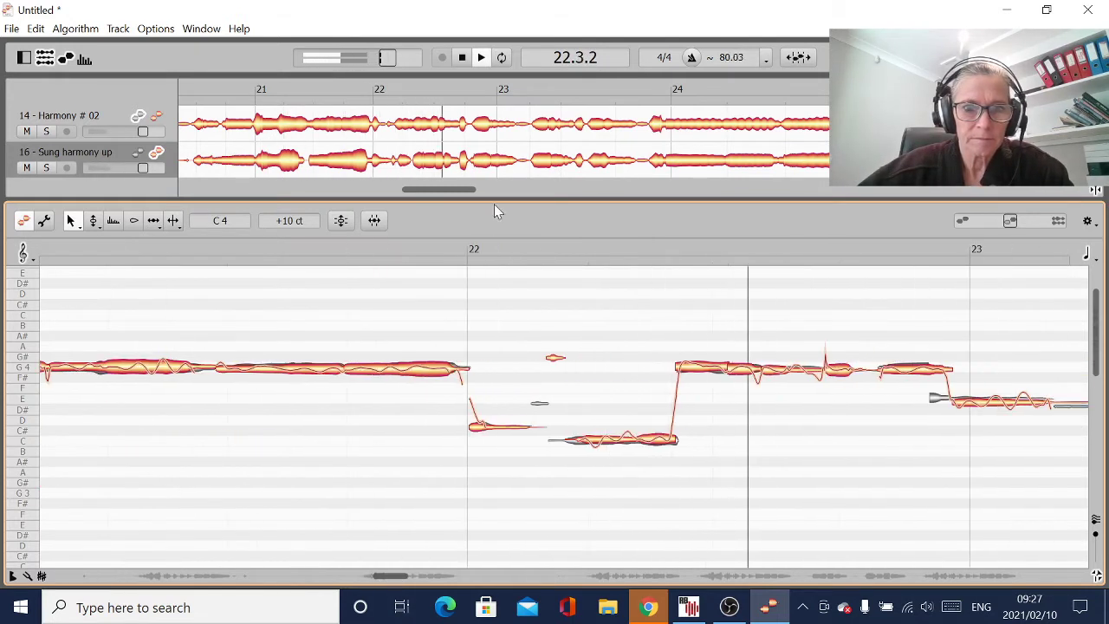
left_click(463, 59)
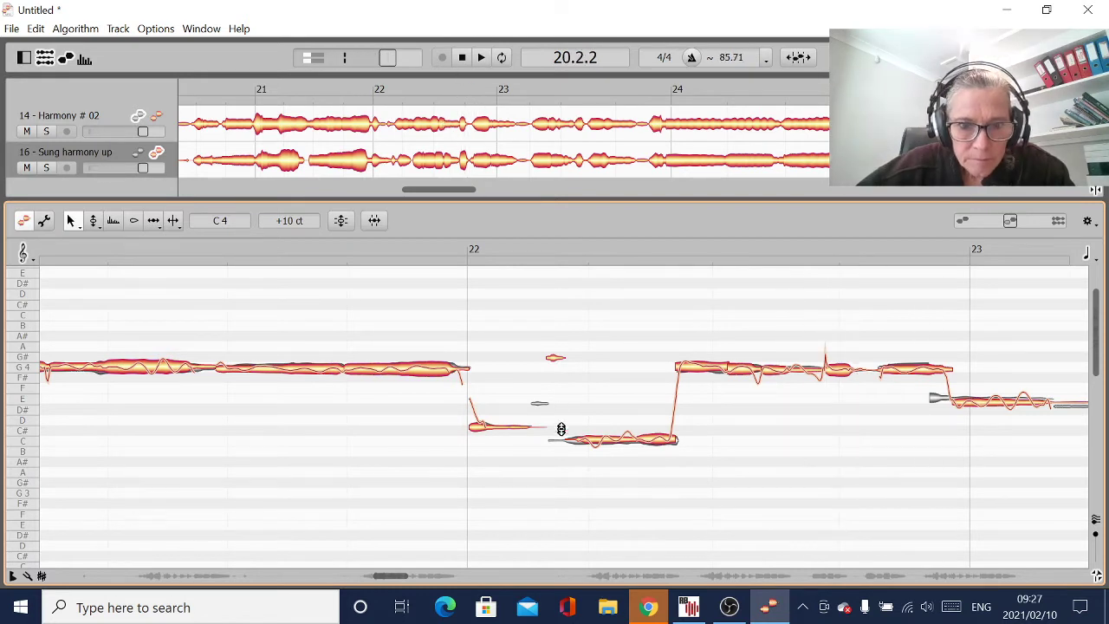
double_click(193, 462)
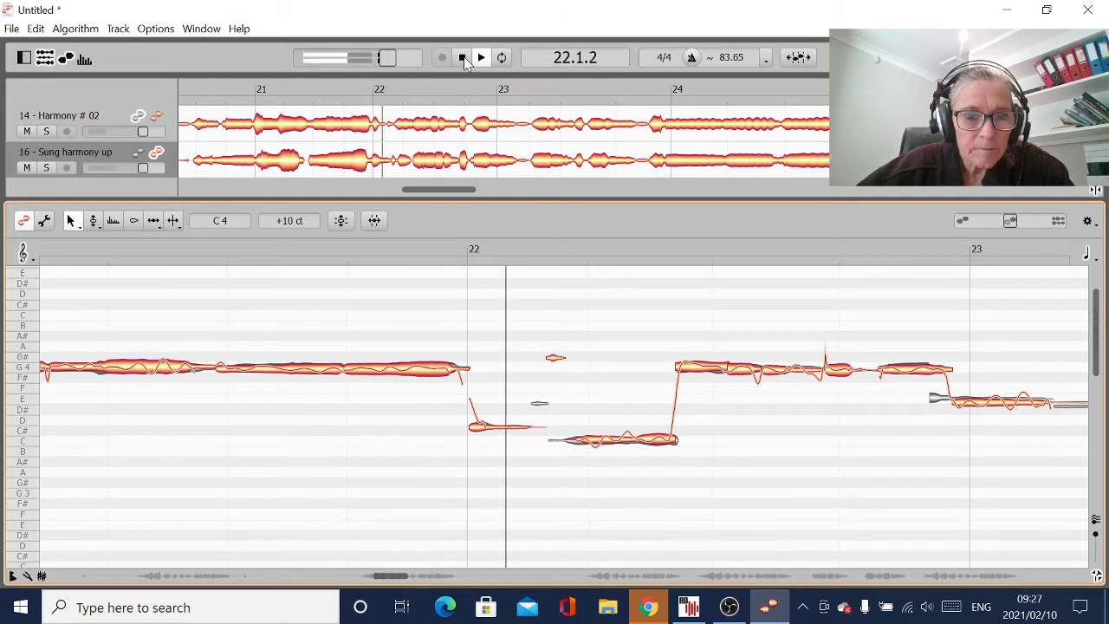
- Replay the harmony from bar 21, and end the last sung G4 note of bar 22 slightly earlier to match the reference
left_click(461, 57)
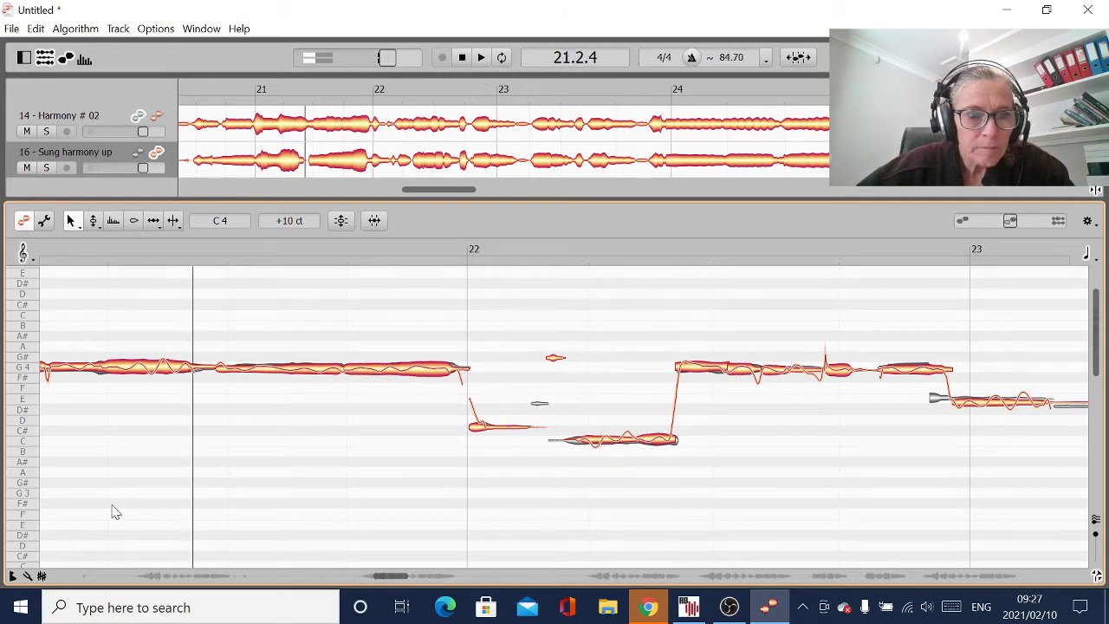
key("space")
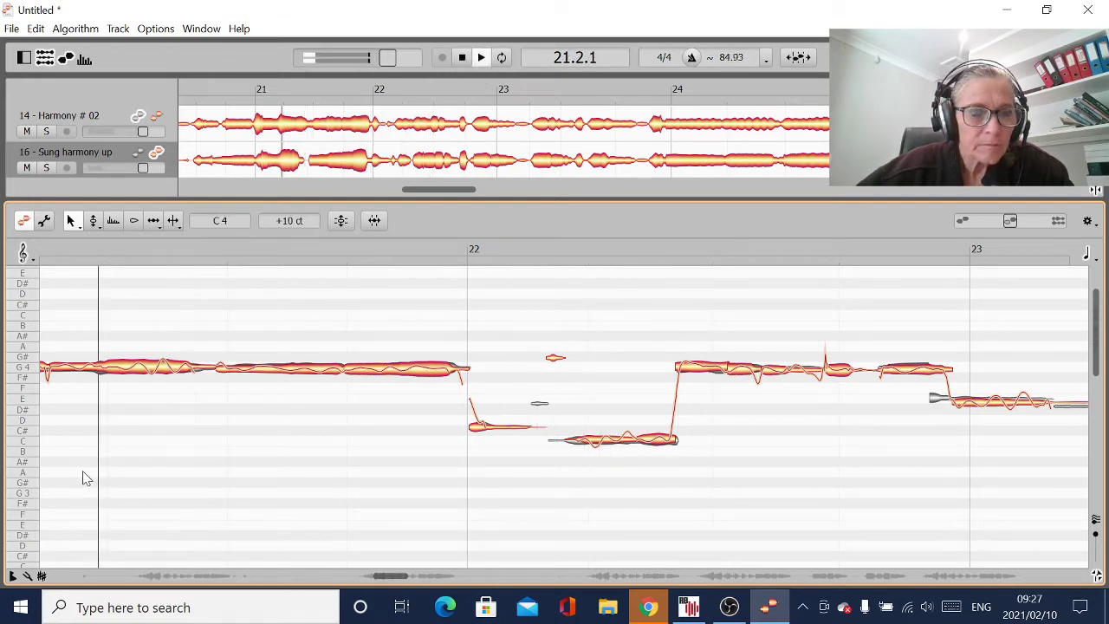
left_click(462, 57)
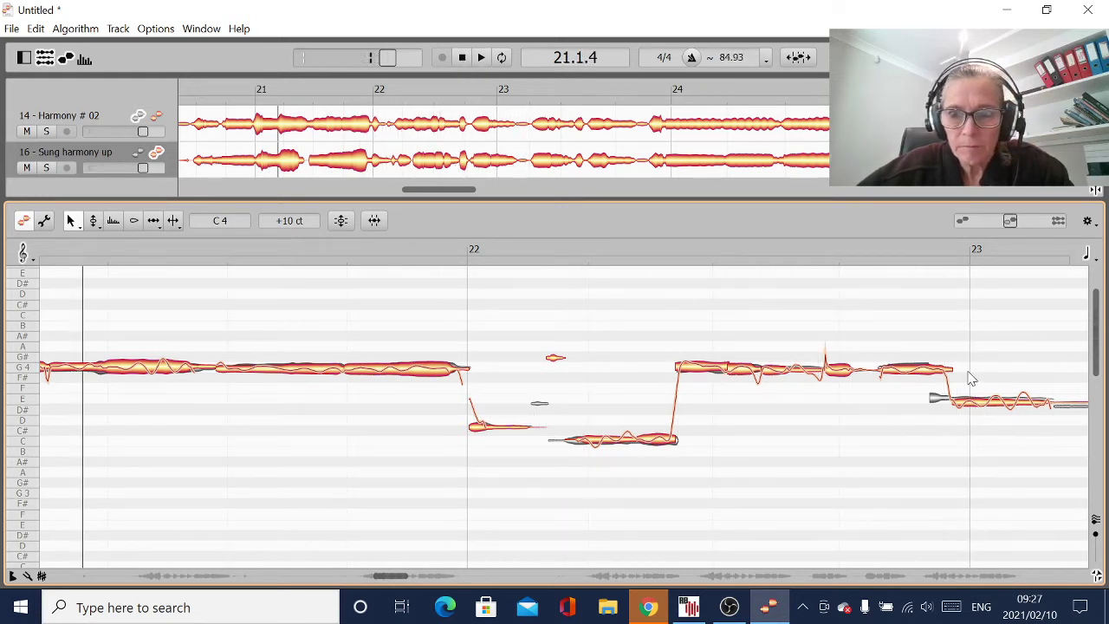
left_click(919, 370)
mouse_move(952, 373)
left_mouse_down()
mouse_move(936, 375)
mouse_move(950, 379)
left_mouse_up()
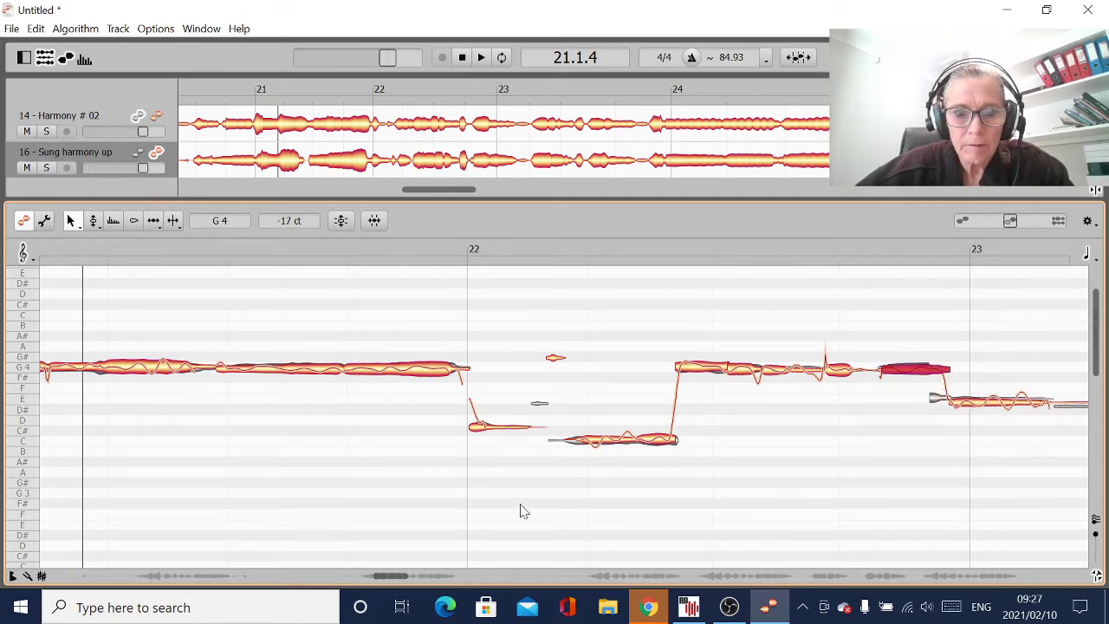
- Play back bars 22 to 25 to check the edited harmony
key("space")
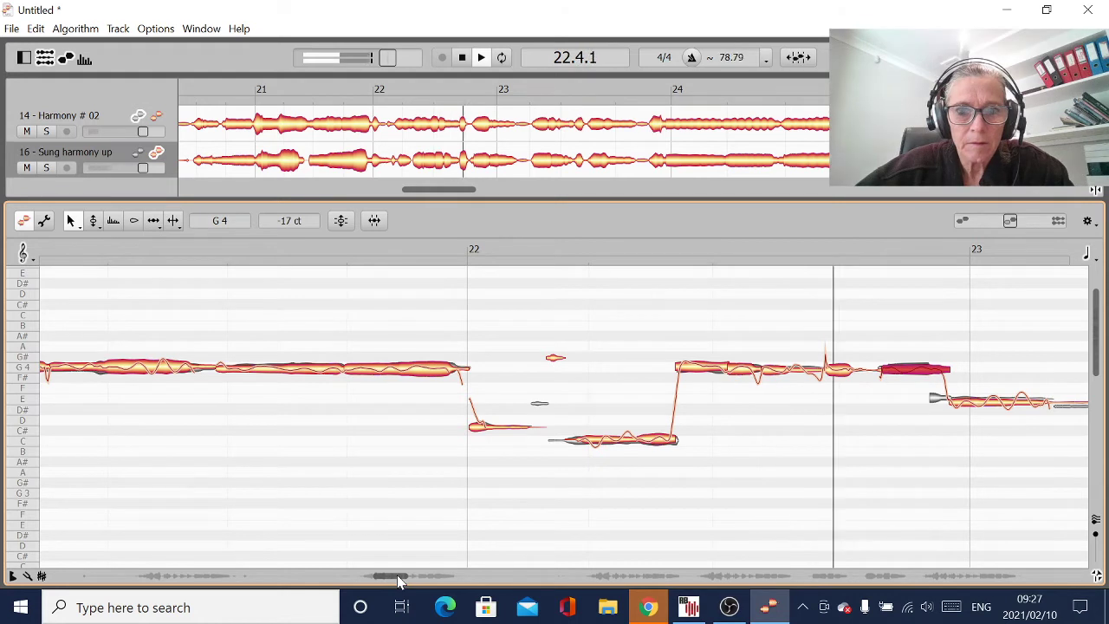
left_click_drag(399, 577, 420, 590)
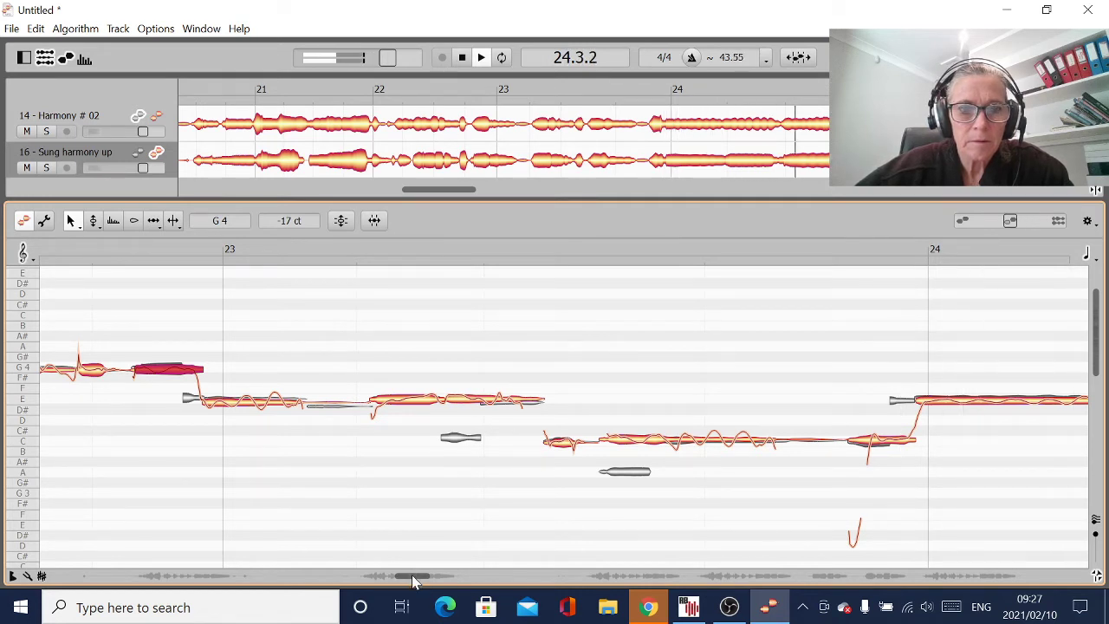
left_click_drag(412, 575, 449, 590)
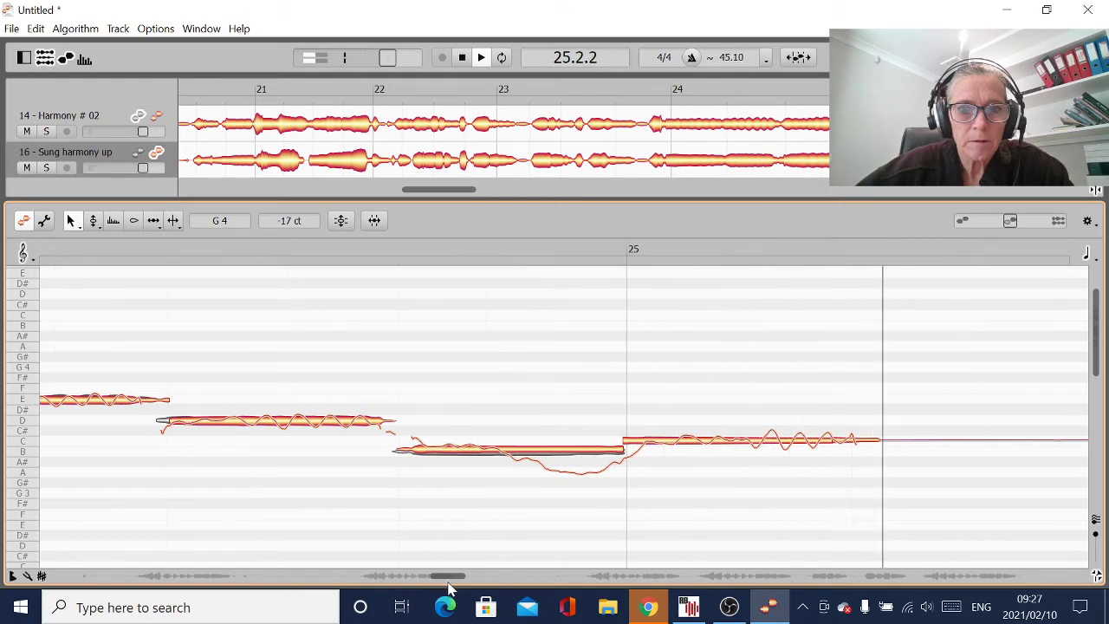
key("space")
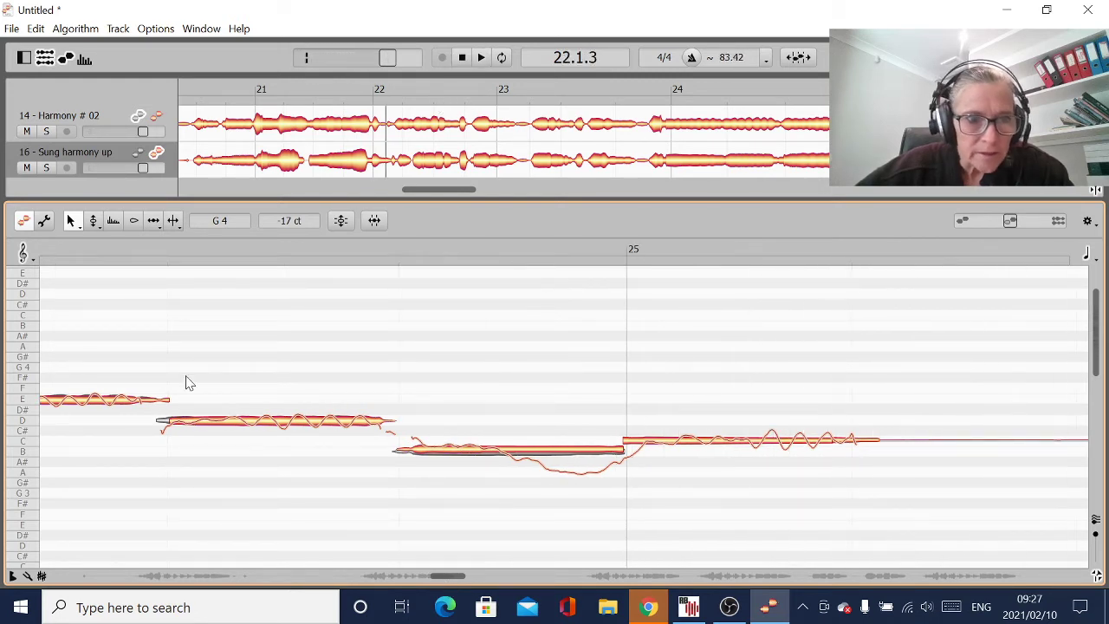
- Split the long sung B3 note before bar 25 near its middle, fine-tune its first part to B3 +20 ct, and play back the passage
left_click(173, 220)
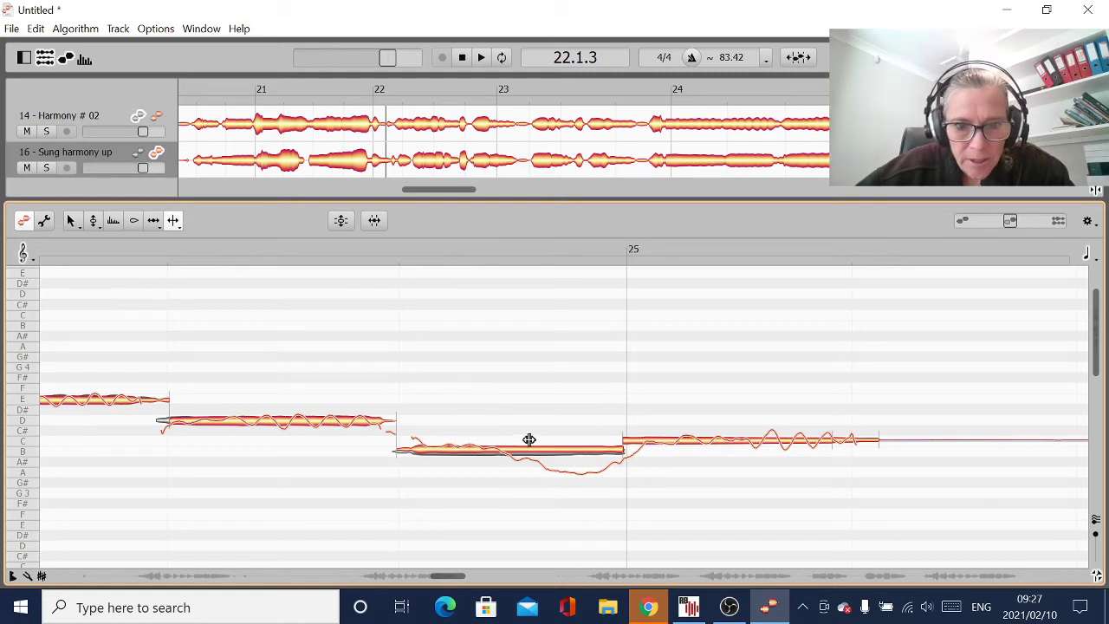
left_click(524, 450)
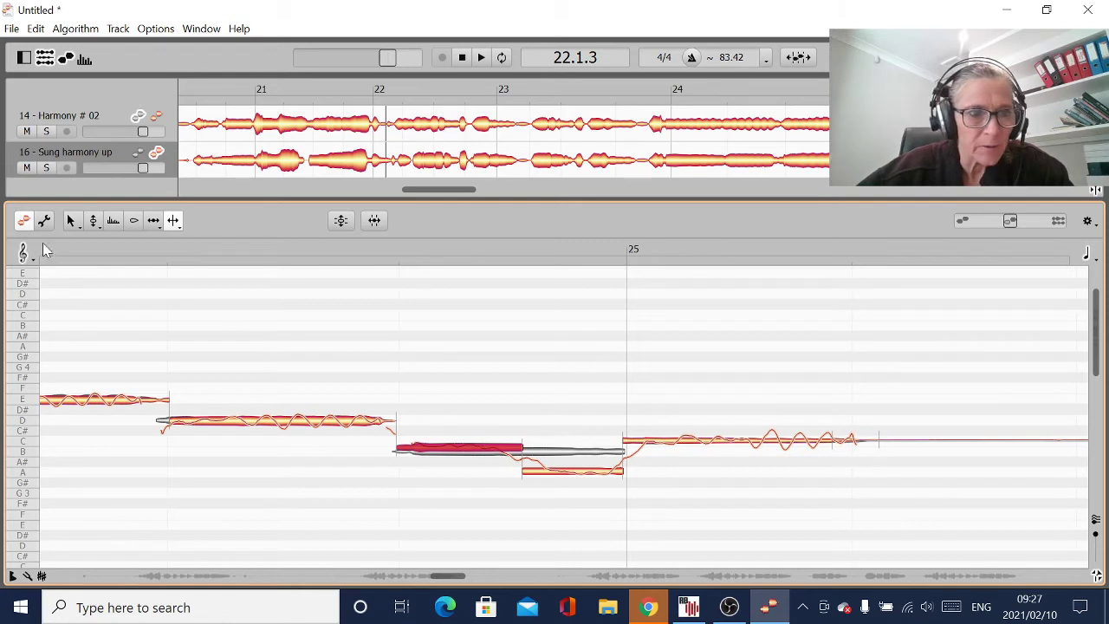
left_click(70, 222)
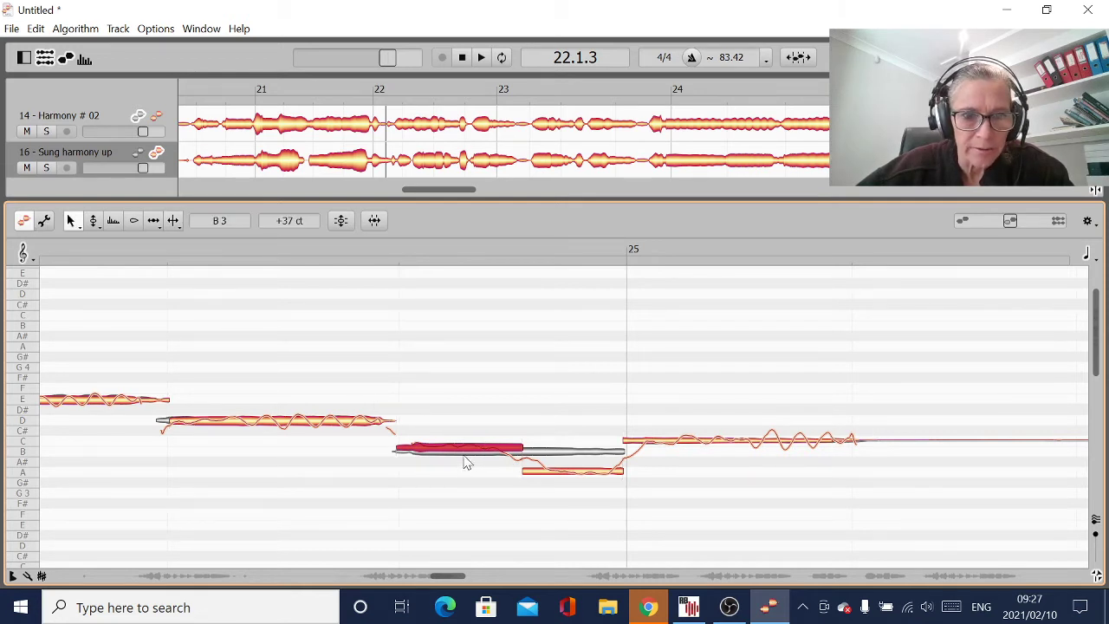
left_click_drag(465, 457, 464, 459)
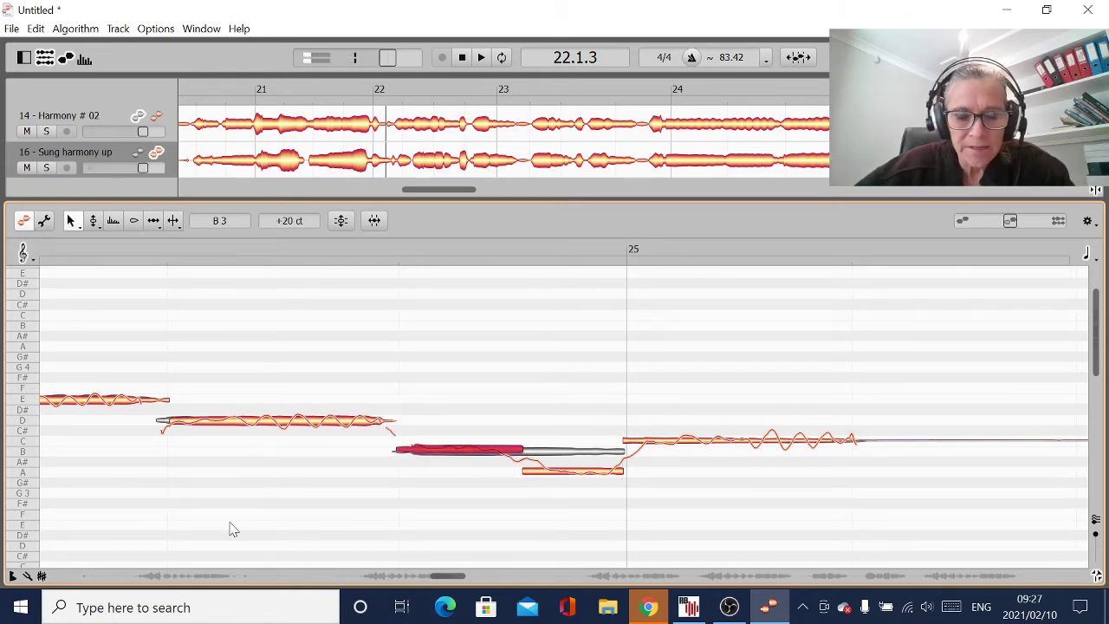
key("space")
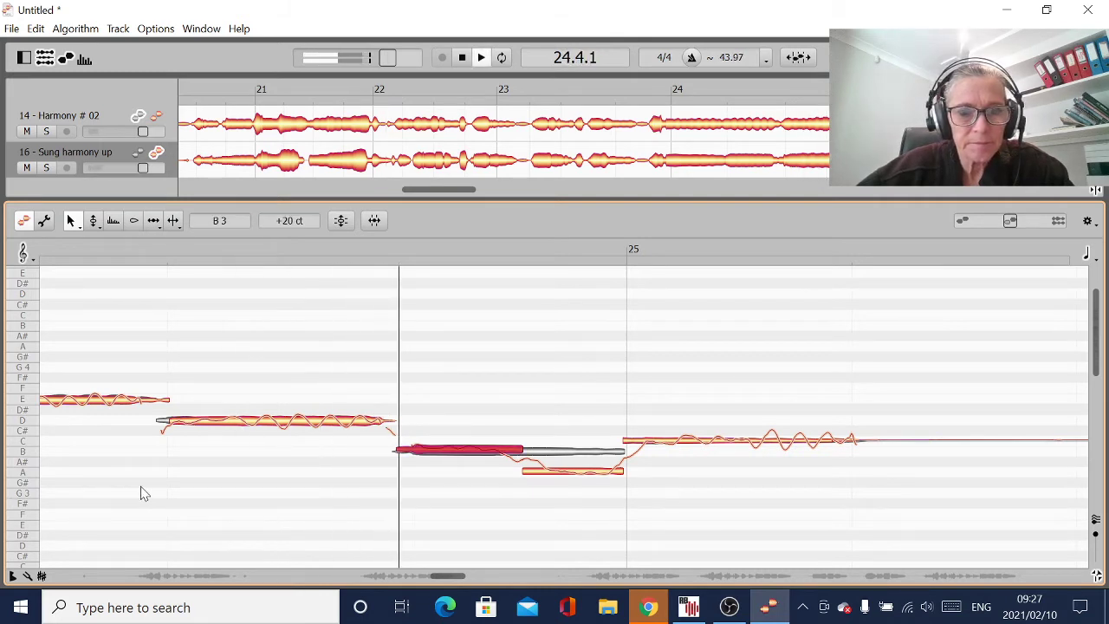
left_click(461, 61)
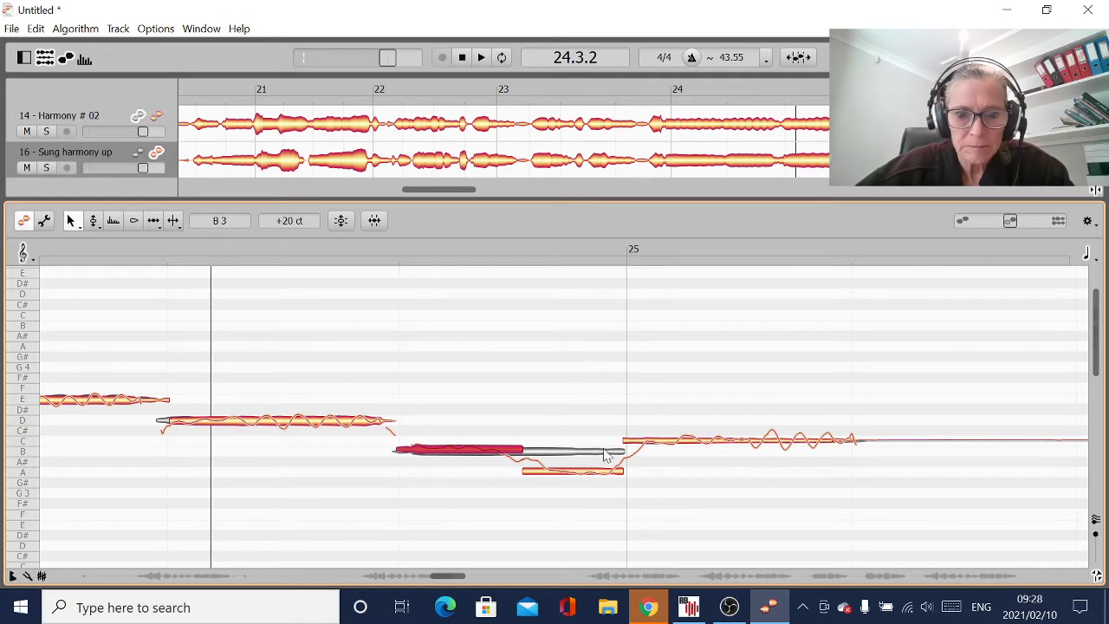
- Try the second part of the split note before bar 25 at C4 and play back the passage
left_click_drag(596, 475, 590, 444)
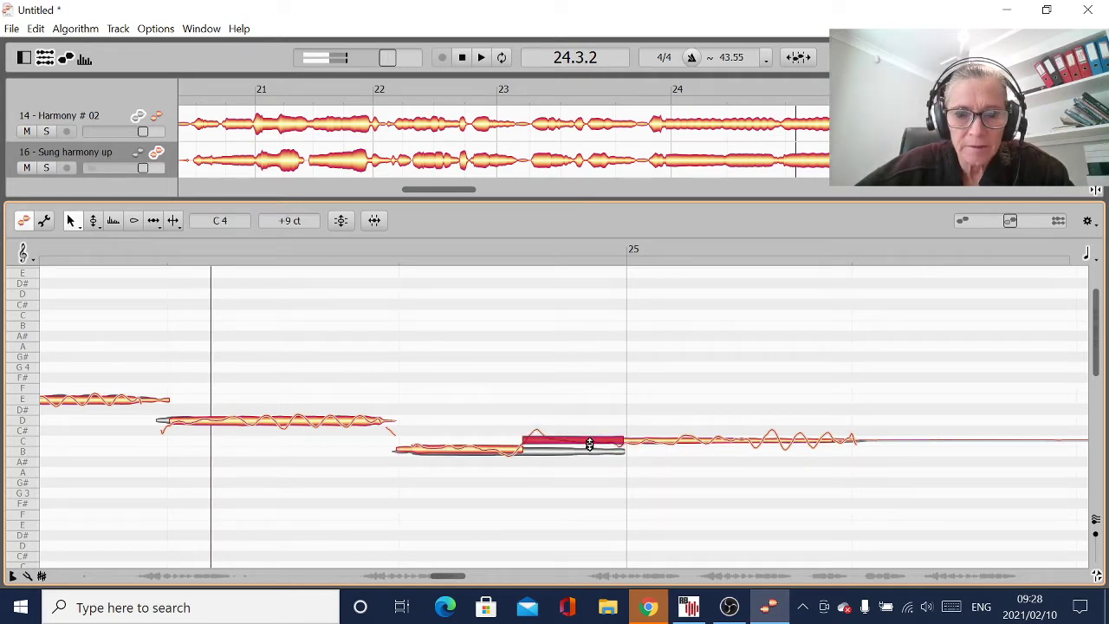
key("space")
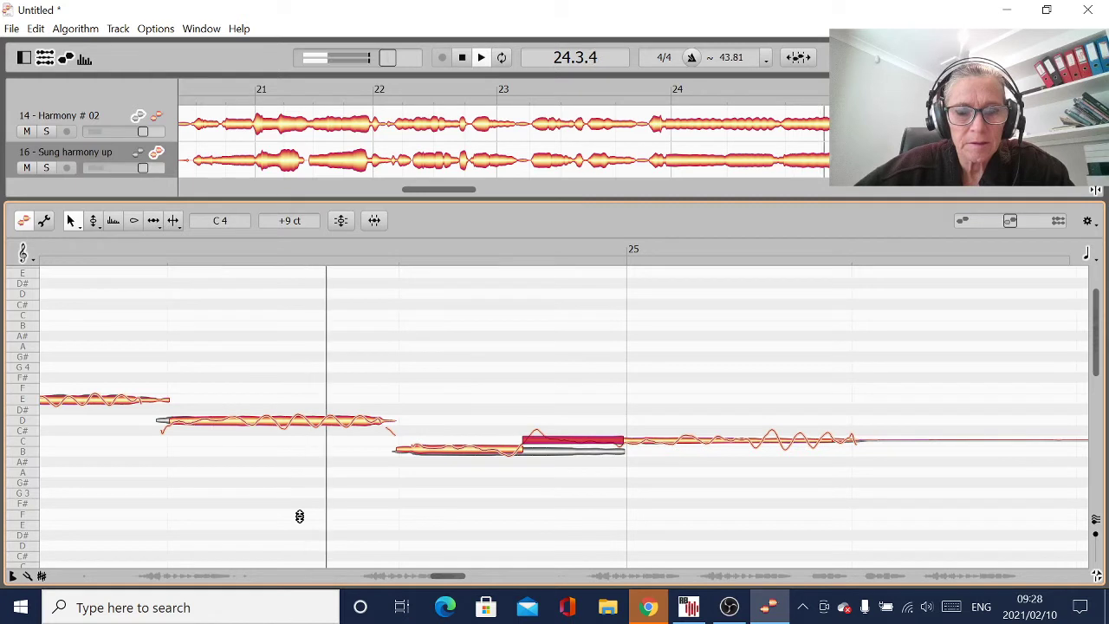
left_click(480, 58)
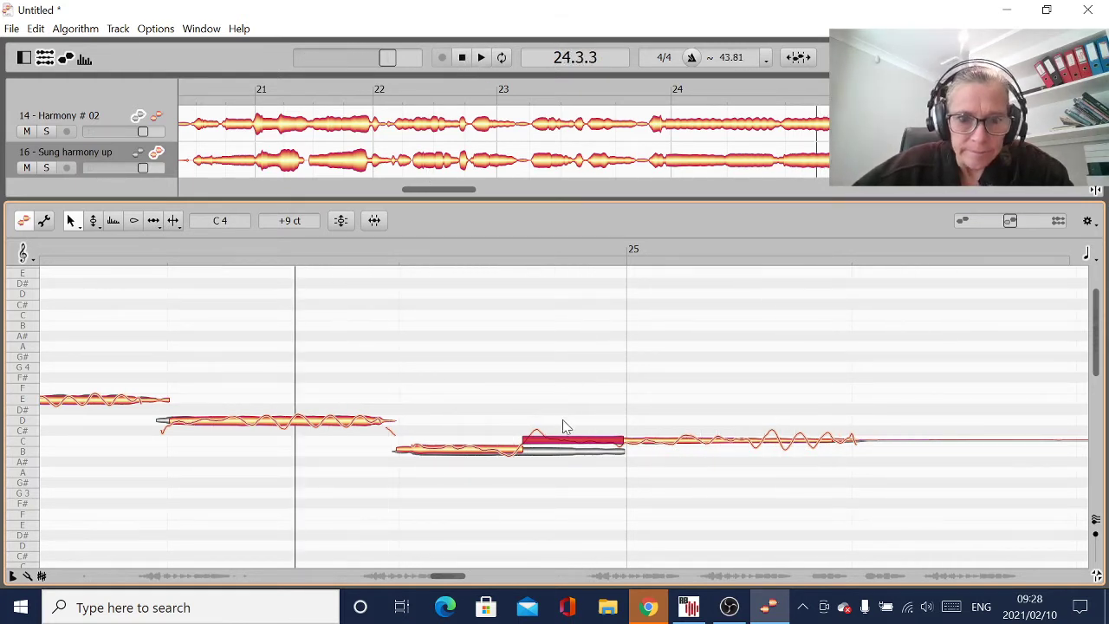
- Set the second part of the split note before bar 25 to B3 and play back into bar 25 to check it
left_click_drag(566, 444, 567, 453)
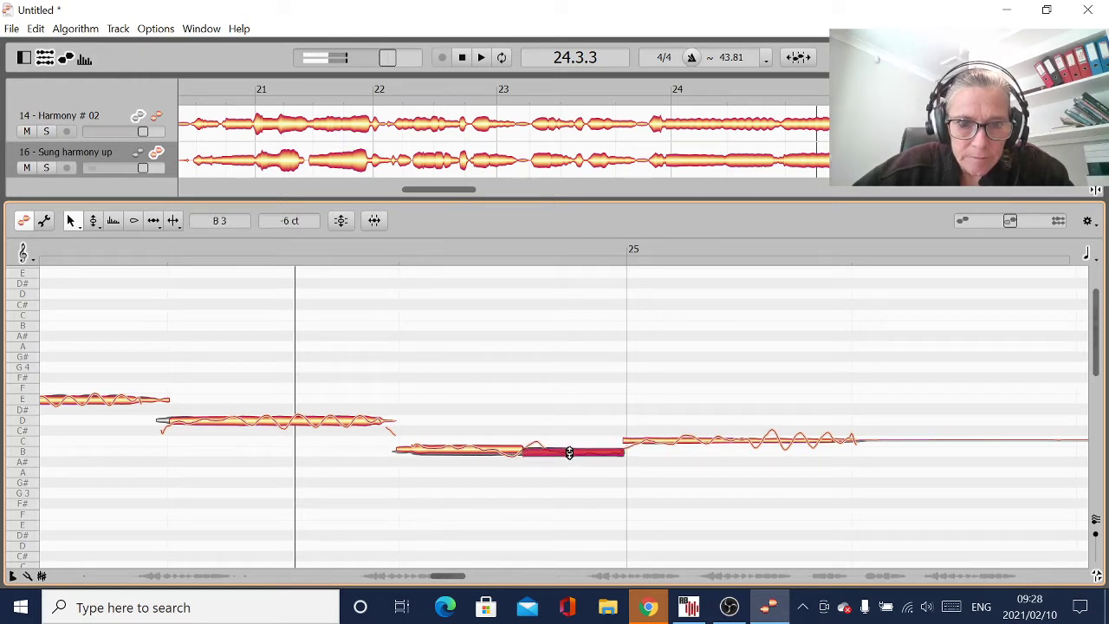
key("space")
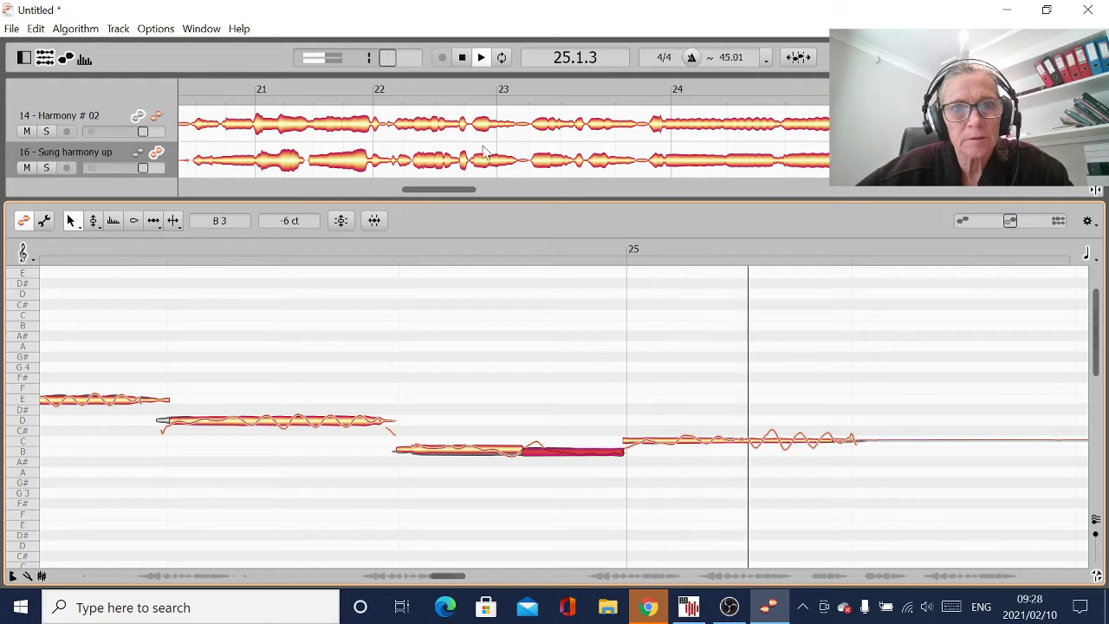
left_click(461, 57)
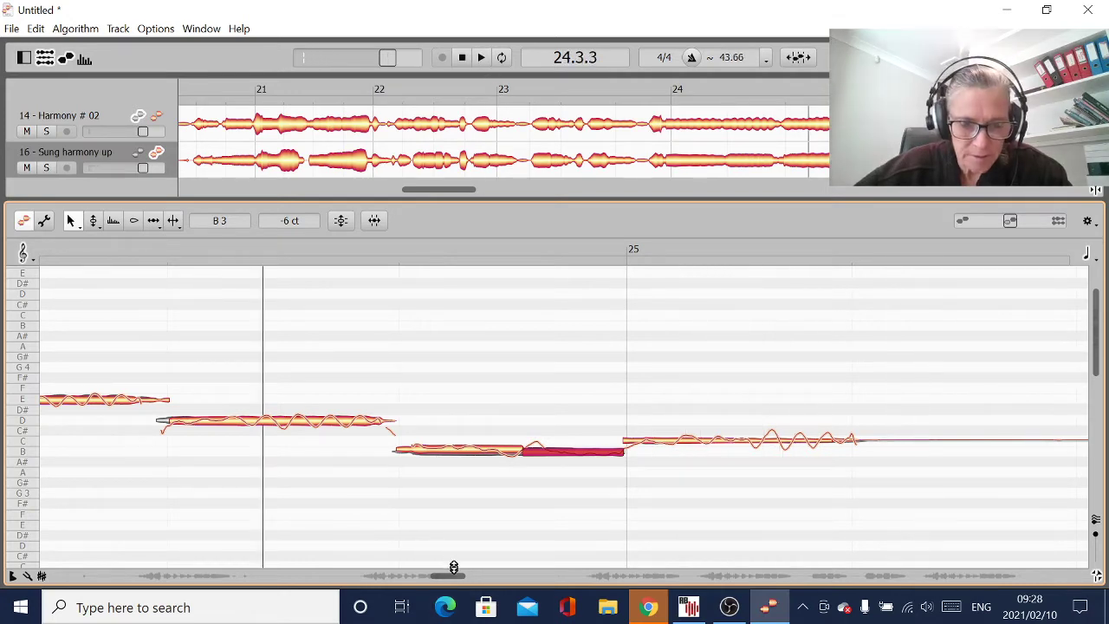
- Lower the first two short sung notes late in bar 33 to B3 and C4, matching the reference in pitch and timing
left_click_drag(448, 581, 604, 593)
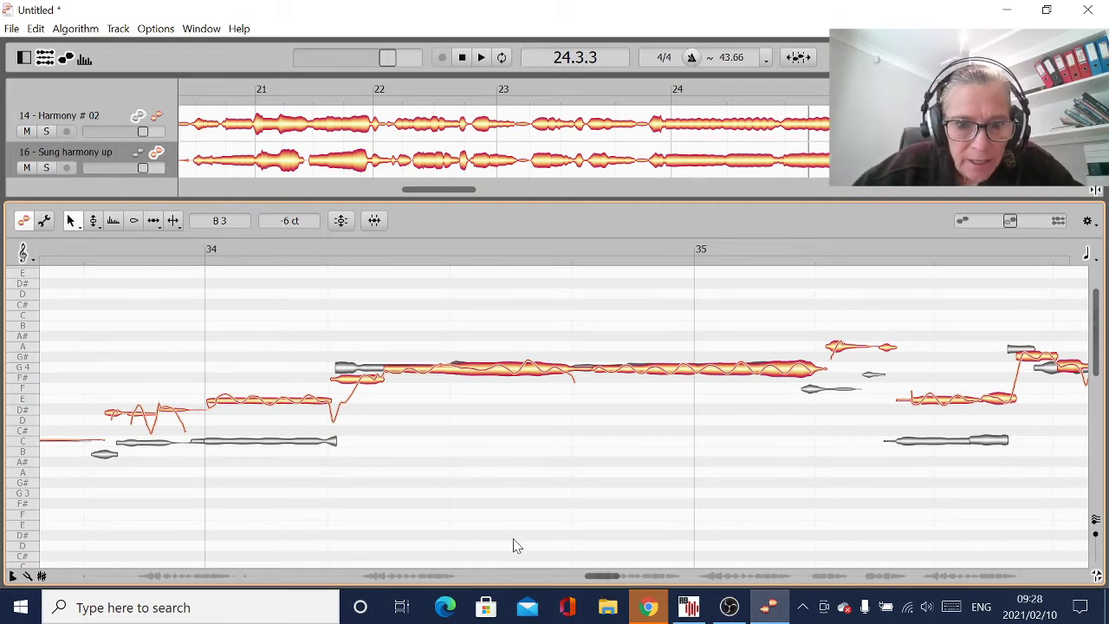
left_click_drag(604, 579, 610, 504)
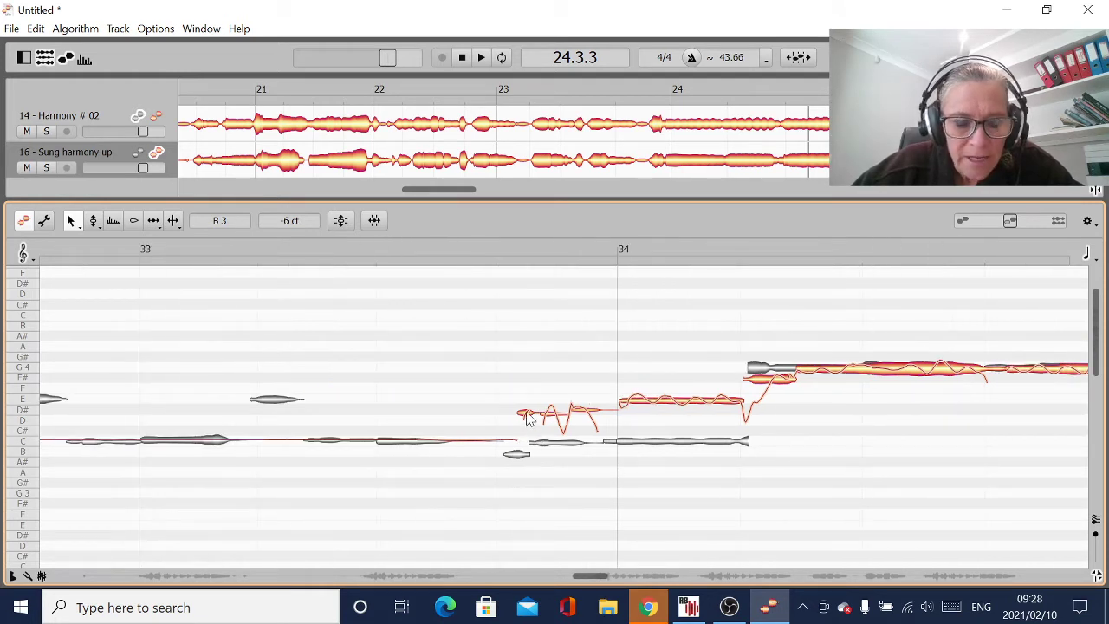
left_click_drag(528, 419, 552, 443)
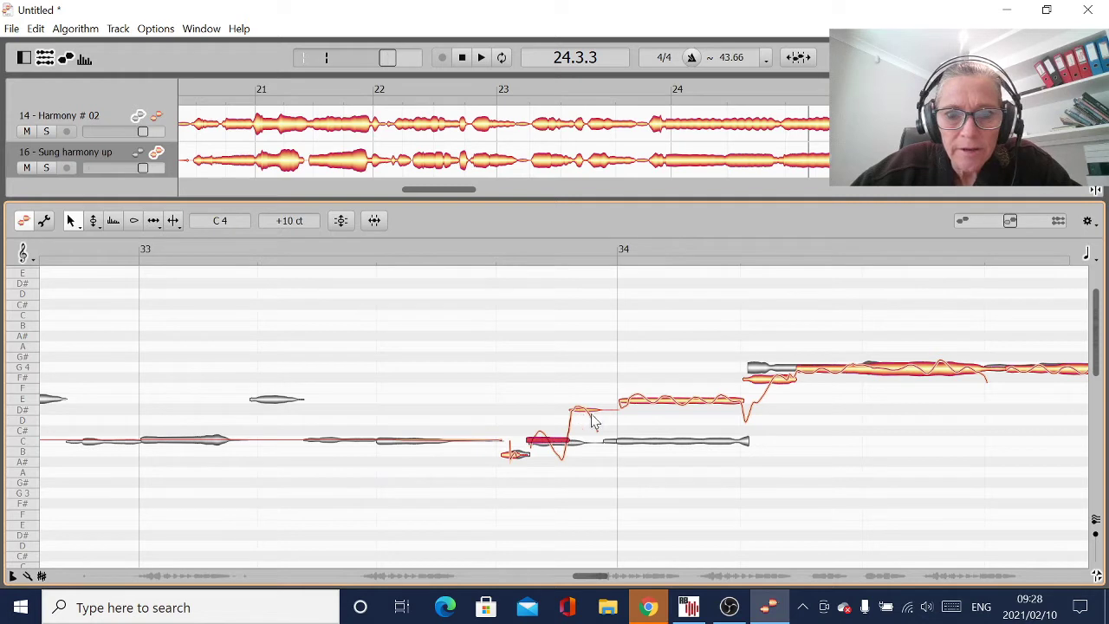
- Lower the sung E4 note at bar 34 to C4, extend its end to the reference, and raise the short note after it to G4
left_click_drag(656, 410, 661, 443)
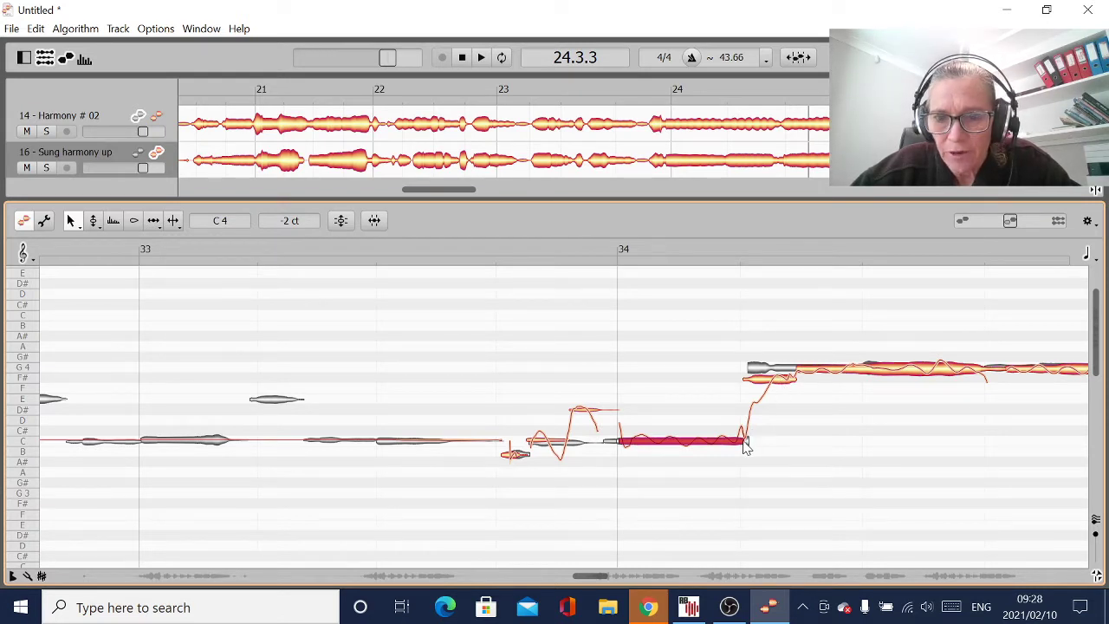
left_click_drag(744, 443, 747, 447)
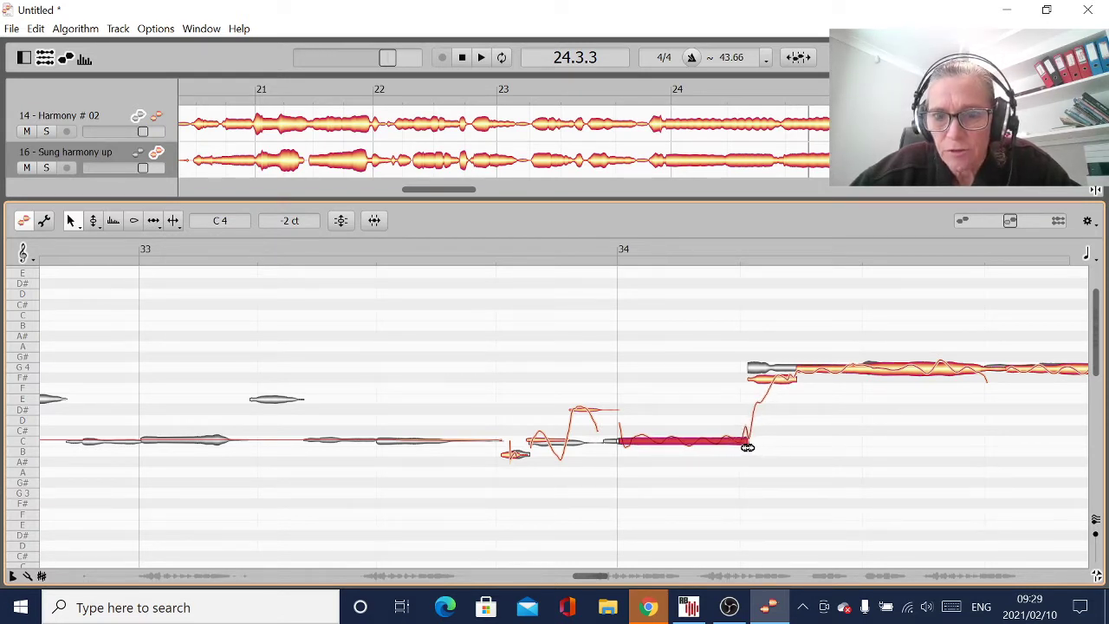
left_click(785, 370)
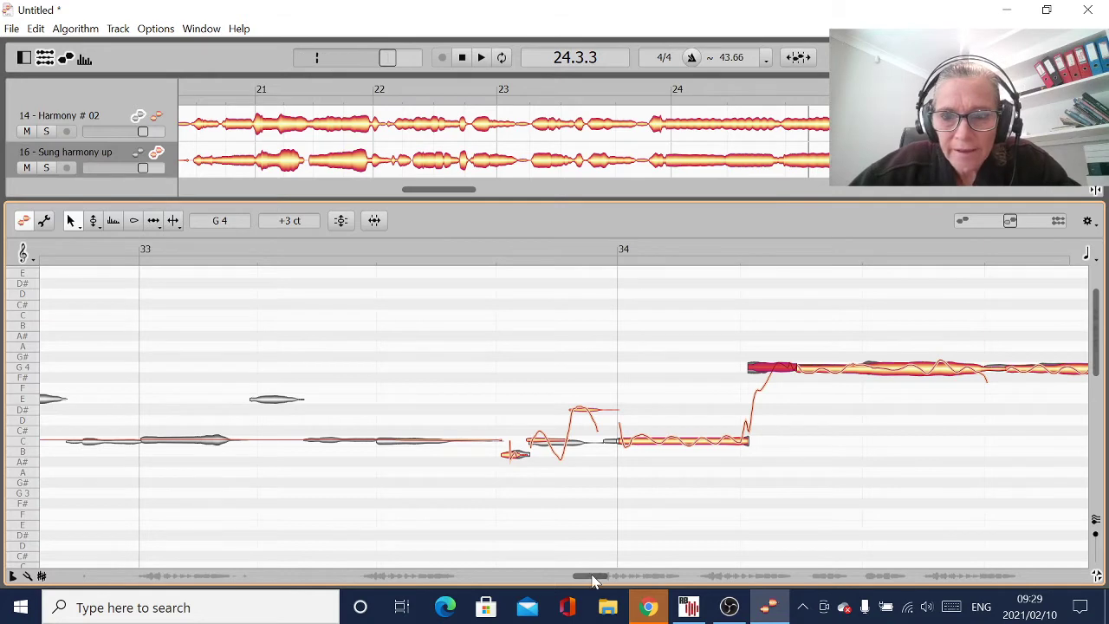
- Start the second long sung G4 note in bar 34 earlier and shorten its end in bar 35 to match the reference
left_click_drag(592, 576, 606, 578)
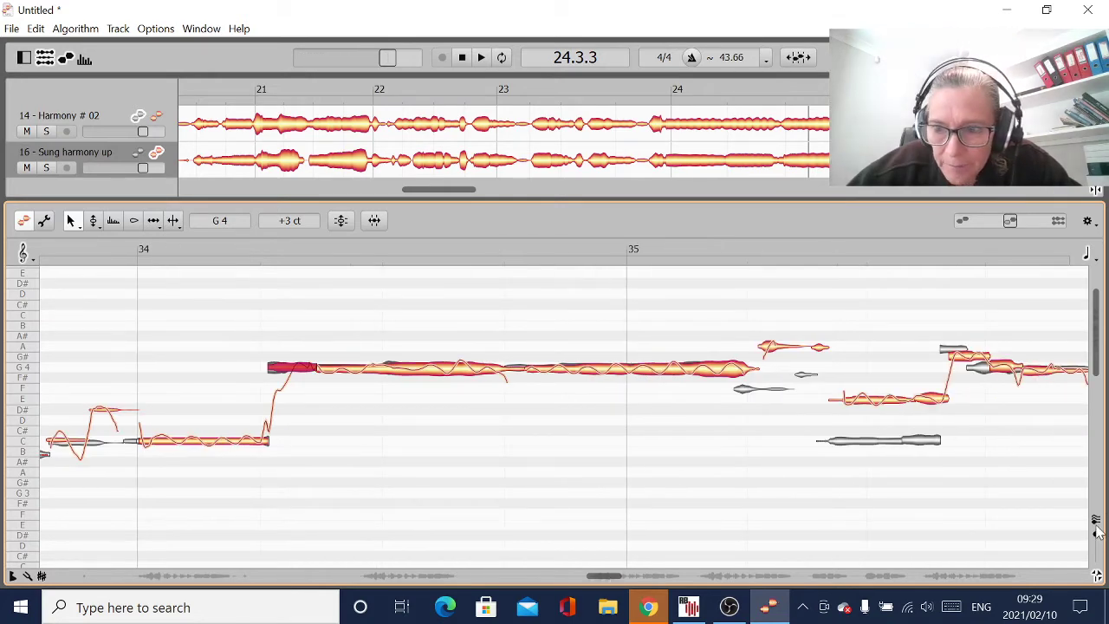
key("Up")
left_click_drag(525, 351, 509, 358)
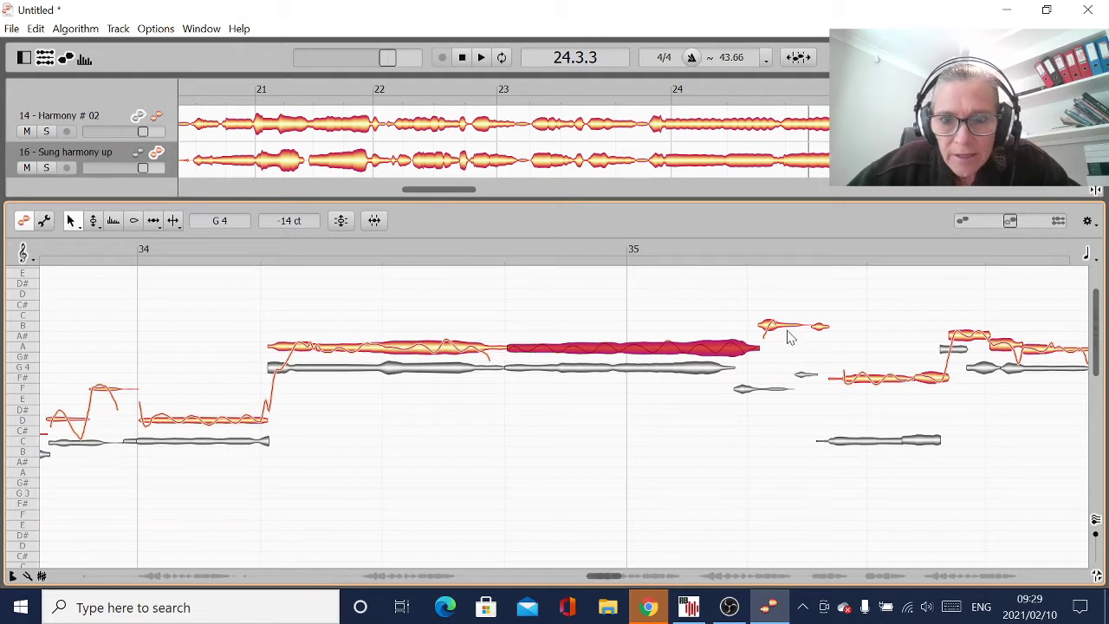
left_click_drag(760, 350, 731, 357)
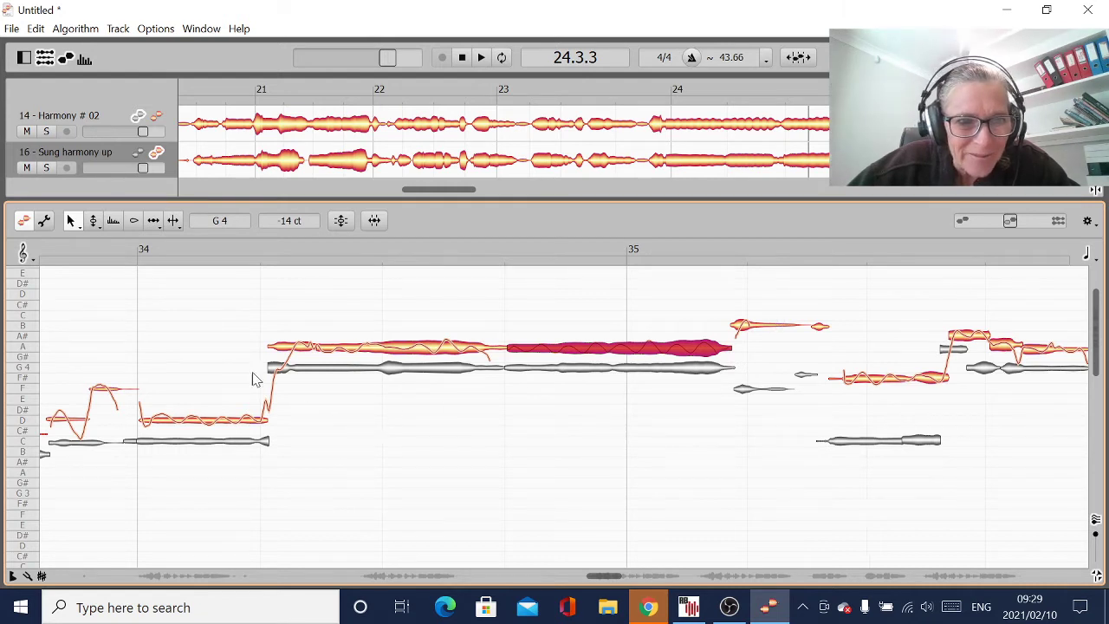
- Lower the first sung A4 note in bar 35 to F4, and move the short A4 note after it earlier and down to F#4
left_click_drag(771, 333, 775, 386)
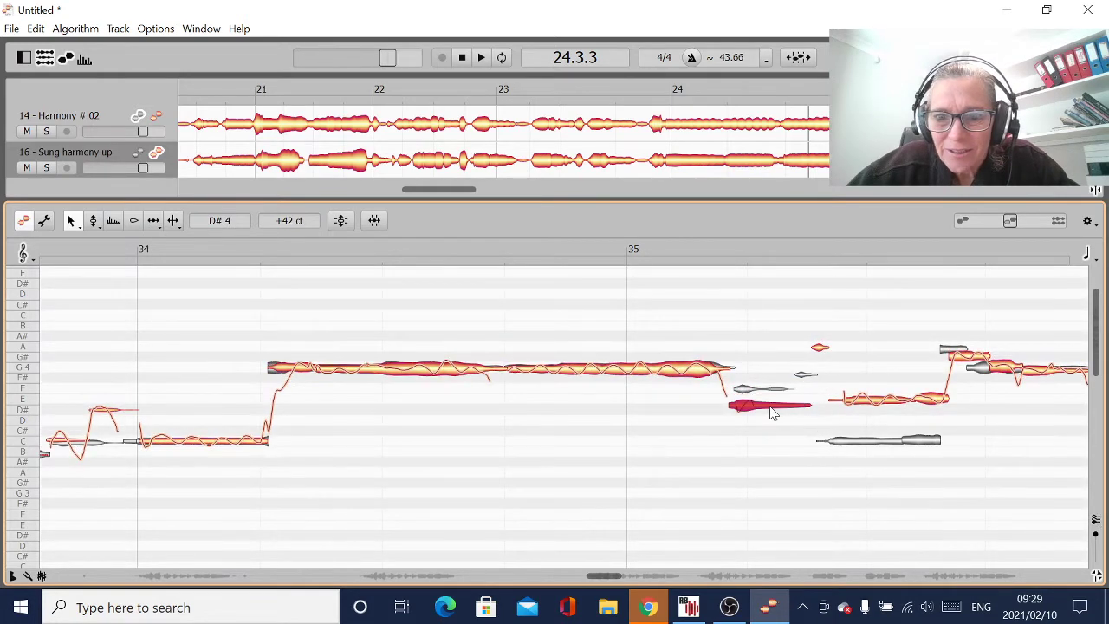
left_click_drag(773, 413, 774, 397)
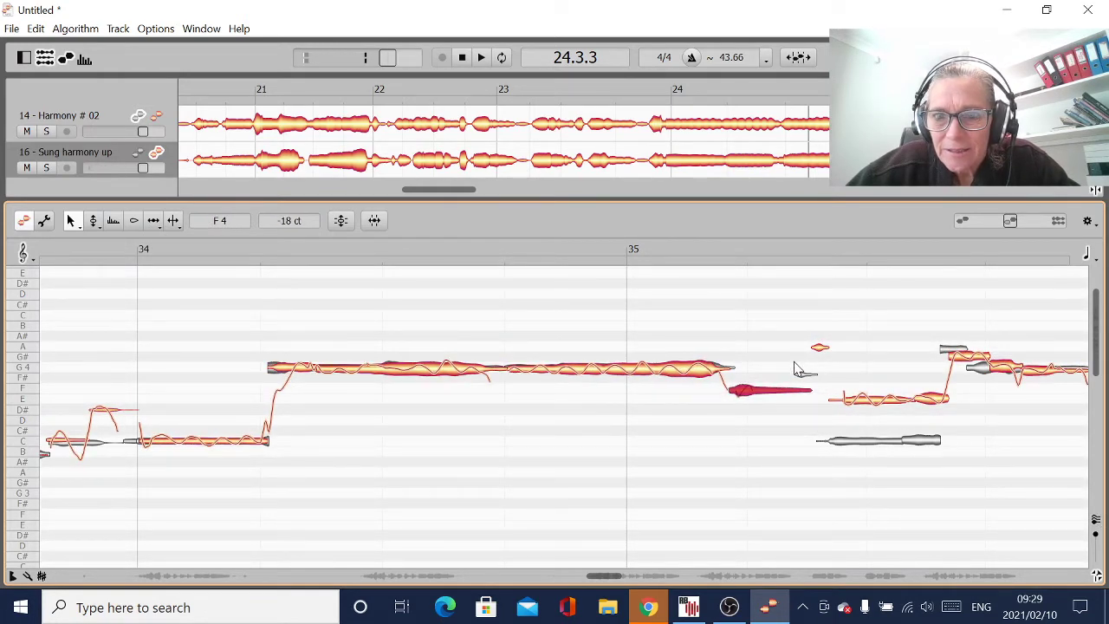
left_click(818, 351)
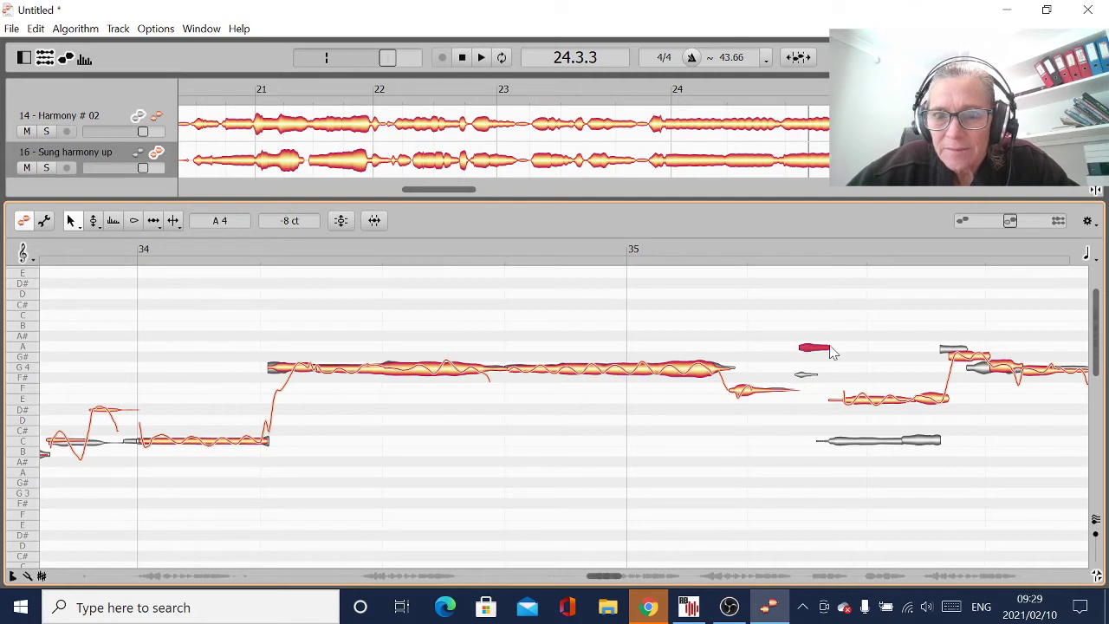
left_click_drag(829, 351, 807, 373)
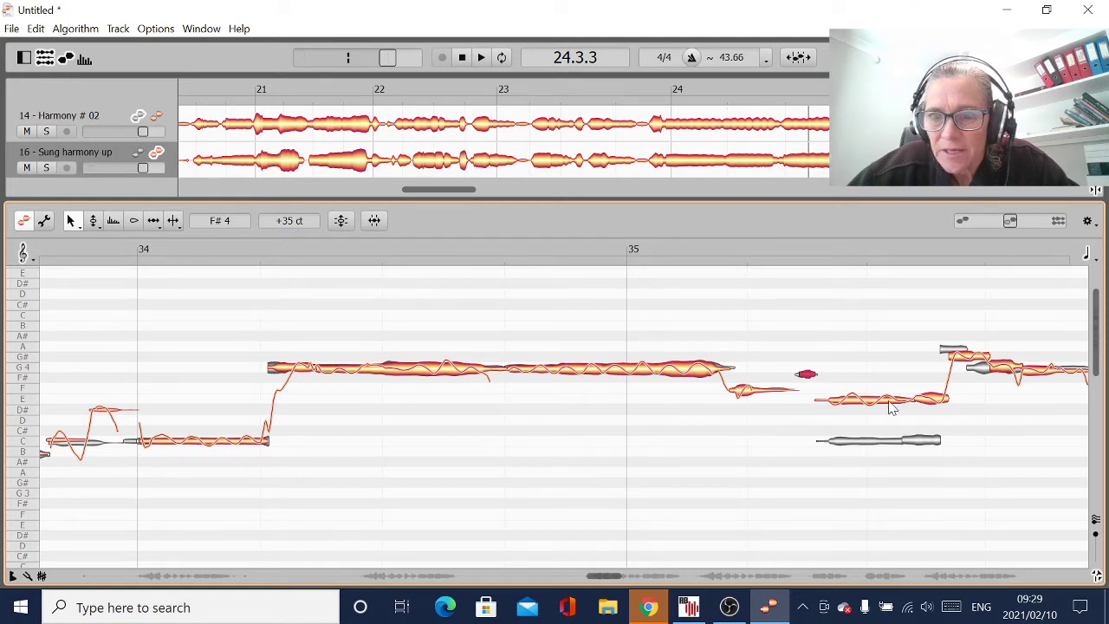
- Lower the two adjoining sung E4 notes in bar 35 to C4 and raise the short note after them to A4
left_click_drag(893, 409, 884, 438)
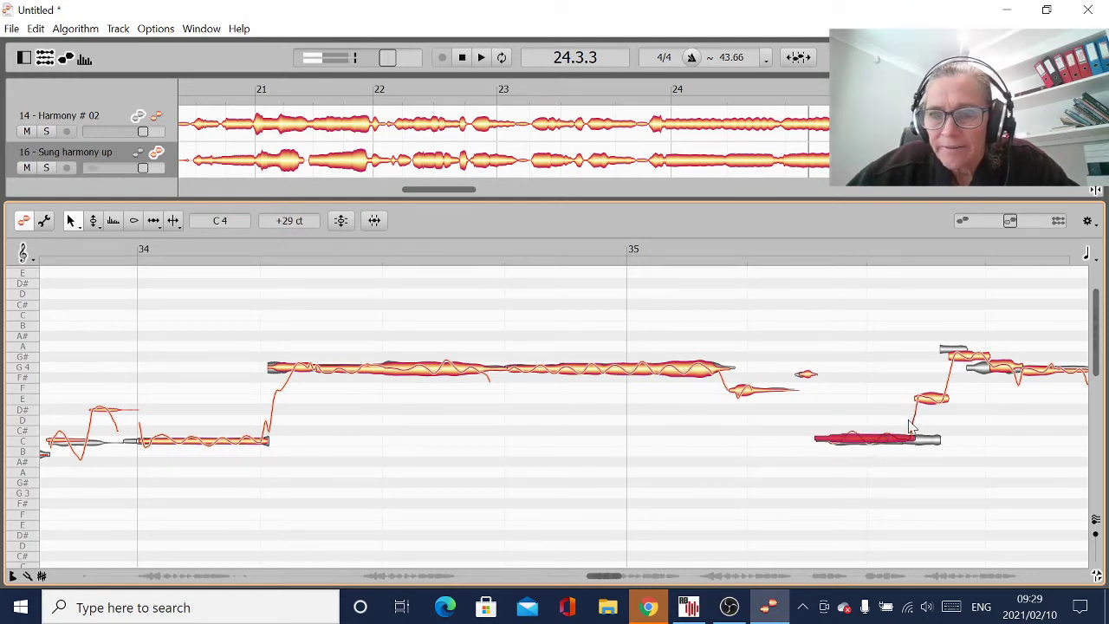
mouse_move(914, 440)
left_mouse_down()
mouse_move(903, 443)
mouse_move(925, 441)
left_mouse_up()
left_click(968, 350)
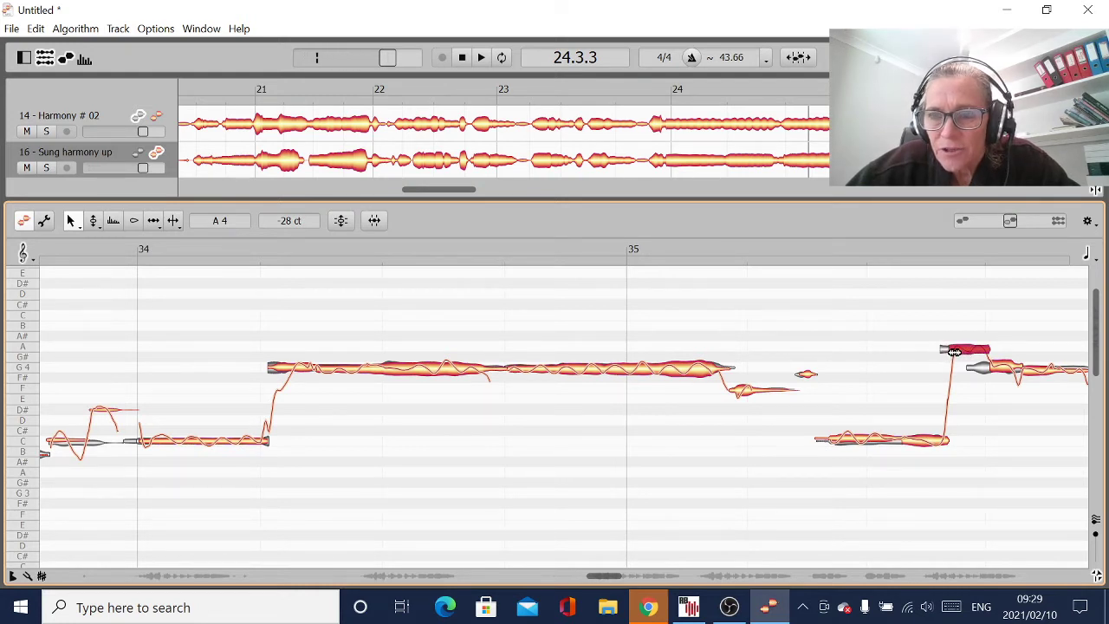
- Start the short sung A4 note in bar 35 earlier and shorten its end to match the reference
left_click_drag(954, 352, 945, 350)
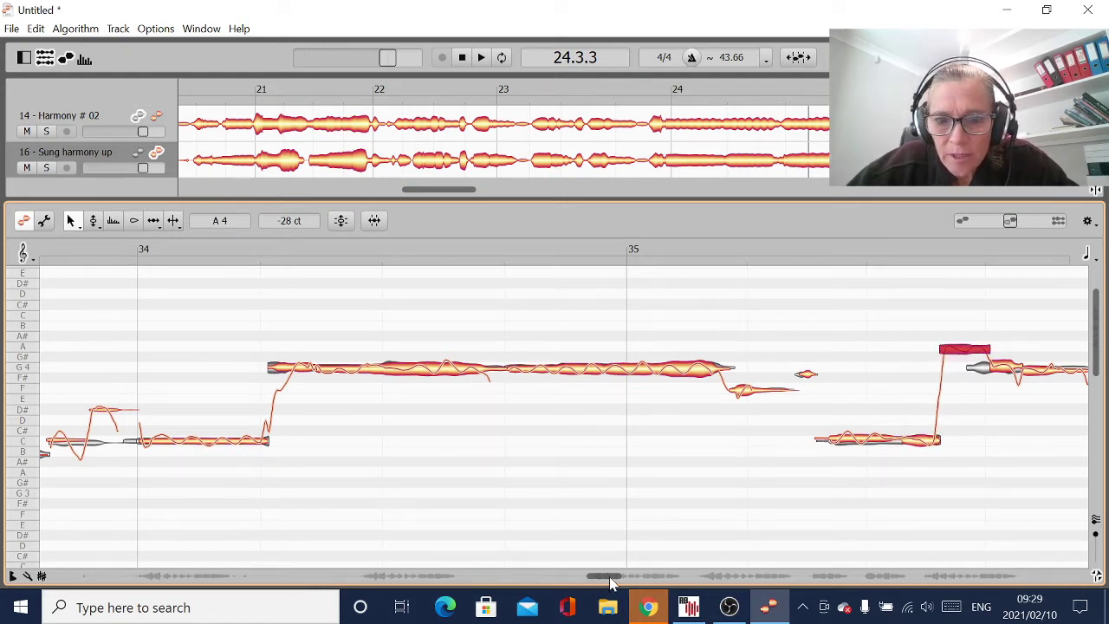
left_click_drag(612, 579, 626, 582)
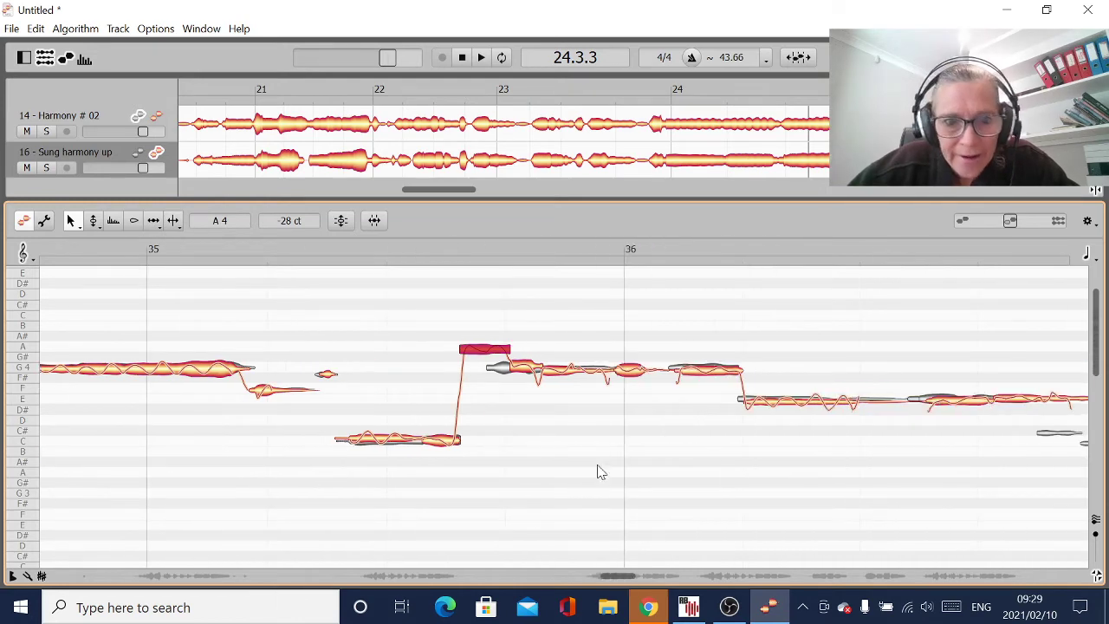
left_click(1095, 519)
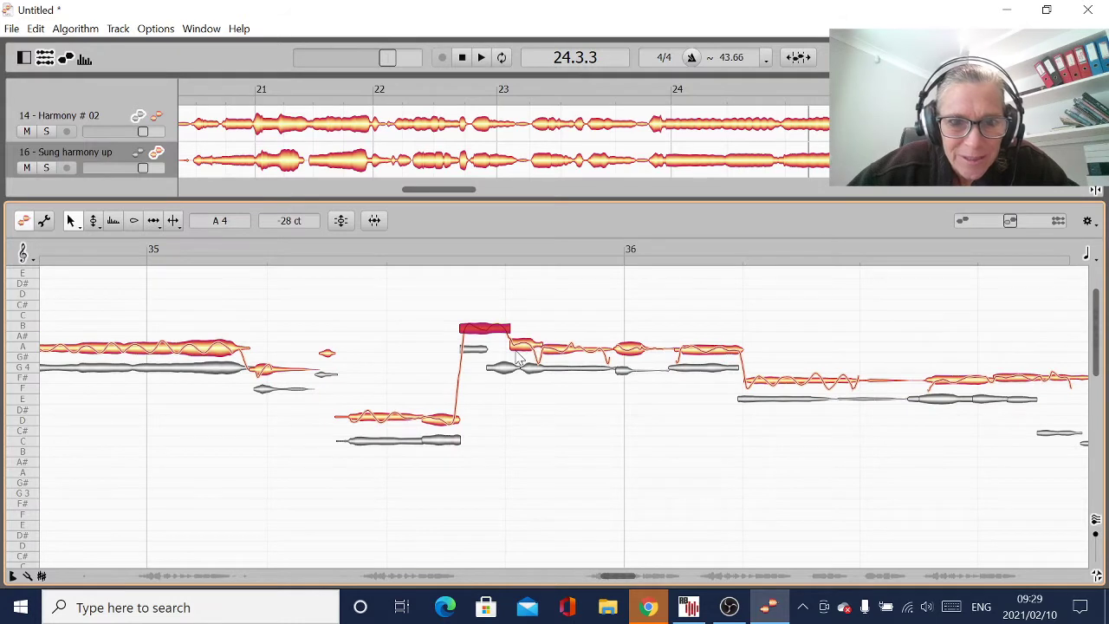
mouse_move(512, 349)
left_mouse_down()
mouse_move(494, 348)
mouse_move(528, 349)
left_mouse_up()
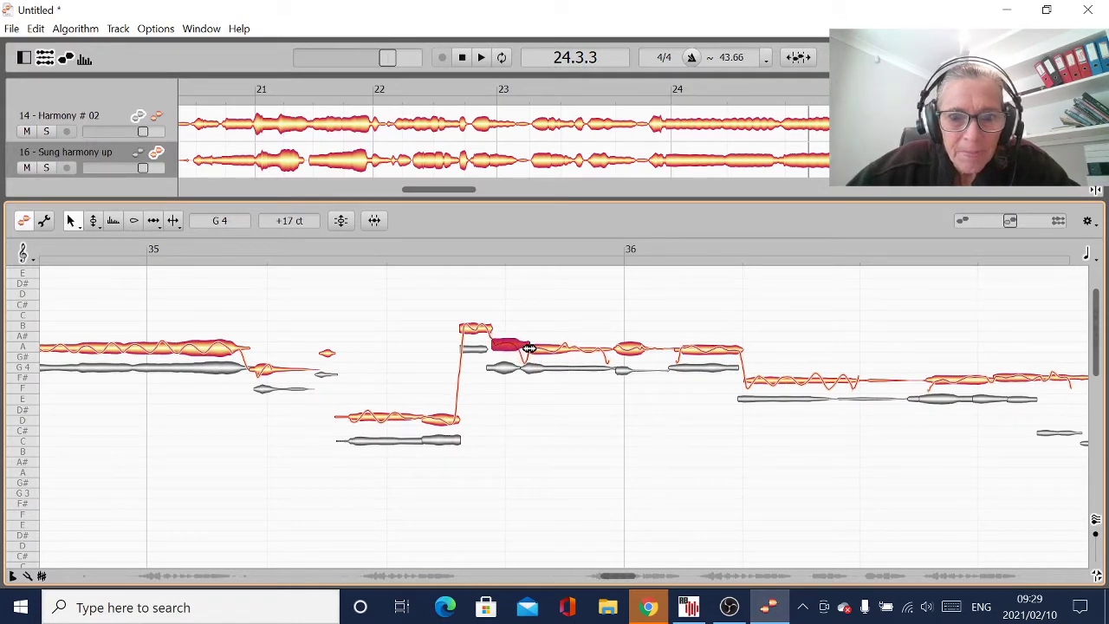
- Start the second sung G4 note in bar 36 and the three E4 notes after it earlier to match the reference
left_click(681, 351)
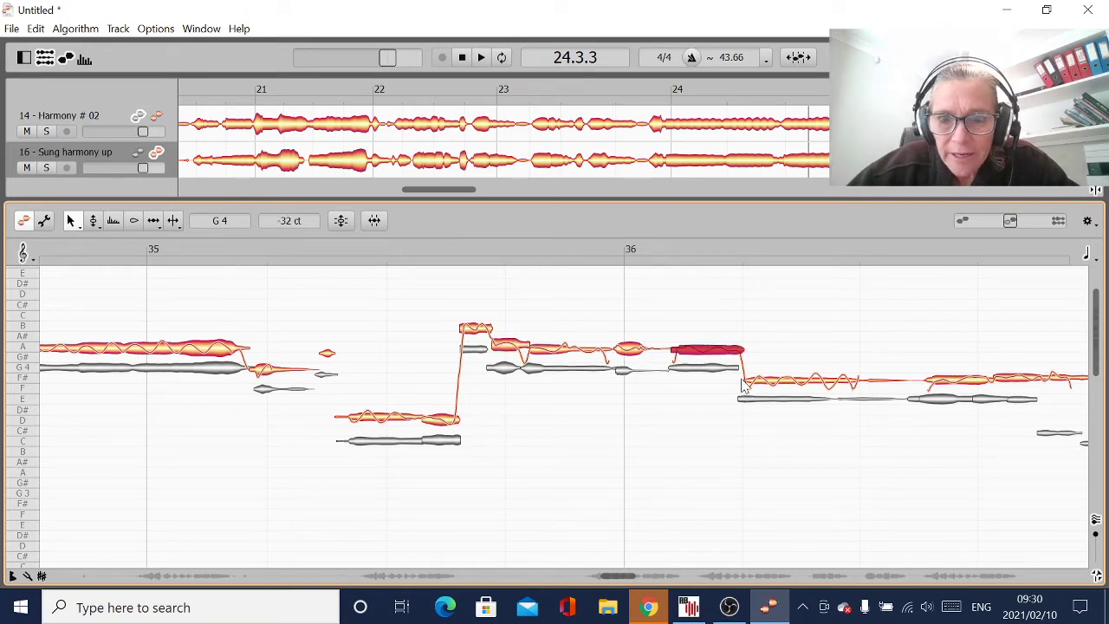
left_click_drag(747, 383, 743, 382)
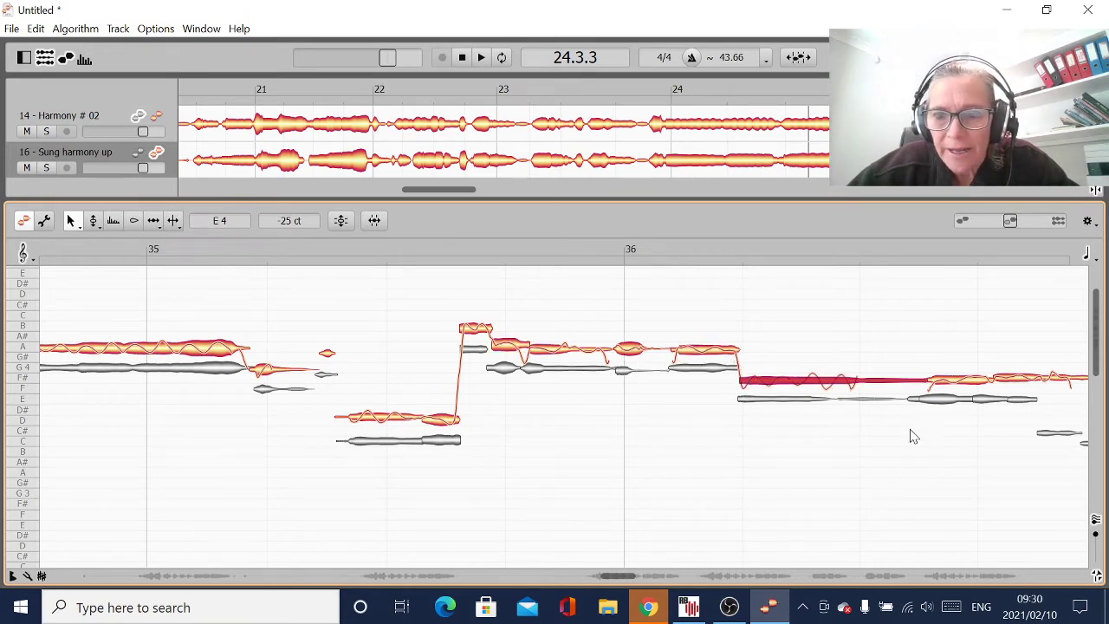
left_click_drag(929, 385, 926, 384)
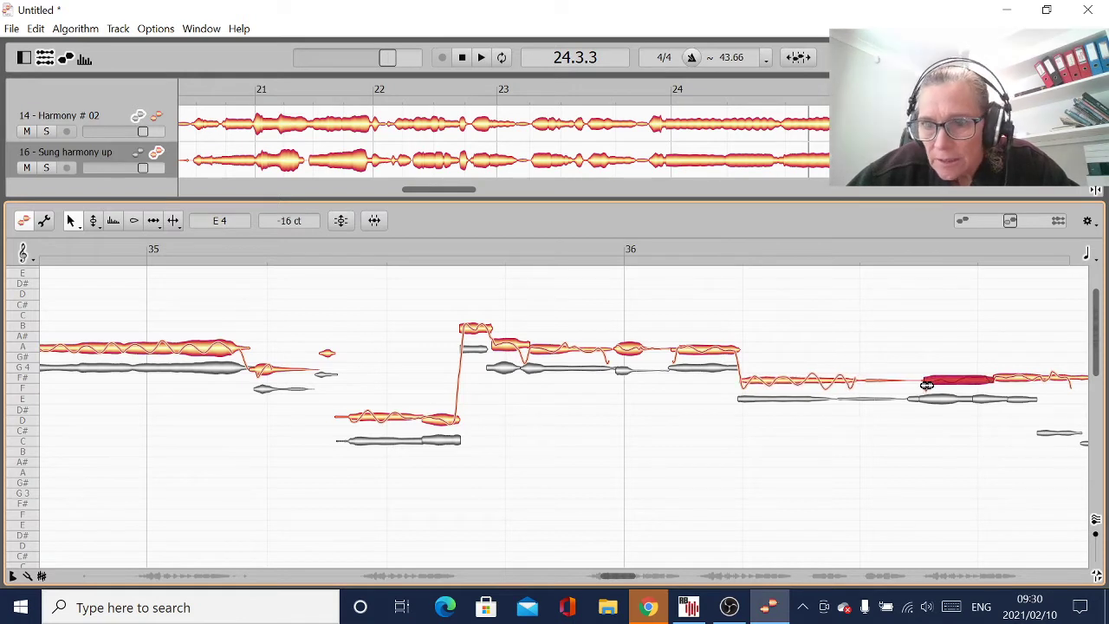
left_click_drag(998, 382, 976, 384)
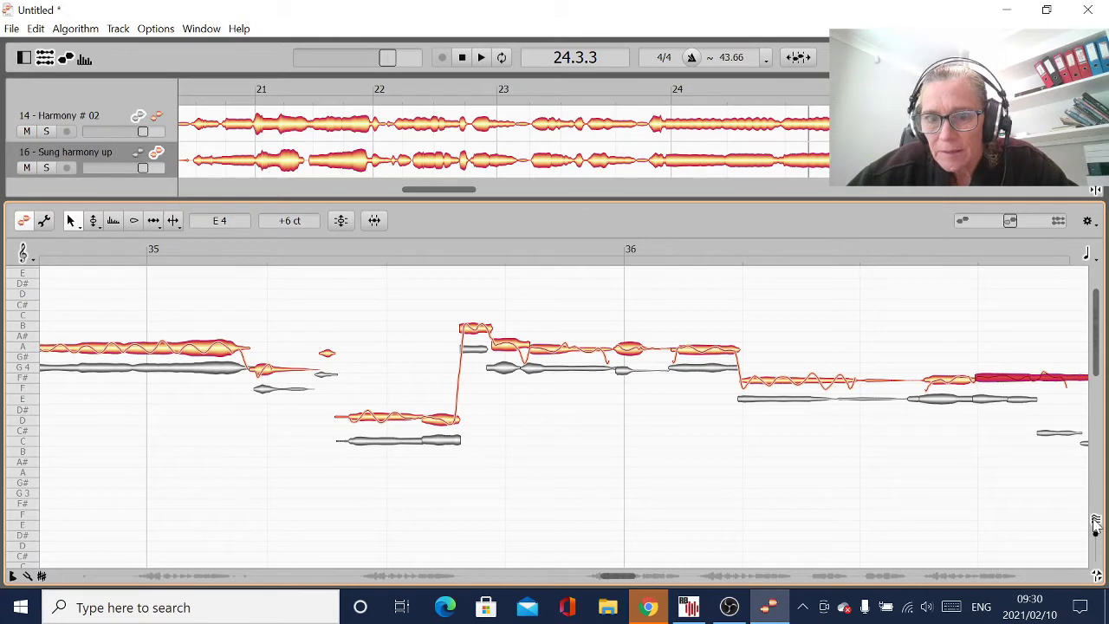
left_click(926, 403)
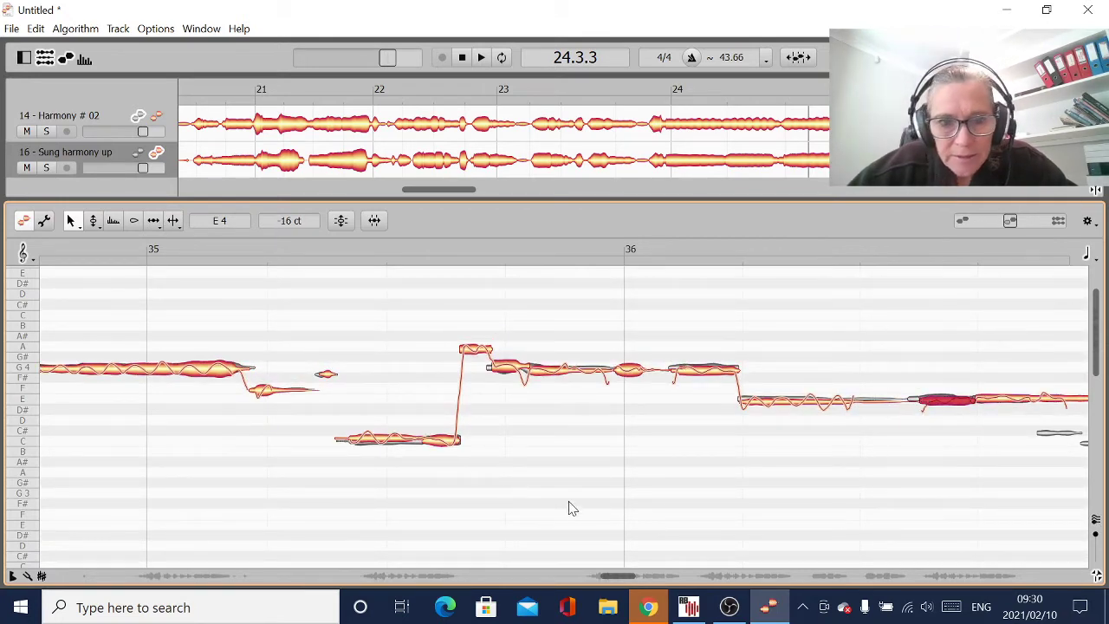
- Start the short sung G4 note in bar 35 earlier and shorten its end, and start the second E4 note in bar 36 earlier
left_click_drag(492, 368, 490, 371)
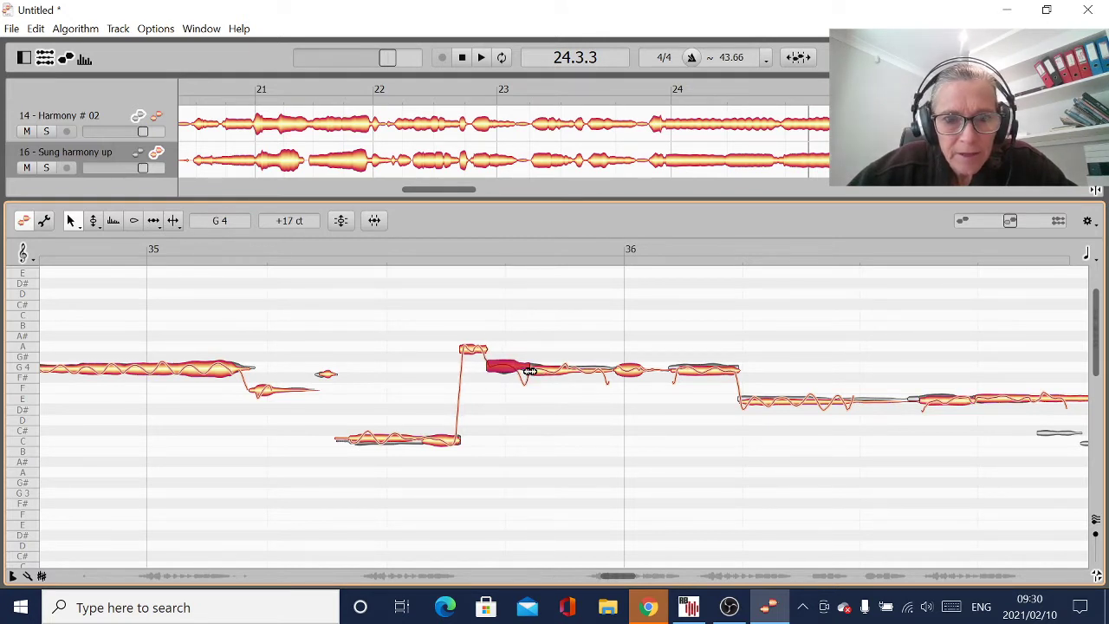
left_click_drag(528, 371, 517, 371)
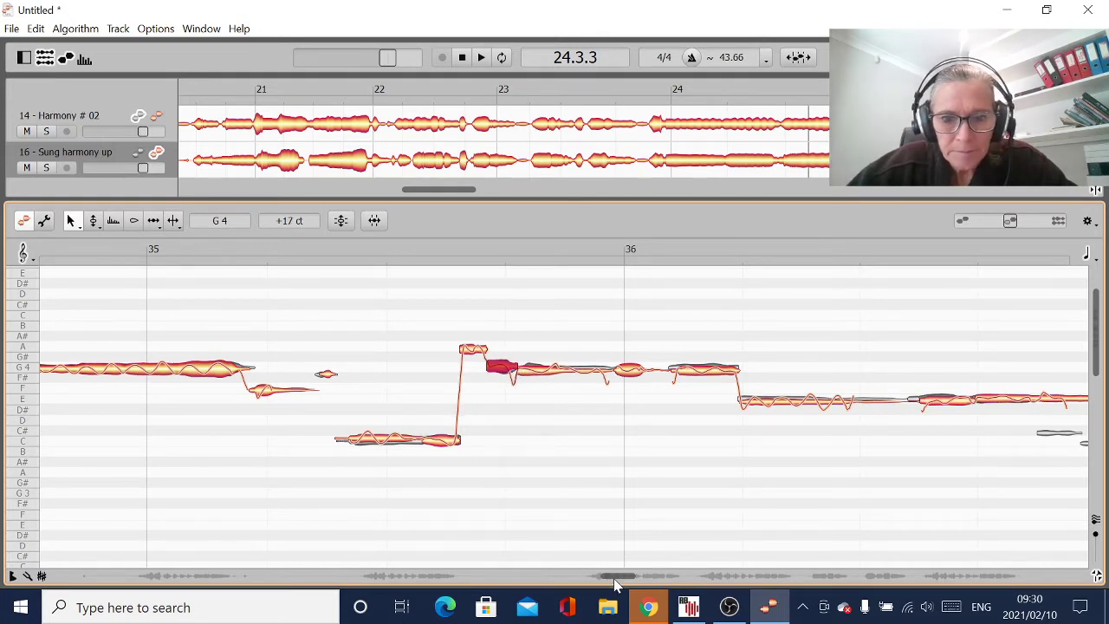
left_click_drag(615, 579, 627, 584)
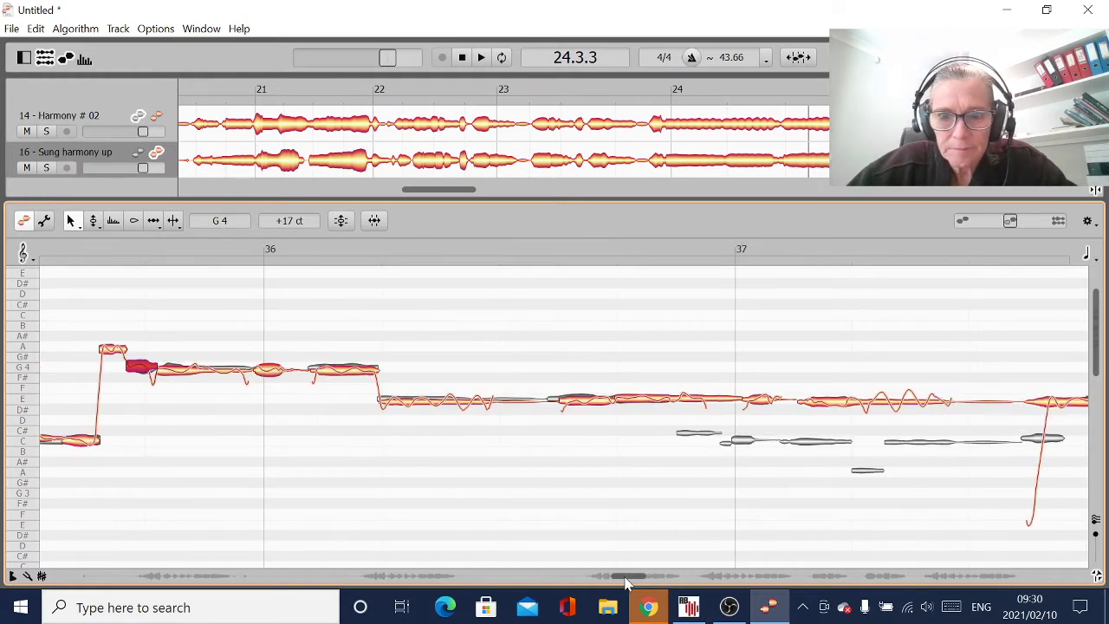
left_click(564, 404)
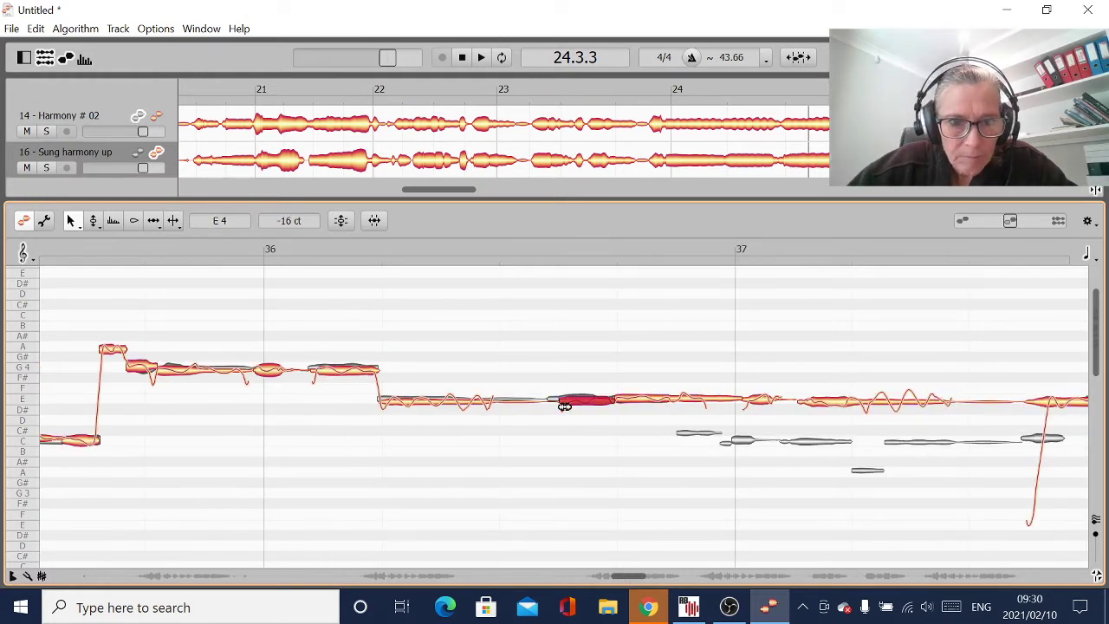
- Fine-tune the second sung G4 note in bar 36 to +10 ct and the long E4 note after it to -9 ct
left_click_drag(341, 371, 340, 369)
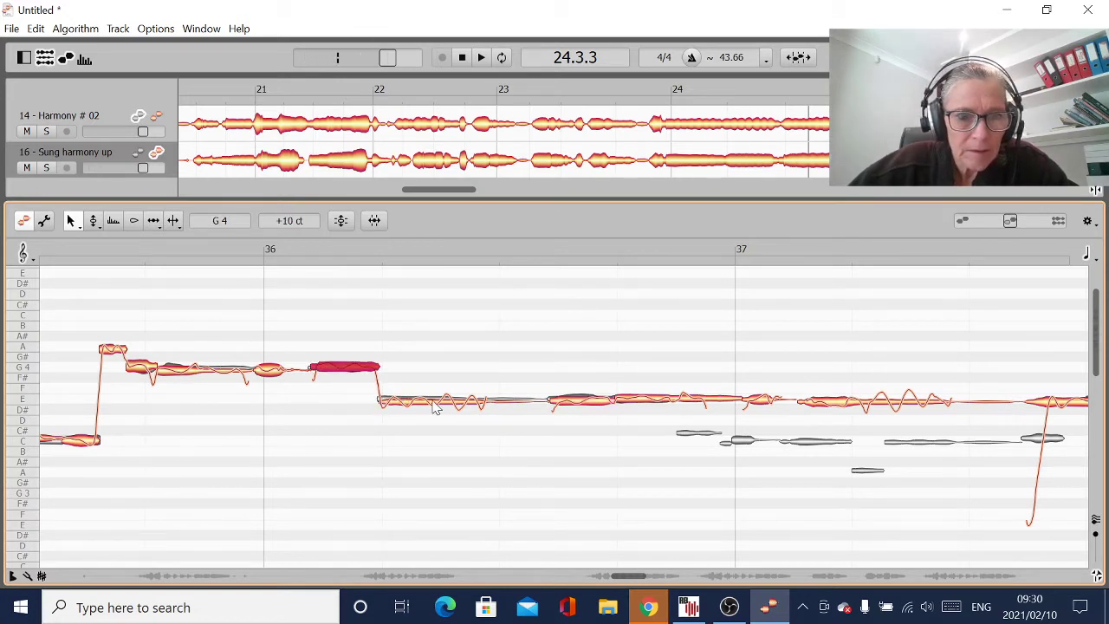
mouse_move(433, 404)
left_mouse_down()
mouse_move(433, 391)
mouse_move(434, 401)
left_mouse_up()
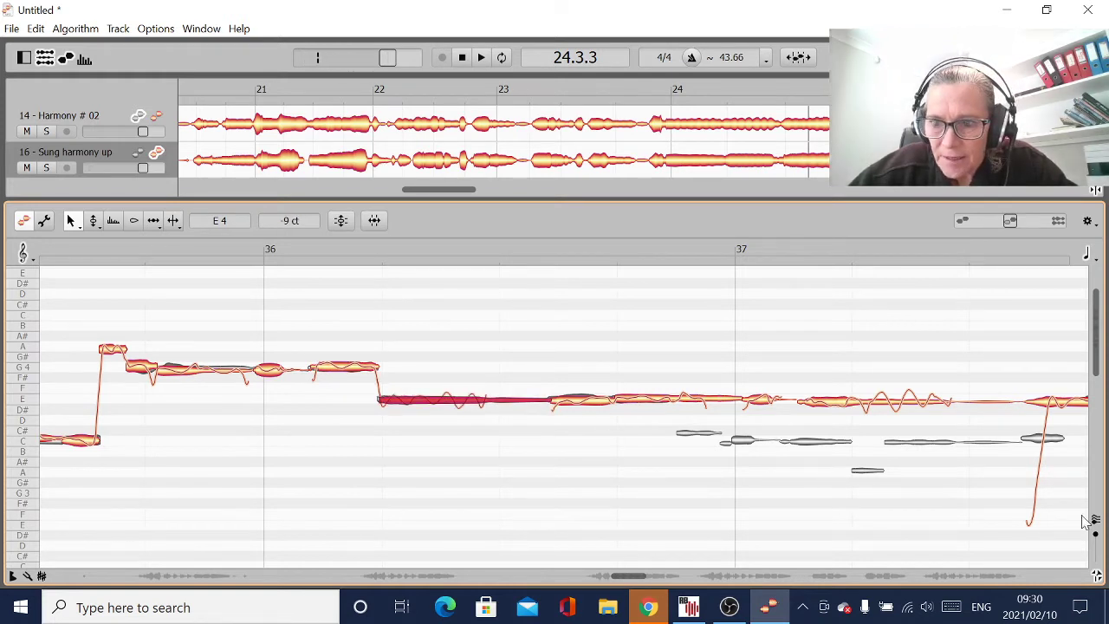
- Align the starts of the first two sung E4 notes in bar 37 with the reference and lower both notes to C4
left_click(745, 403)
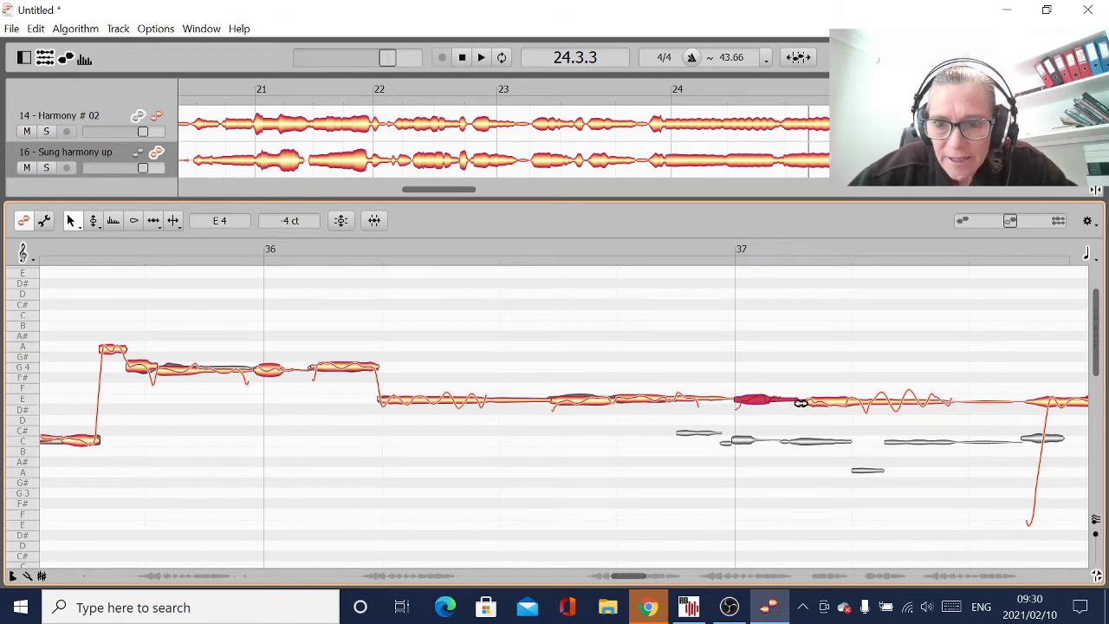
left_click_drag(801, 403, 828, 446)
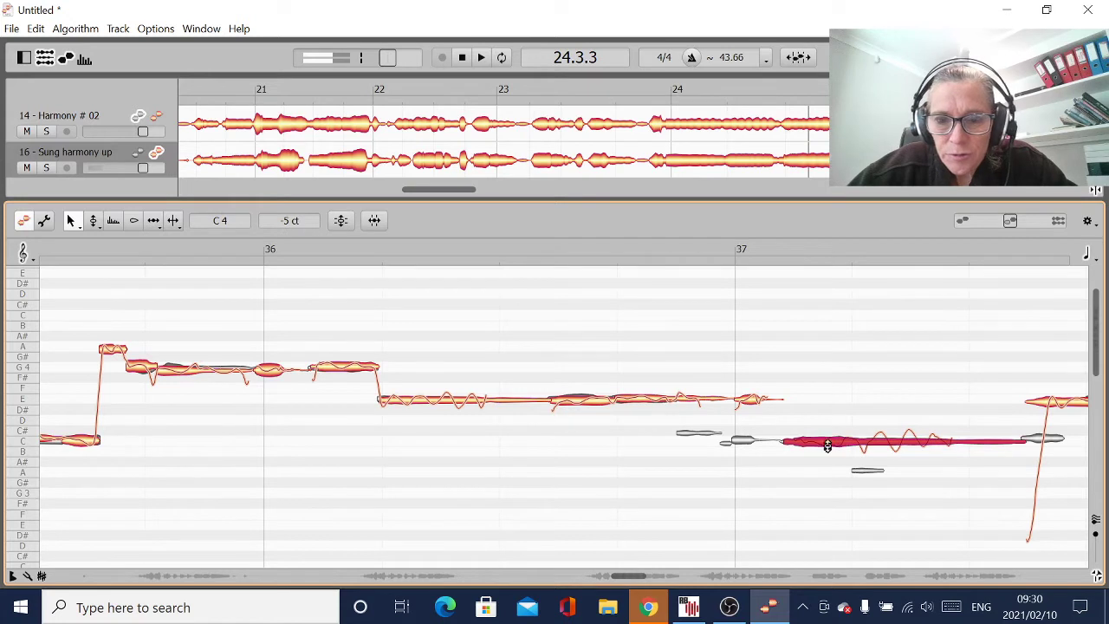
left_click_drag(749, 401, 750, 442)
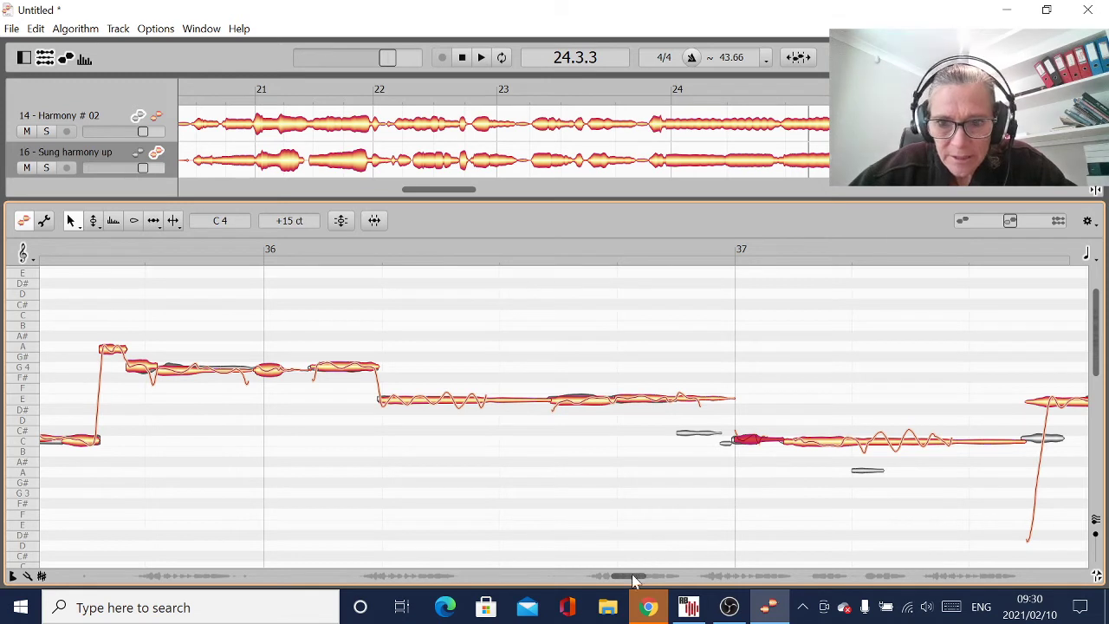
- Lower the short sung E4 note before bar 38 to C4 and start the long E4 note after it earlier to match the reference
left_click_drag(633, 579, 645, 582)
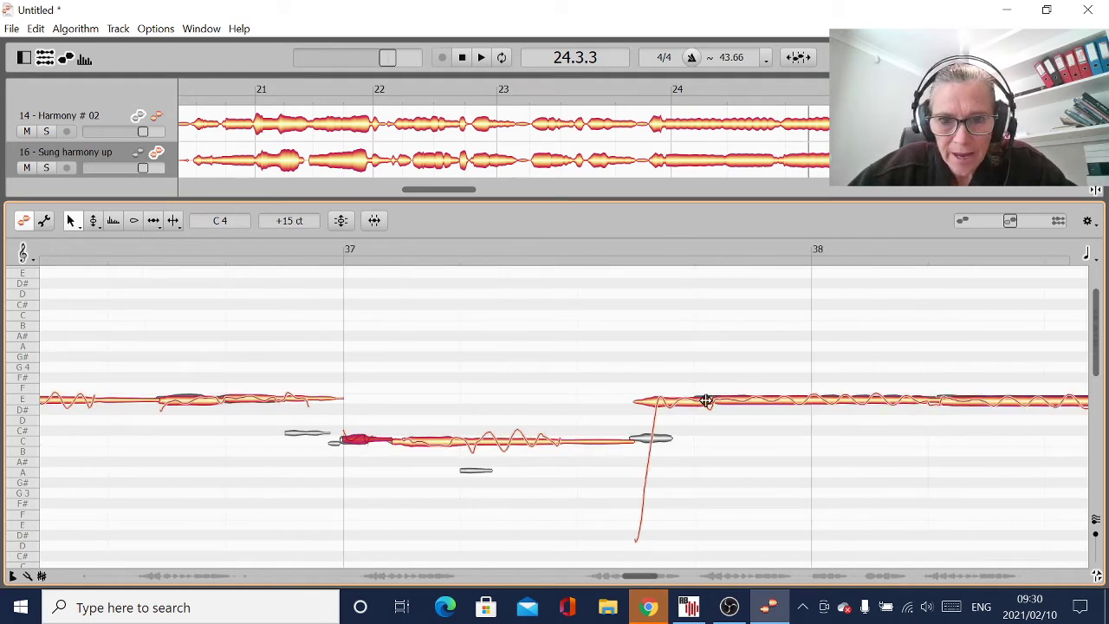
left_click_drag(713, 403, 671, 441)
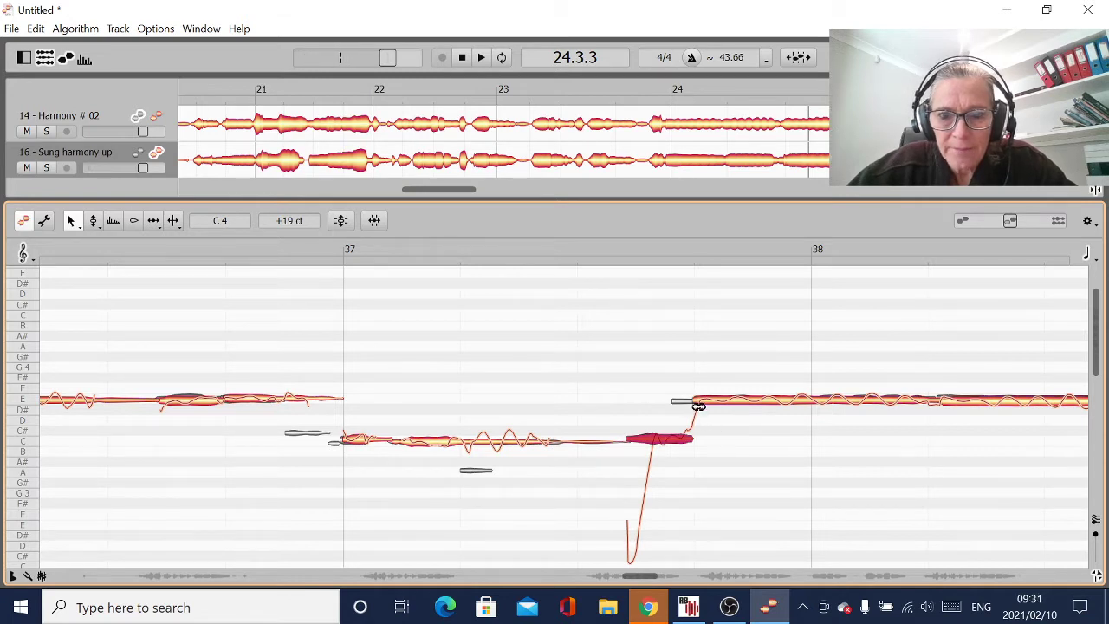
left_click_drag(697, 403, 679, 402)
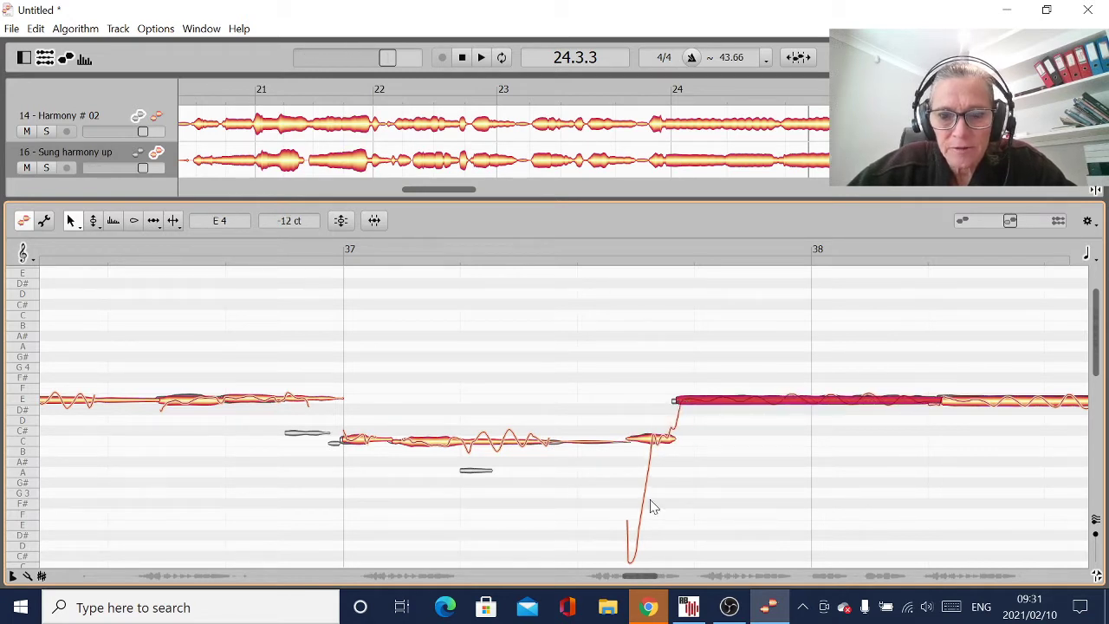
- Start the sung D4 note at the end of bar 38 and the B3 note in bar 39 earlier to match the reference
left_click_drag(644, 577, 651, 578)
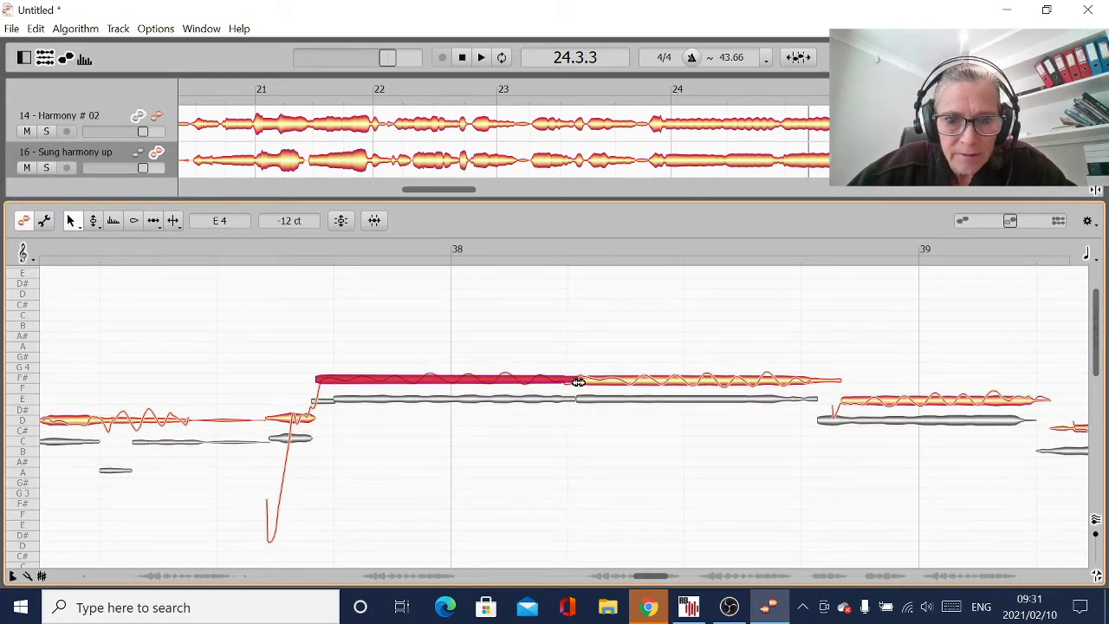
left_click_drag(835, 382, 818, 383)
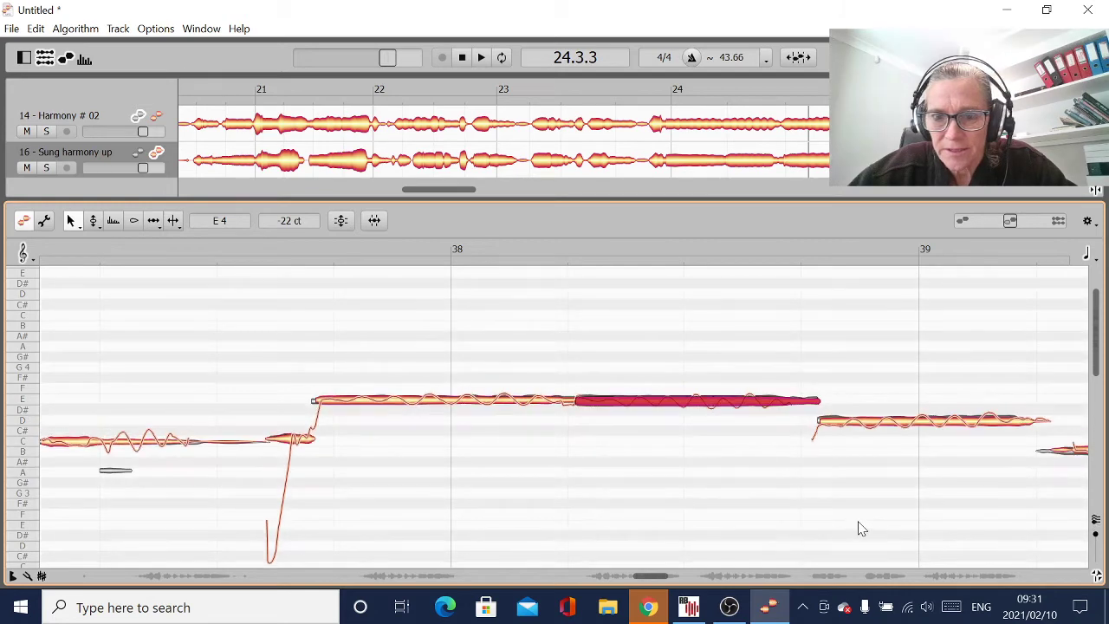
left_click_drag(648, 582, 662, 585)
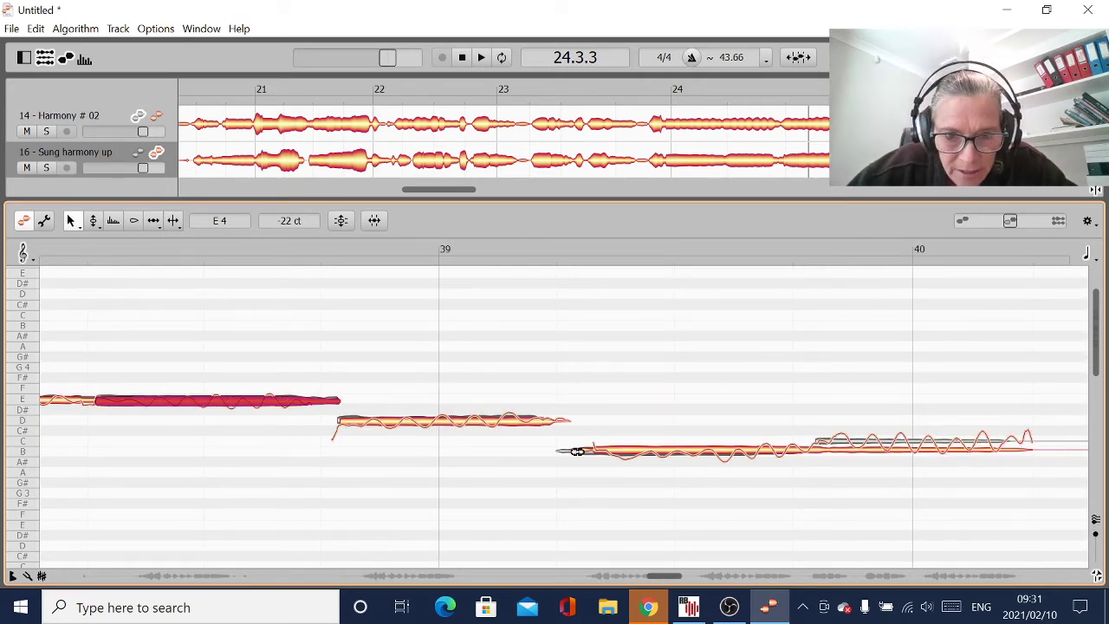
left_click_drag(570, 451, 561, 452)
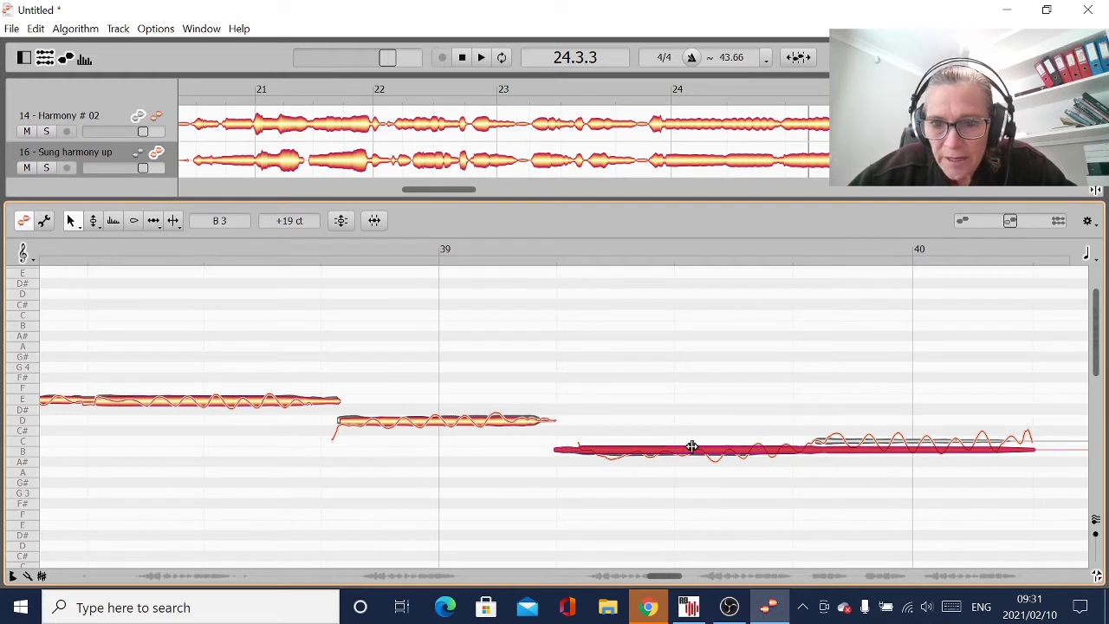
- Split the long sung B3 note just before bar 40 where the reference changes pitch, and extend the first part's end to the reference
left_click(810, 449)
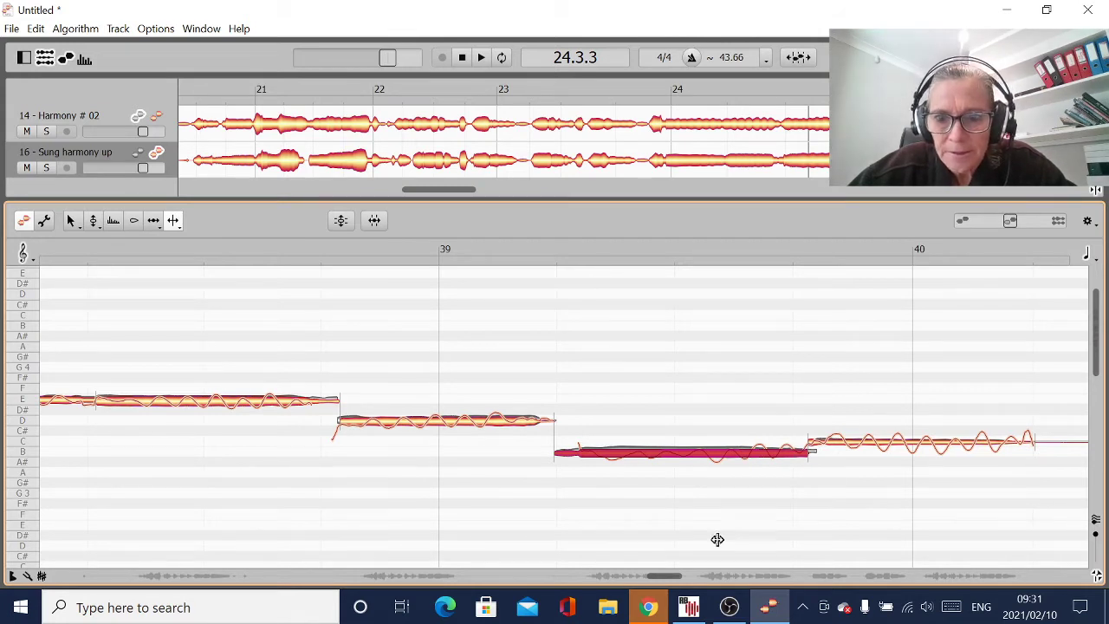
left_click(547, 533)
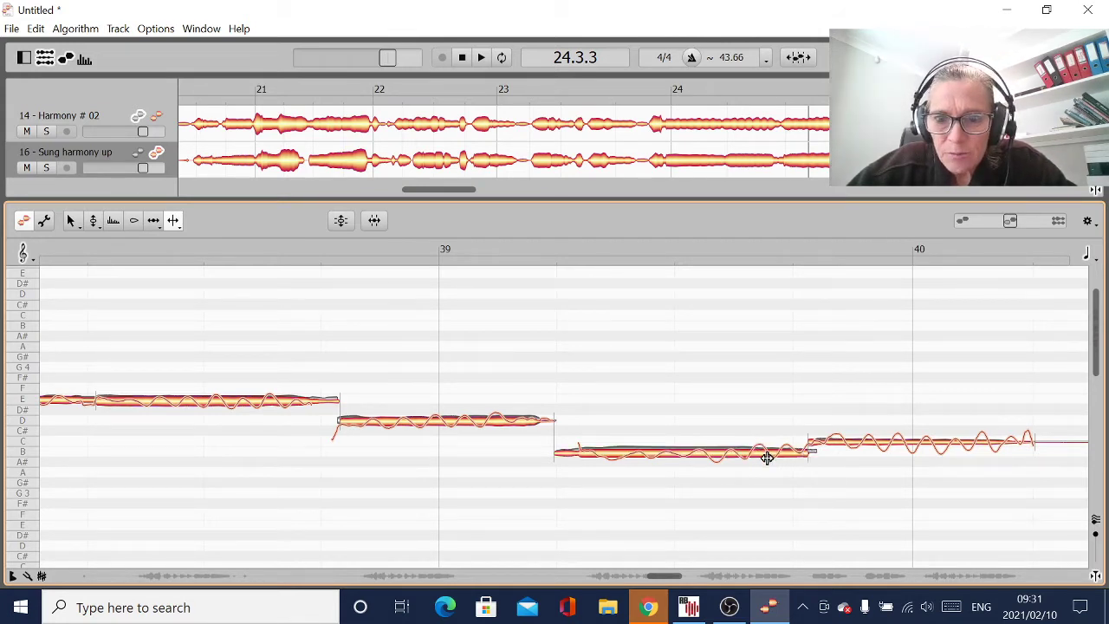
left_click(72, 222)
left_click(798, 456)
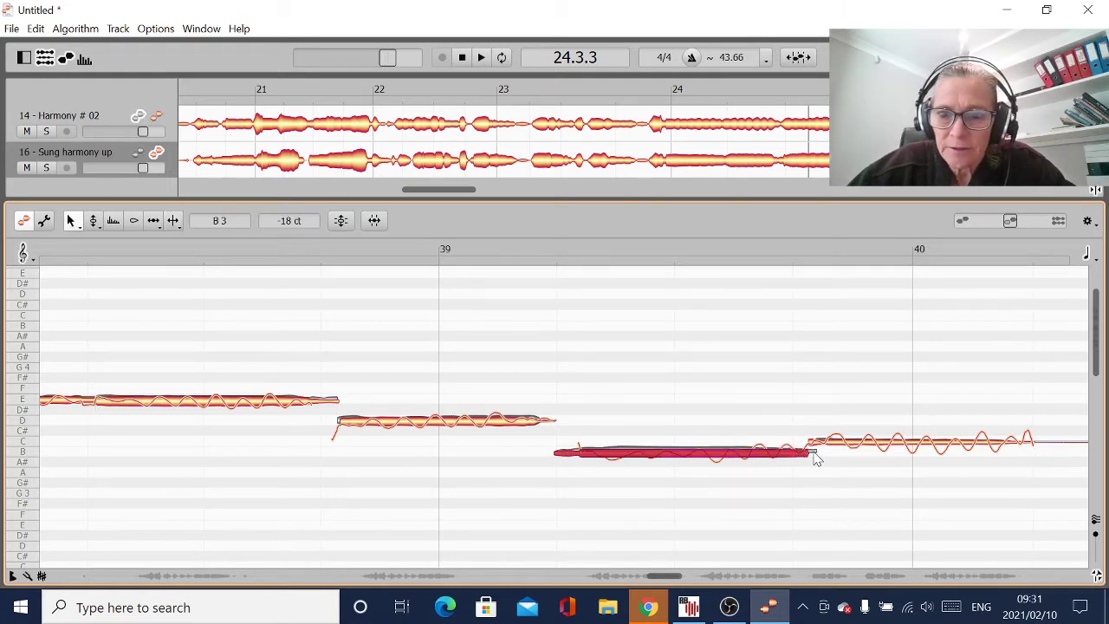
left_click_drag(811, 454, 819, 455)
- Play back the edited harmony from bar 33 to check it, and stop playback
left_click_drag(673, 577, 599, 581)
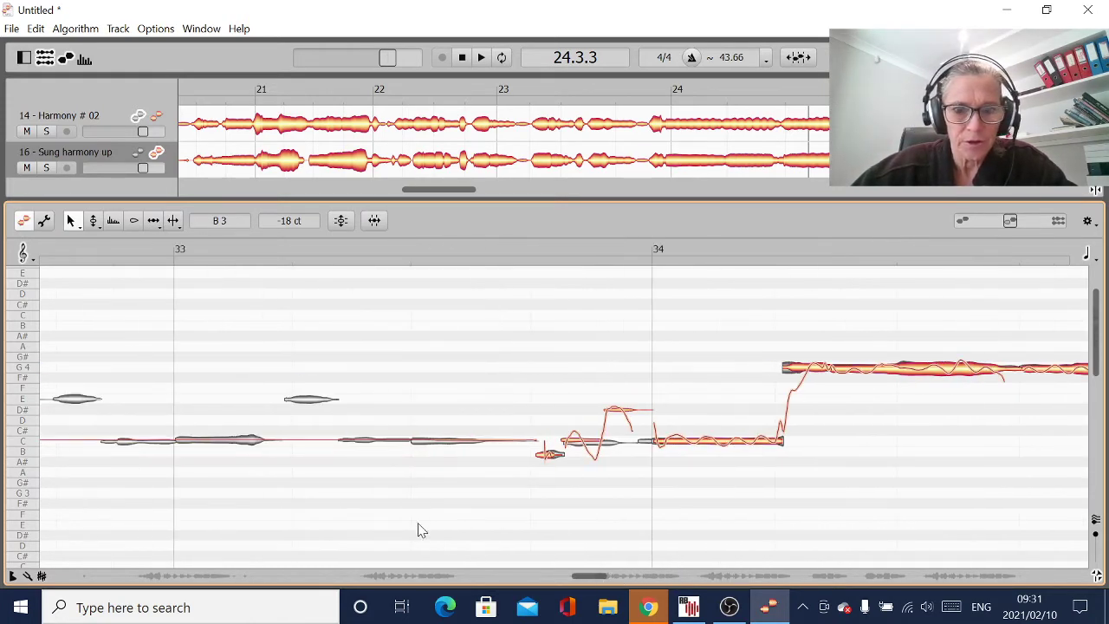
key("space")
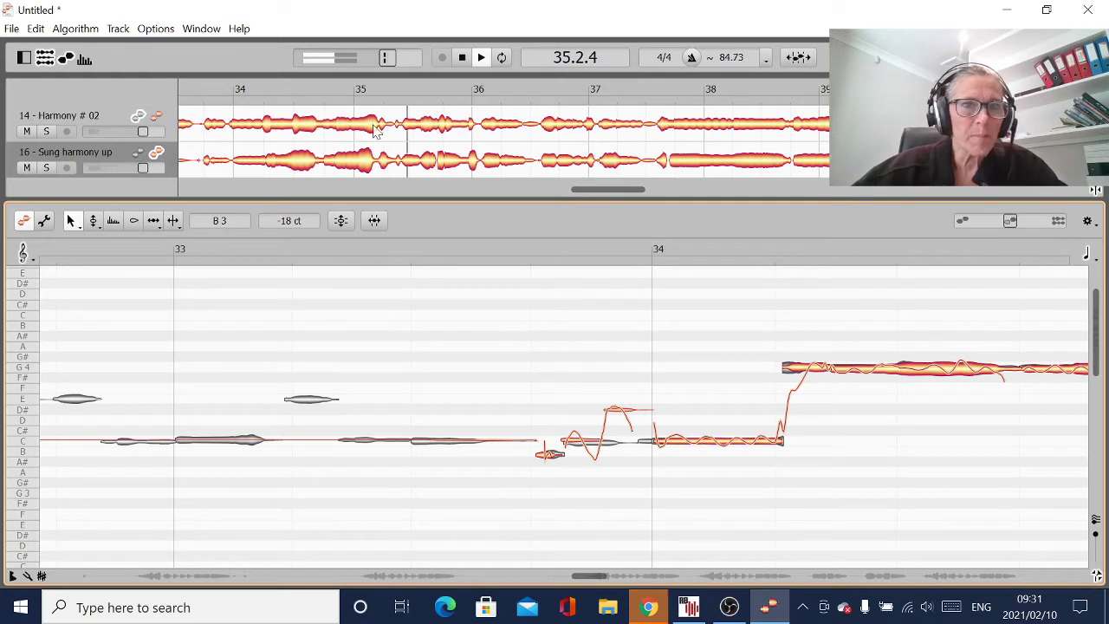
left_click(464, 57)
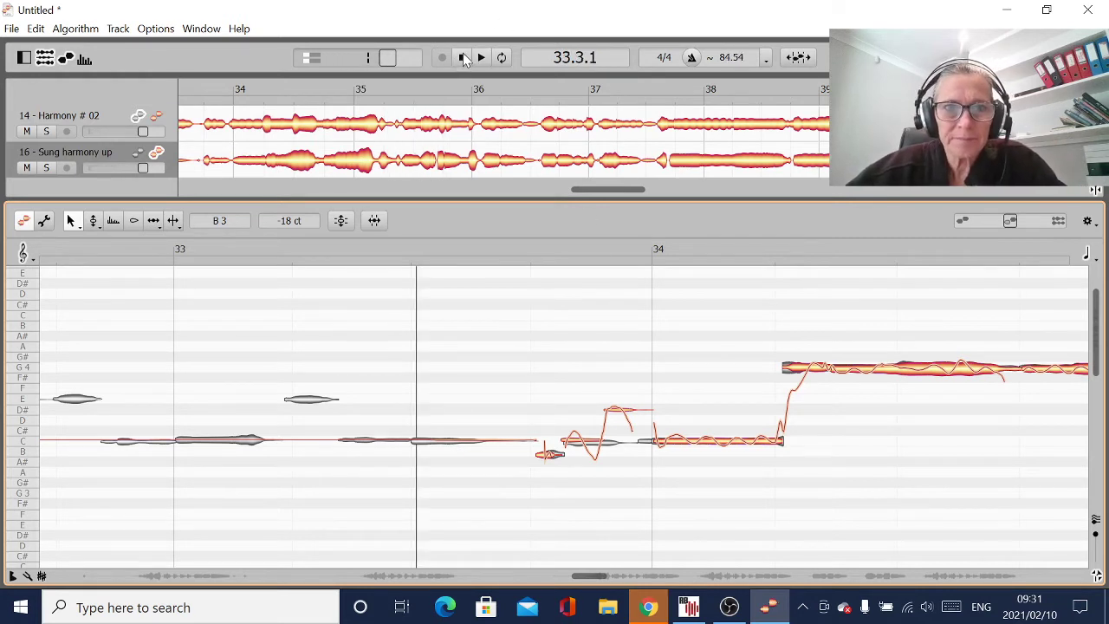
left_click(464, 57)
- Try deleting the sung notes before the first long G4 note in bar 34, and check the passage by playback
left_click_drag(532, 394, 735, 512)
left_click(736, 512)
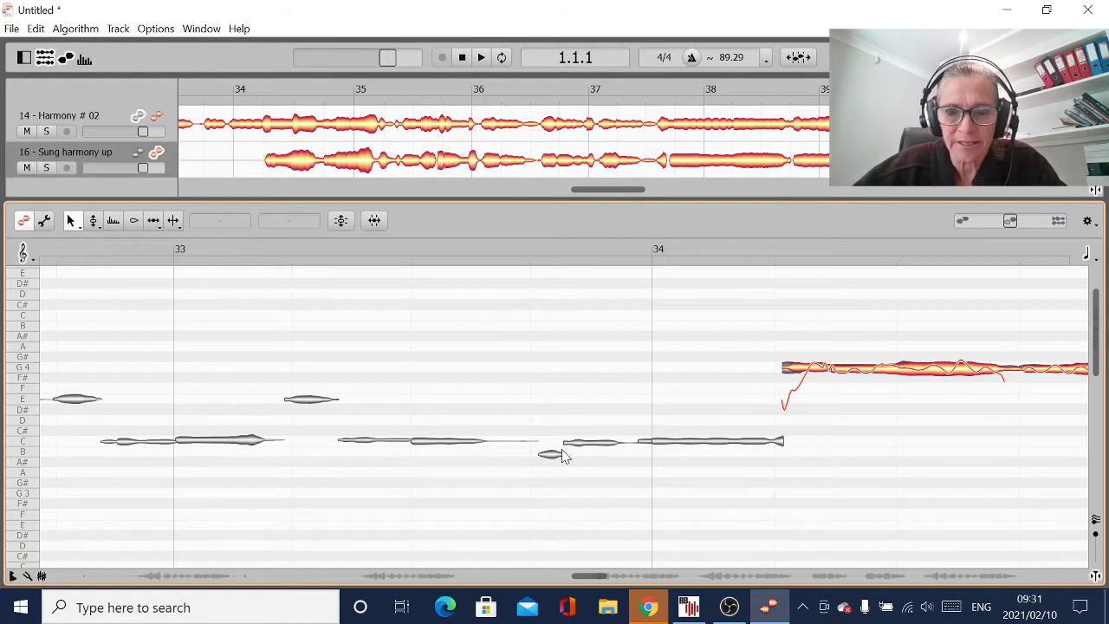
double_click(448, 493)
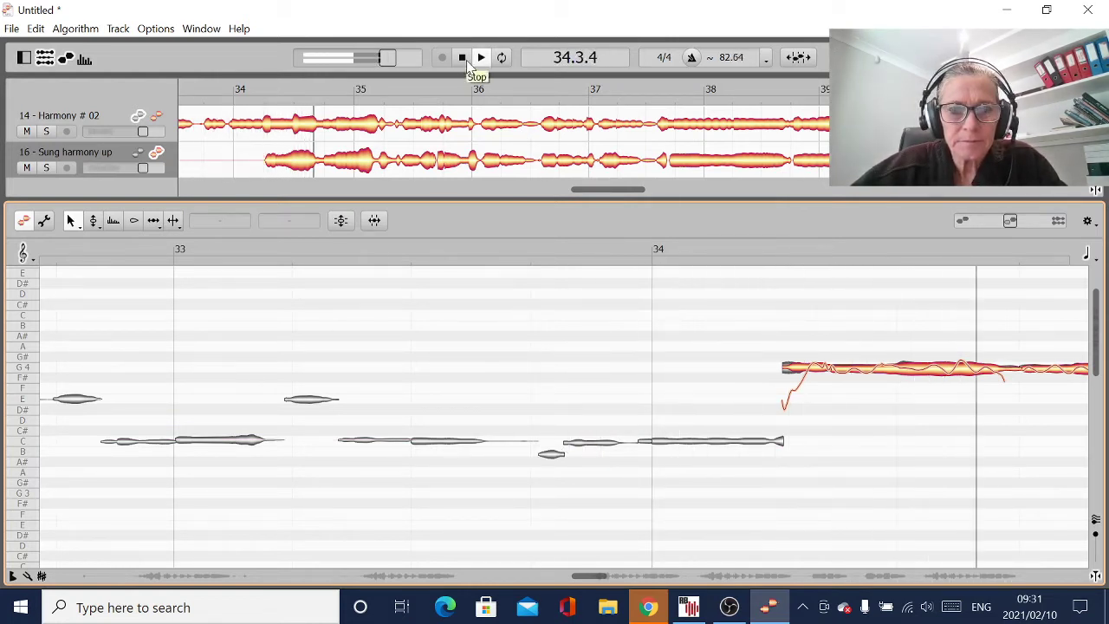
left_click(466, 62)
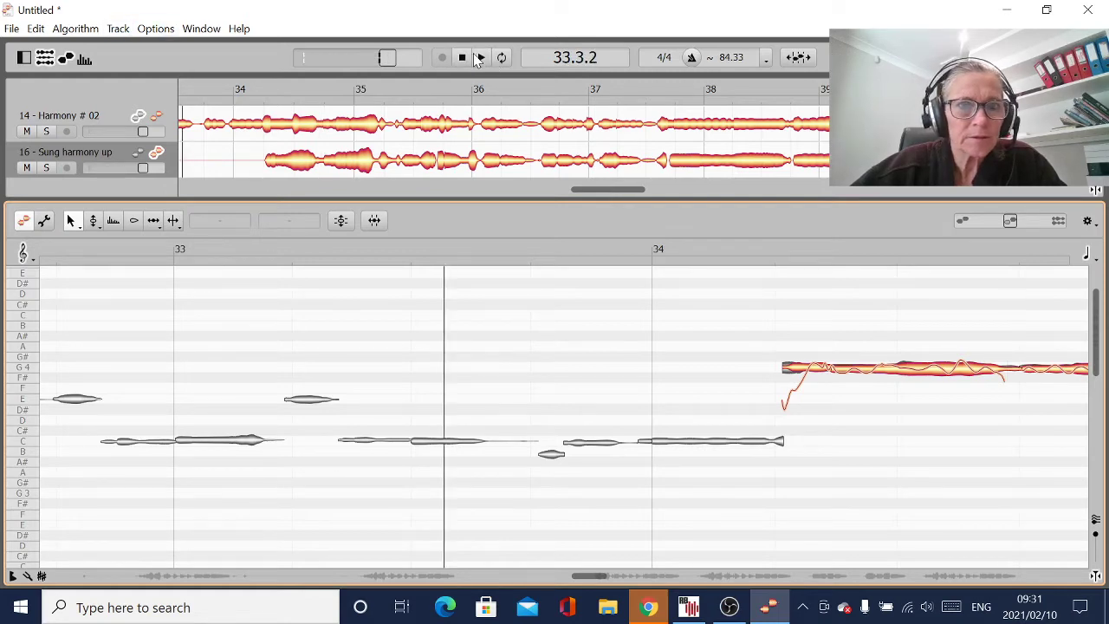
- Undo the deletion of the sung notes before the first long G4 note in bar 34, and check the passage by playback
left_click(36, 29)
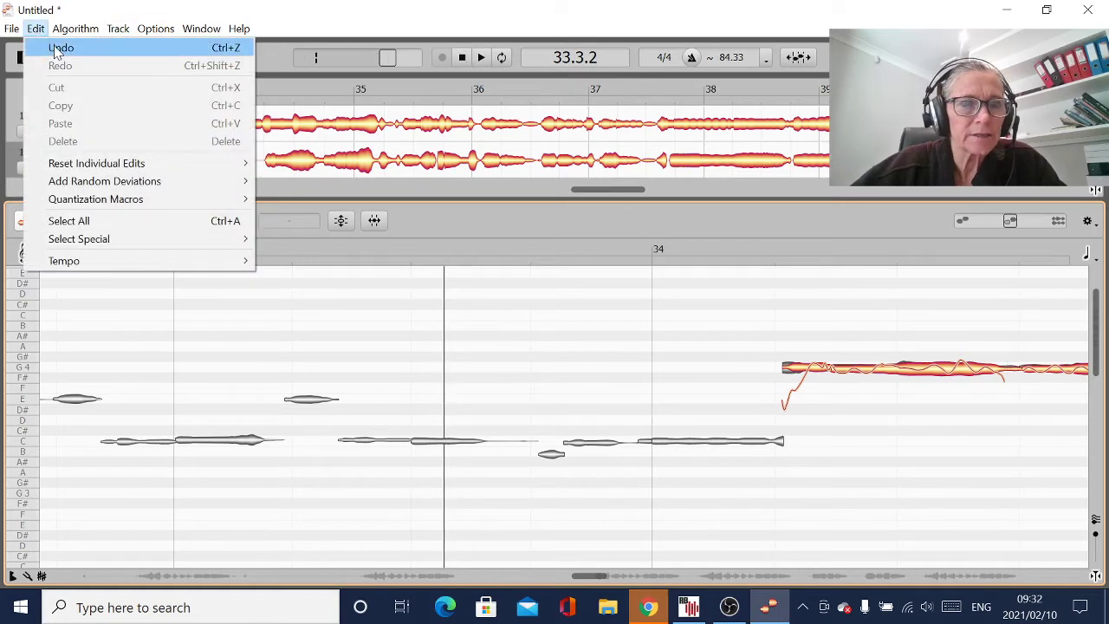
left_click(59, 44)
key("space")
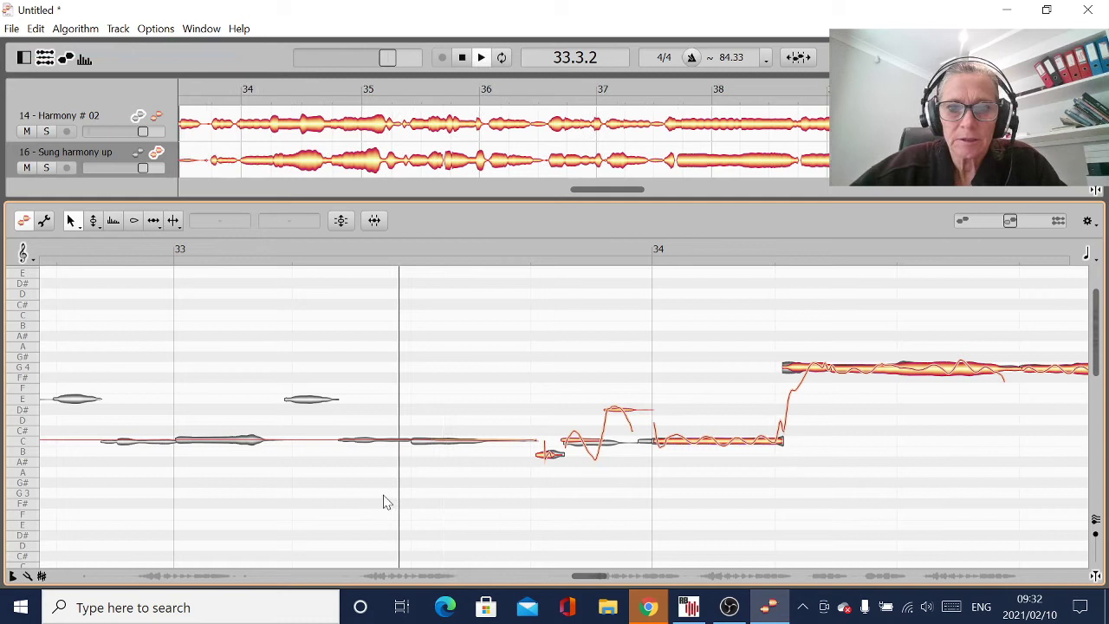
left_click(463, 59)
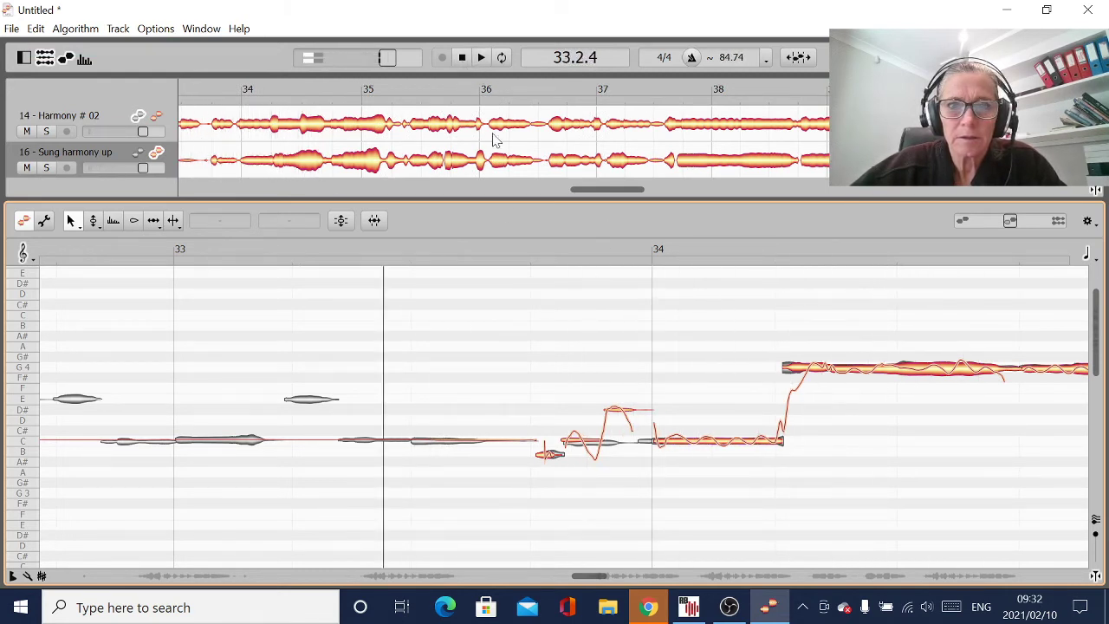
- Start the first long sung G4 note in bar 34 slightly earlier, and check the edited passage by playback
left_click(781, 368)
mouse_move(780, 369)
left_mouse_down()
mouse_move(761, 369)
mouse_move(774, 370)
left_mouse_up()
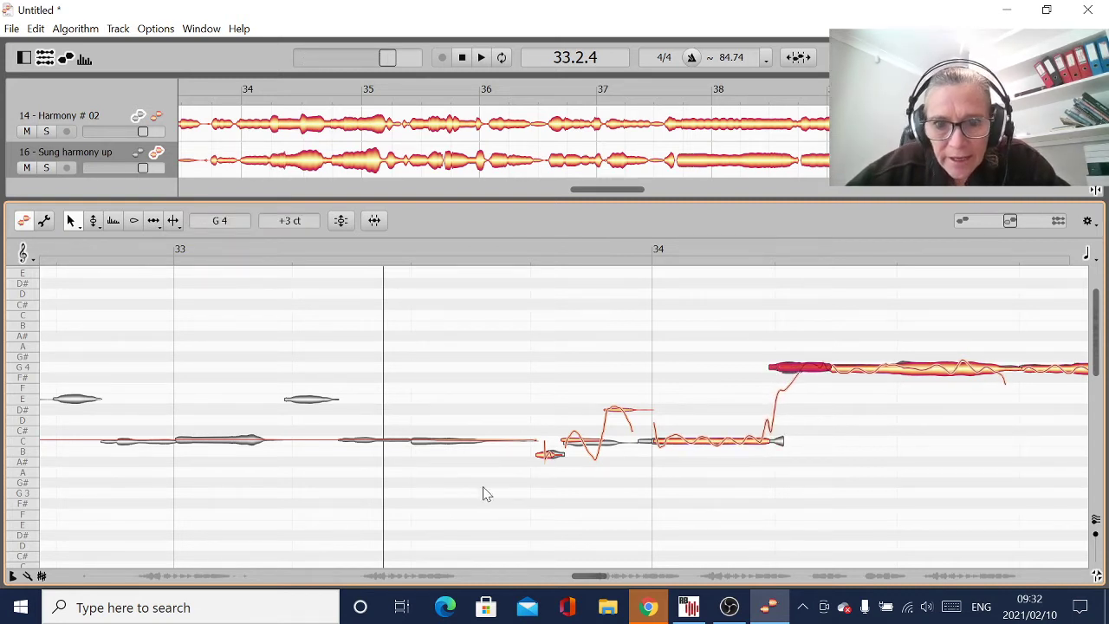
key("space")
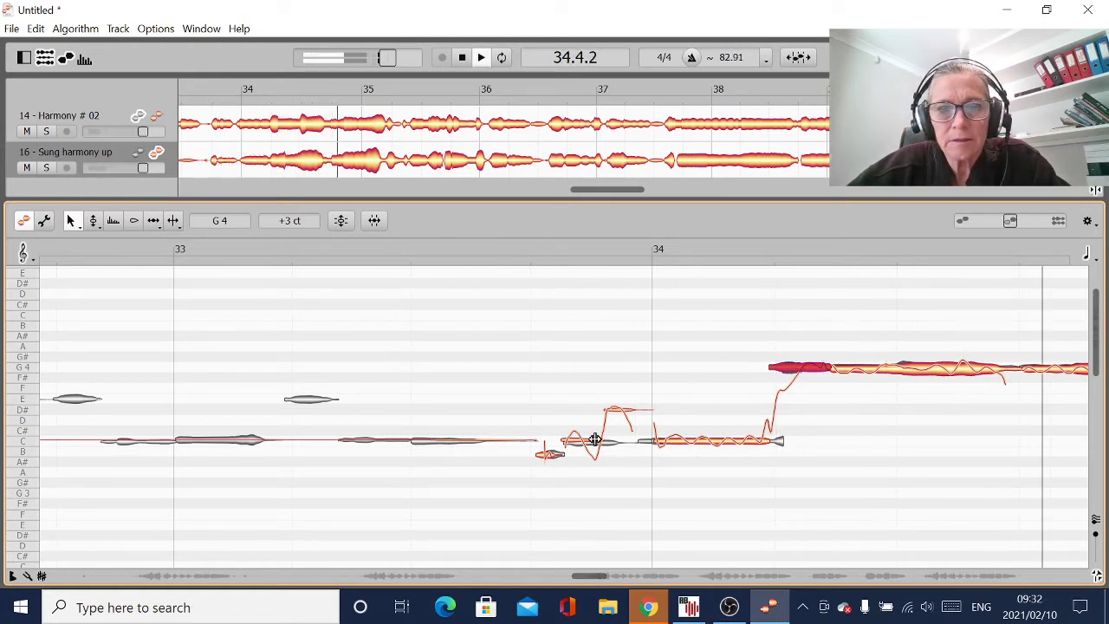
left_click_drag(591, 574, 626, 583)
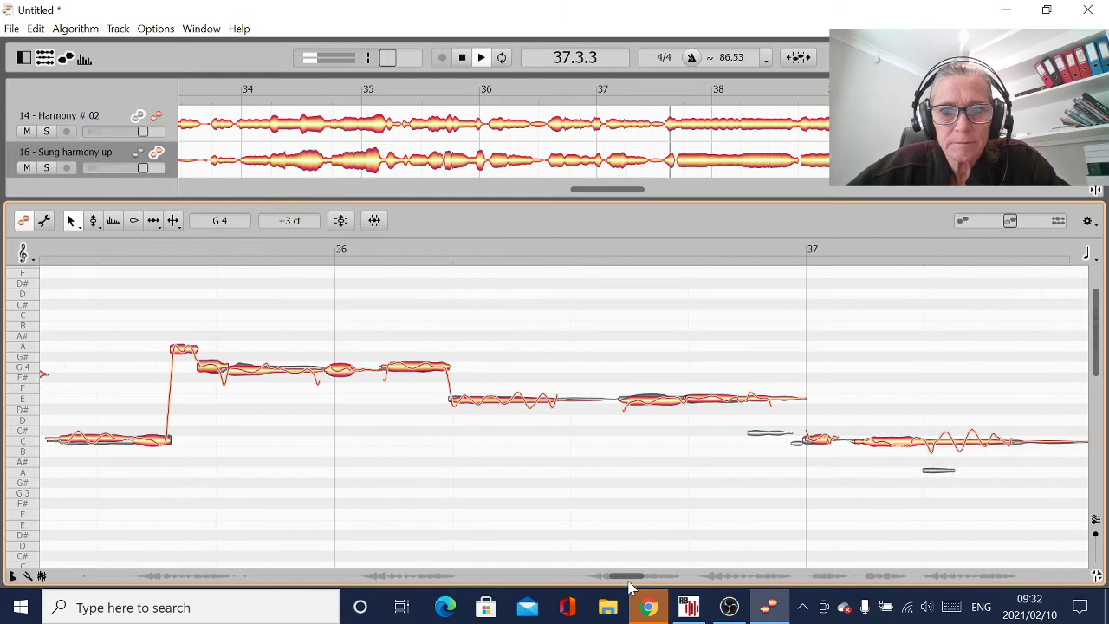
left_click(463, 59)
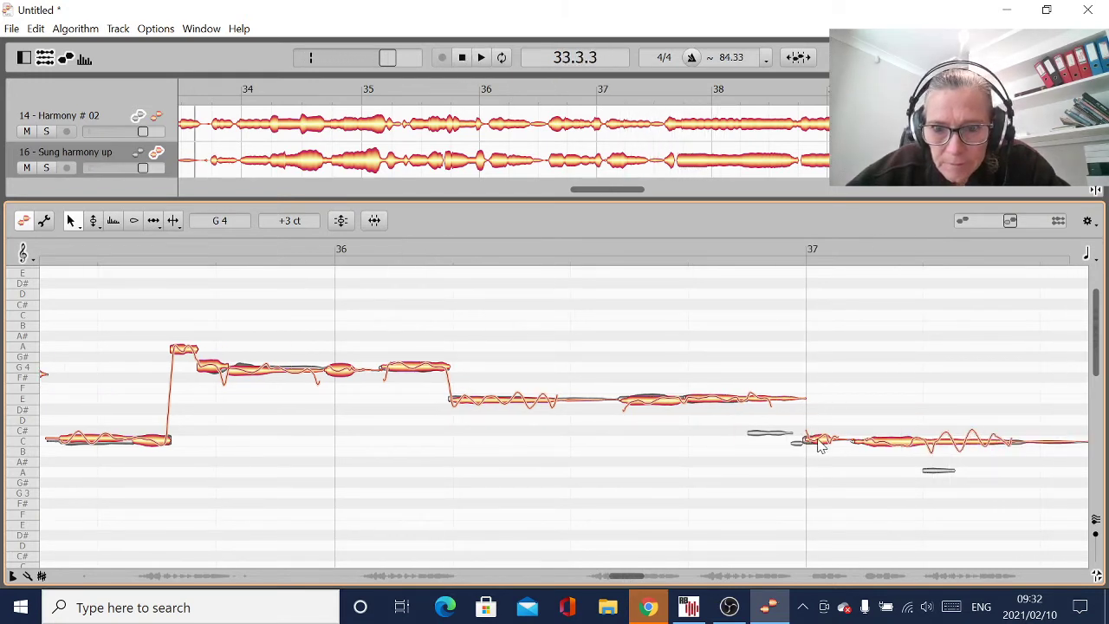
- Start the short sung C4 note at bar 37 earlier to match the reference, and play back the harmony through bar 40
left_click_drag(807, 443, 791, 443)
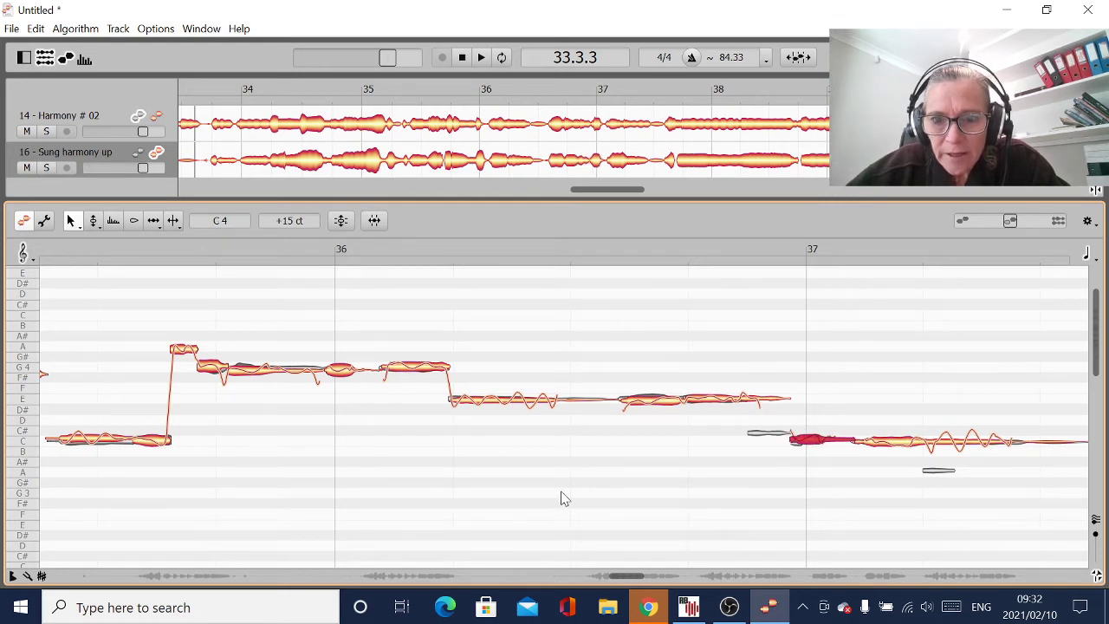
key("space")
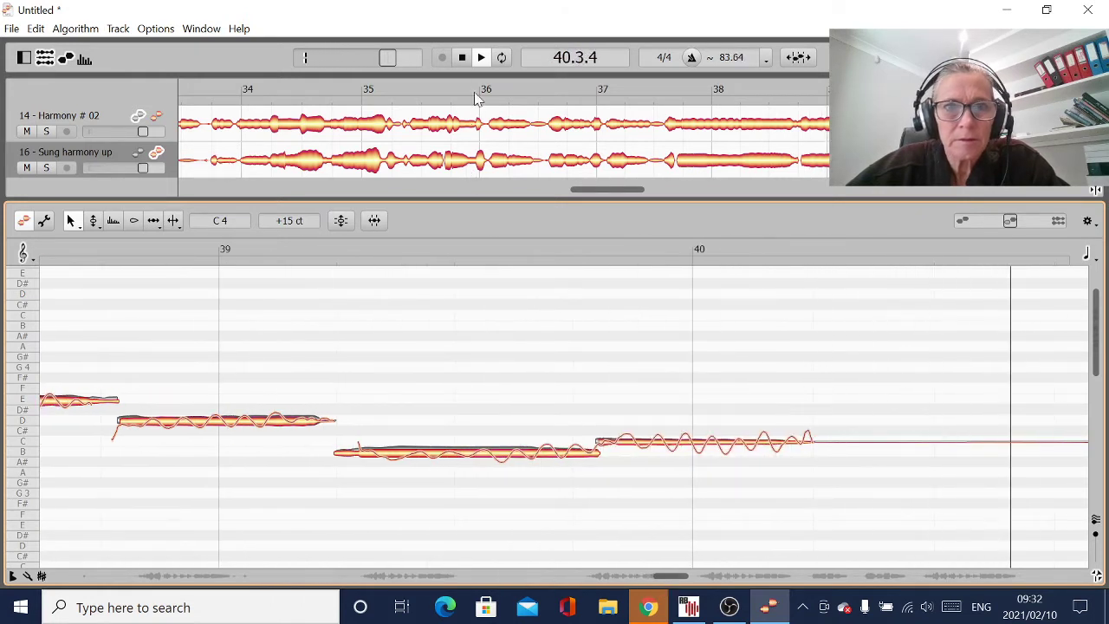
left_click(462, 57)
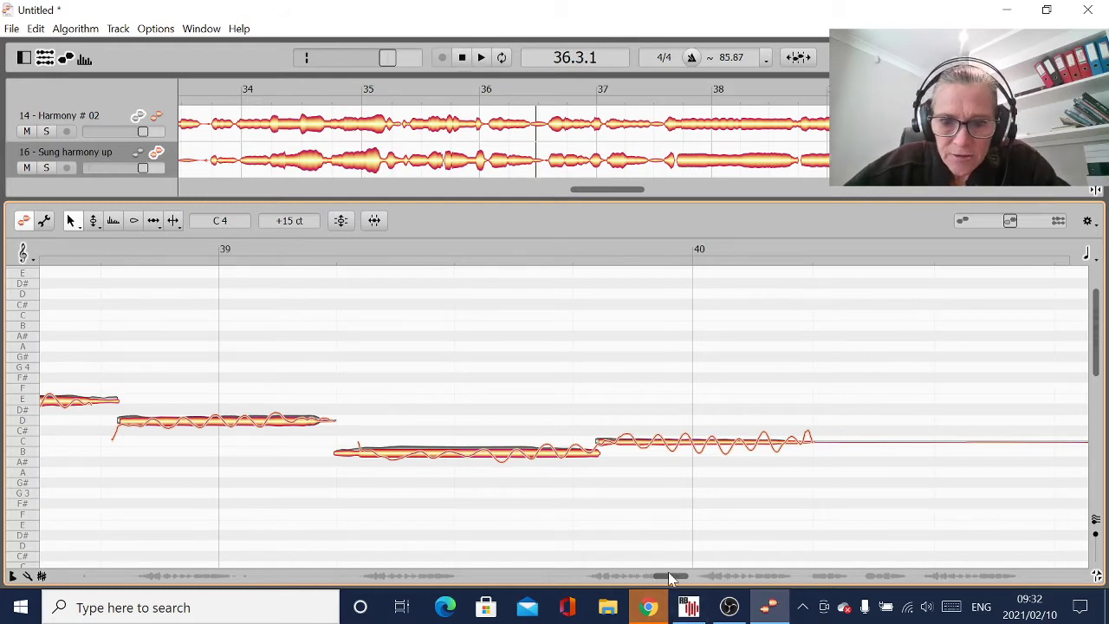
- Lower the beginning of the sung E4 note before bar 42 to B3 and the rest of it to C4, following the reference
left_click_drag(670, 579, 703, 579)
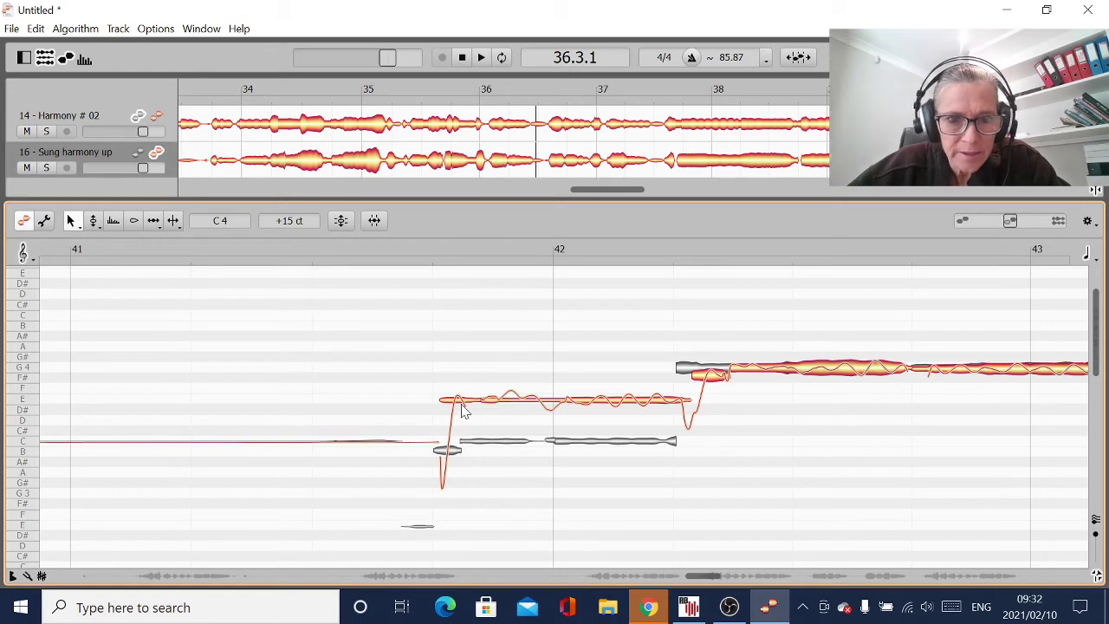
left_click_drag(463, 410, 460, 452)
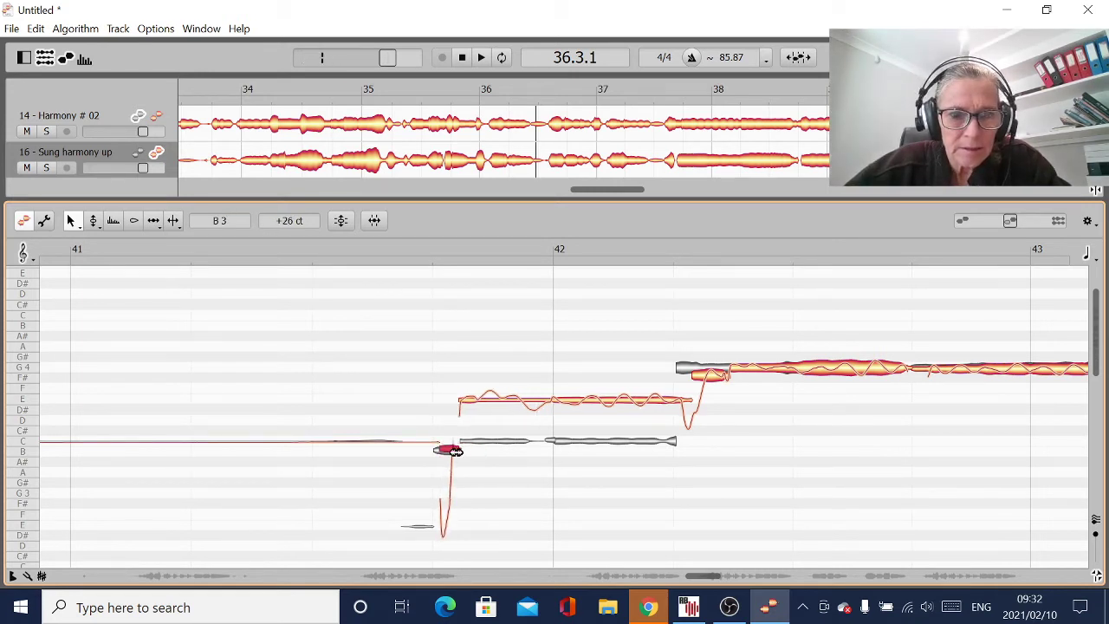
left_click_drag(524, 407, 527, 445)
- Raise the short sung note in bar 42 to G4, start it at the reference, and compare the notes by temporarily spreading the unison tracks
left_click(704, 371)
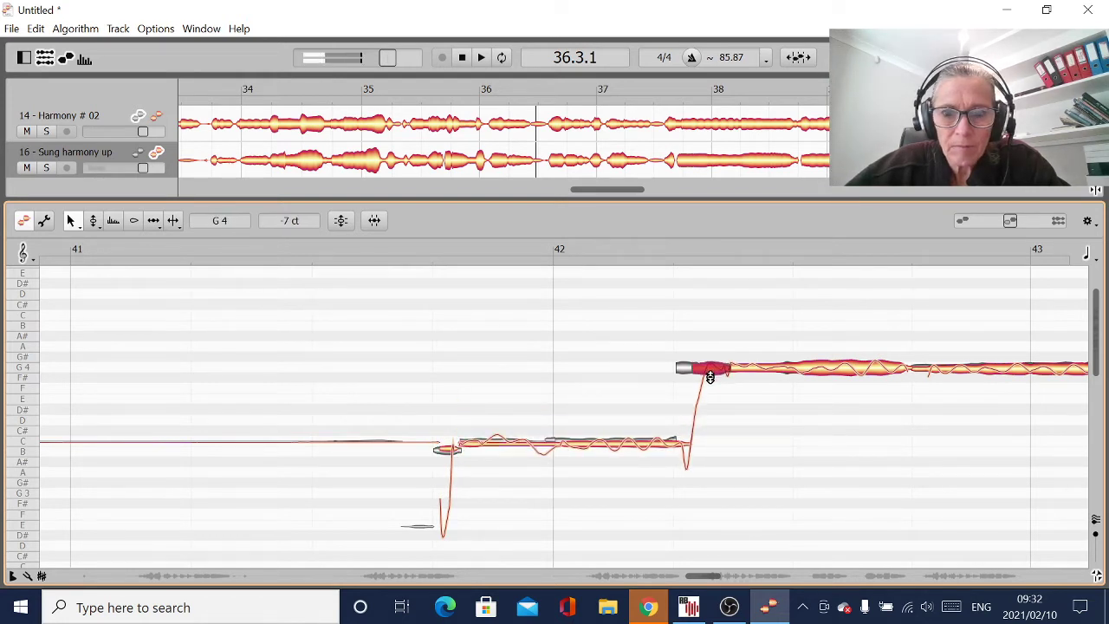
left_click_drag(698, 372, 677, 372)
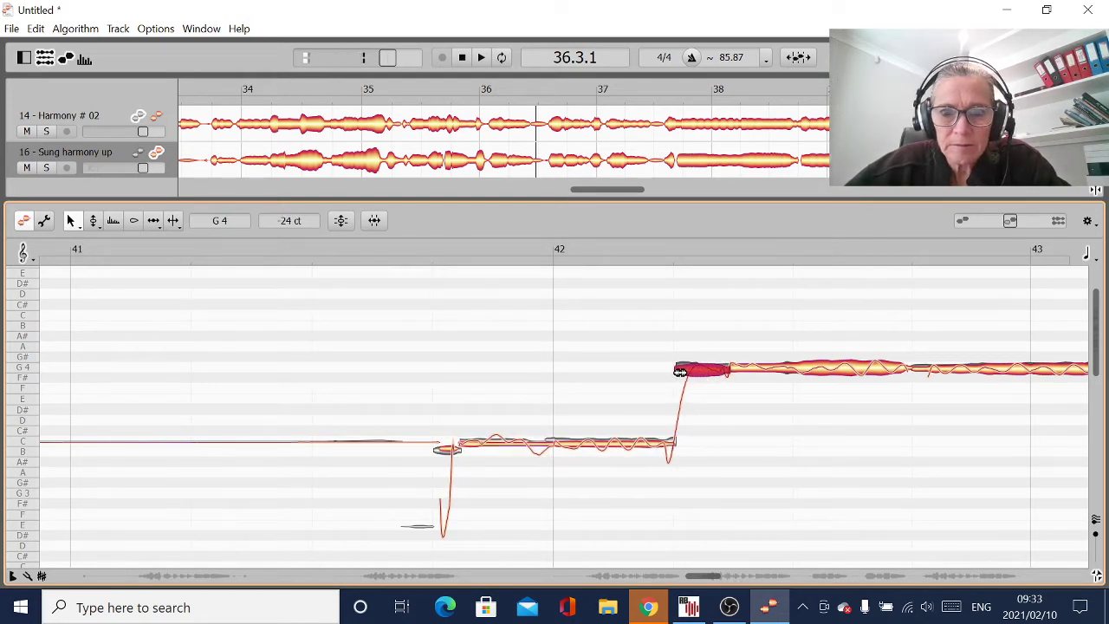
left_click(1097, 521)
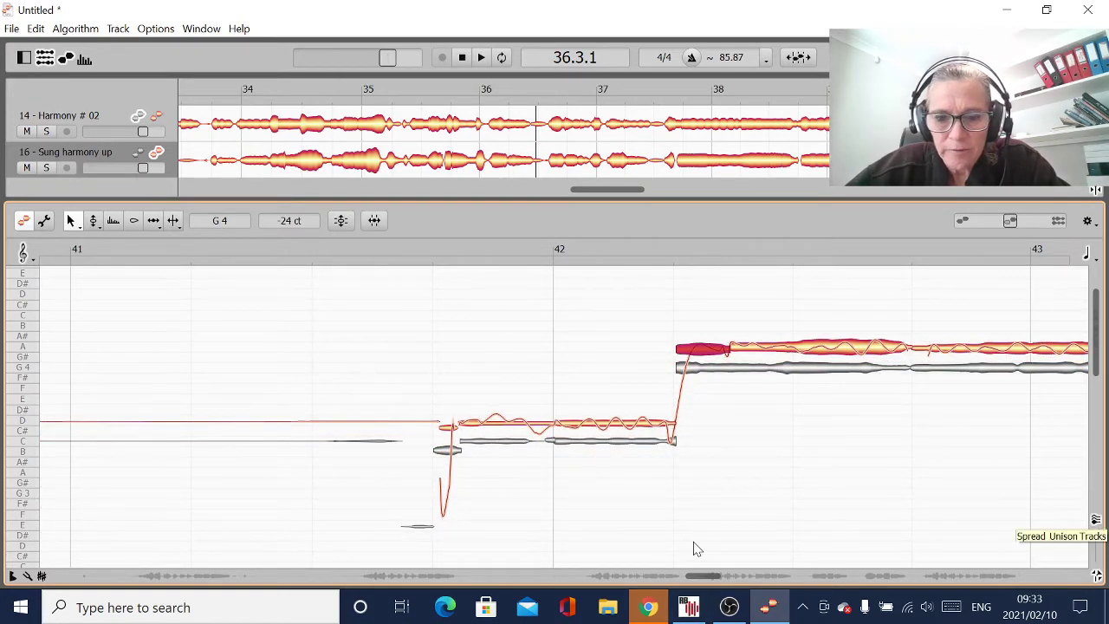
left_click_drag(706, 578, 719, 585)
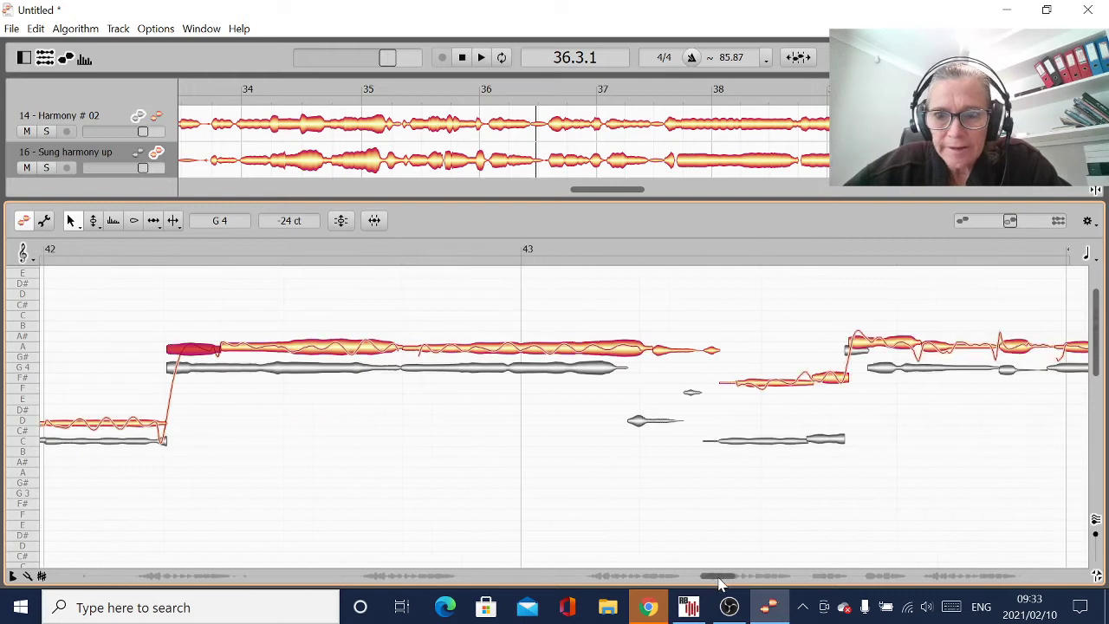
left_click(1097, 520)
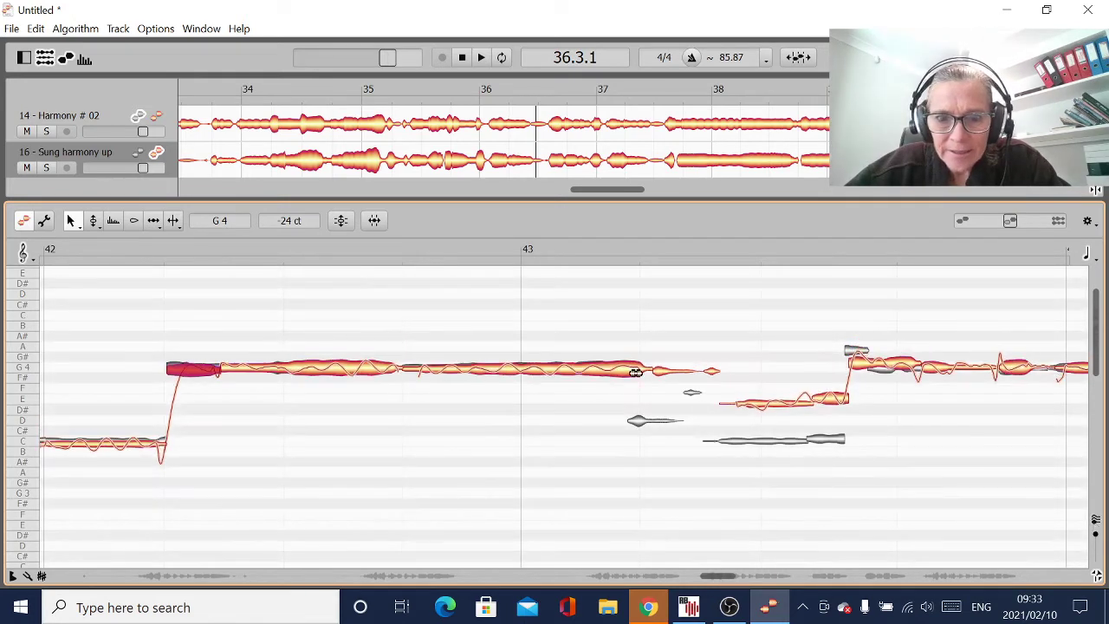
- End the long sung G4 note in bar 43 earlier, and place its trailing piece on D4 with the reference's start and end
left_click_drag(653, 373, 636, 373)
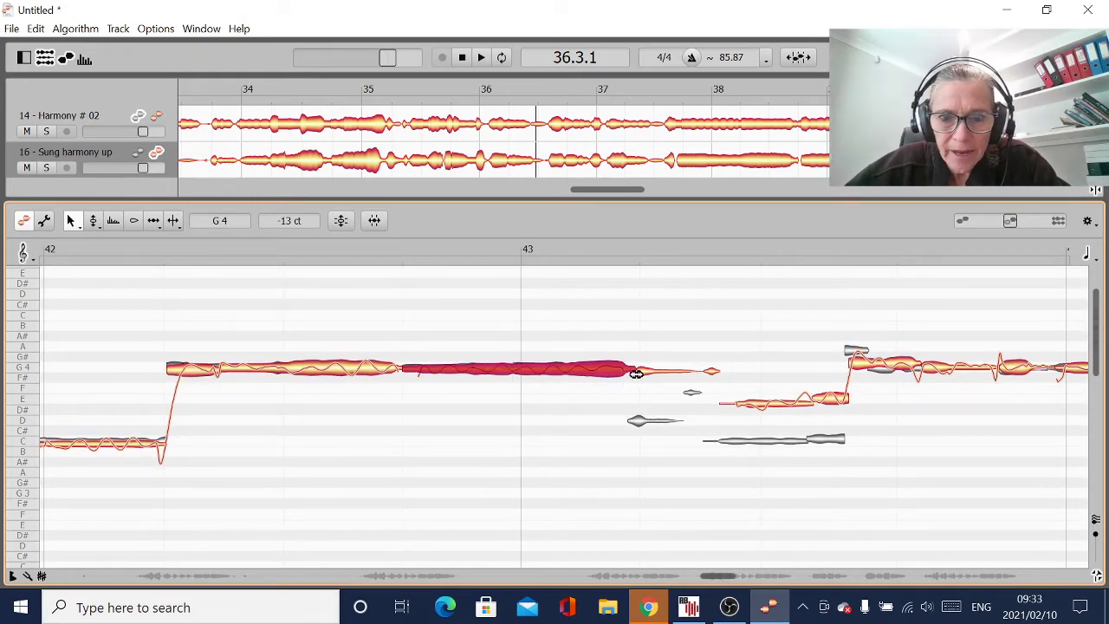
left_click(641, 420)
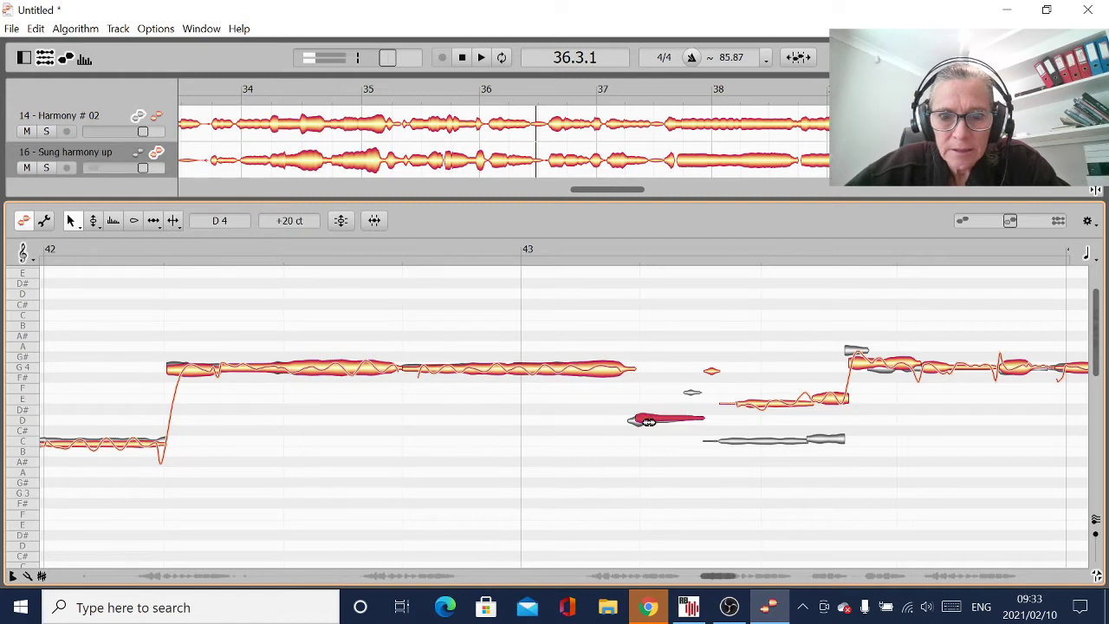
left_click_drag(642, 420, 634, 420)
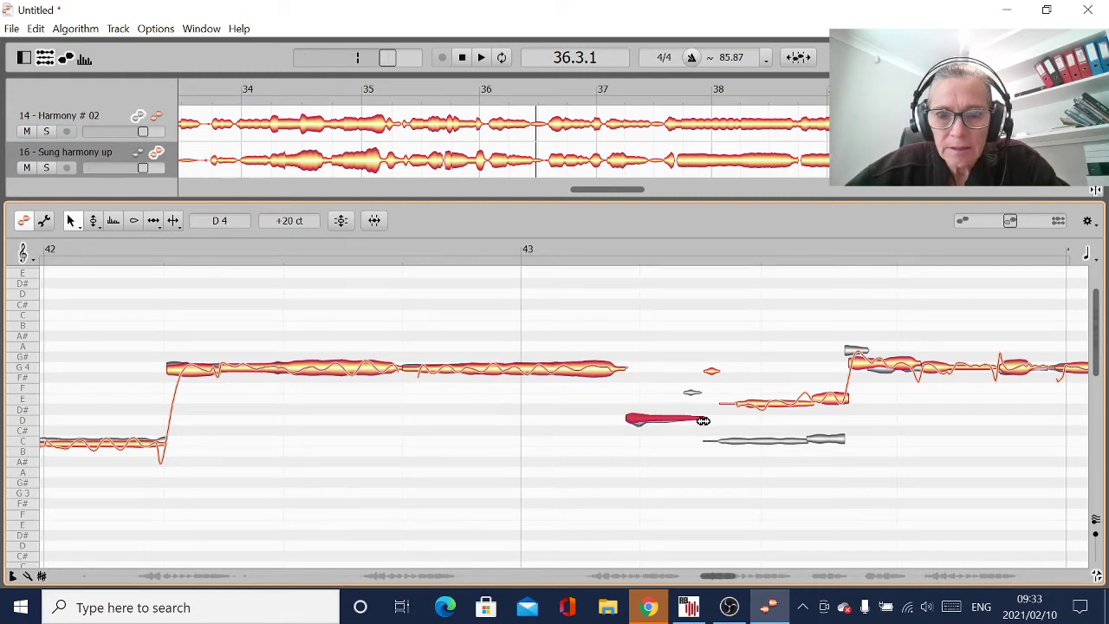
mouse_move(703, 420)
left_mouse_down()
mouse_move(673, 421)
mouse_move(684, 420)
left_mouse_up()
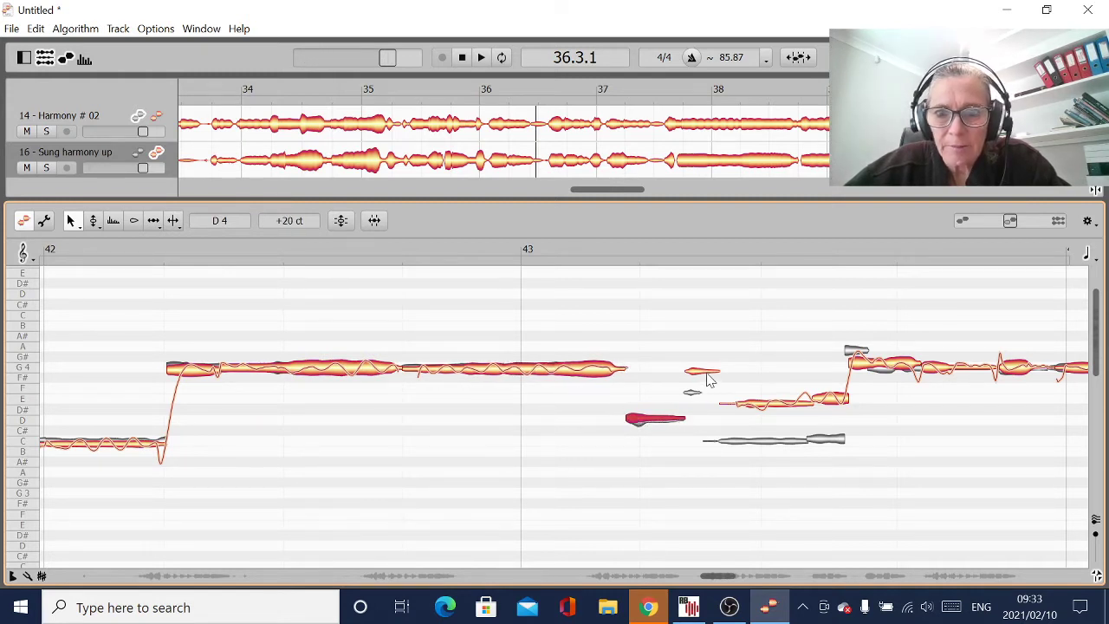
- Lower the short sung note in the middle of bar 43 to the reference pitch and the two notes after it to C4
left_click_drag(708, 380, 755, 441)
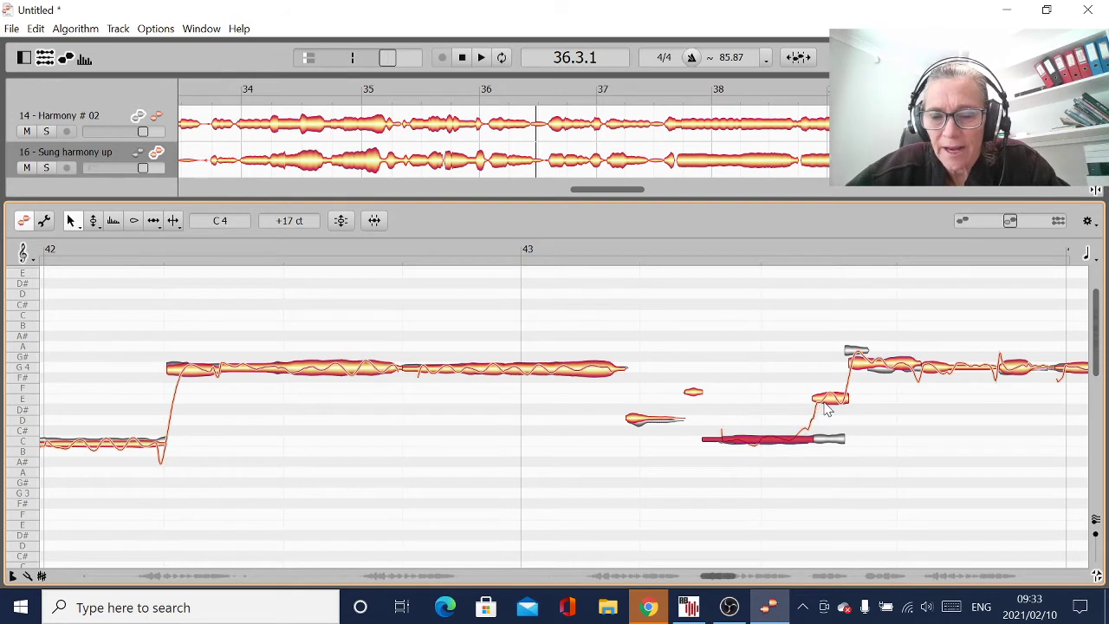
left_click_drag(828, 411, 819, 440)
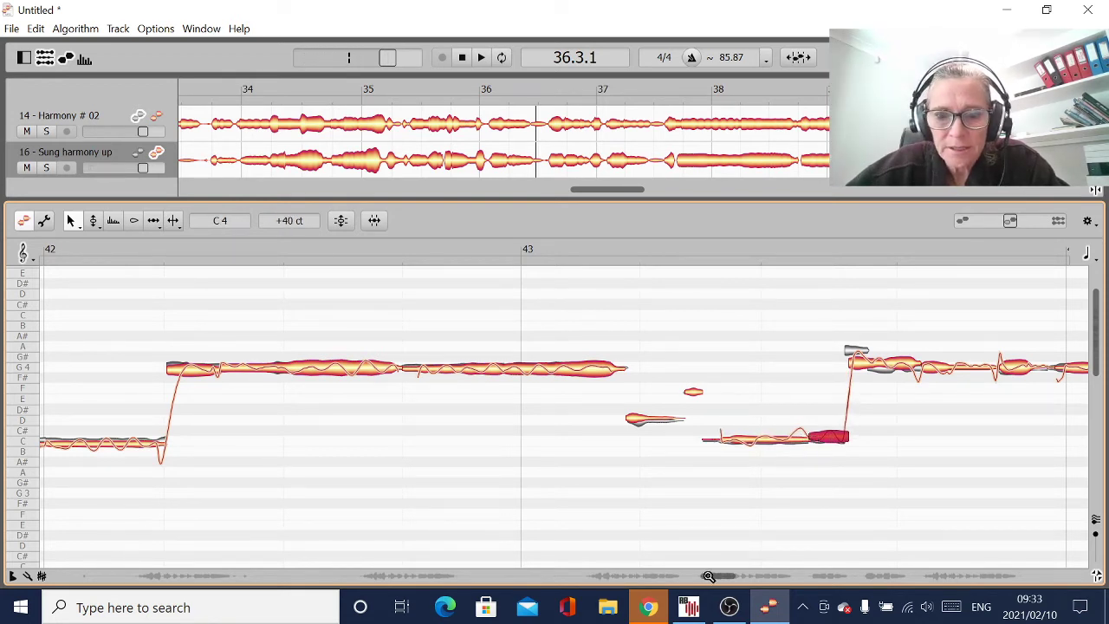
- Shift the boundaries between the sung G4 notes before bar 44 earlier, and start the E4 note in bar 44 at the reference
left_click_drag(719, 579, 728, 579)
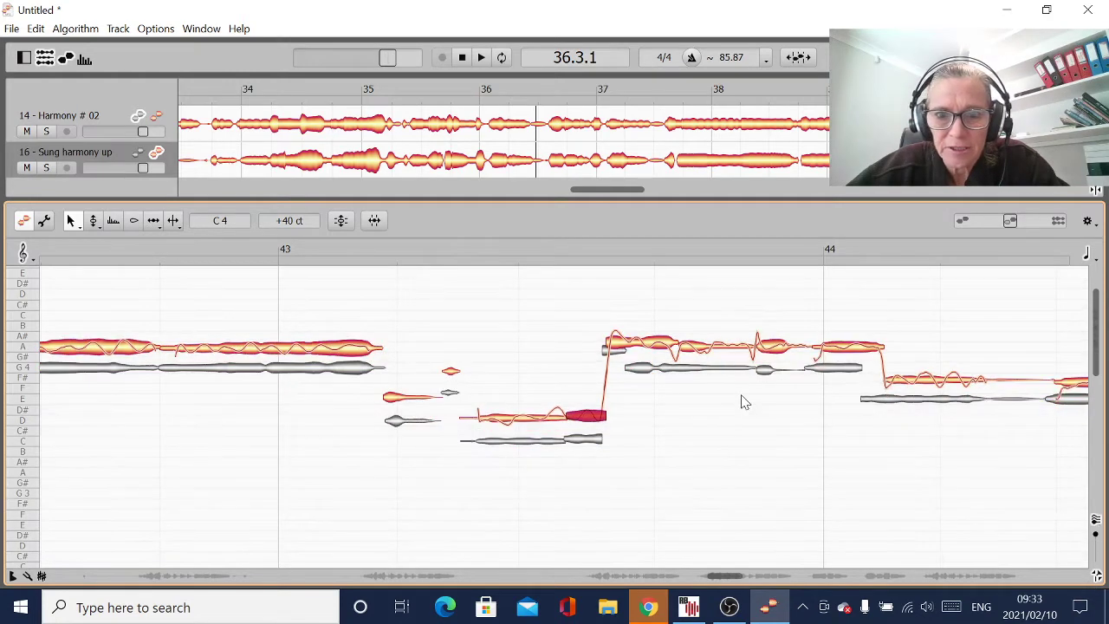
left_click(679, 345)
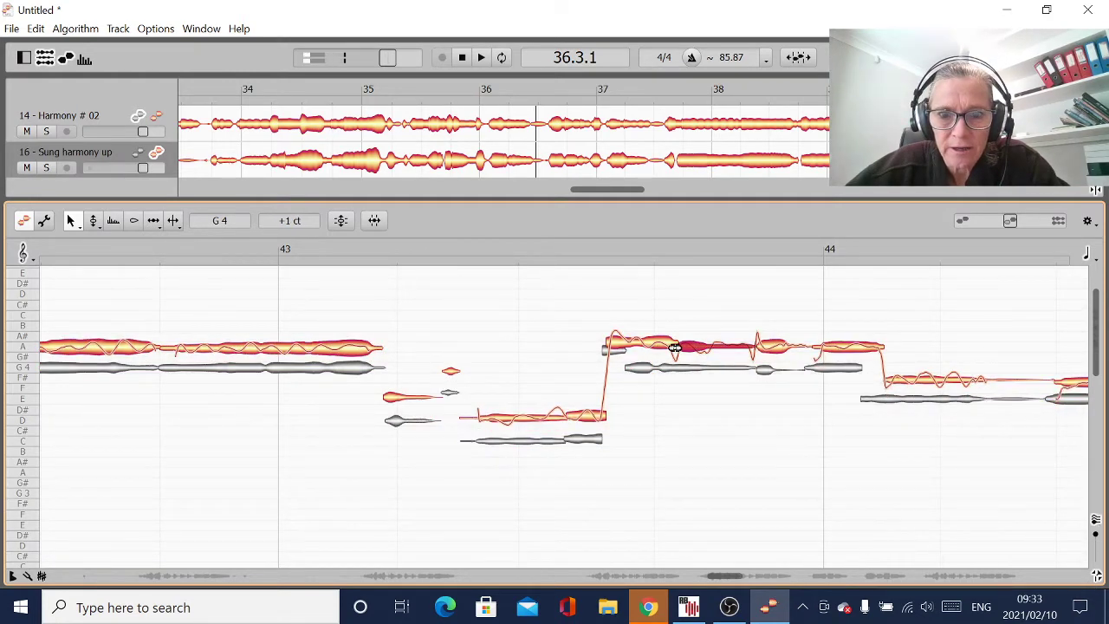
left_click(646, 347)
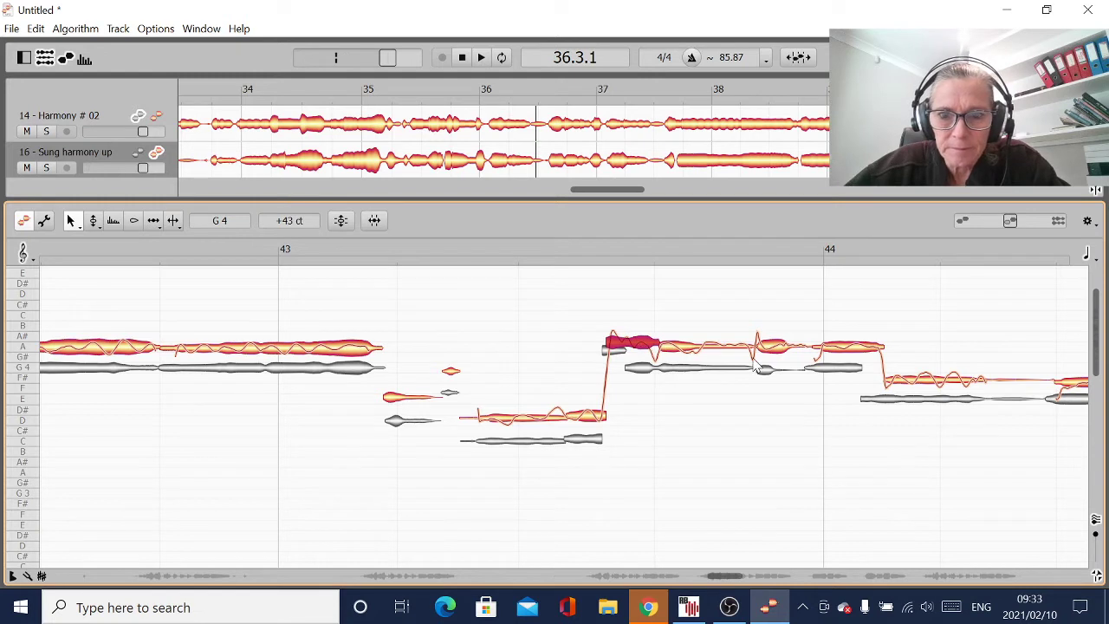
left_click(811, 349)
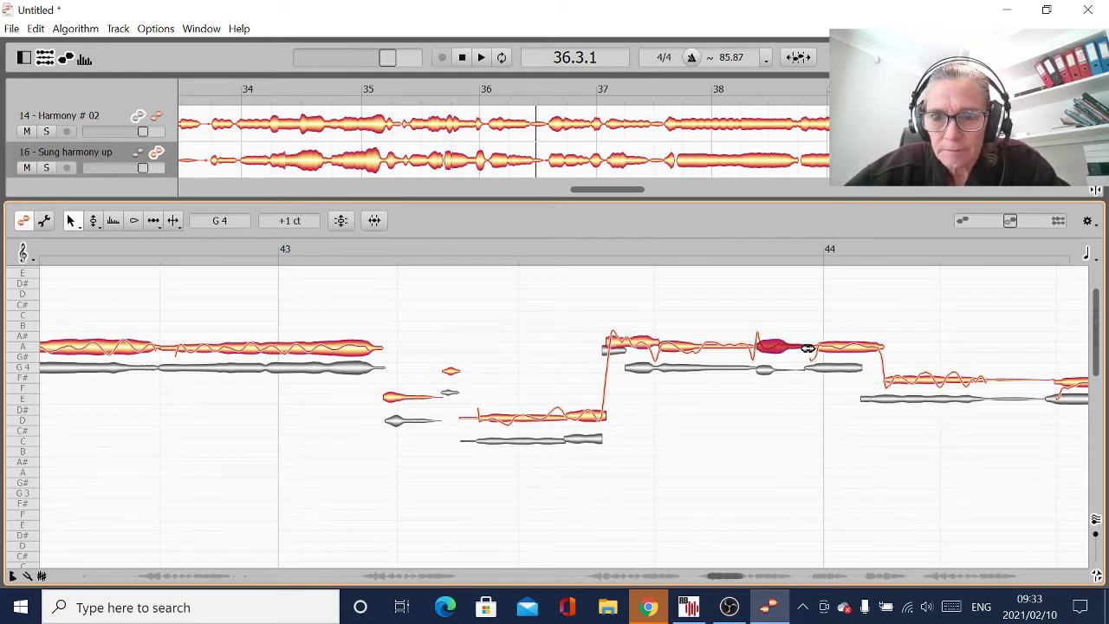
left_click_drag(888, 384, 867, 385)
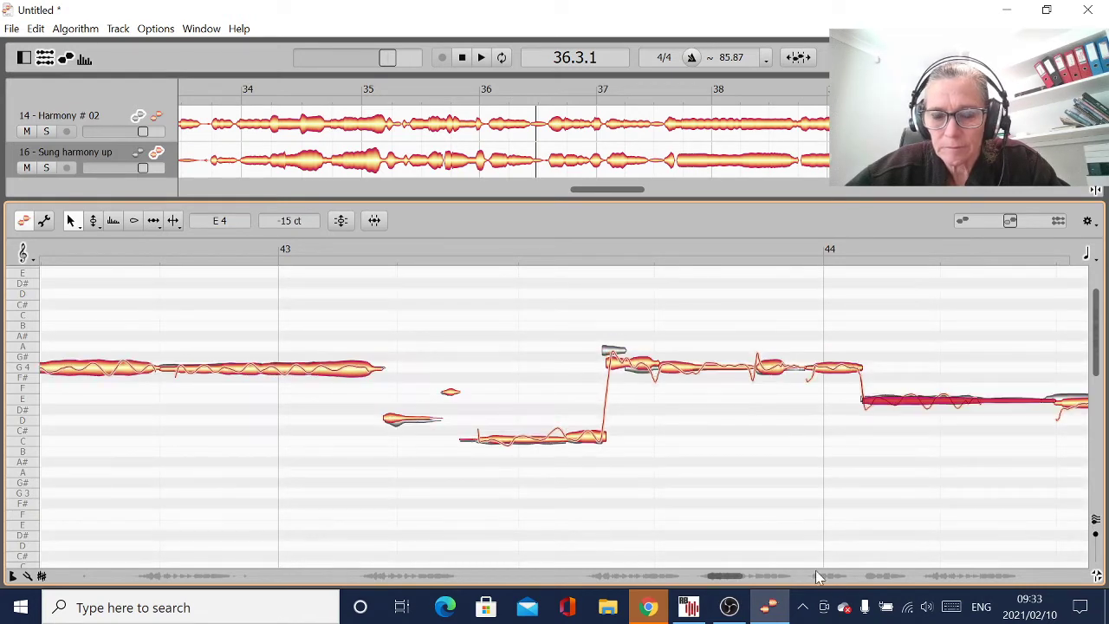
- Move the boundaries of the sung E4 notes in the second half of bar 44 earlier, and raise the first one slightly toward the reference
left_click_drag(727, 577, 739, 583)
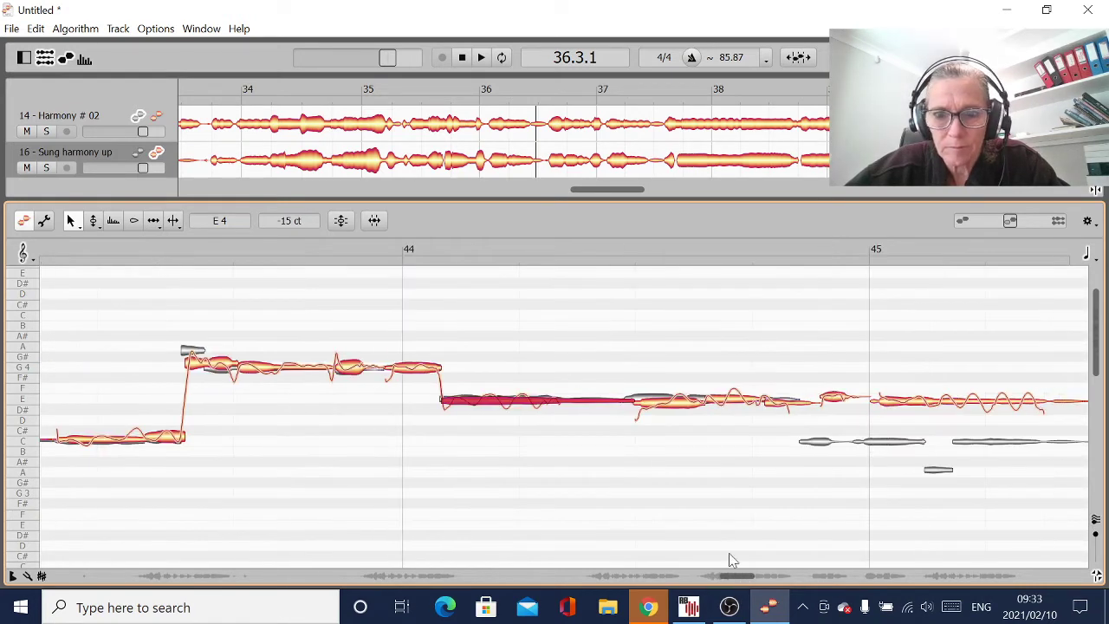
left_click_drag(639, 407, 625, 406)
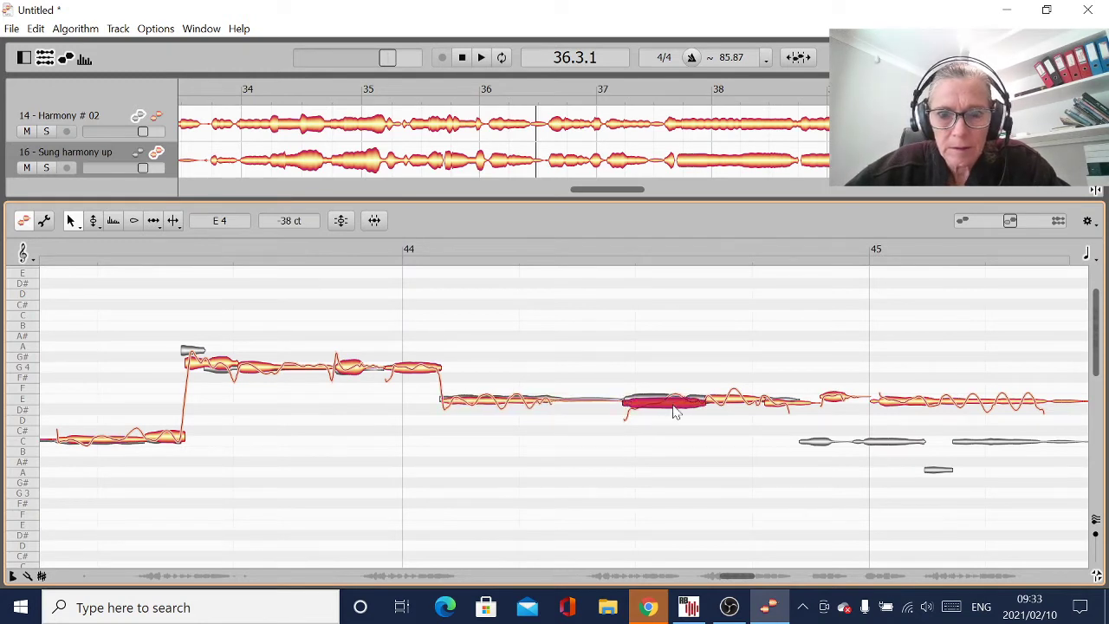
left_click_drag(708, 405, 664, 401)
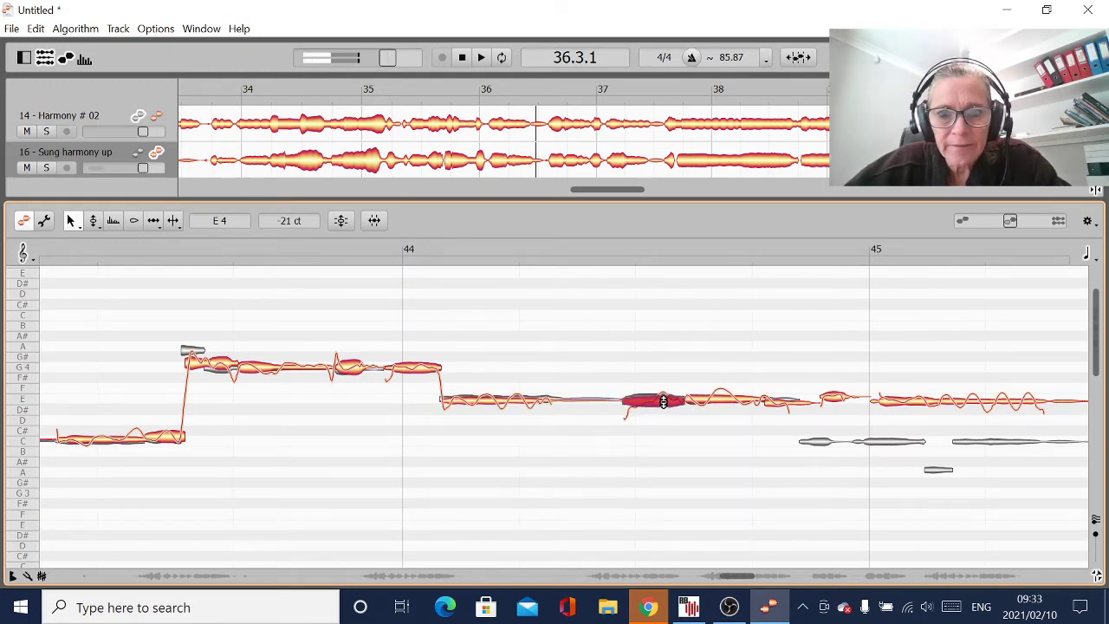
left_click(796, 406)
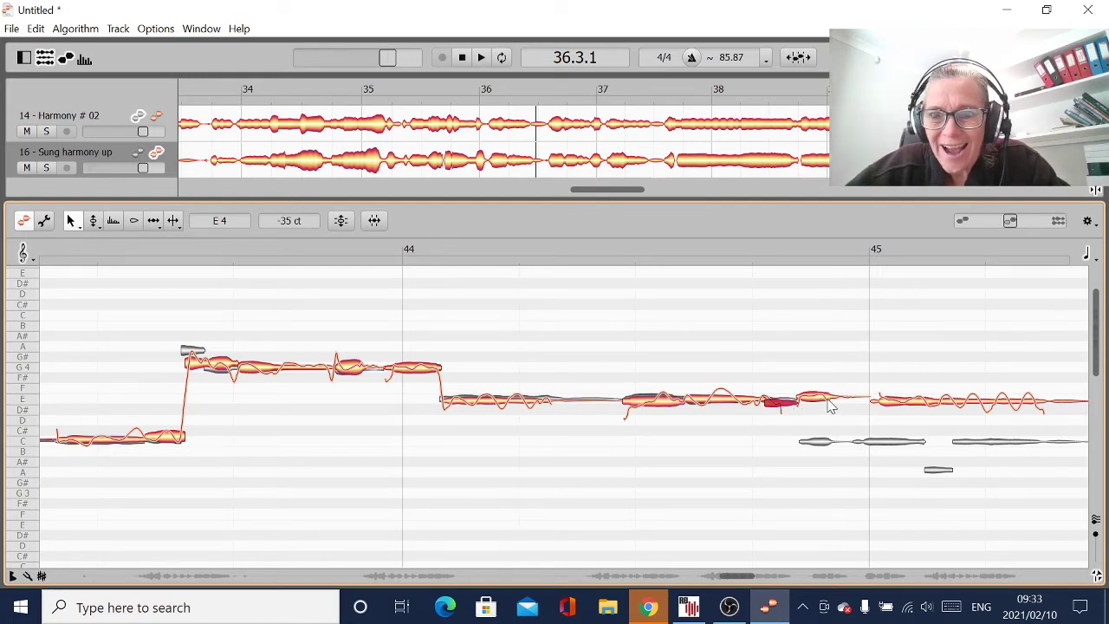
- Lower the short sung note before bar 45 and the long note after it to C4, moving their shared boundary earlier to match the reference
left_click_drag(830, 406, 853, 446)
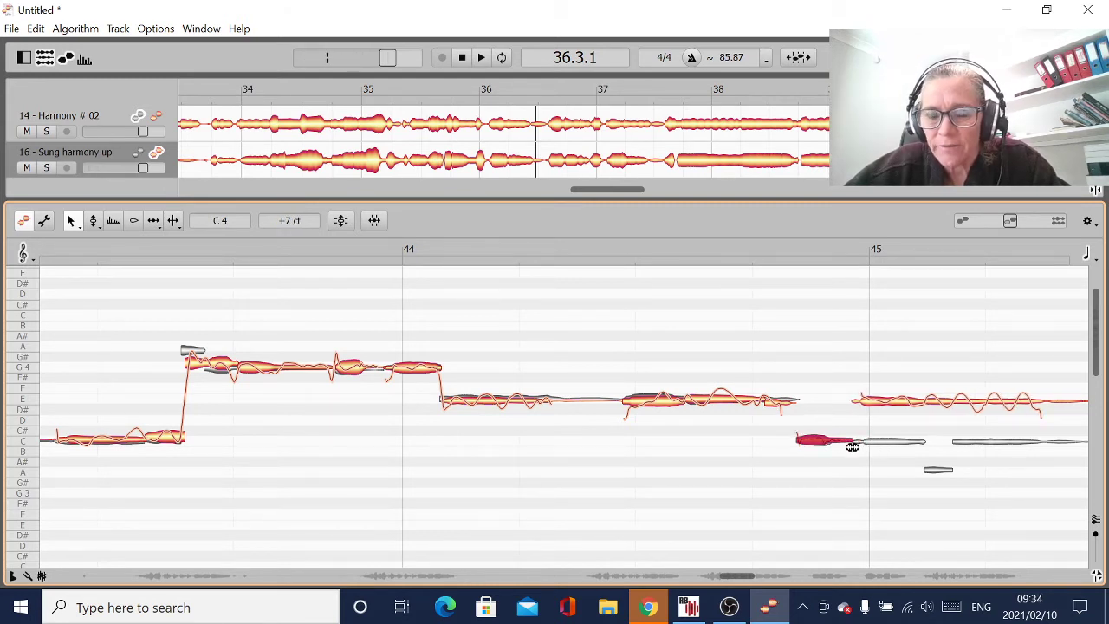
left_click_drag(893, 410, 896, 445)
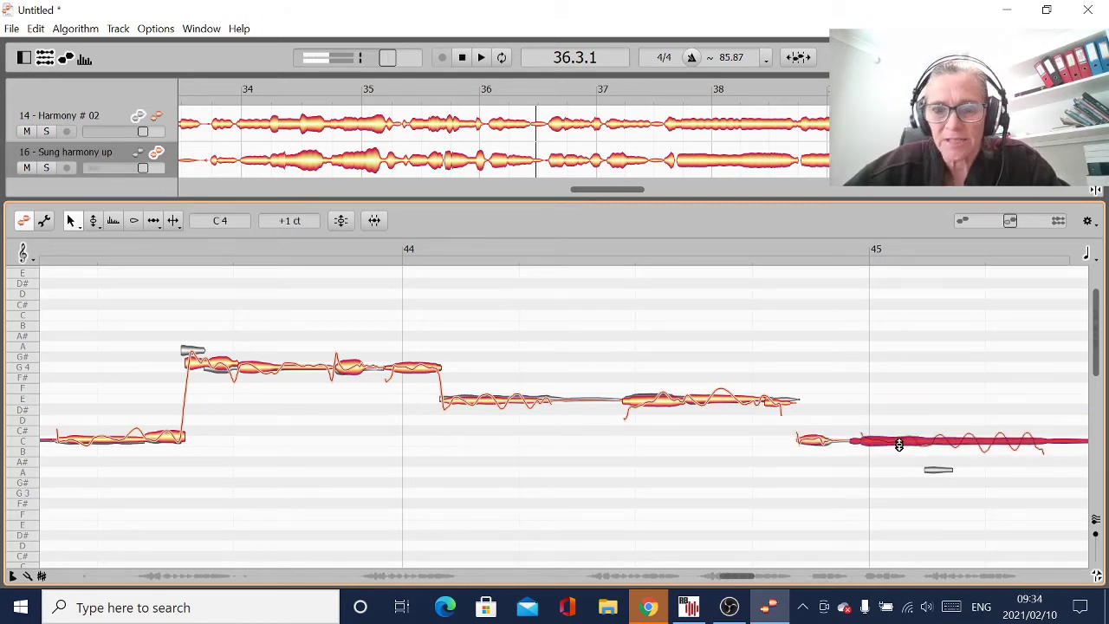
left_click_drag(741, 576, 758, 581)
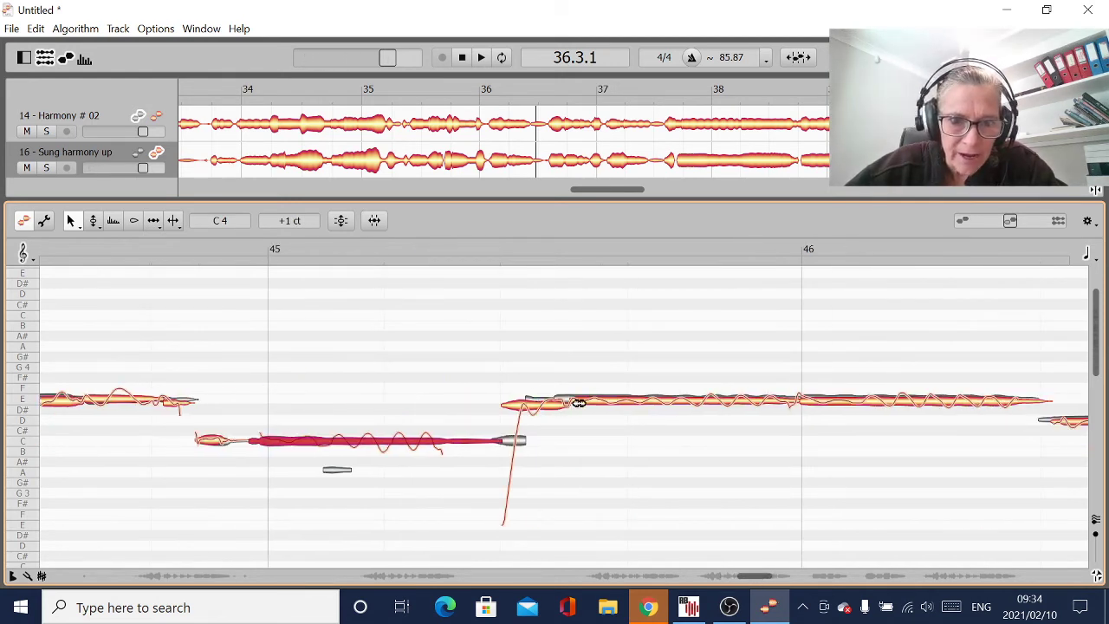
- Lower the short sung note before the long E4 in bar 45 to C4 and move both of its boundaries earlier
left_click_drag(532, 409, 488, 442)
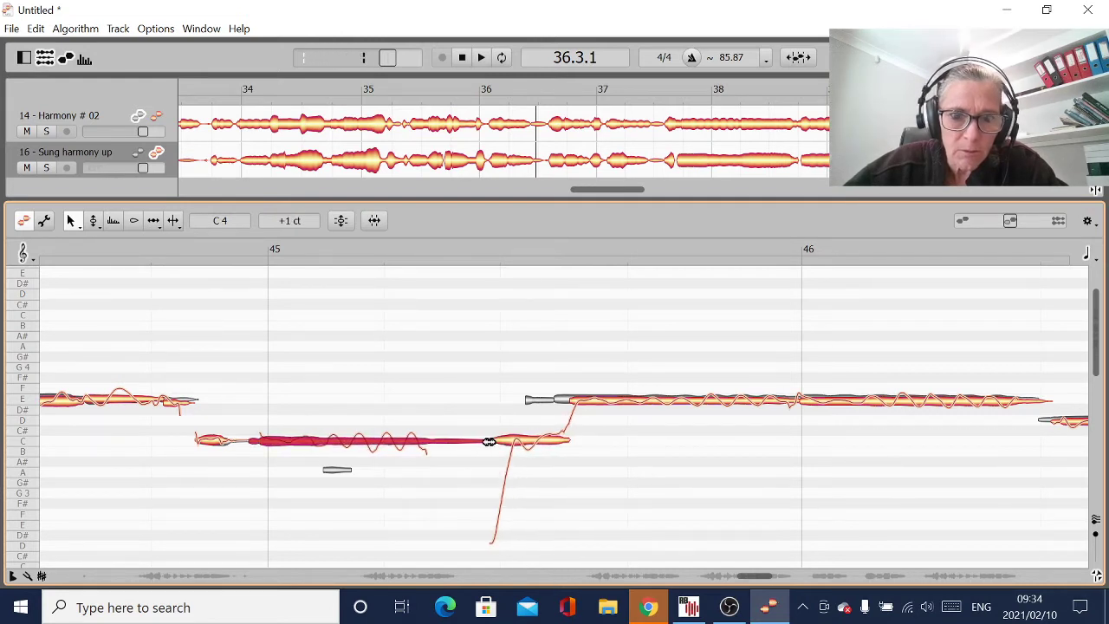
left_click_drag(565, 440, 549, 437)
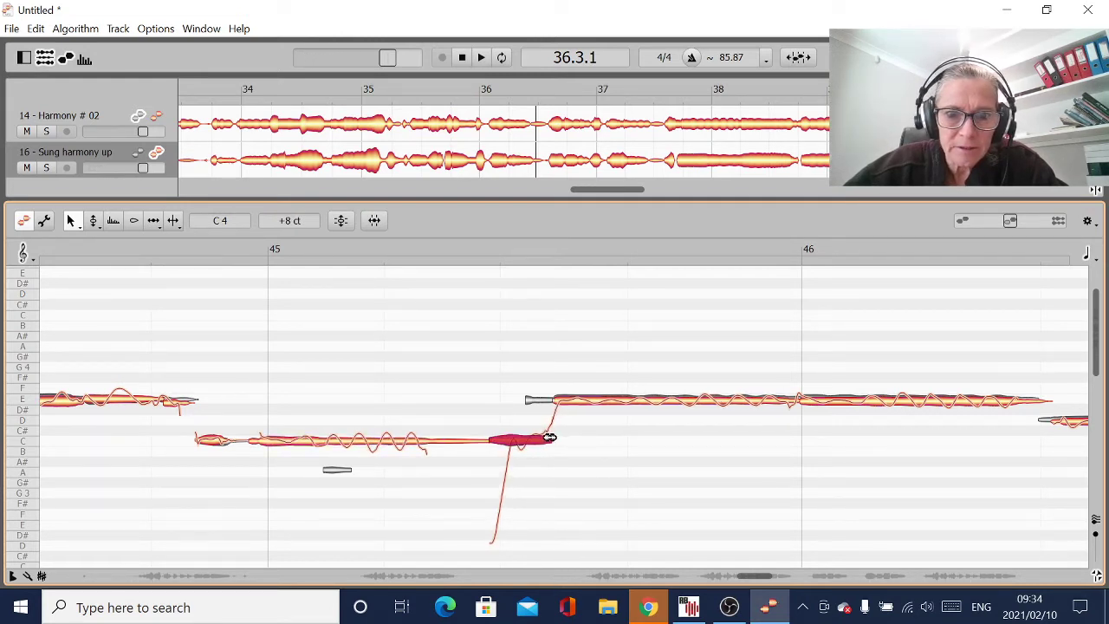
left_click(728, 607)
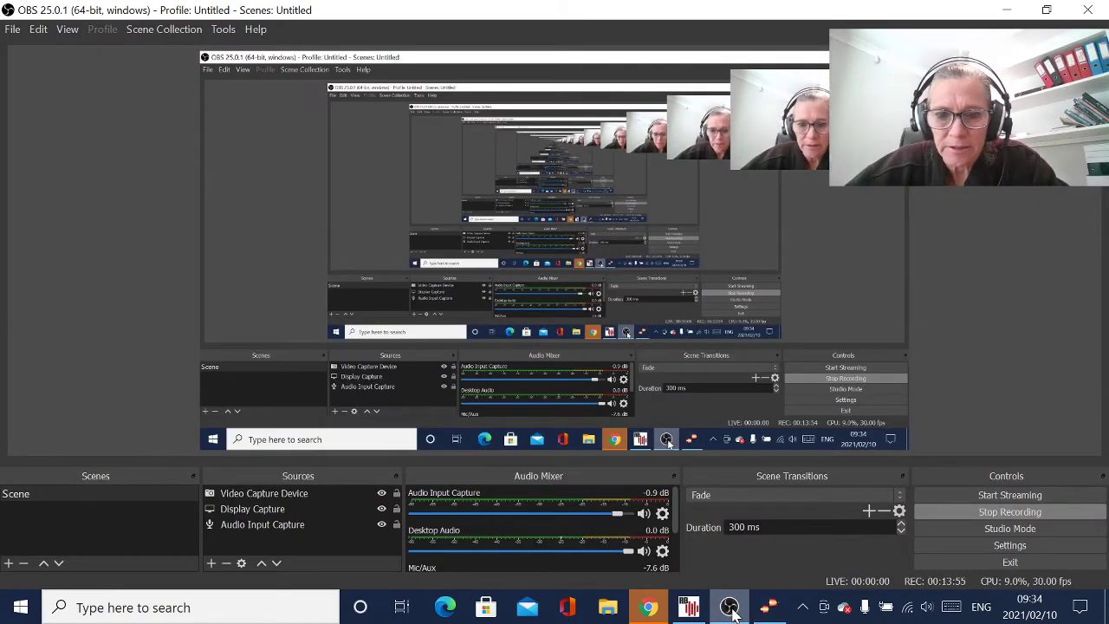
left_click(775, 611)
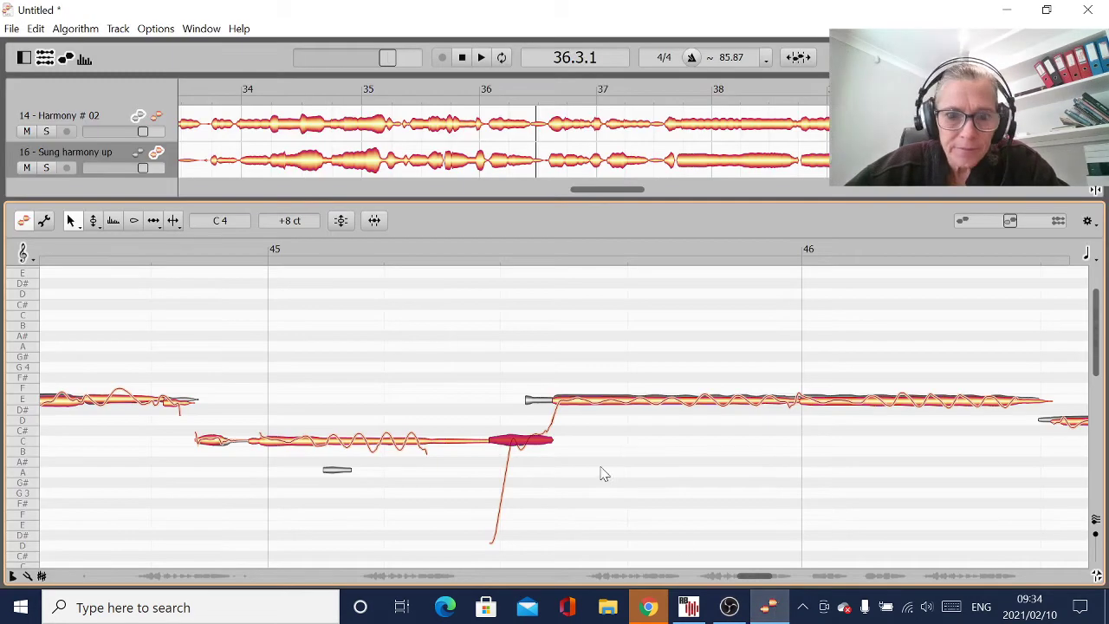
left_click(318, 520)
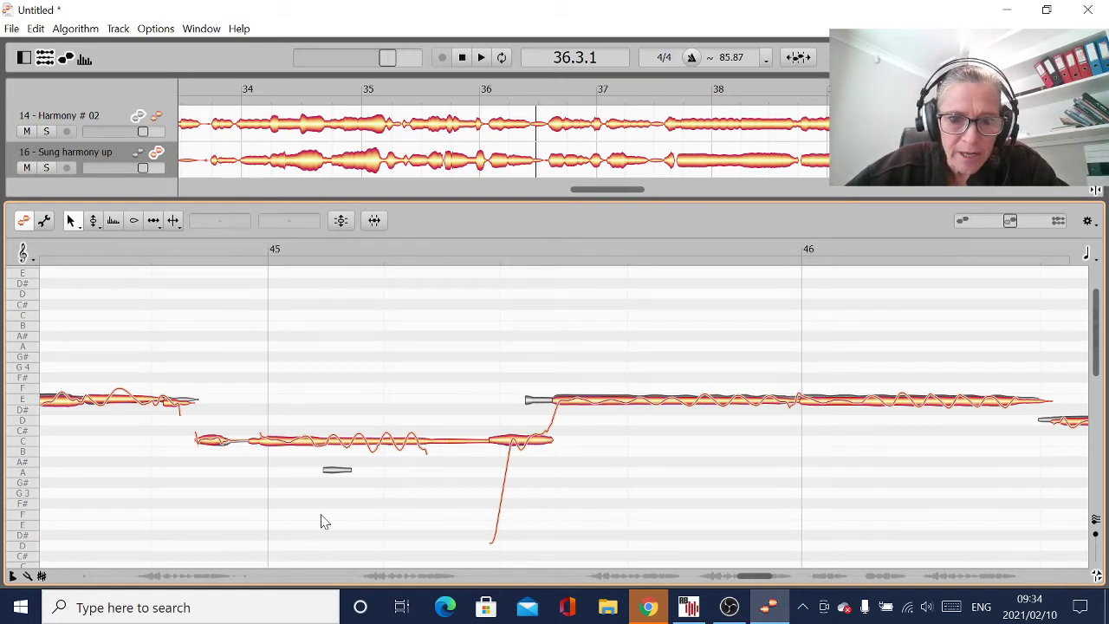
- Move the starts of the sung D4 note and the following B3 note in bar 46 earlier to match the reference
left_click_drag(754, 583, 768, 587)
left_click_drag(576, 426, 559, 427)
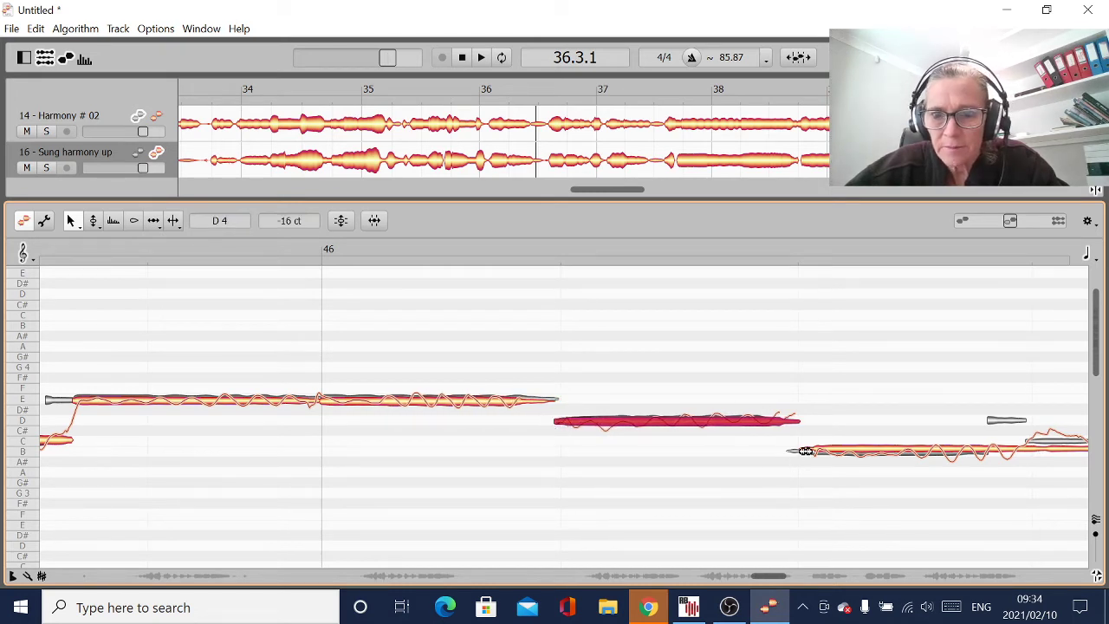
left_click_drag(797, 451, 792, 451)
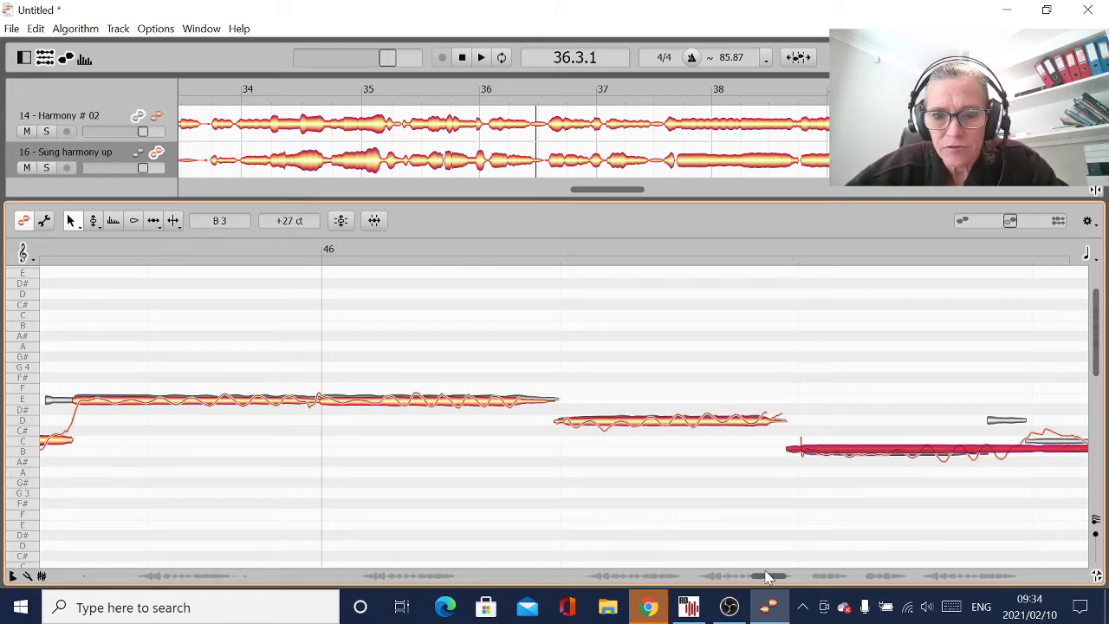
- Split the long sung note before bar 47 where its pitch rises from B3 to C4, in line with the reference
left_click_drag(766, 579, 774, 580)
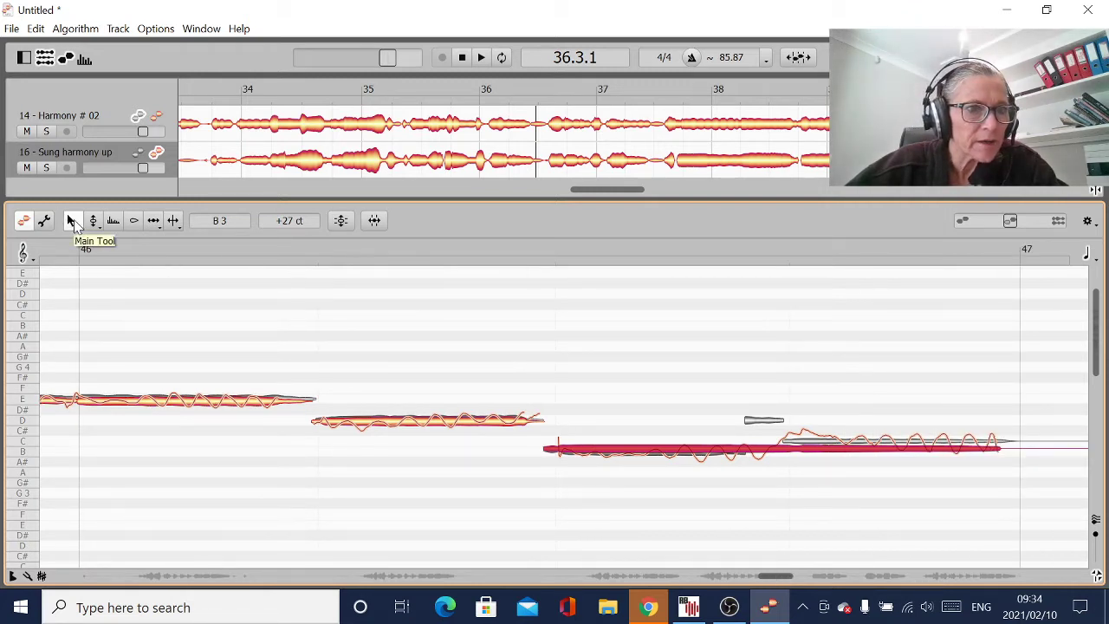
left_click(171, 220)
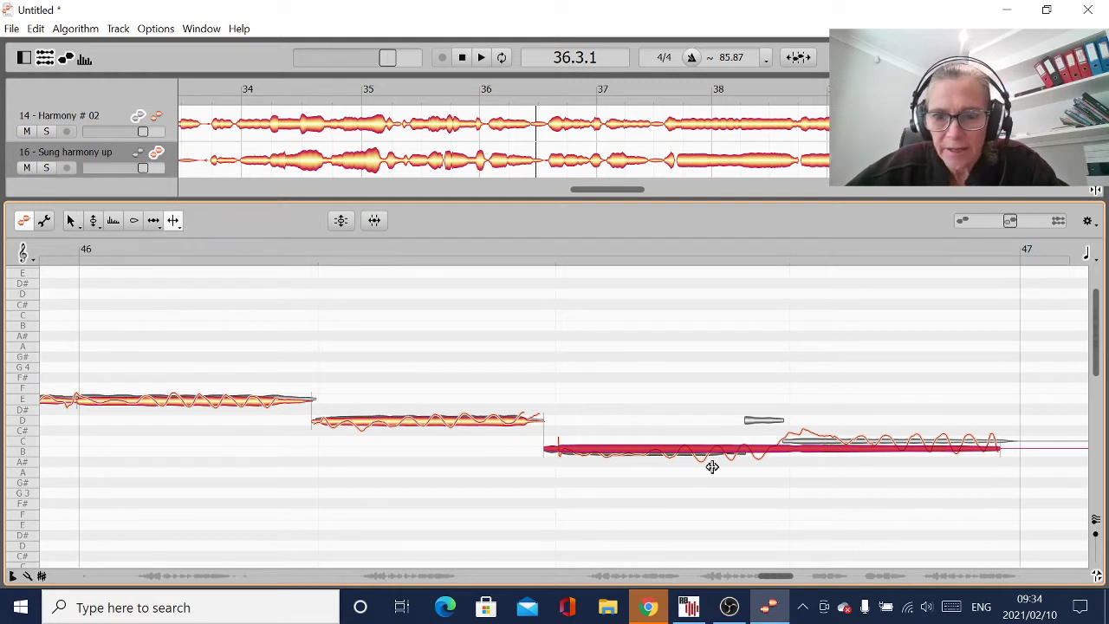
double_click(778, 447)
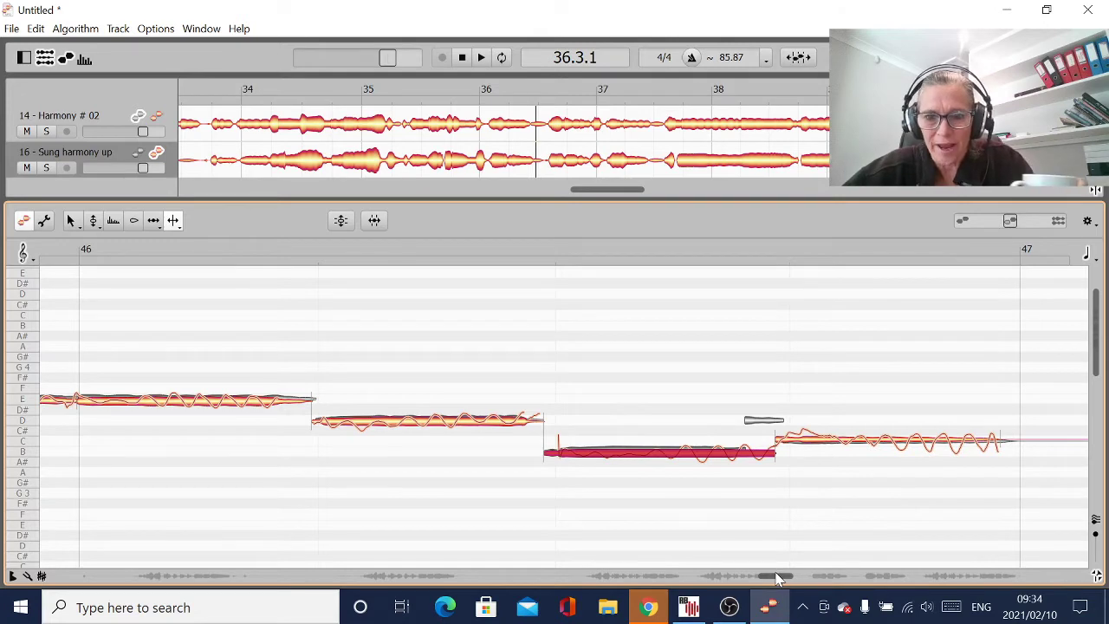
- Play back the edited harmony from before bar 42 into bar 47, following the notes, and stop
left_click_drag(777, 581, 708, 589)
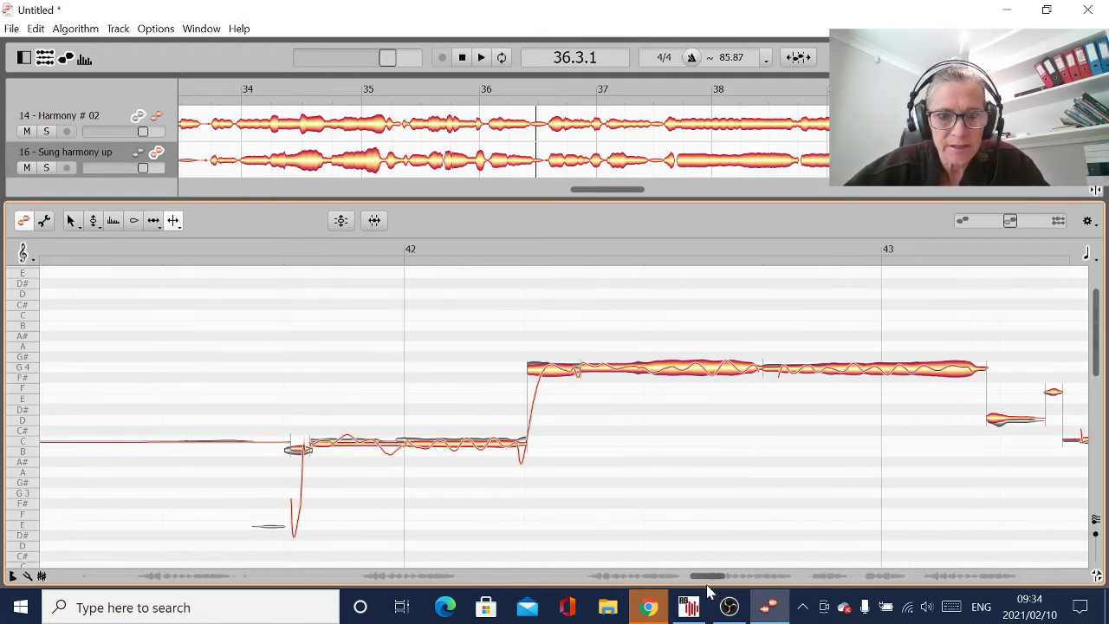
left_click(235, 524)
key("space")
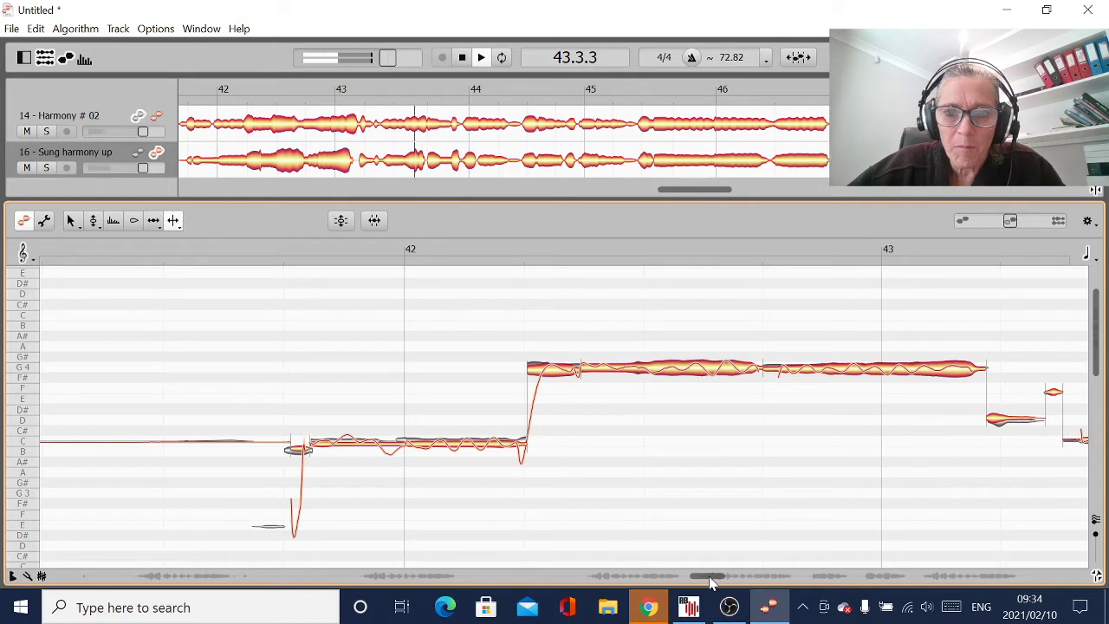
left_click_drag(709, 583, 727, 587)
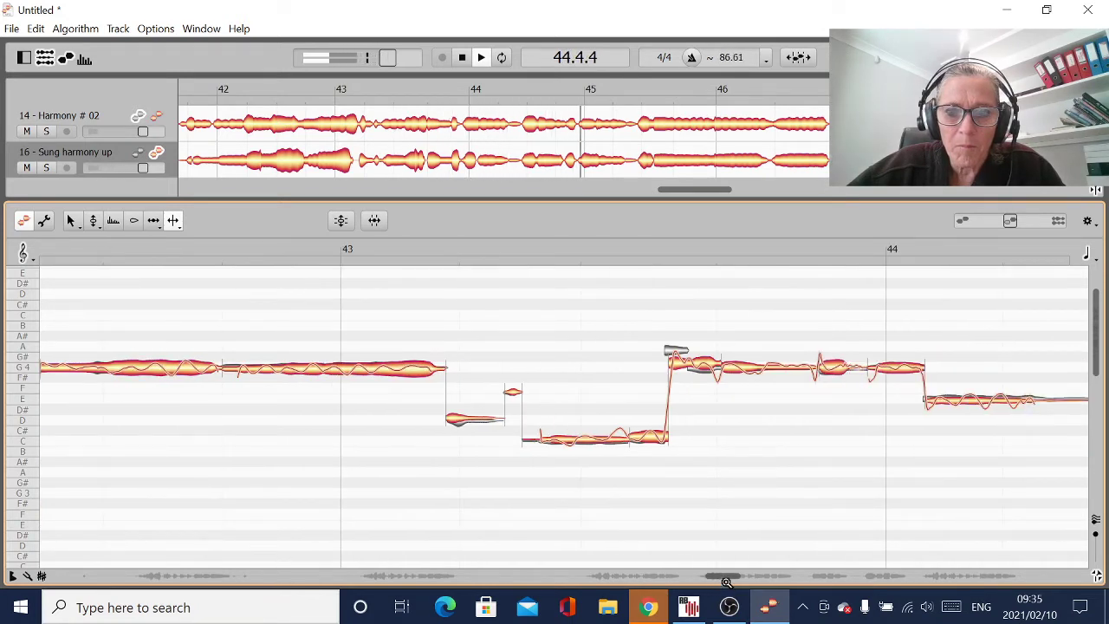
left_click_drag(724, 579, 749, 579)
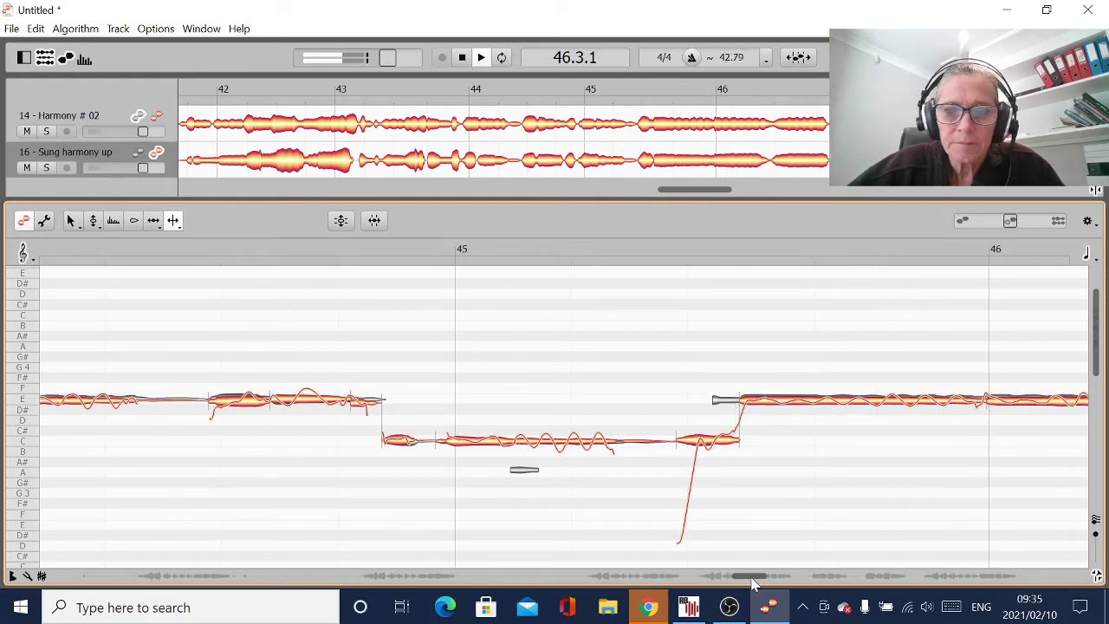
left_click_drag(751, 581, 775, 581)
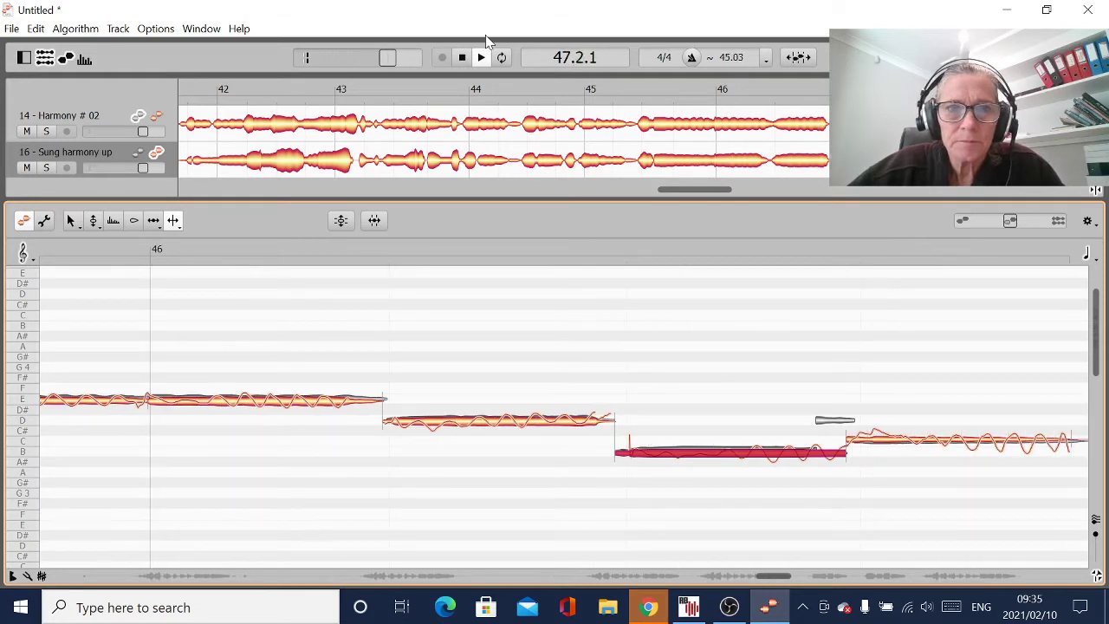
left_click(464, 57)
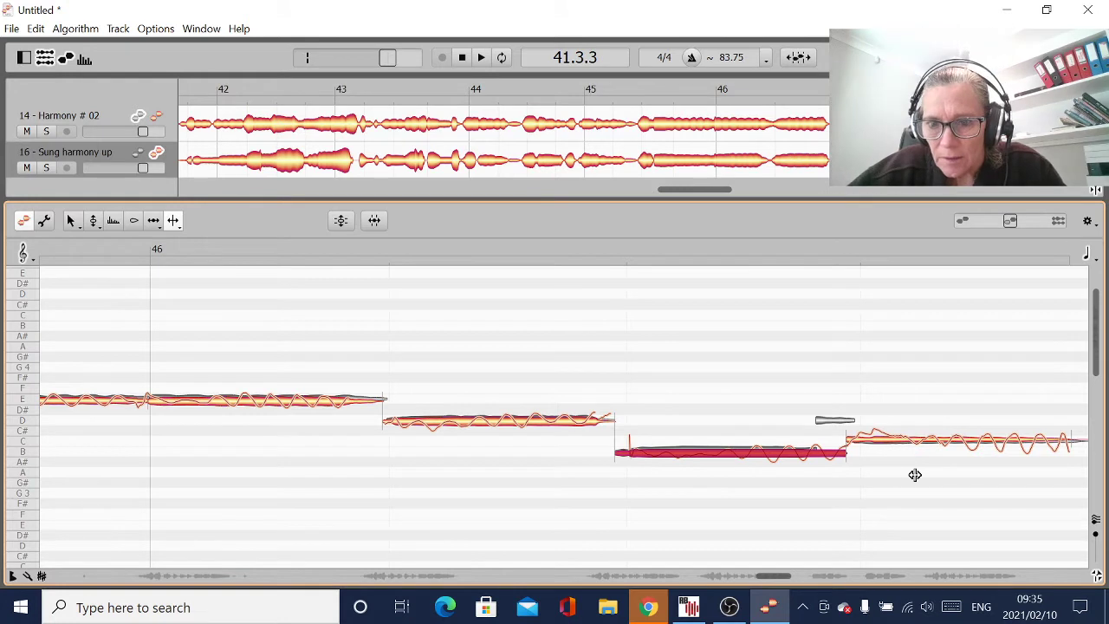
- Display the sung notes around bar 48 vertically offset from the reference notes
left_click_drag(774, 579, 817, 579)
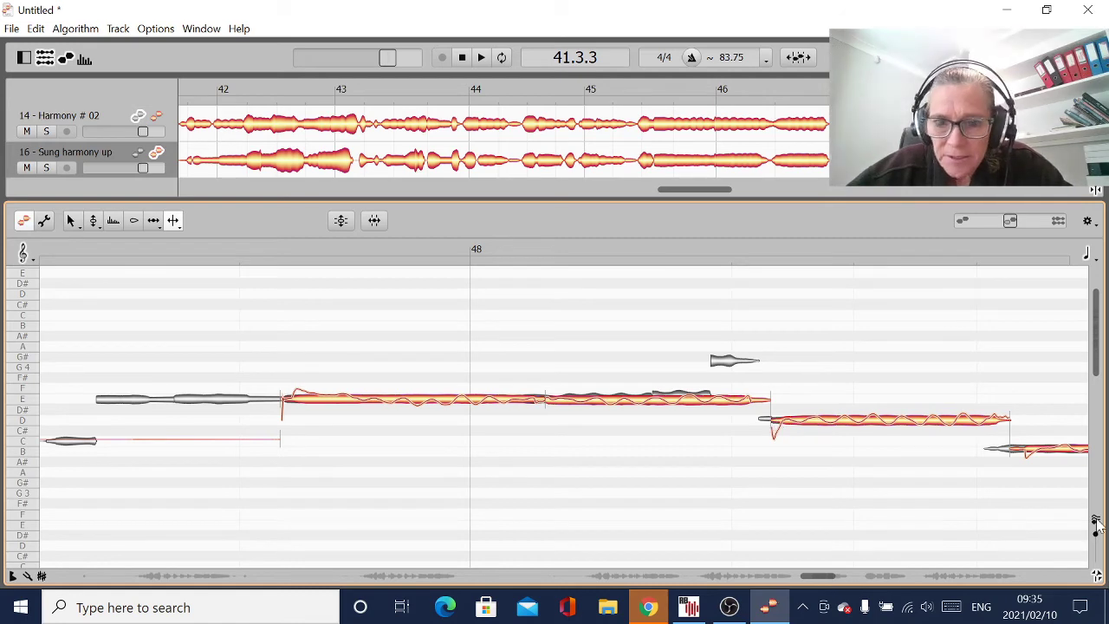
key("Up")
key("Up")
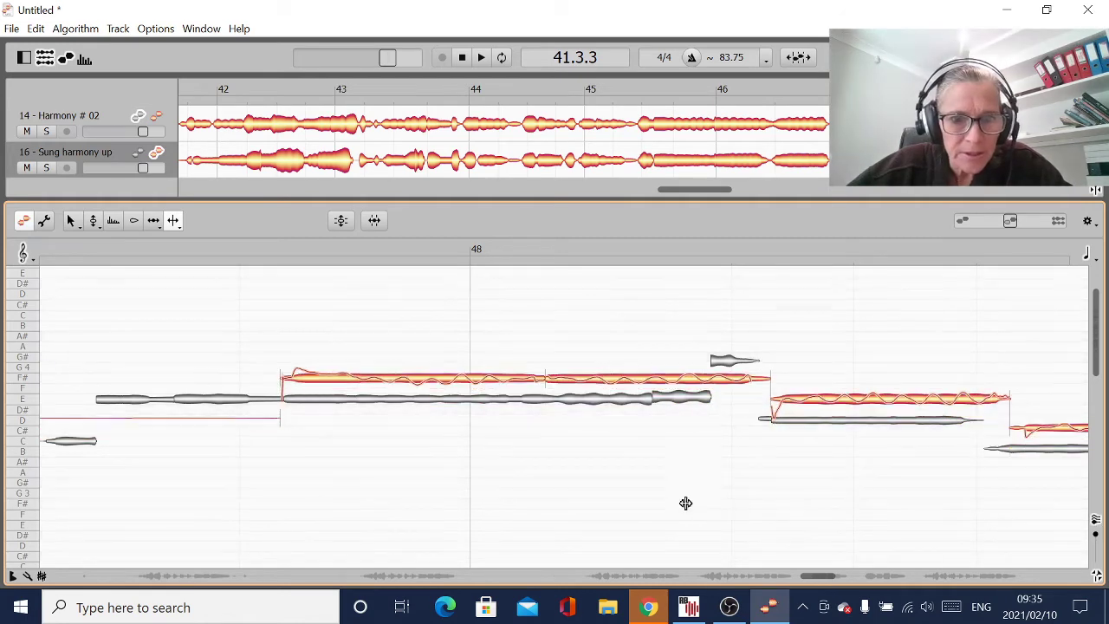
left_click(546, 379)
double_click(525, 380)
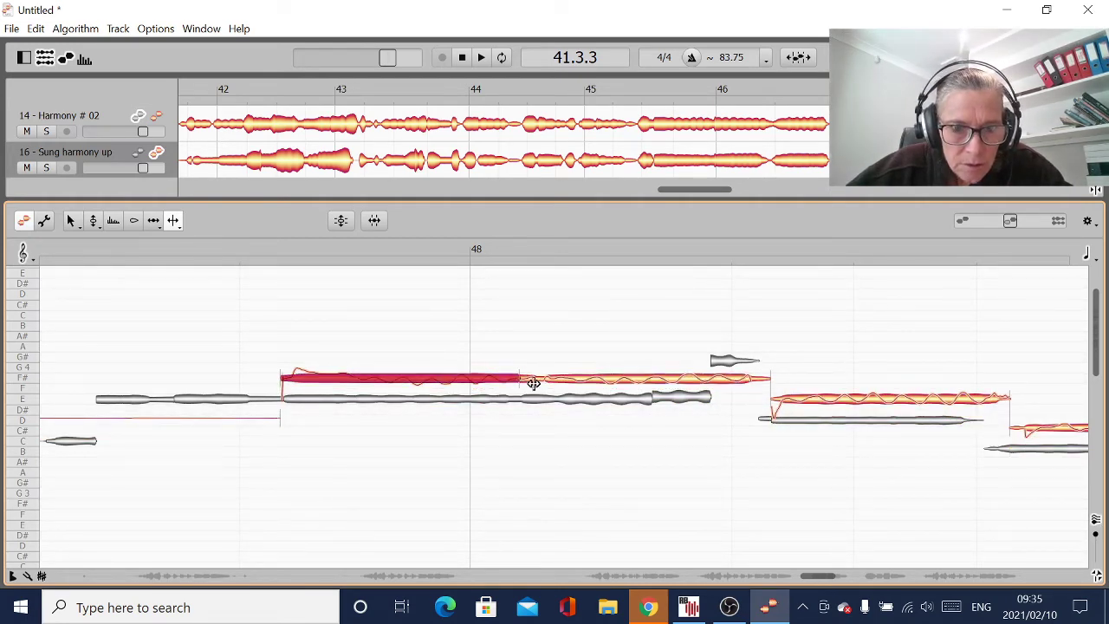
left_click(35, 29)
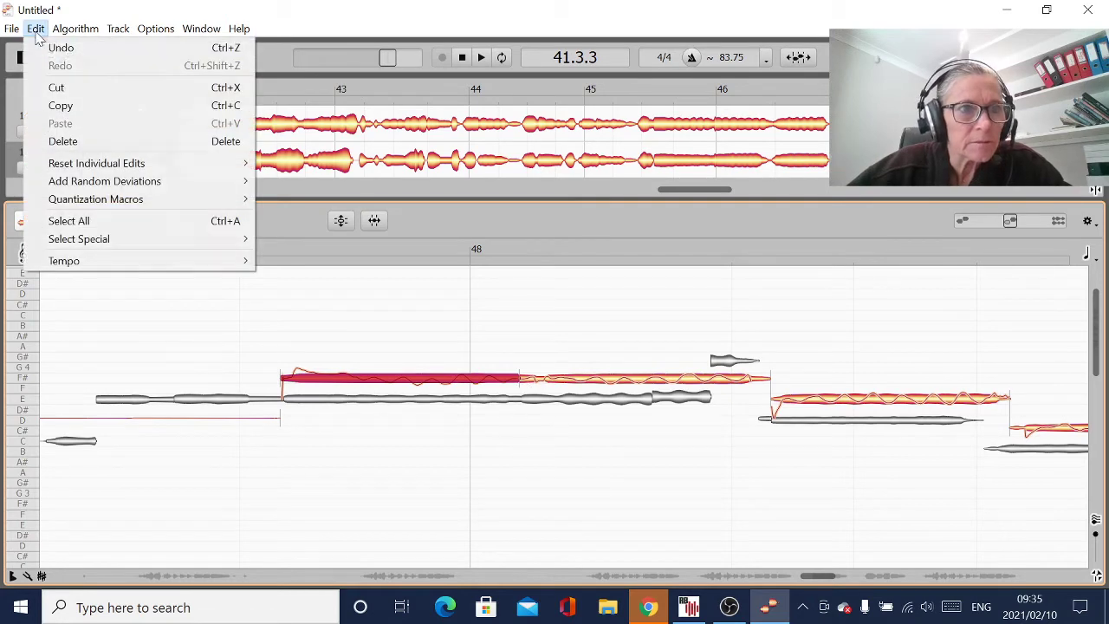
left_click(52, 45)
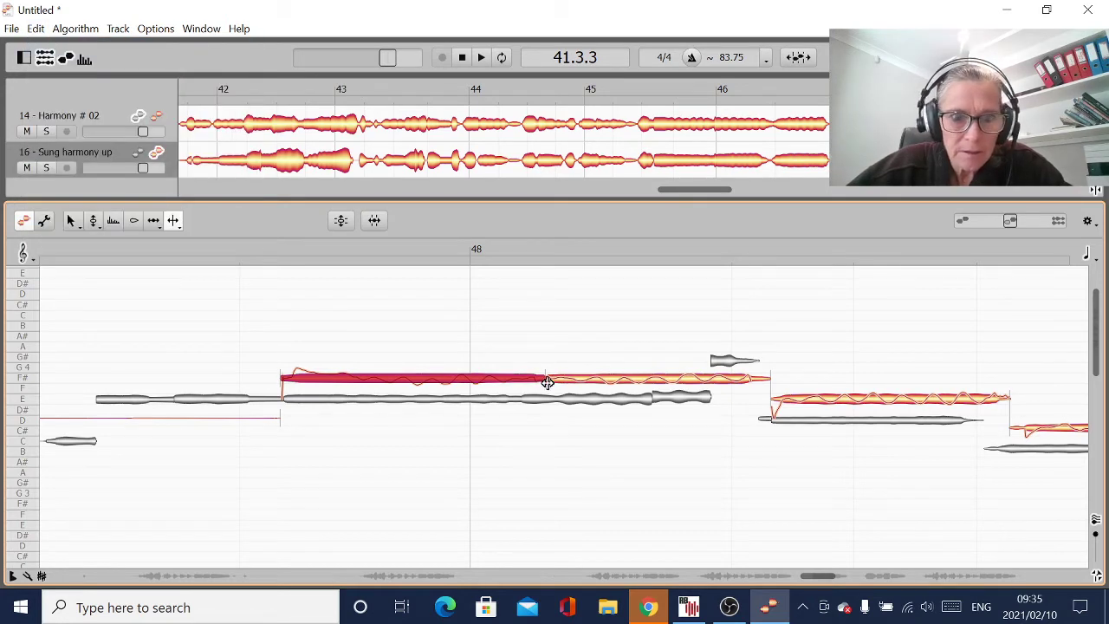
- Move the boundaries between the sung E4, D4 and B3 notes in bar 48 earlier to match the reference, and remove the display offset
left_click(72, 221)
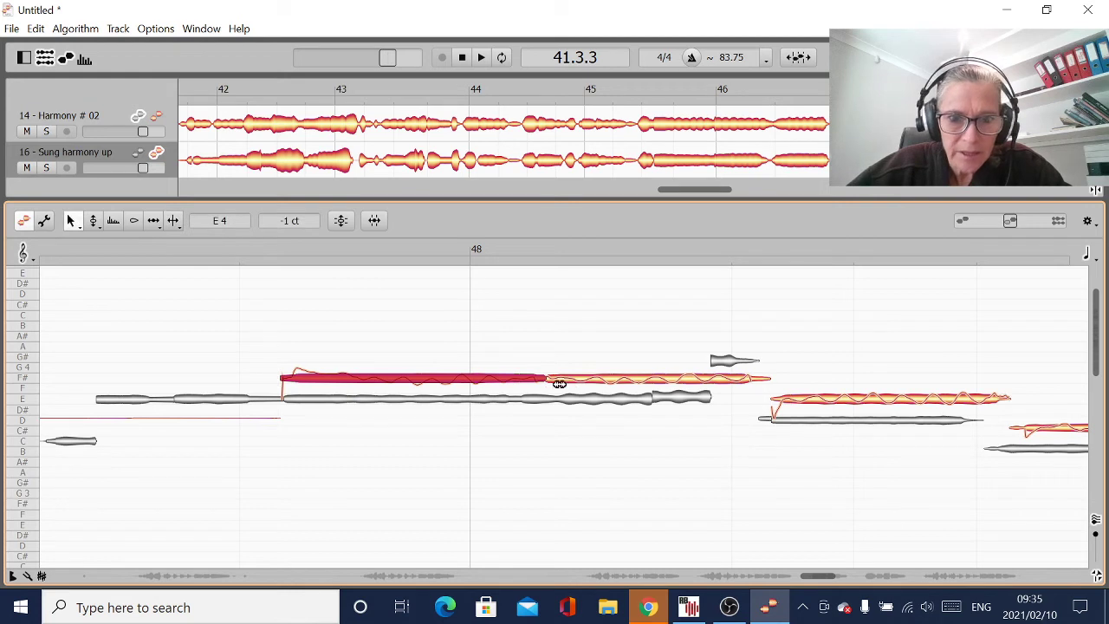
left_click_drag(548, 380, 521, 383)
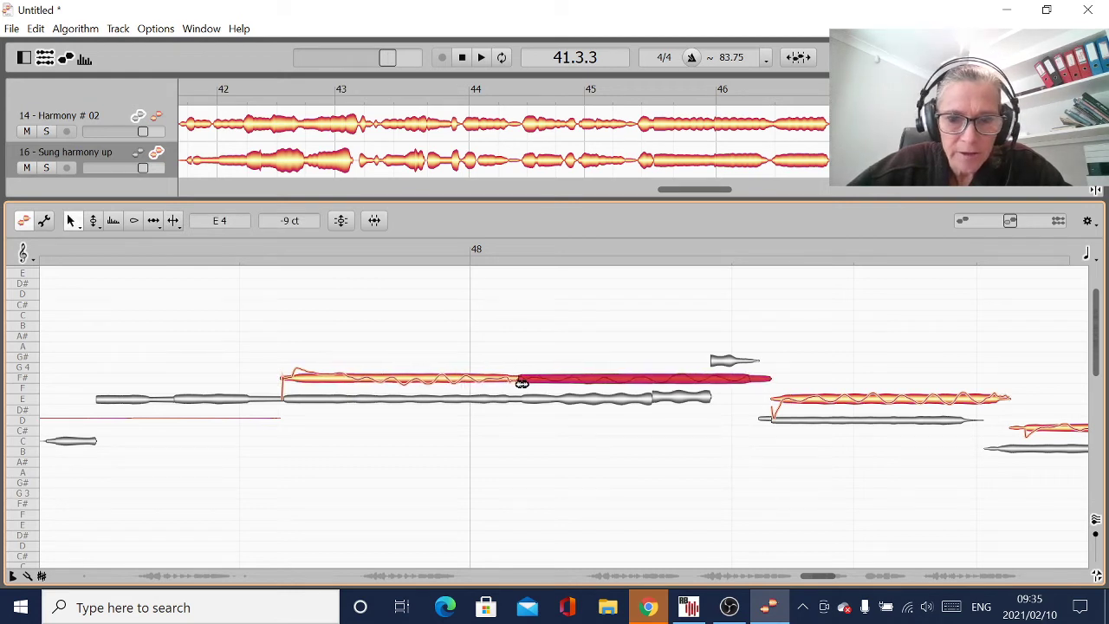
left_click_drag(773, 401, 766, 400)
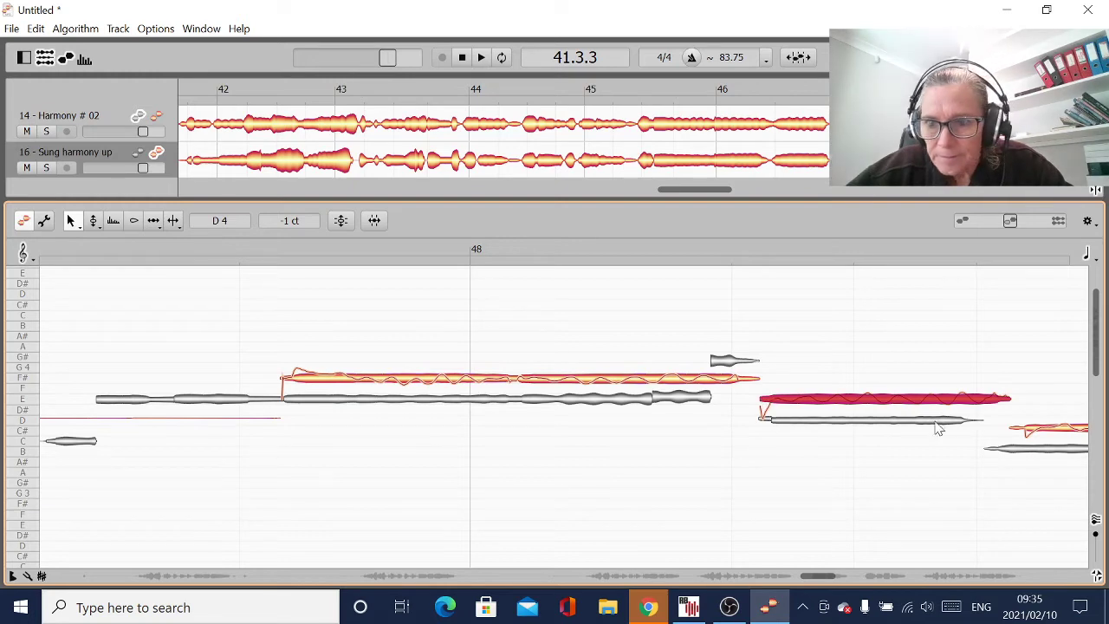
left_click_drag(1016, 427, 988, 432)
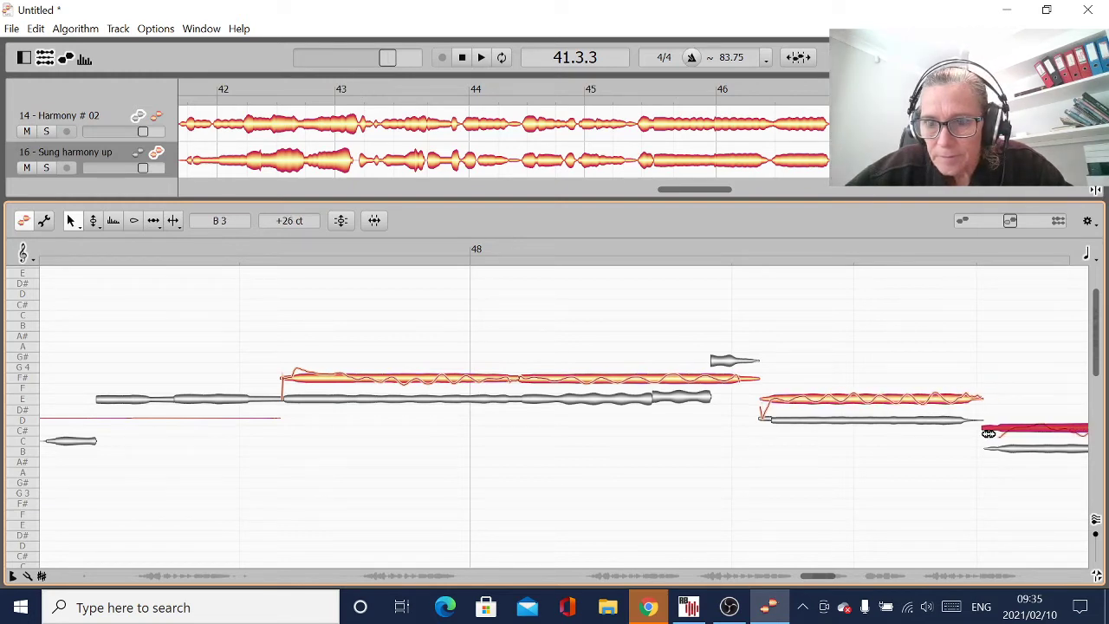
left_click(1096, 523)
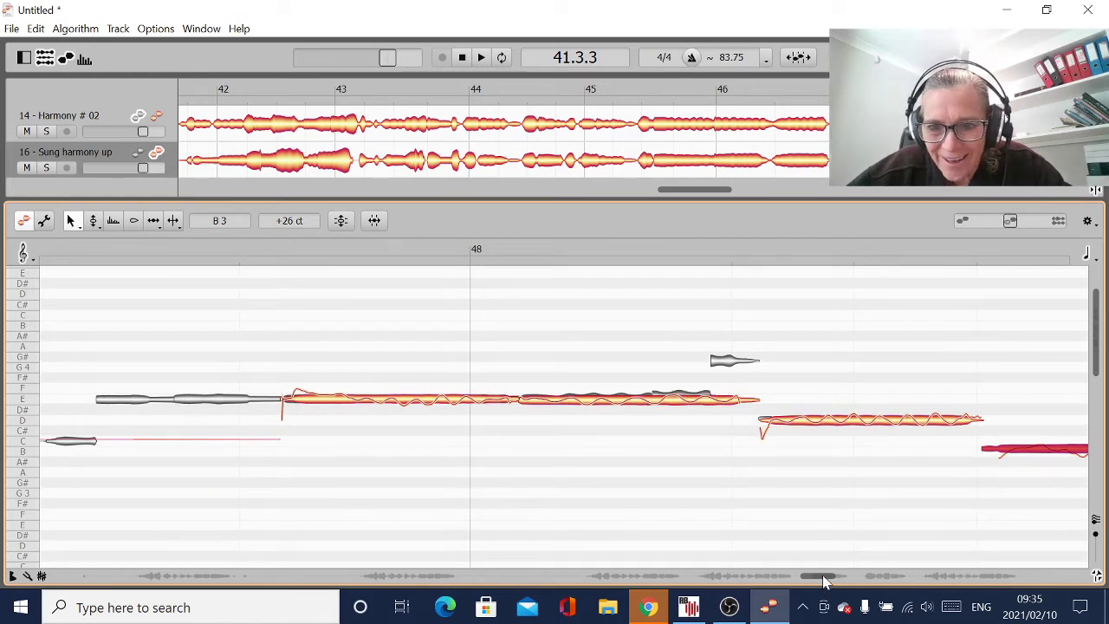
- Split the long sung note in bar 53 at its pitch change, and lower the second part to C4, starting at the reference
left_click_drag(825, 581, 888, 591)
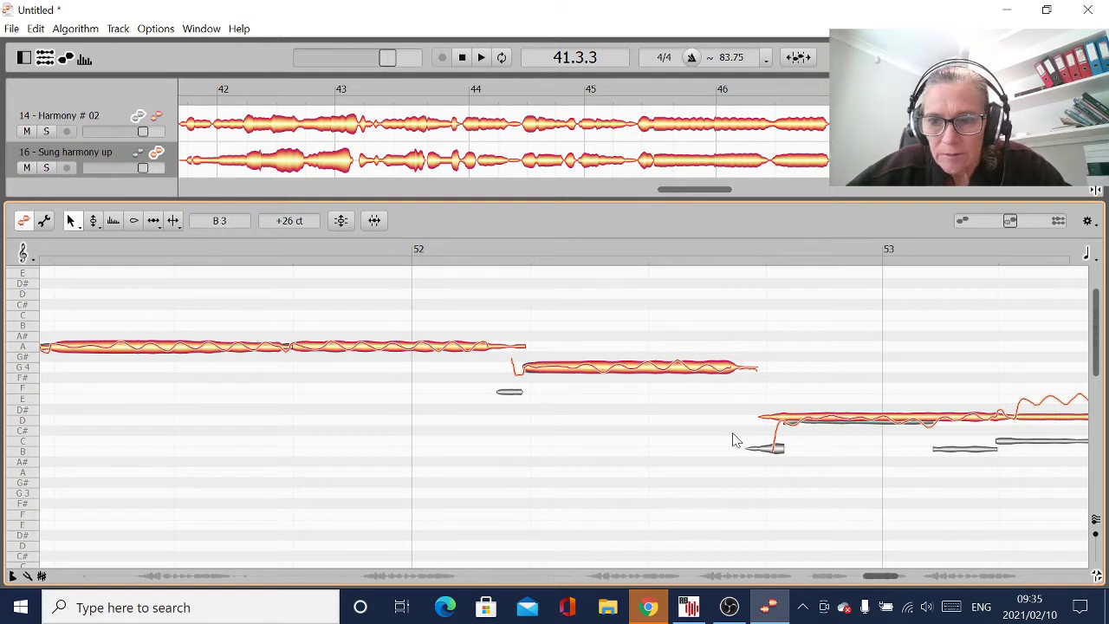
left_click_drag(886, 581, 893, 586)
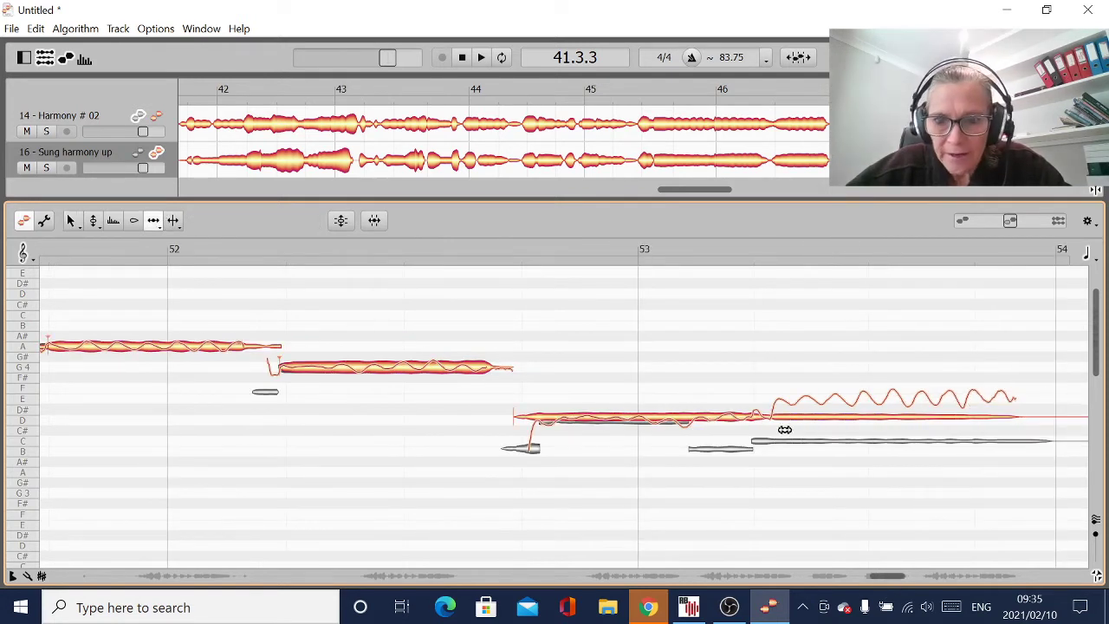
left_click(762, 417)
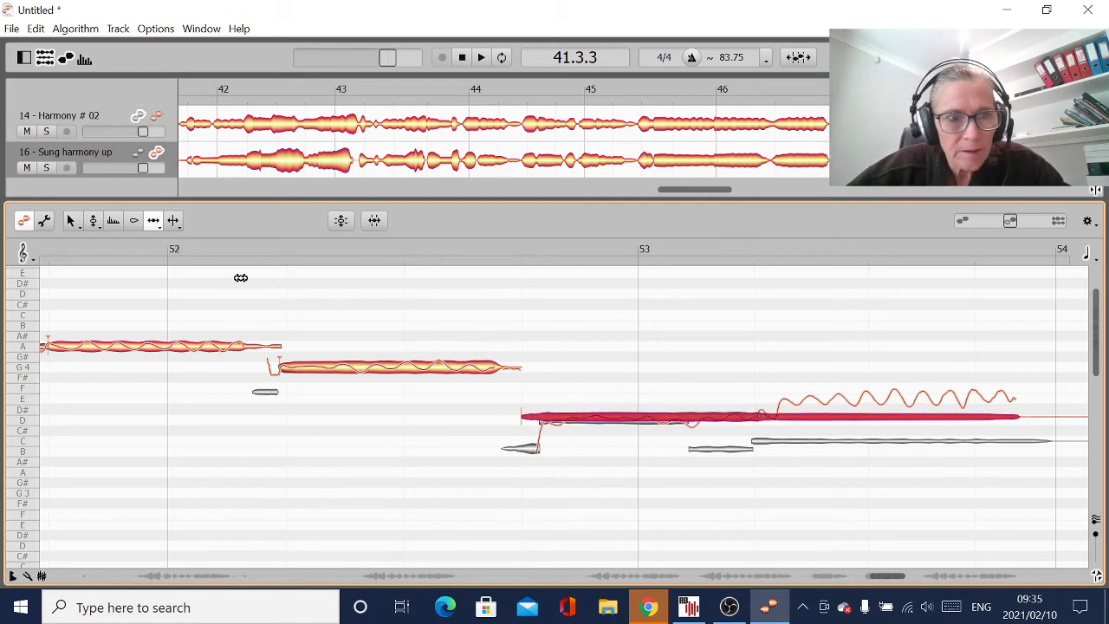
double_click(768, 418)
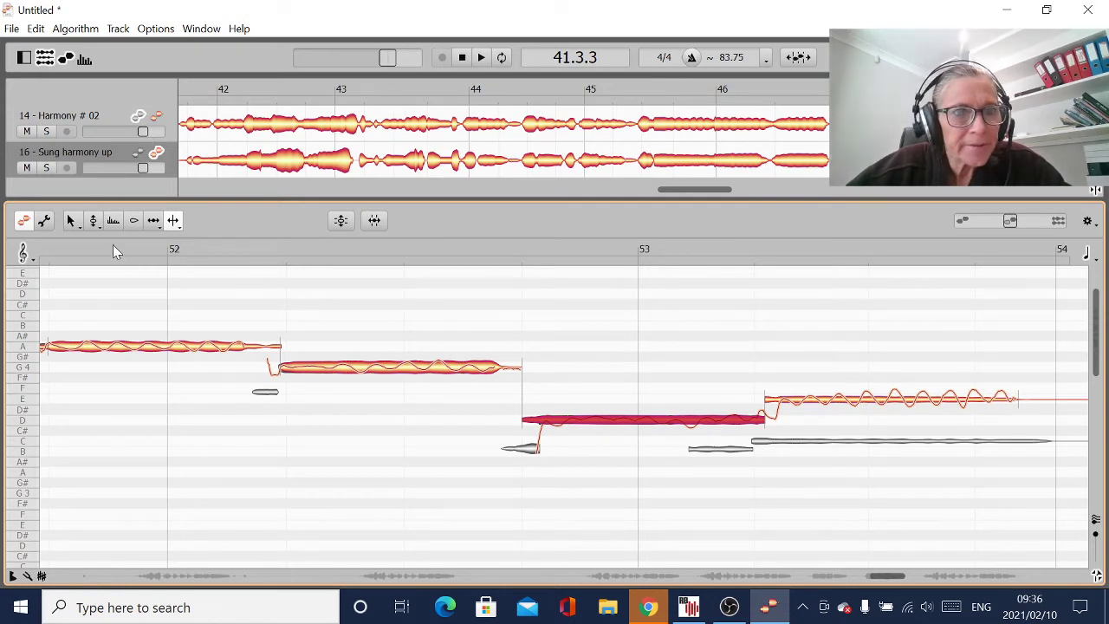
left_click(73, 222)
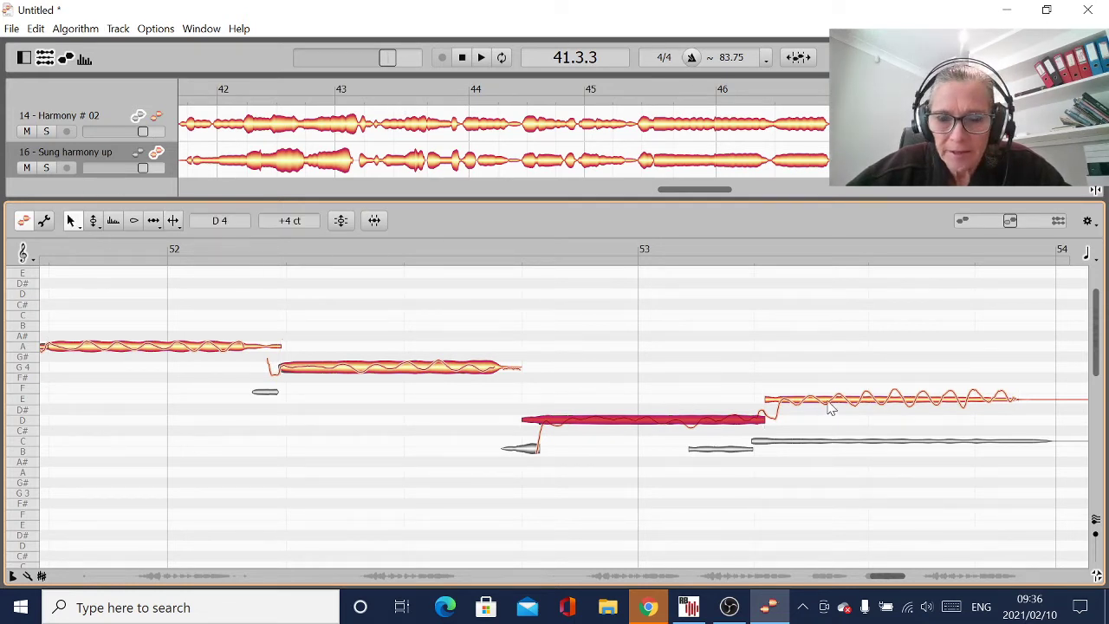
left_click_drag(830, 409, 754, 442)
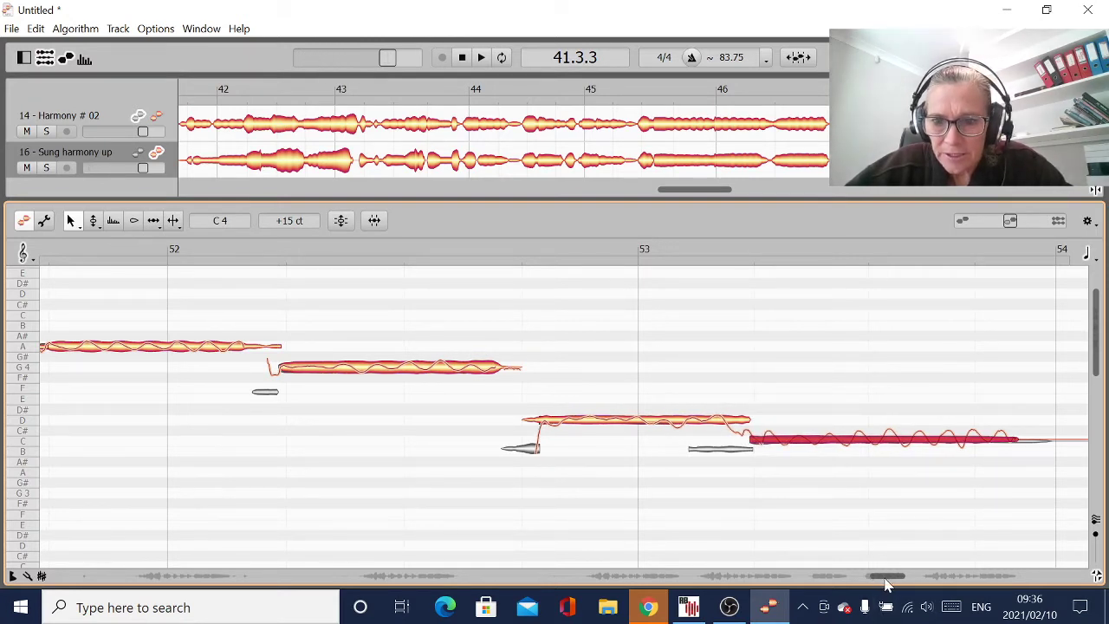
- Play back the sung harmony from just before bar 48 into bar 54, following the notes, and stop
left_click_drag(884, 576, 819, 592)
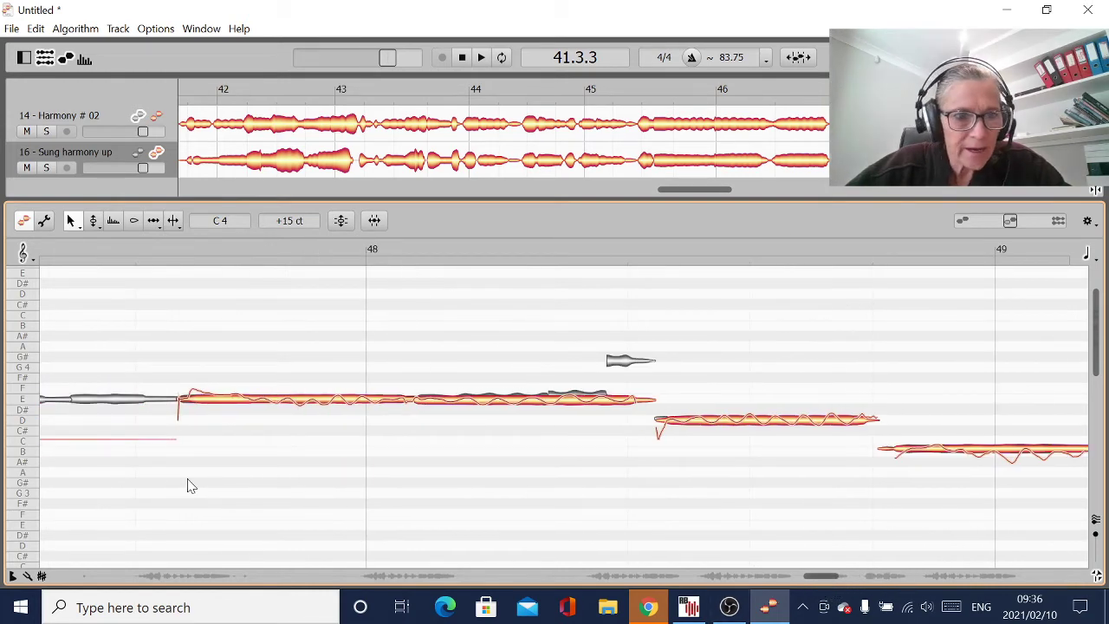
left_click(122, 515)
key("space")
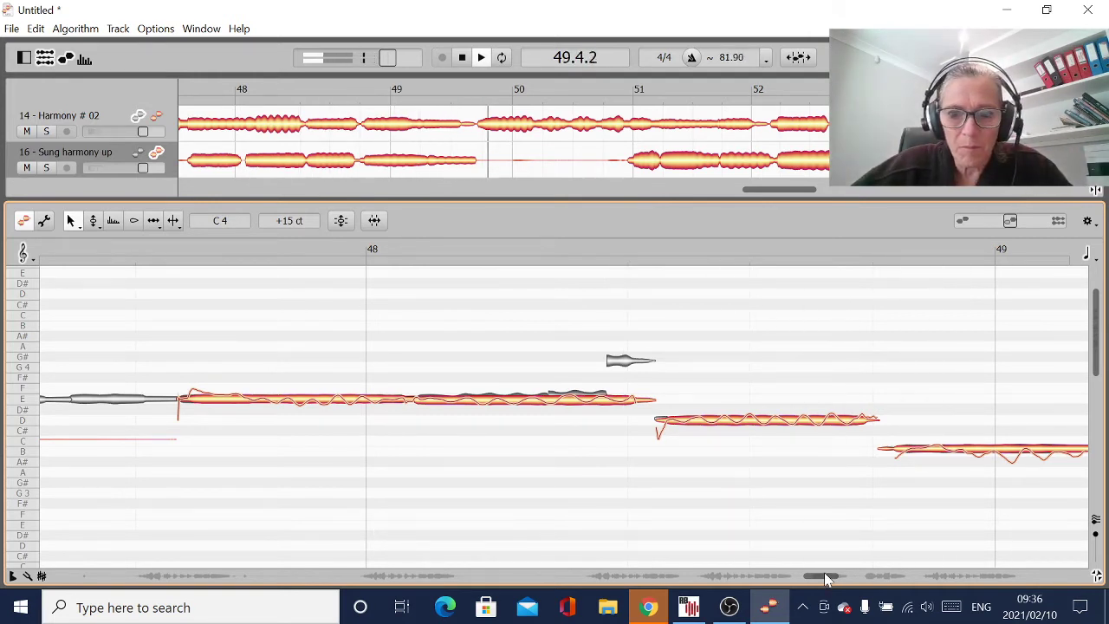
left_click_drag(825, 579, 899, 583)
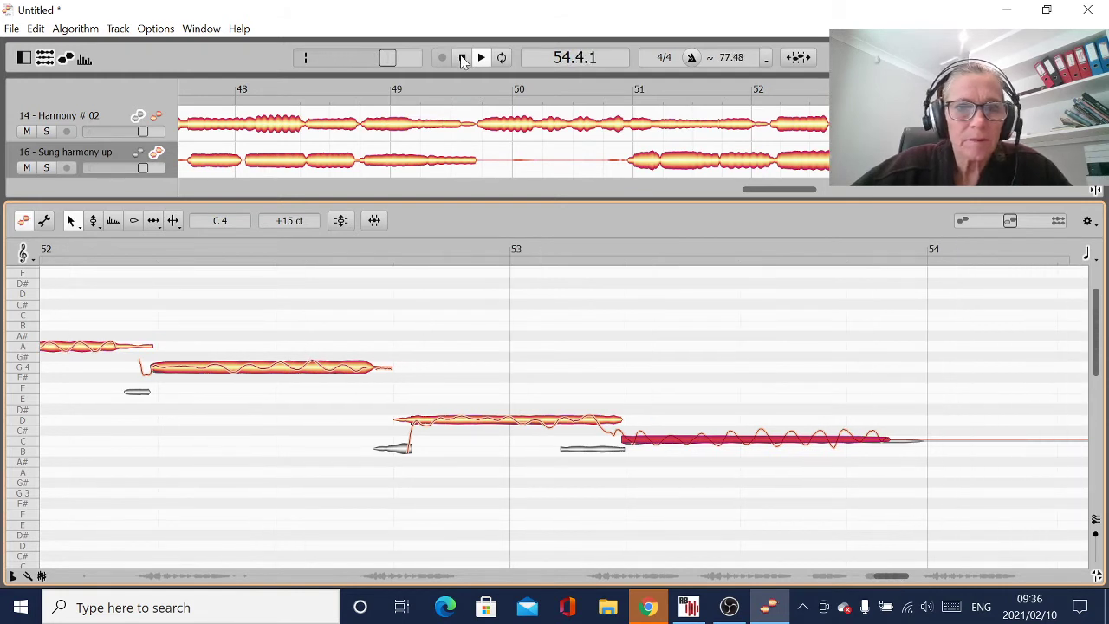
left_click(462, 57)
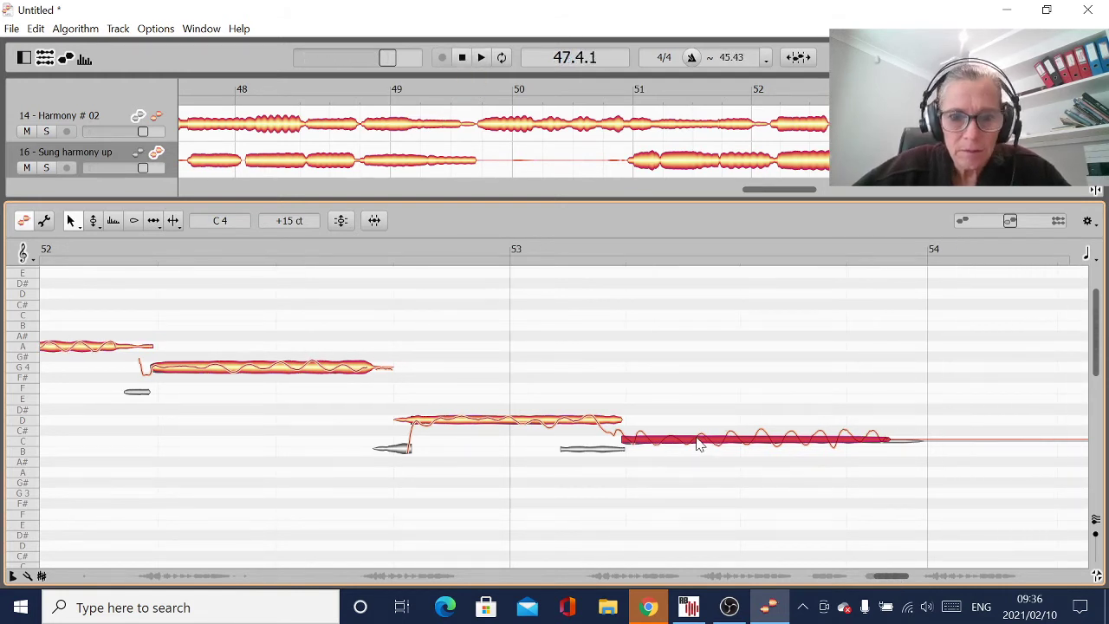
- Lower the last sung note of bar 53 to B3 and the two low notes in bar 55 to C4, ending them at the reference
left_click_drag(700, 441, 702, 450)
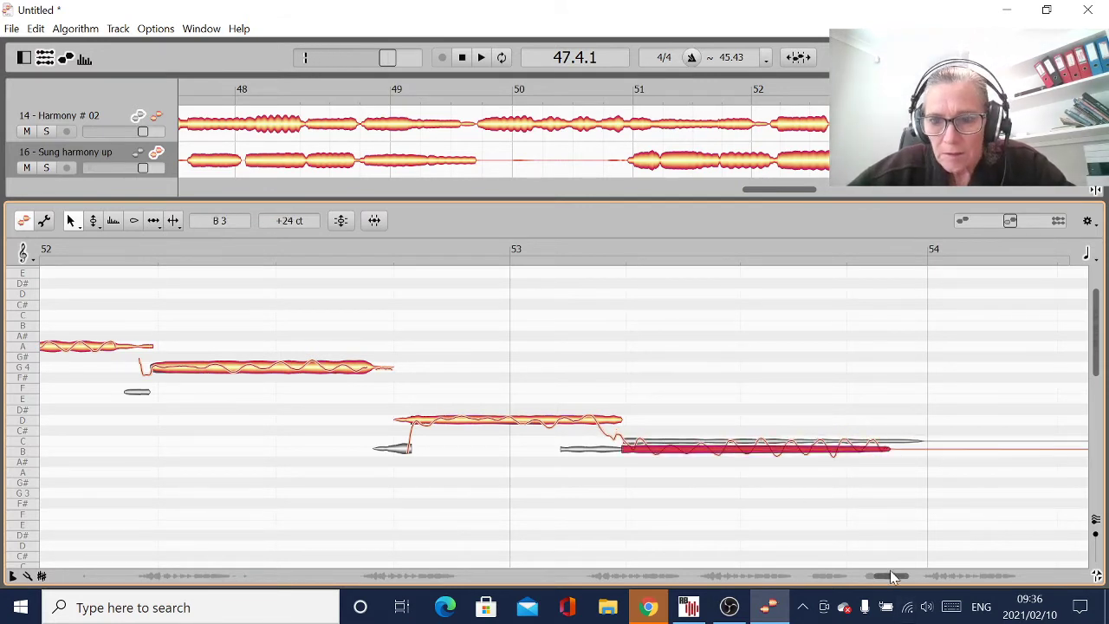
left_click_drag(895, 583, 934, 587)
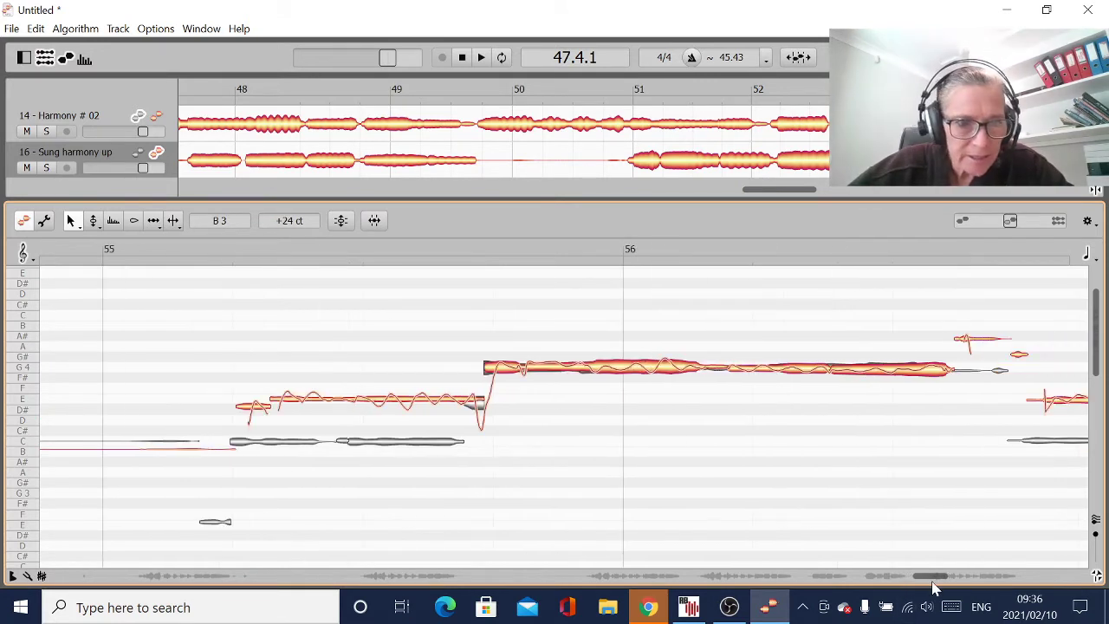
left_click_drag(248, 414, 249, 449)
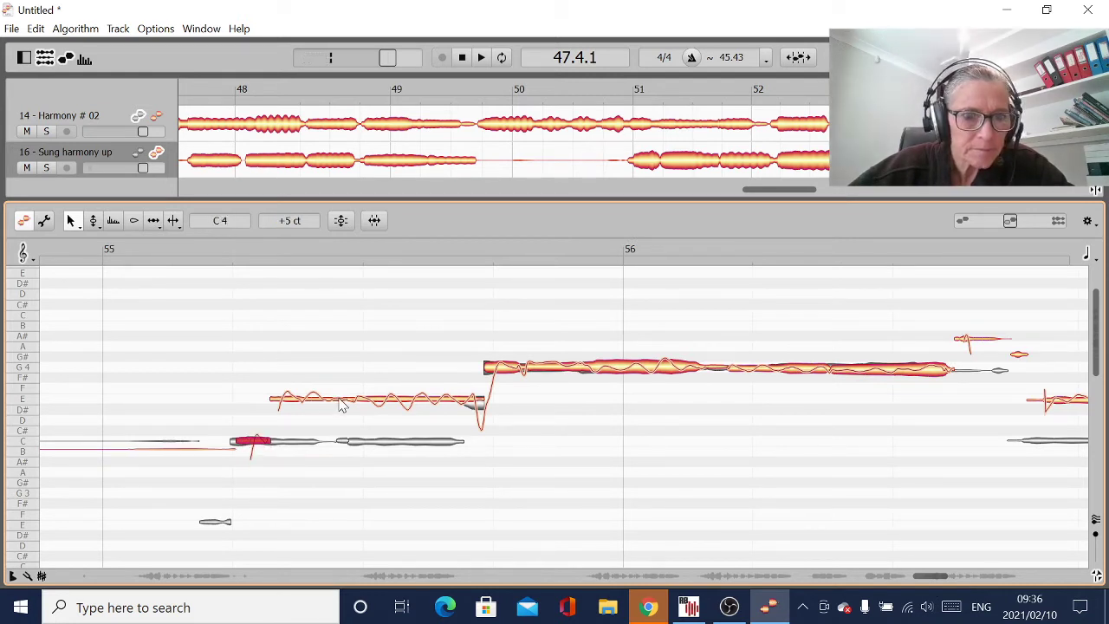
left_click_drag(343, 406, 344, 446)
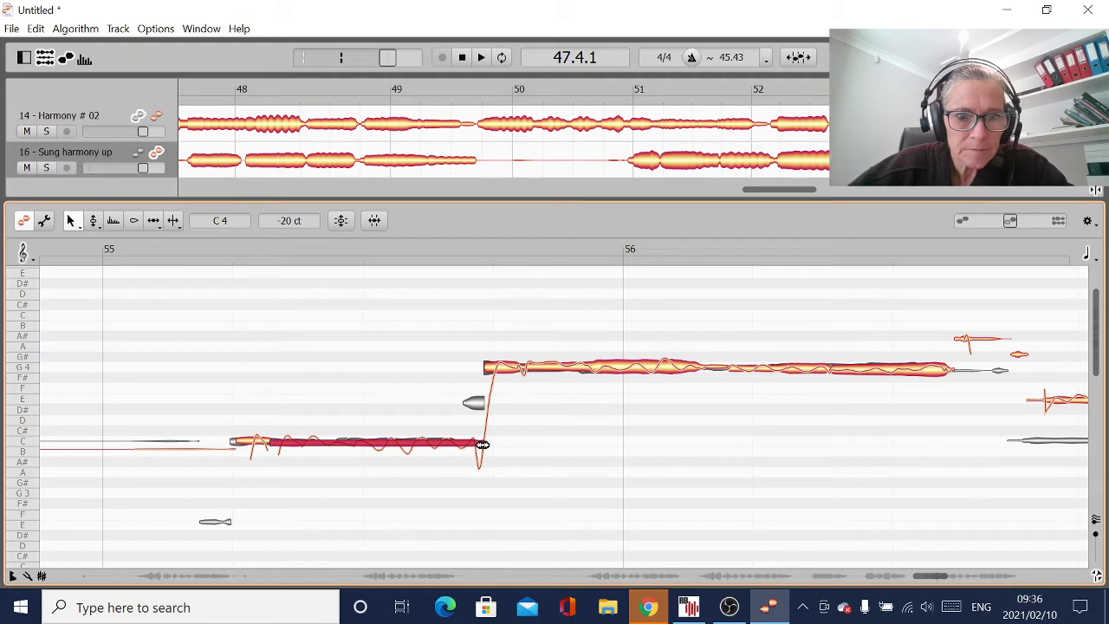
left_click_drag(482, 444, 459, 452)
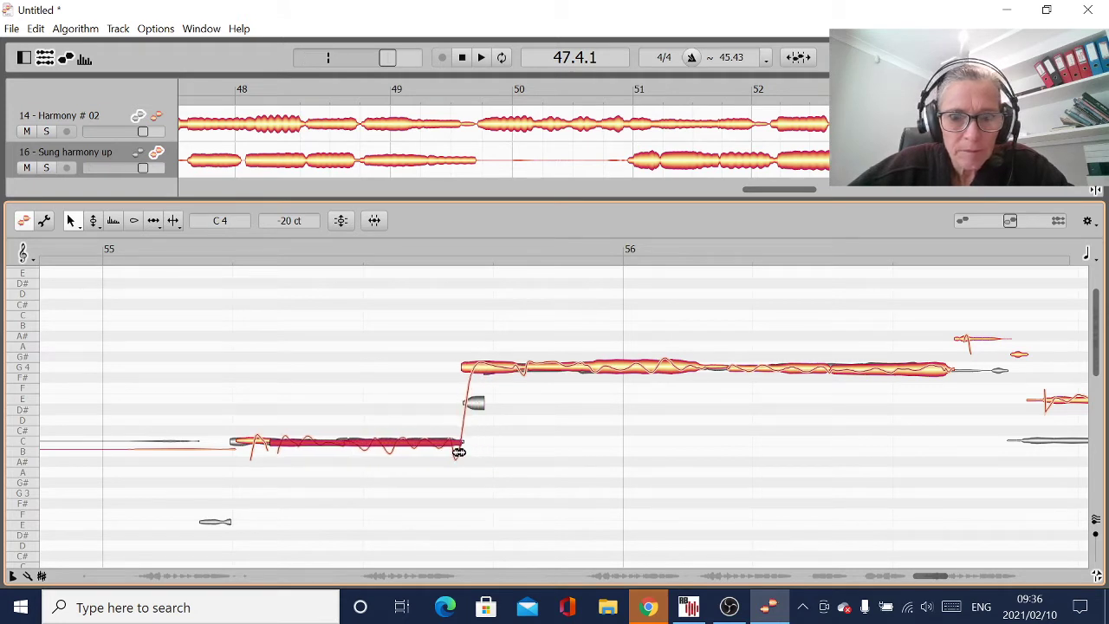
- Spread the unison tracks, move the boundaries between the sung G4 notes in bar 56 earlier to match the reference, and remove the spread
left_click(1096, 522)
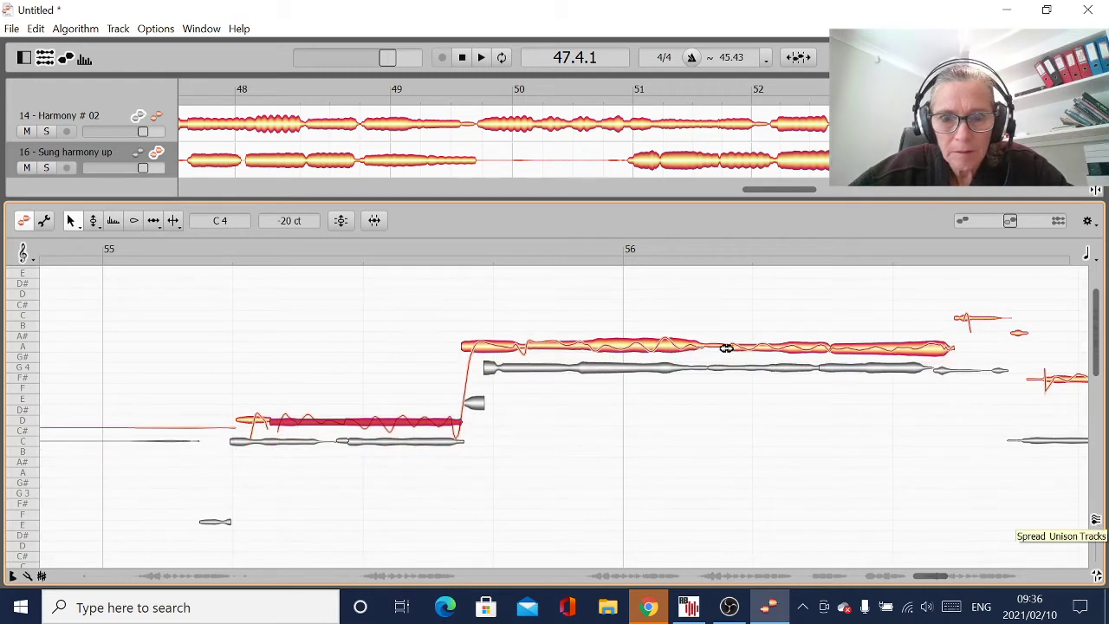
left_click_drag(726, 347, 711, 352)
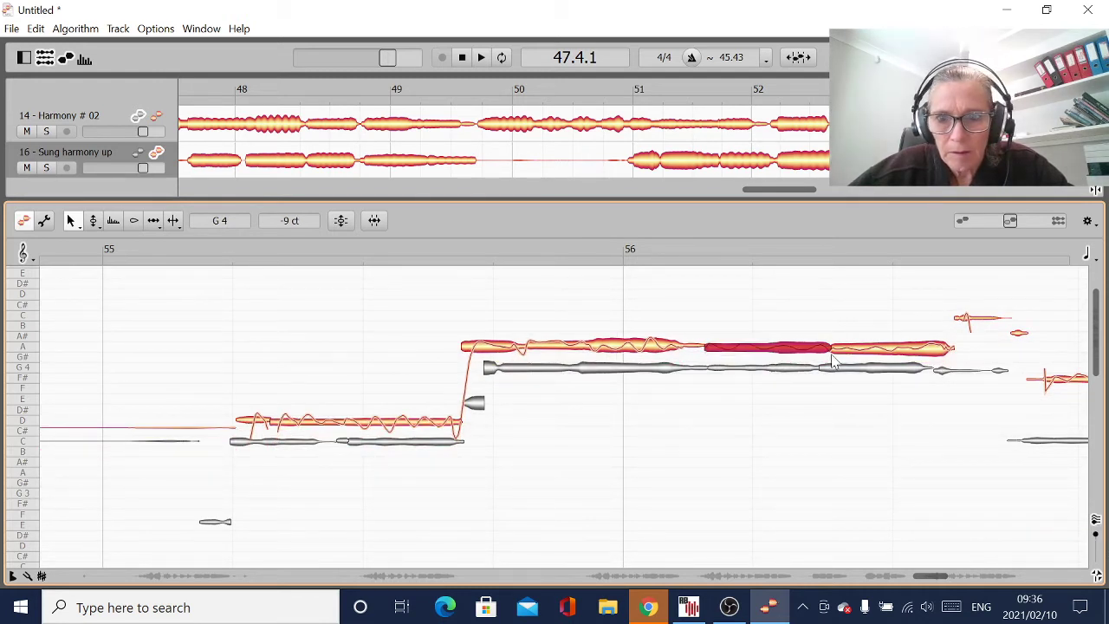
left_click_drag(830, 348, 816, 348)
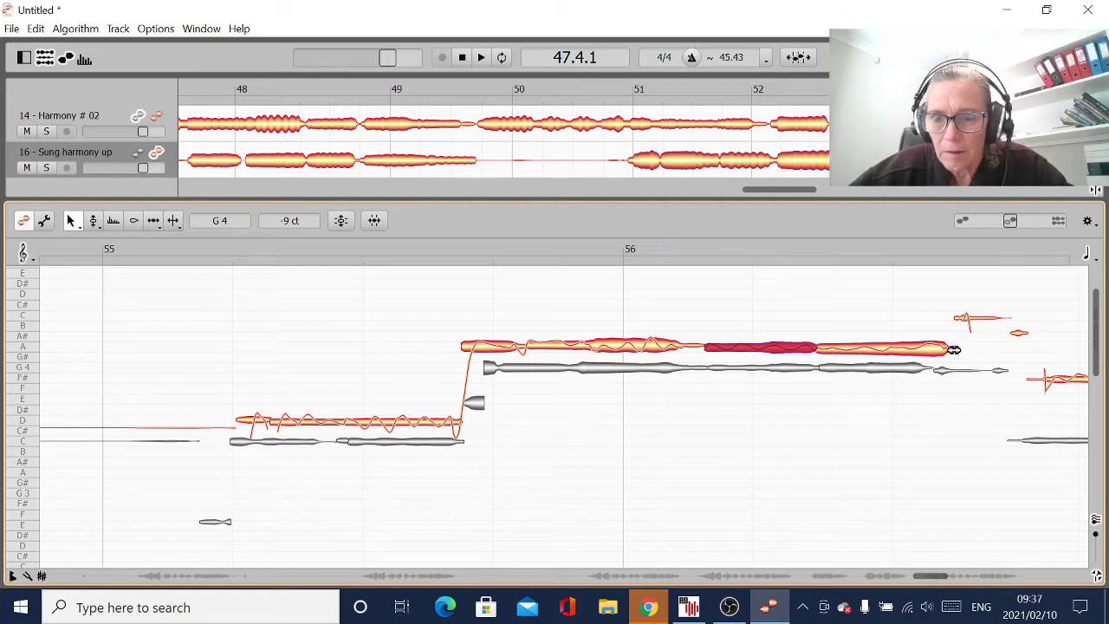
left_click_drag(953, 351, 932, 365)
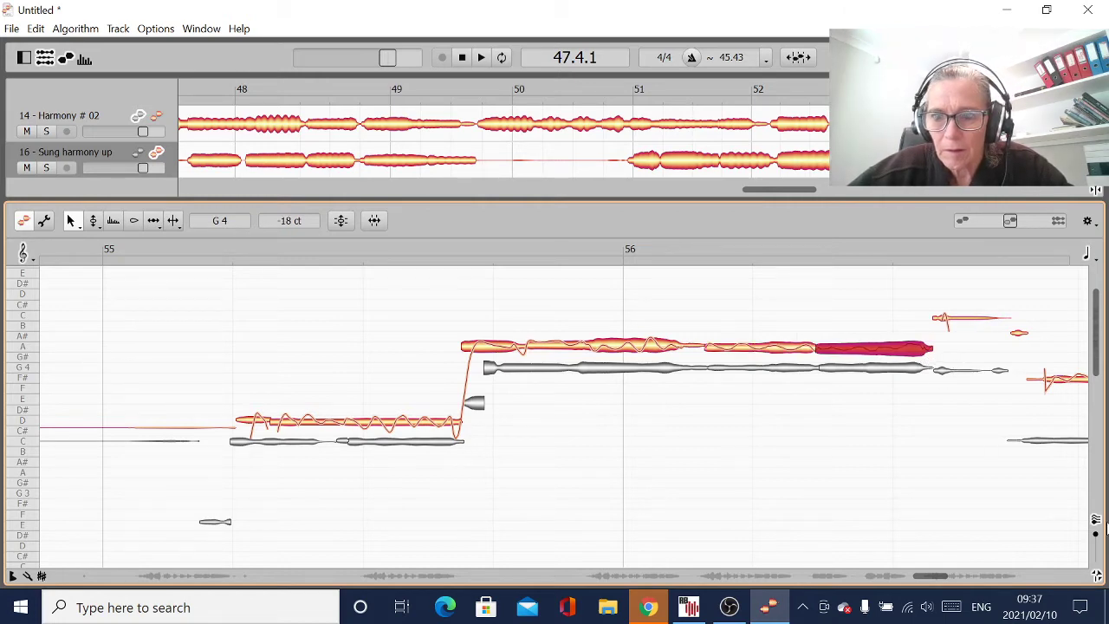
scroll(1028, 376, "up", 1)
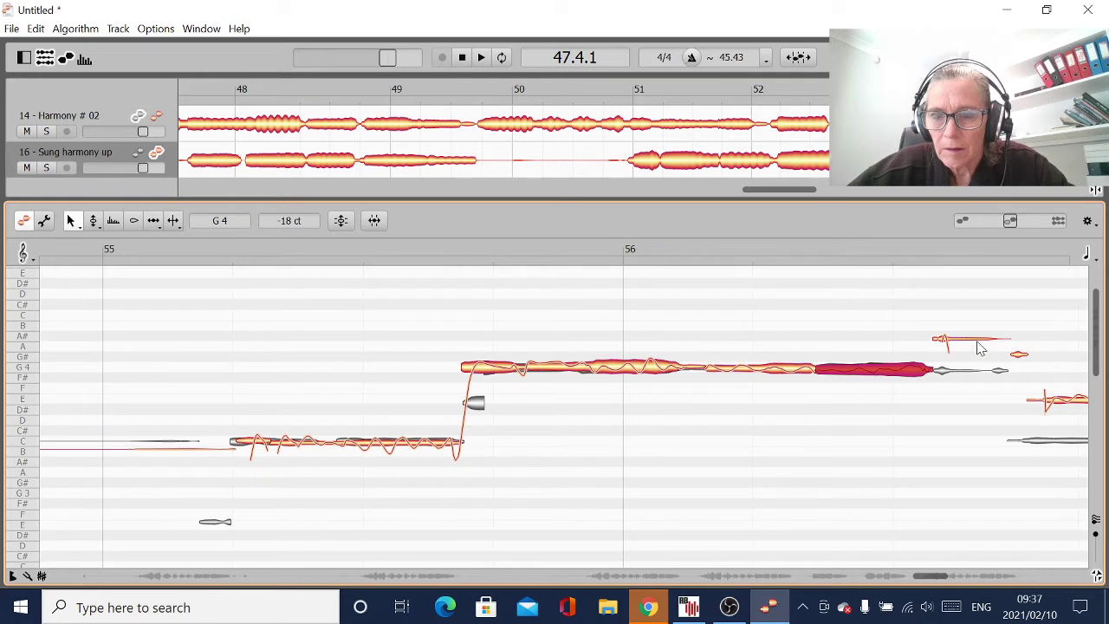
- Lower the thin sung note late in bar 56 to G4 and the two notes before bar 57 to C4, ending at the reference
left_click_drag(979, 348, 979, 371)
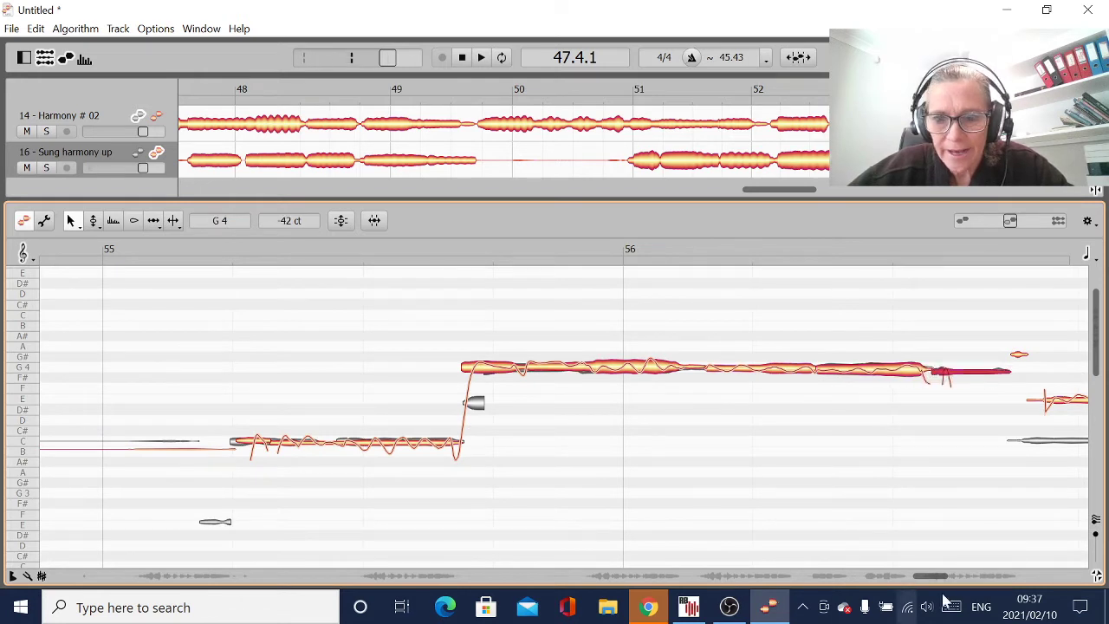
left_click_drag(932, 576, 943, 577)
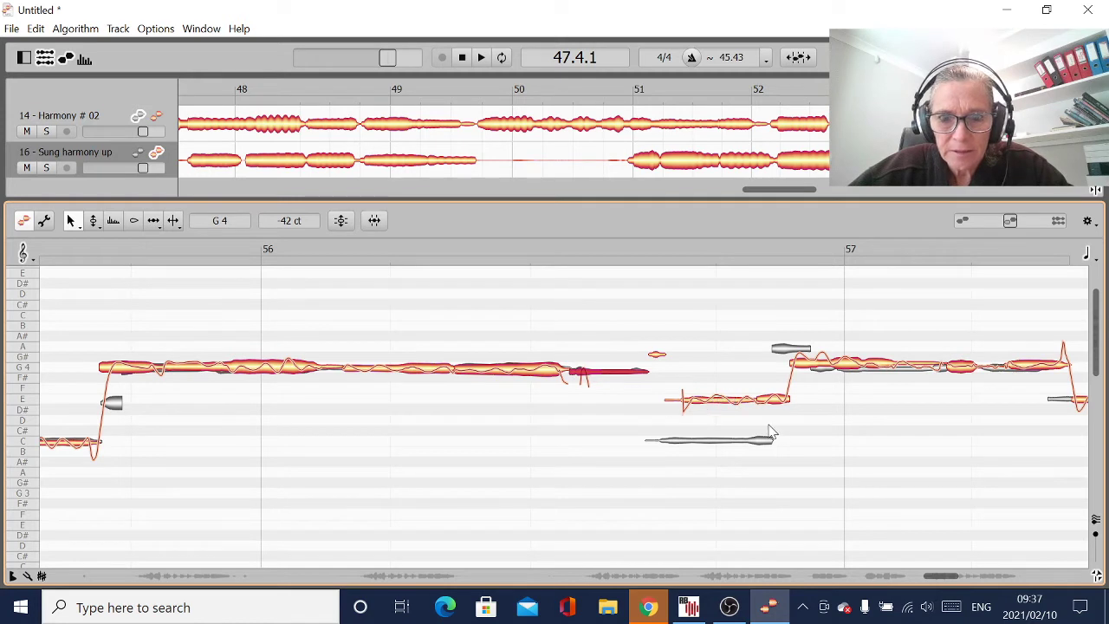
left_click_drag(734, 408, 739, 441)
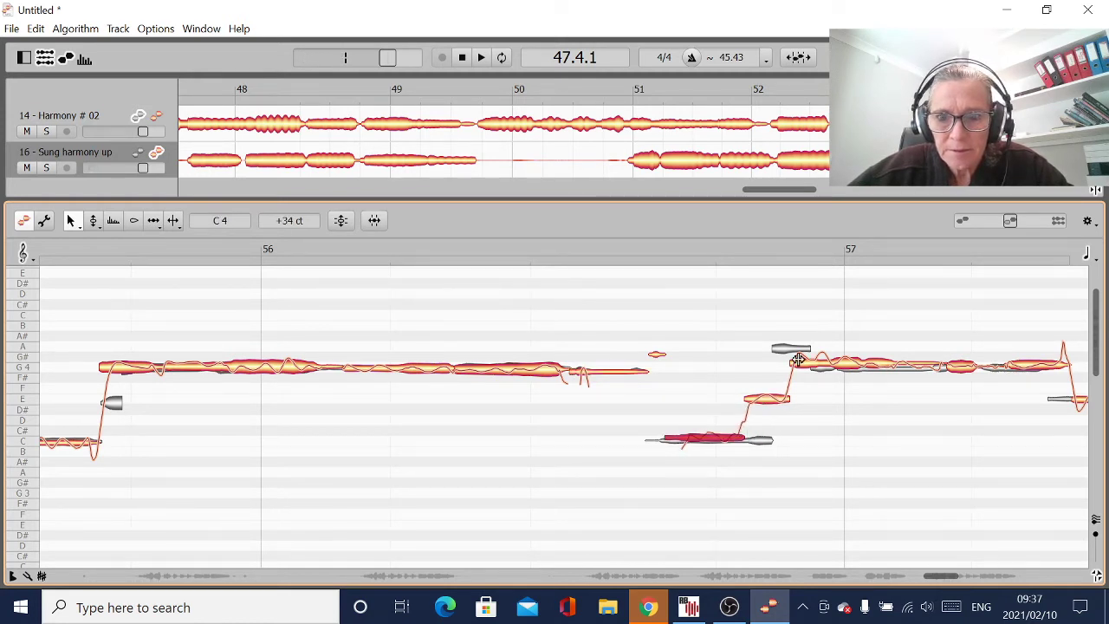
left_click_drag(791, 367, 776, 367)
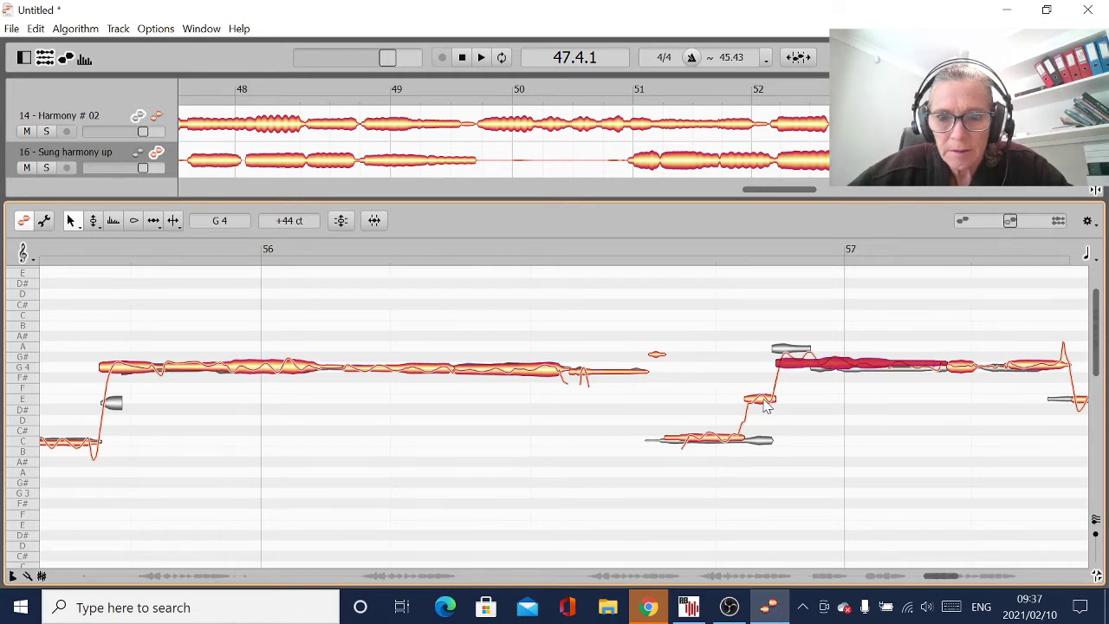
left_click_drag(766, 404, 760, 441)
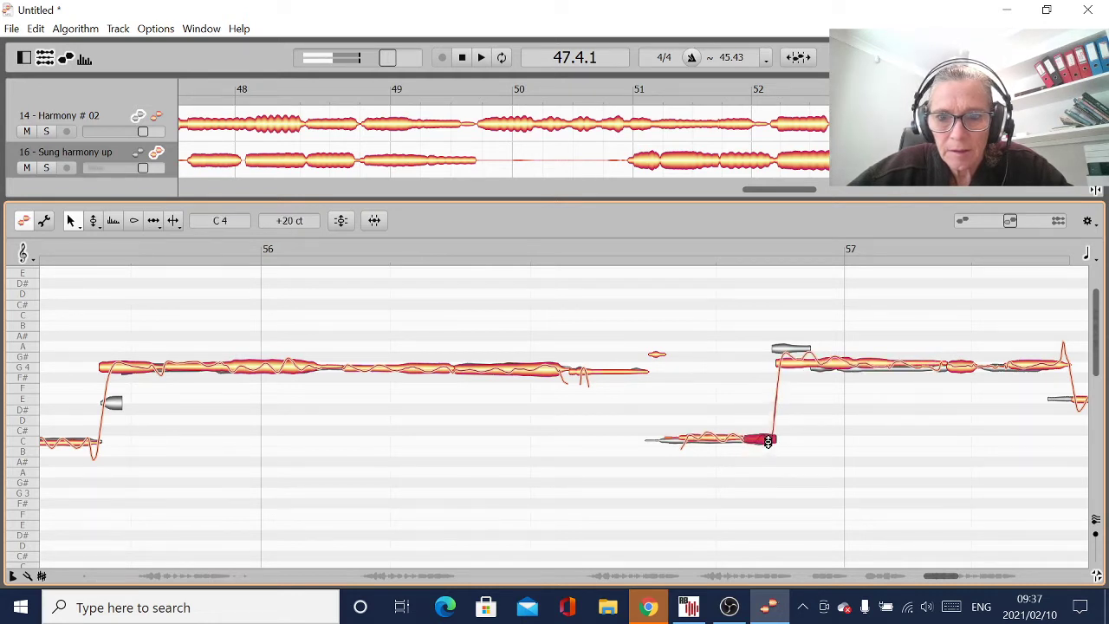
- Tune the first G4 note around bar 57 to +36 ct and, with the tracks spread temporarily, move the following G4 boundaries earlier to match the reference
left_click(828, 374)
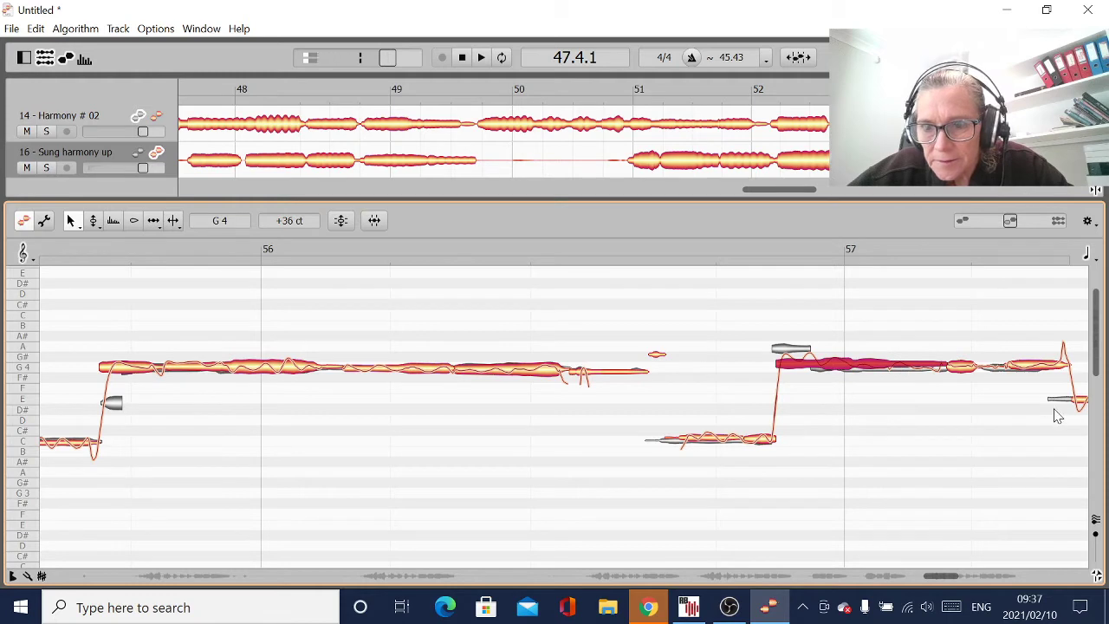
left_click_drag(947, 369, 947, 349)
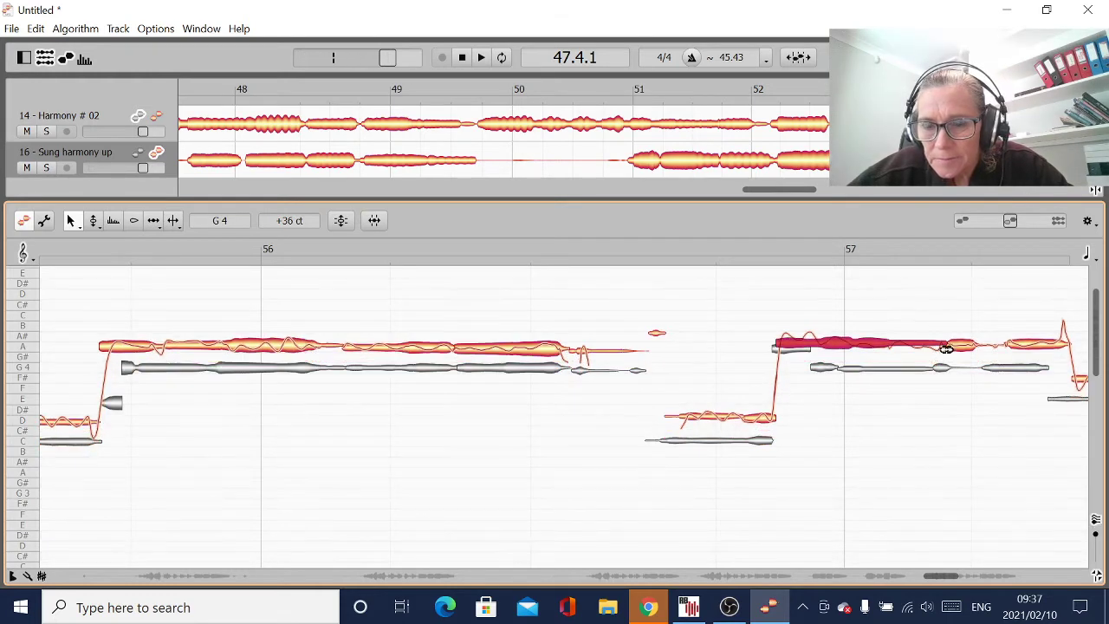
left_click(1009, 346)
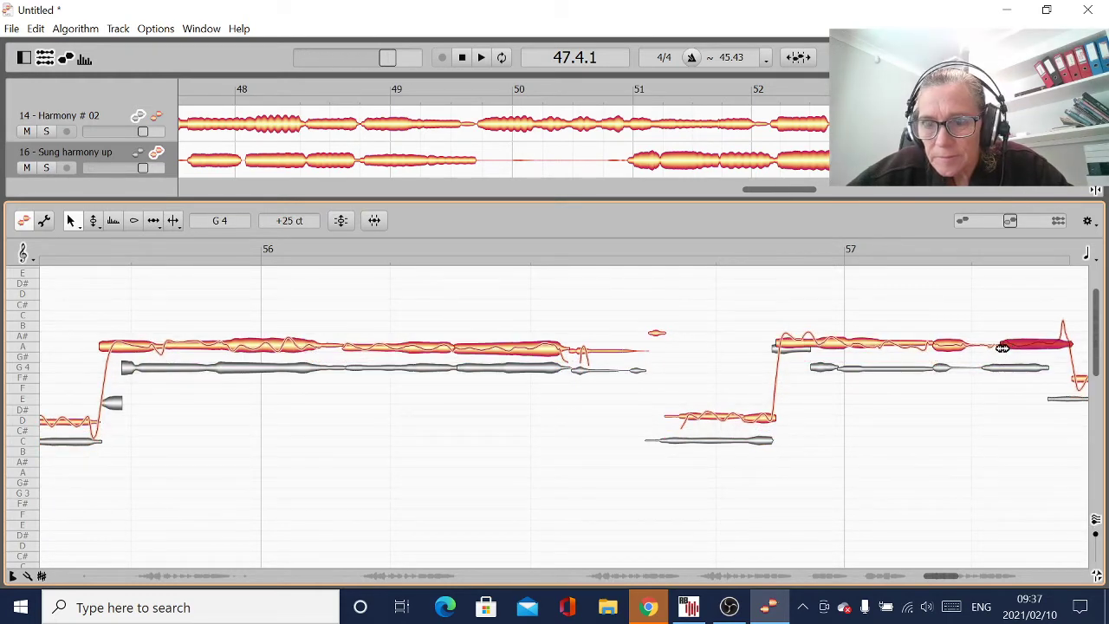
left_click_drag(979, 356, 983, 360)
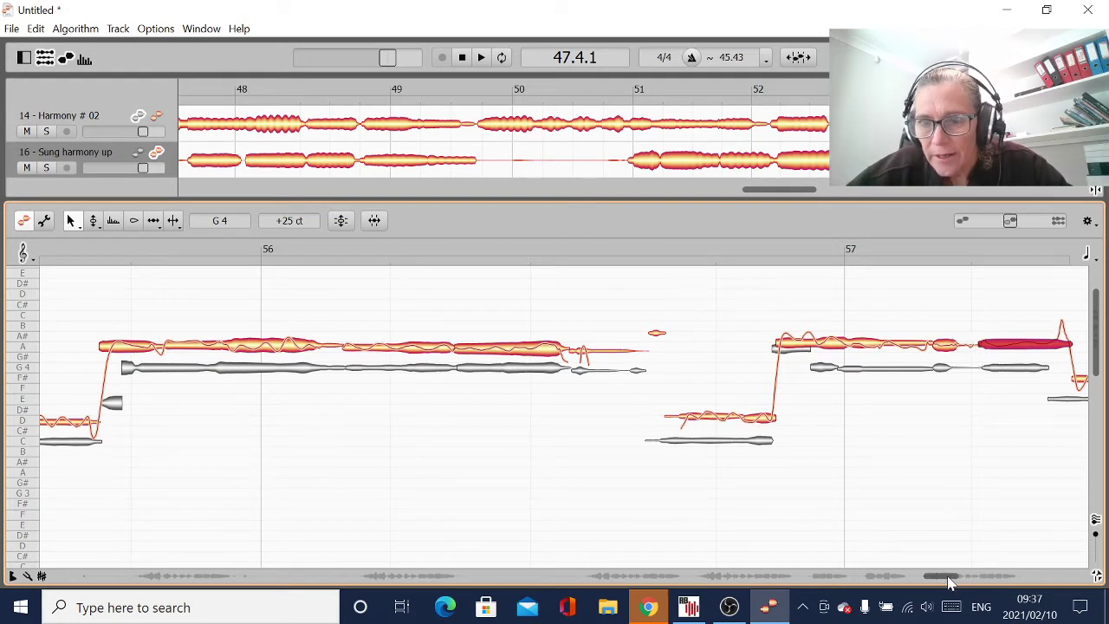
left_click_drag(943, 584, 1006, 589)
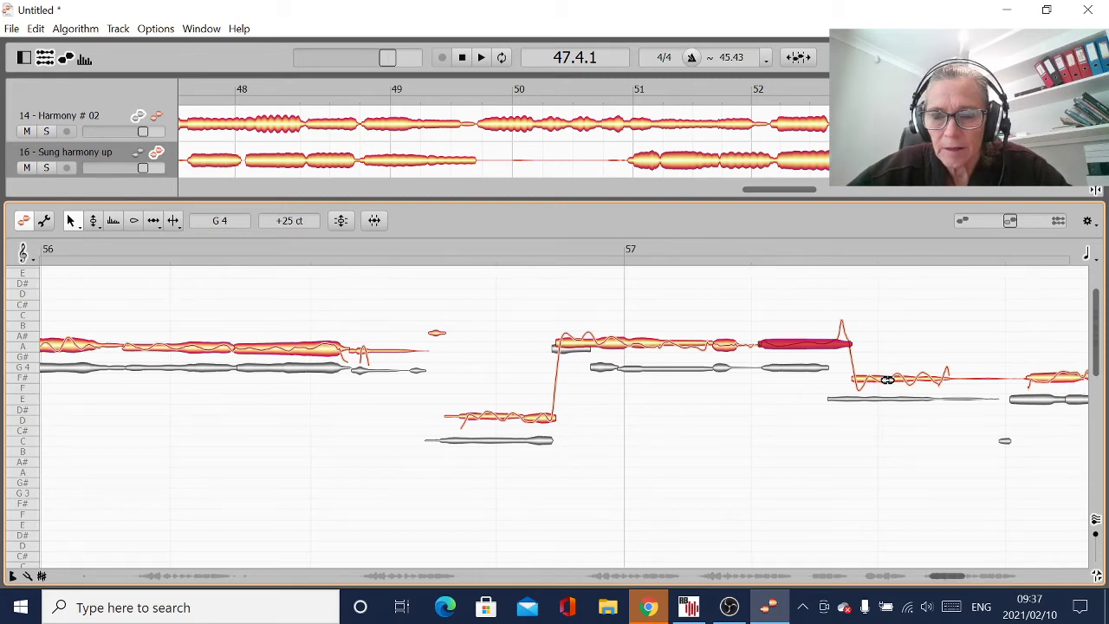
key("ctrl+z")
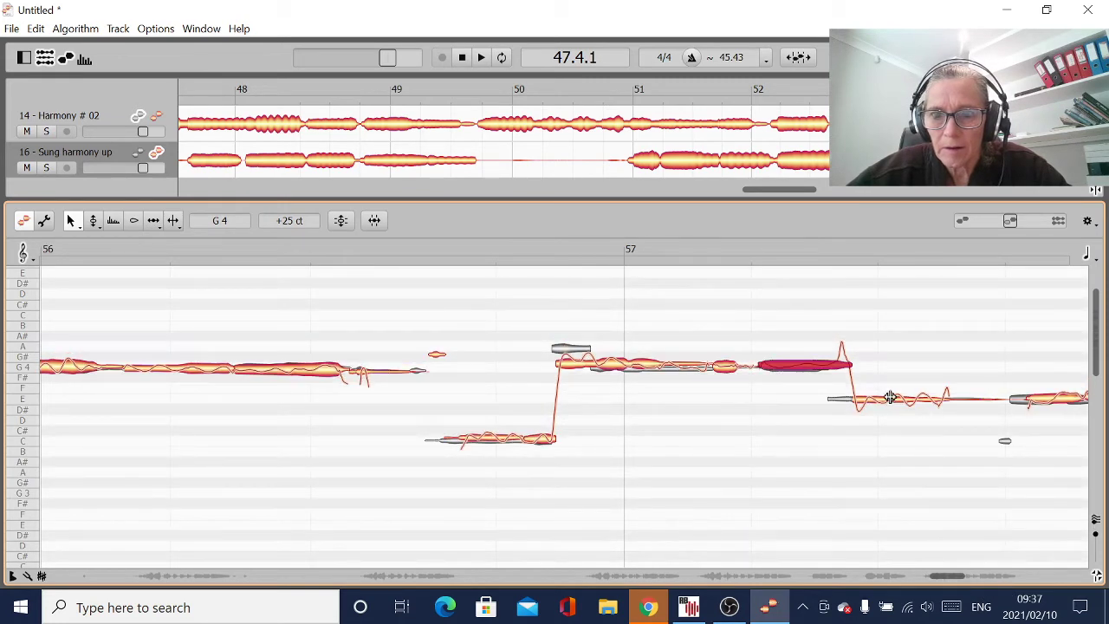
- Pull the starts of the two E4 notes in bar 57 earlier to line up with the grey Harmony # 02 reference notes
left_click(890, 403)
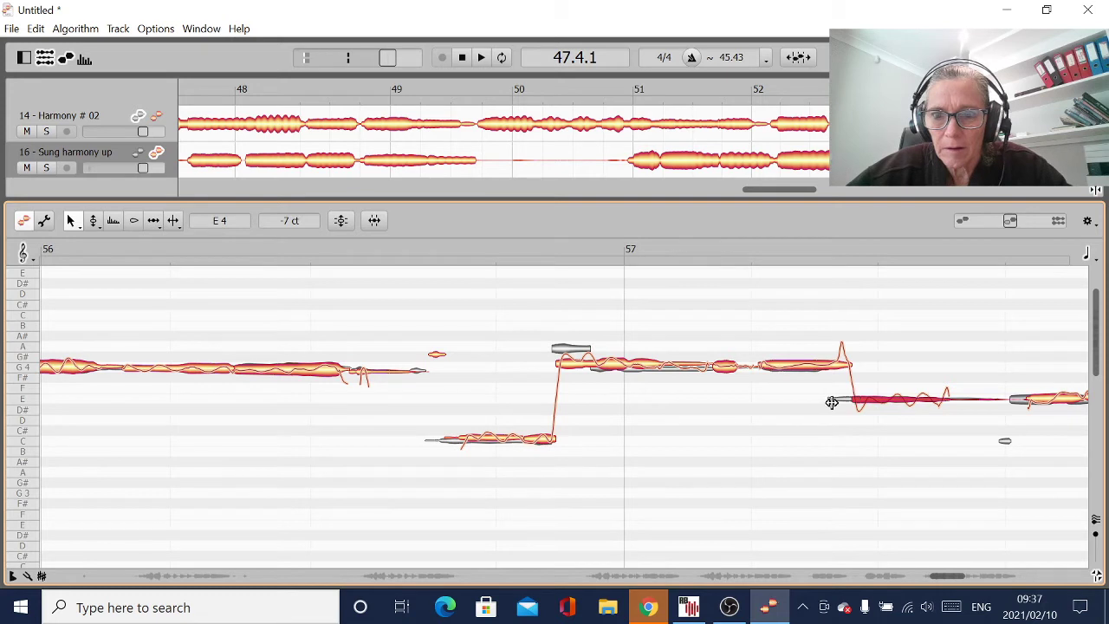
left_click_drag(855, 401, 829, 402)
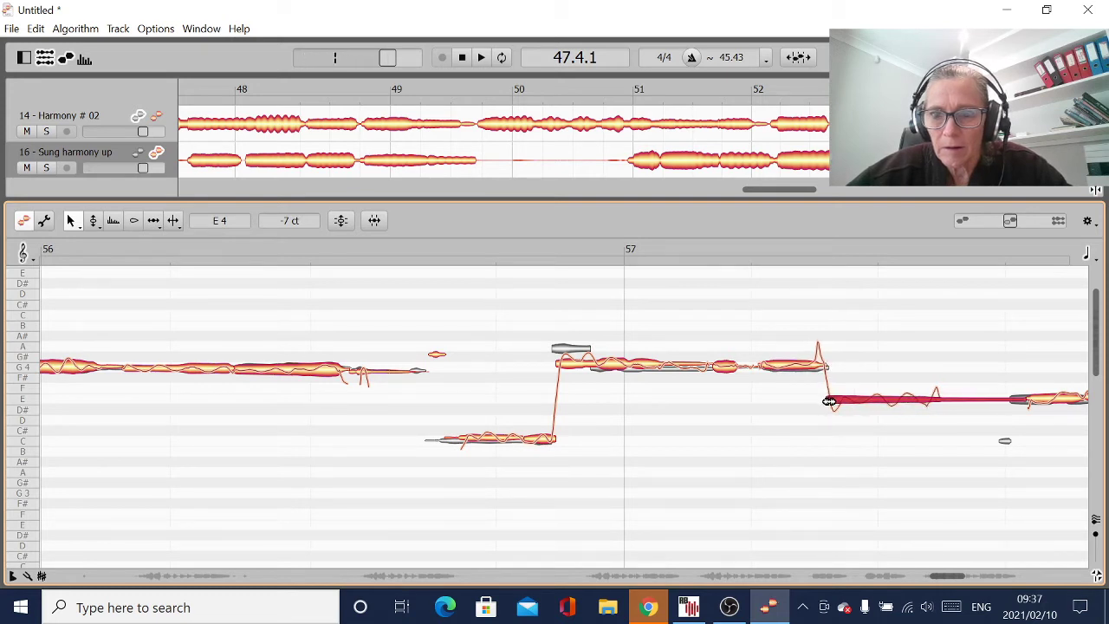
mouse_move(1030, 401)
left_mouse_down()
mouse_move(1005, 403)
mouse_move(1016, 403)
left_mouse_up()
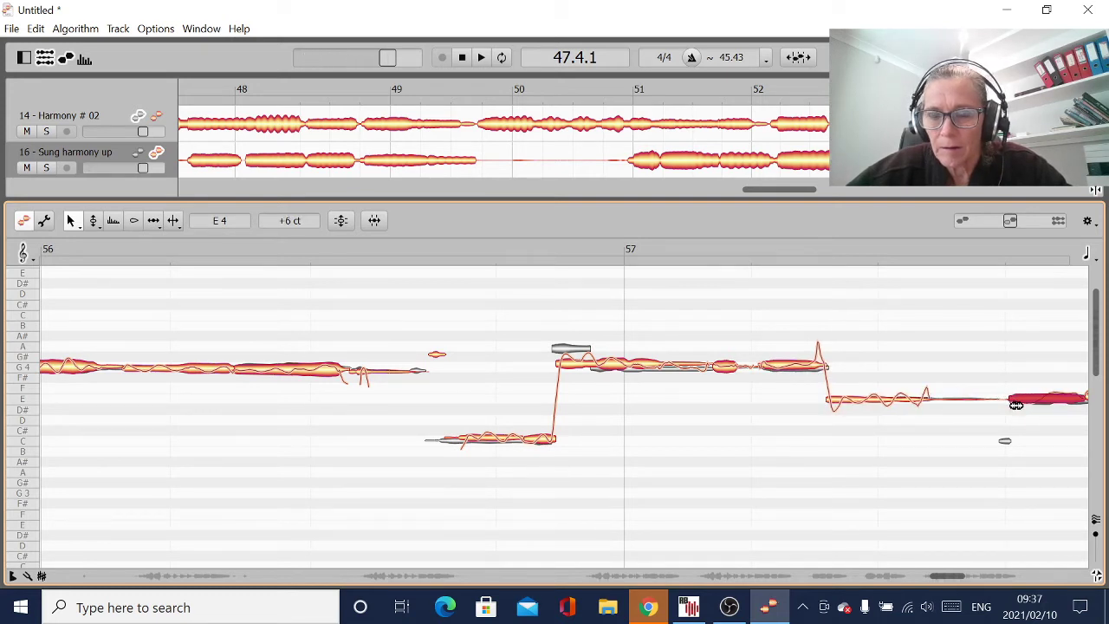
- Spread the unison tracks apart and shift the E4 and D4 note boundaries in bars 58 and 59 earlier to match the reference notes
left_click_drag(944, 572, 975, 585)
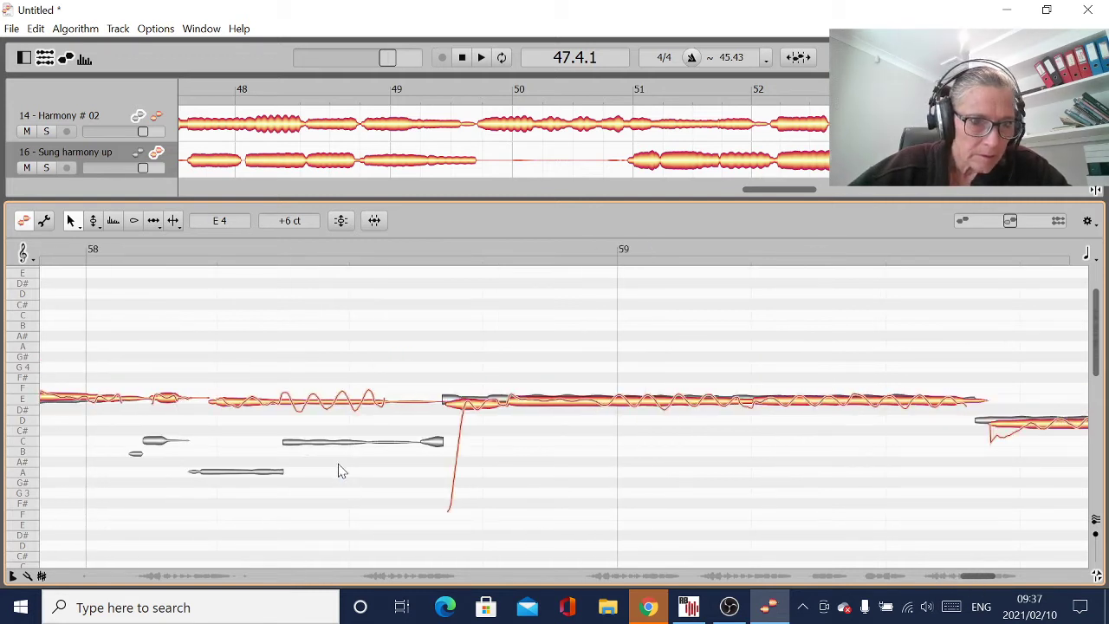
left_click(487, 412)
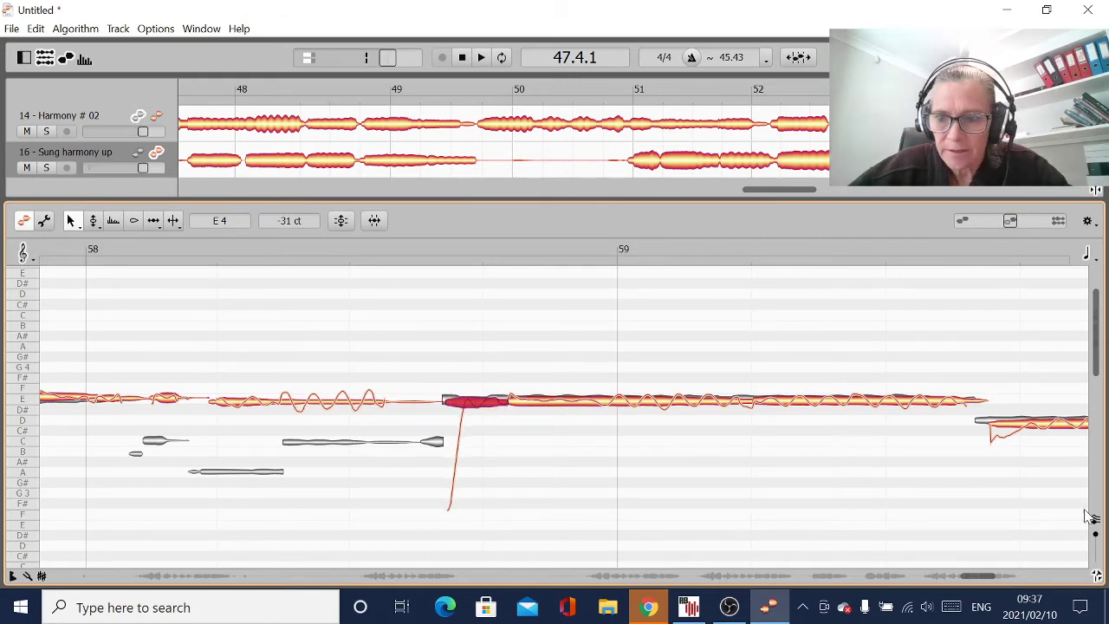
key("ctrl+z")
left_click(510, 381)
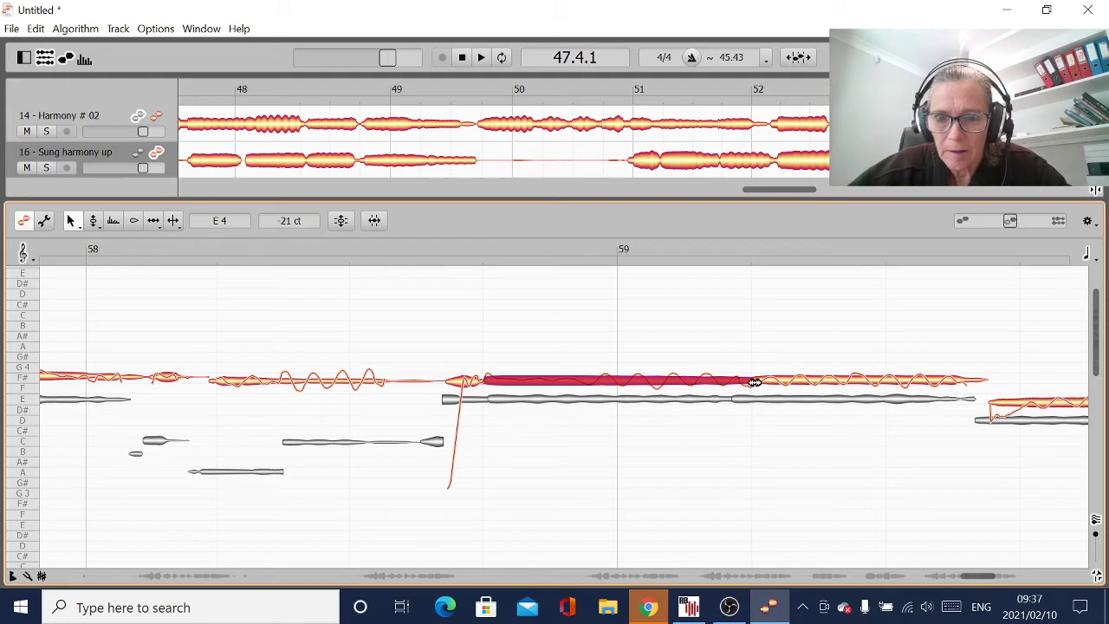
left_click_drag(755, 382, 735, 383)
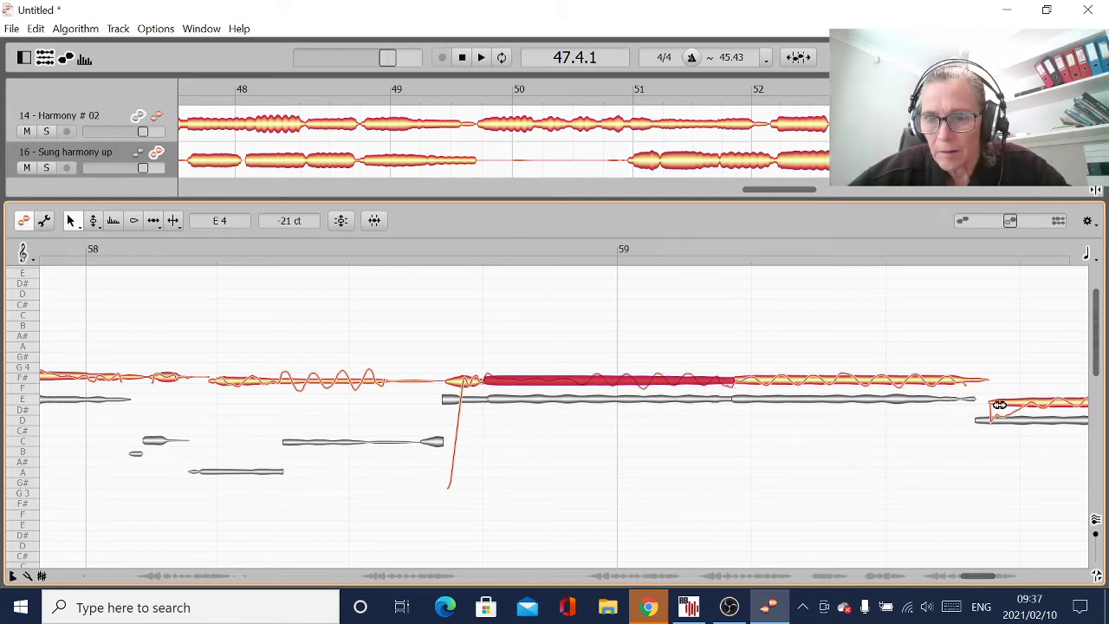
left_click(1027, 401)
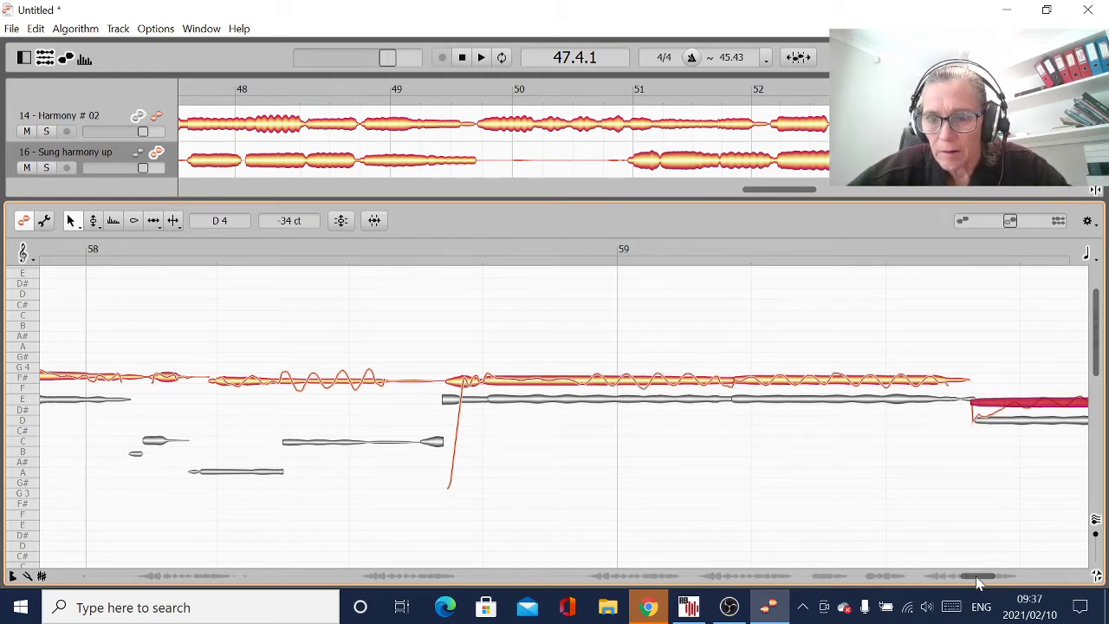
- Start the long B3 note in bar 60 earlier to match the reference and split it where the reference rises to C
left_click_drag(977, 577, 999, 577)
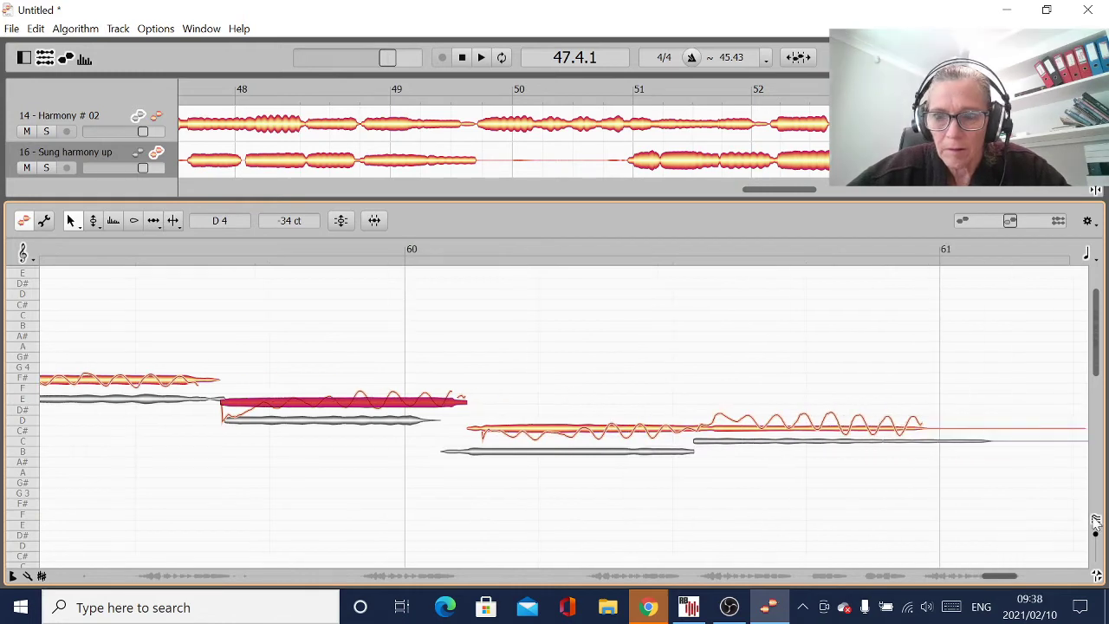
left_click_drag(470, 454, 445, 454)
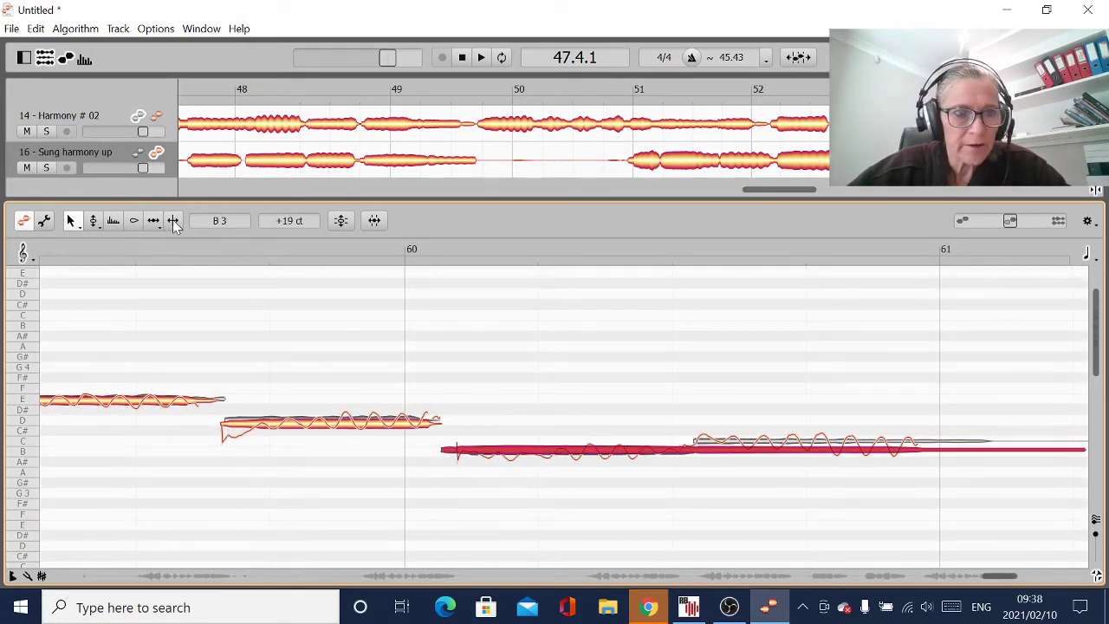
left_click(173, 221)
left_click(692, 449)
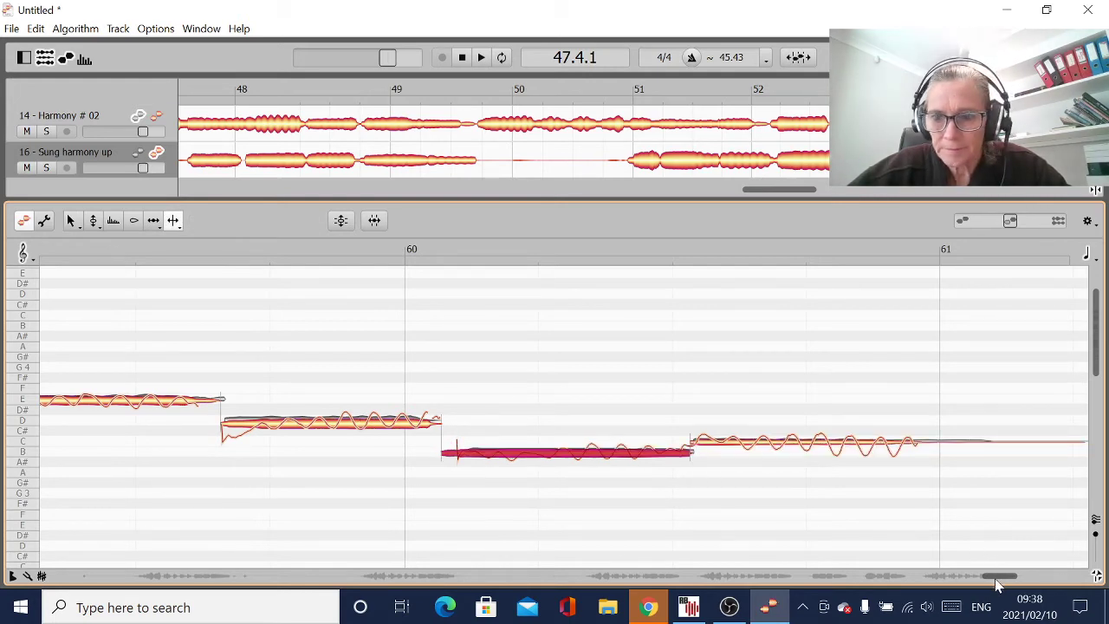
- Play back the edited harmony passage from around bar 55
left_click_drag(996, 577, 924, 577)
key("space")
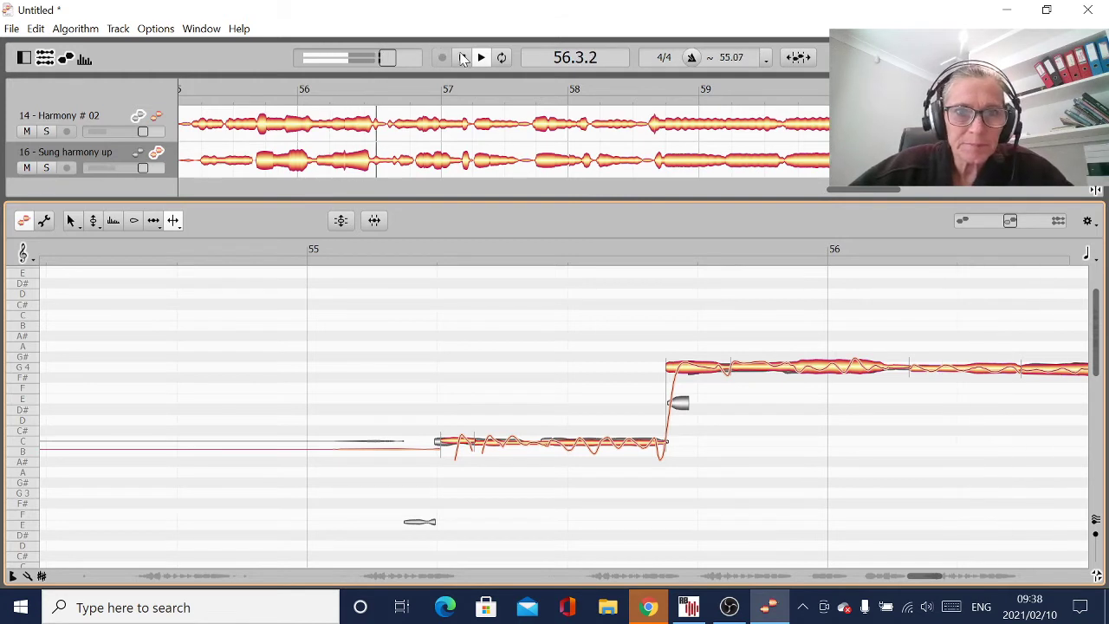
key("space")
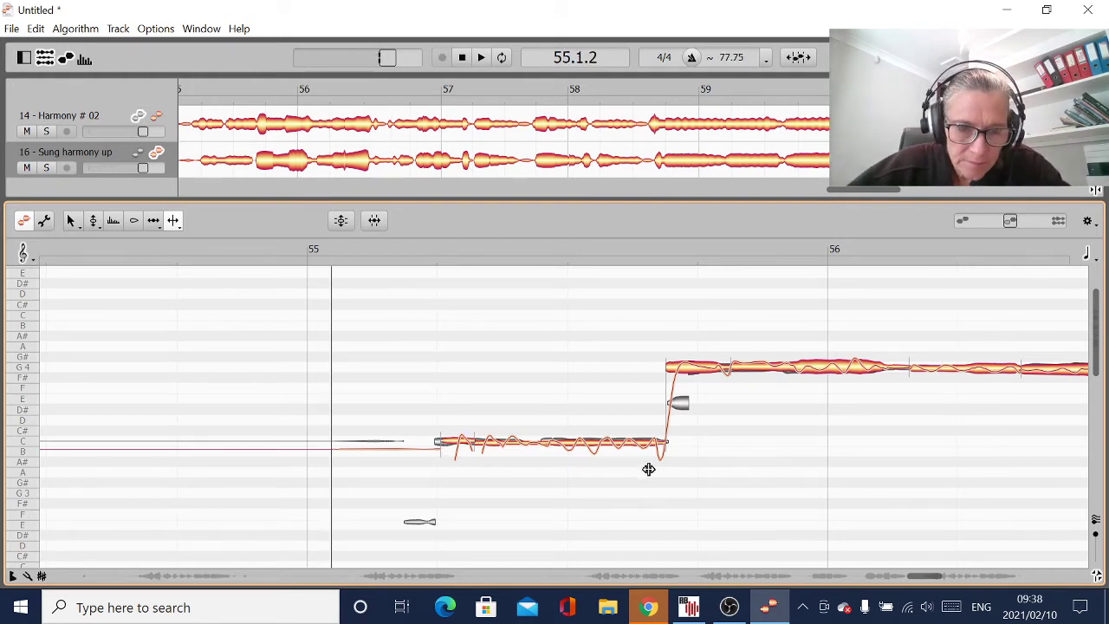
- Move the start and end of the short C4 note in bar 55 slightly earlier
left_click_drag(1096, 362, 1096, 385)
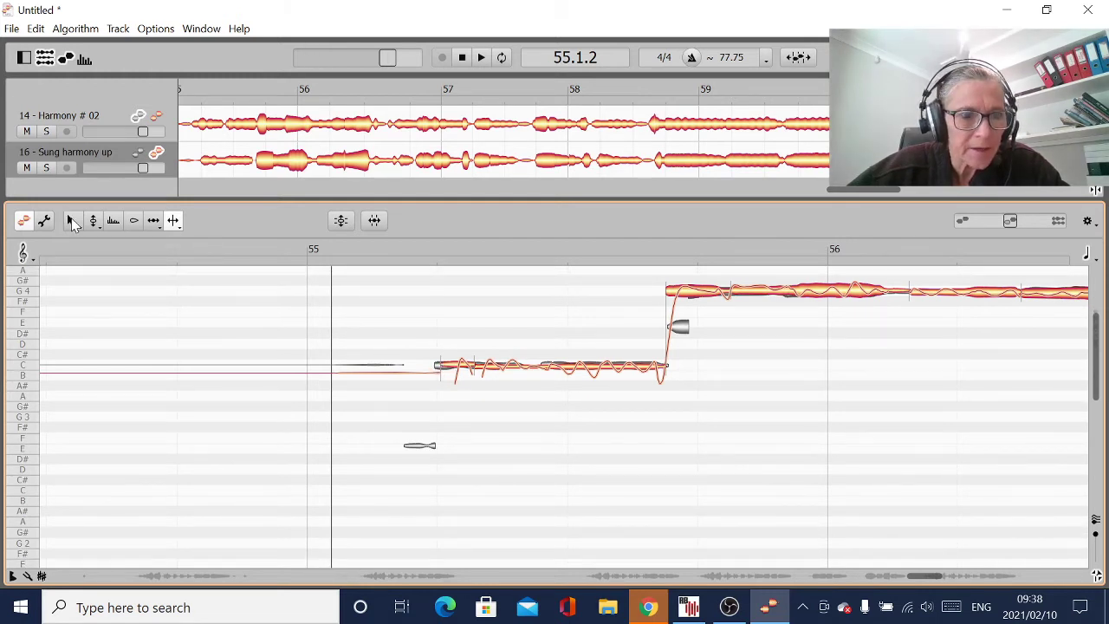
left_click(72, 223)
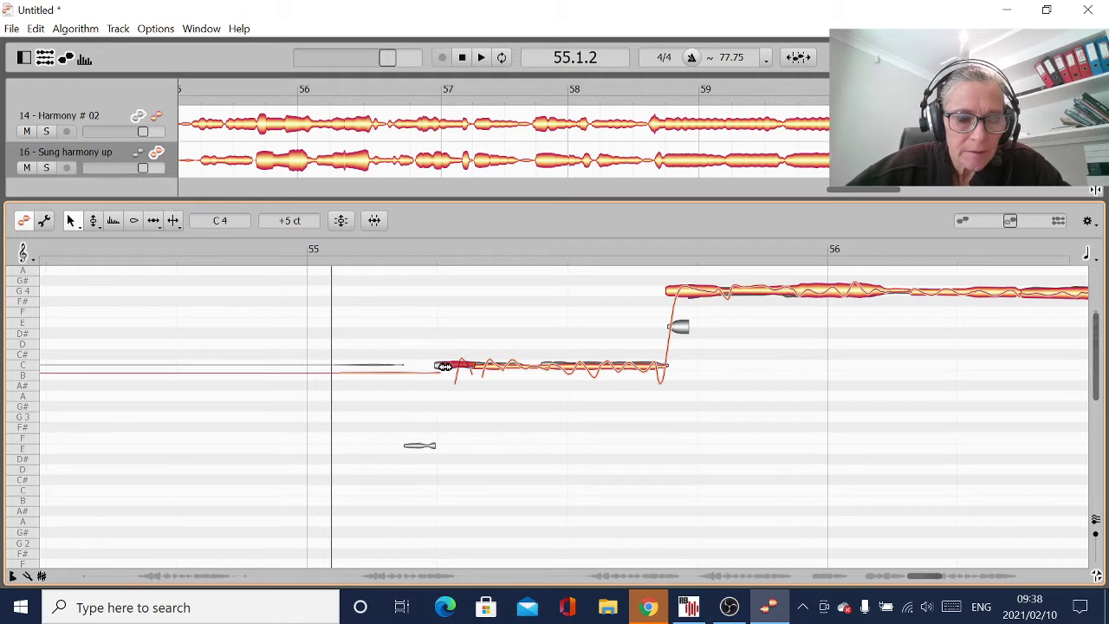
left_click_drag(443, 366, 428, 370)
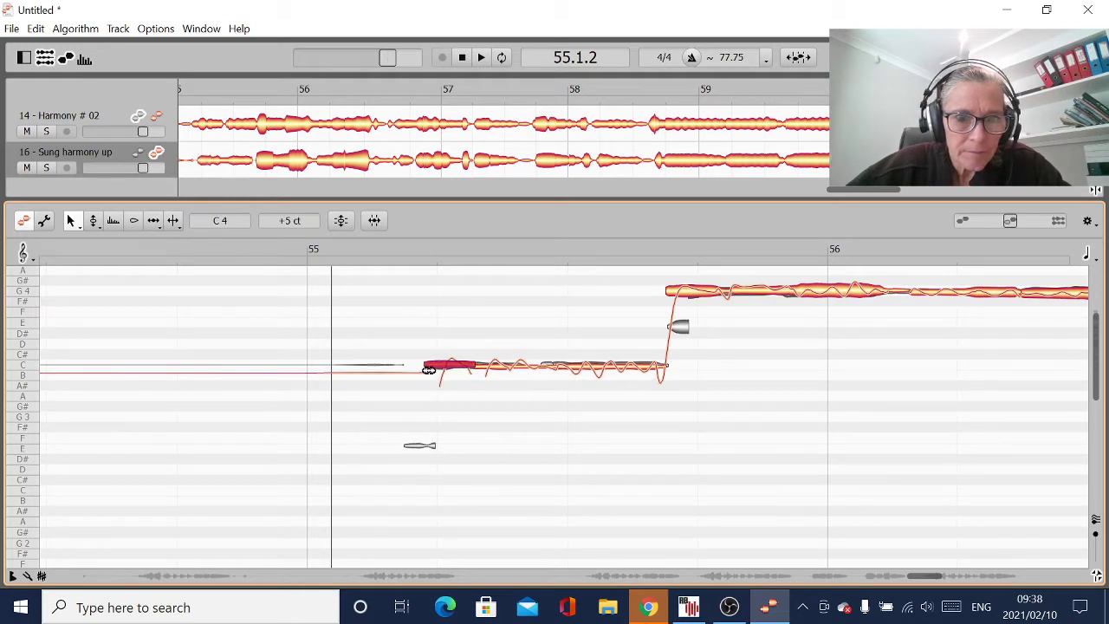
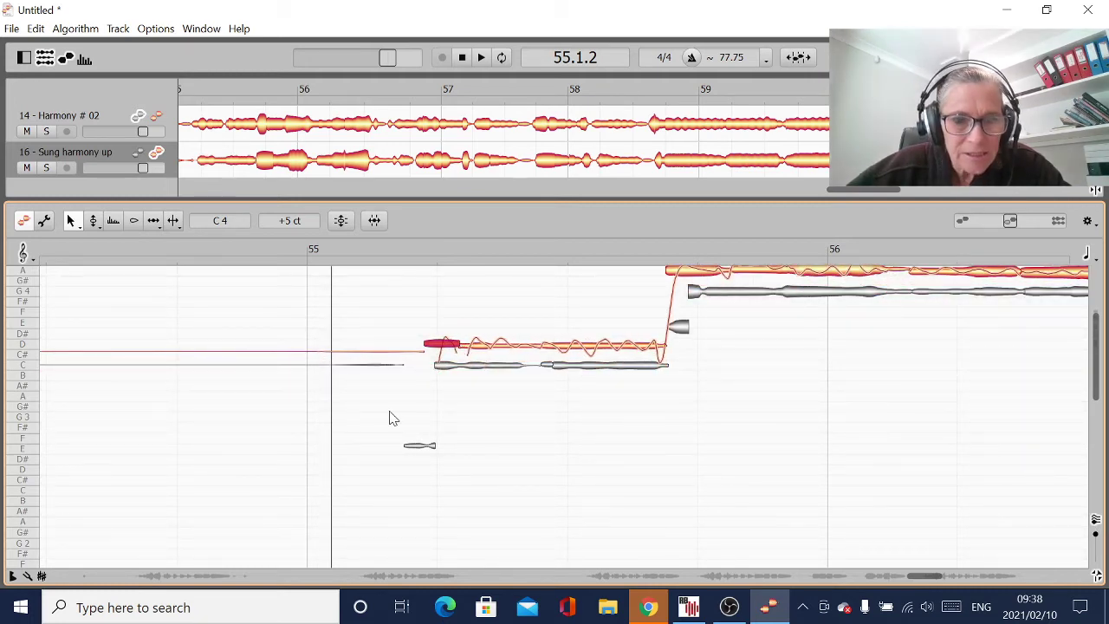
- Replay the passage from bar 55 to compare both tracks' timing, viewing the unison tracks both overlaid and spread apart
left_click(346, 473)
key("space")
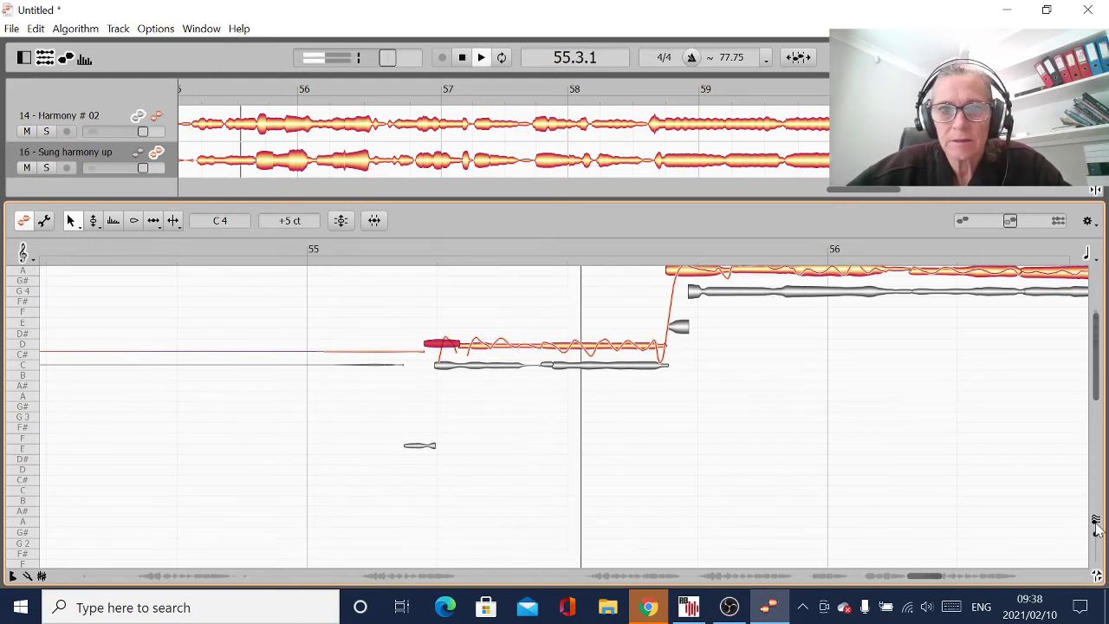
key("ctrl+z")
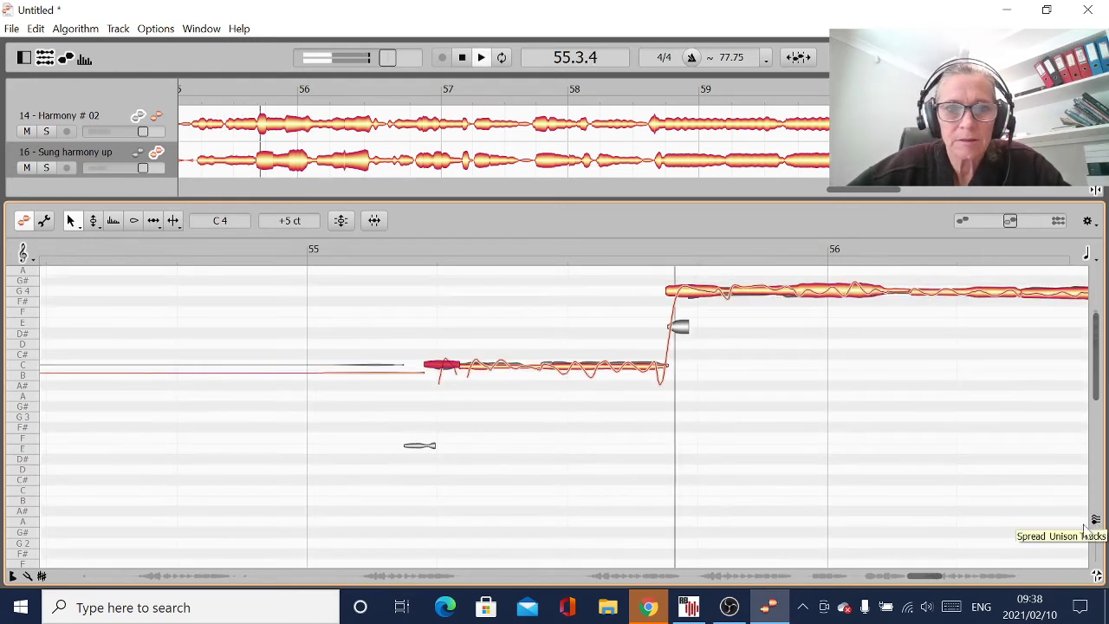
left_click(465, 58)
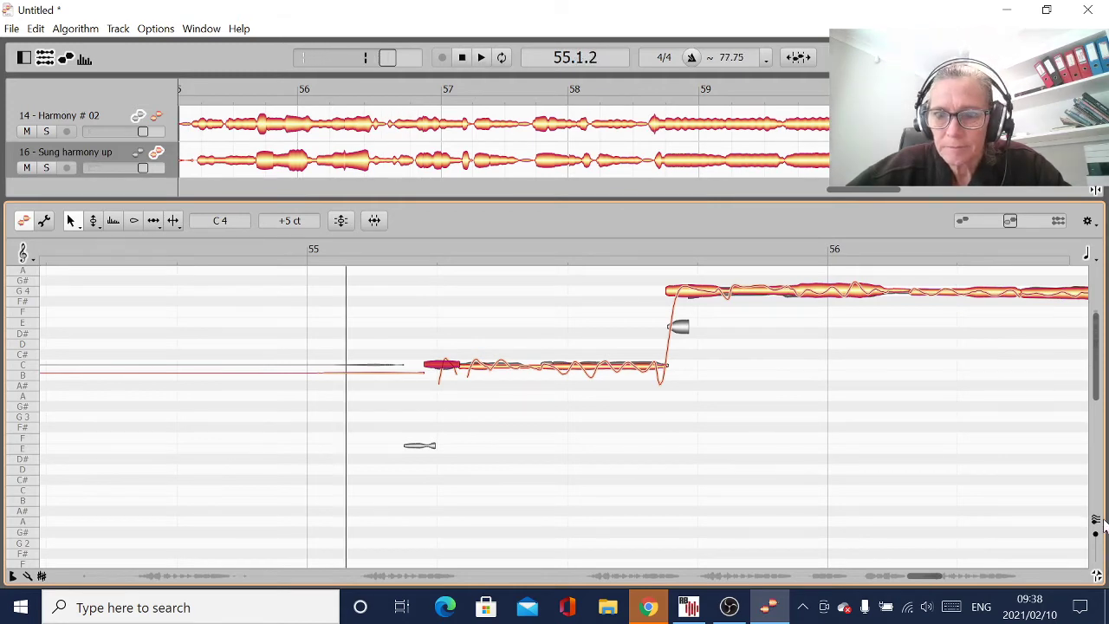
key("ctrl+z")
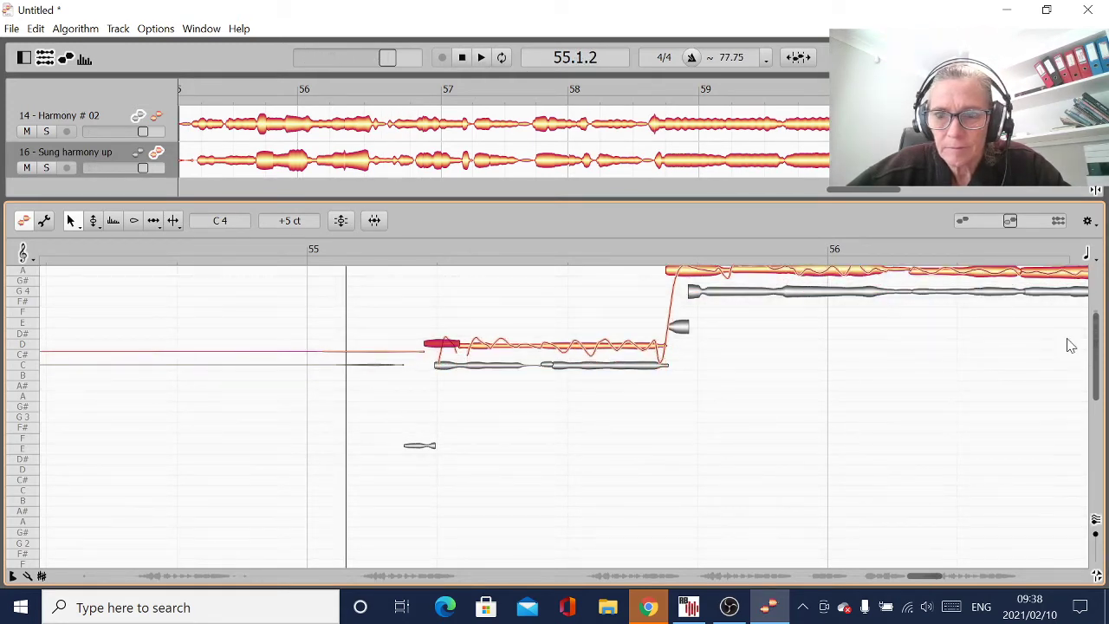
left_click_drag(1099, 357, 1097, 345)
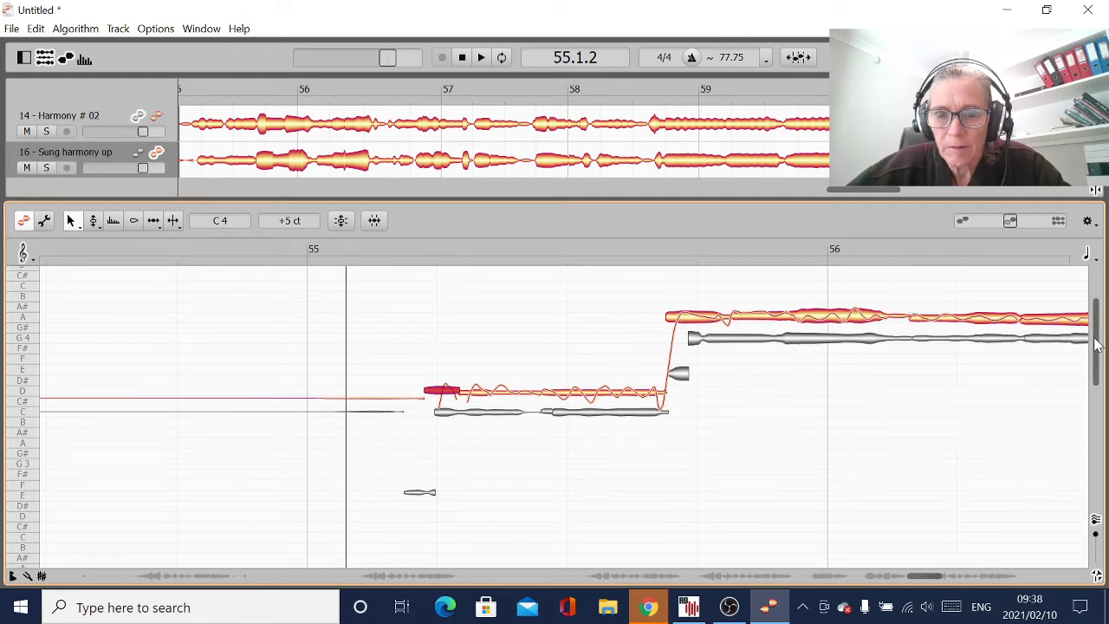
key("space")
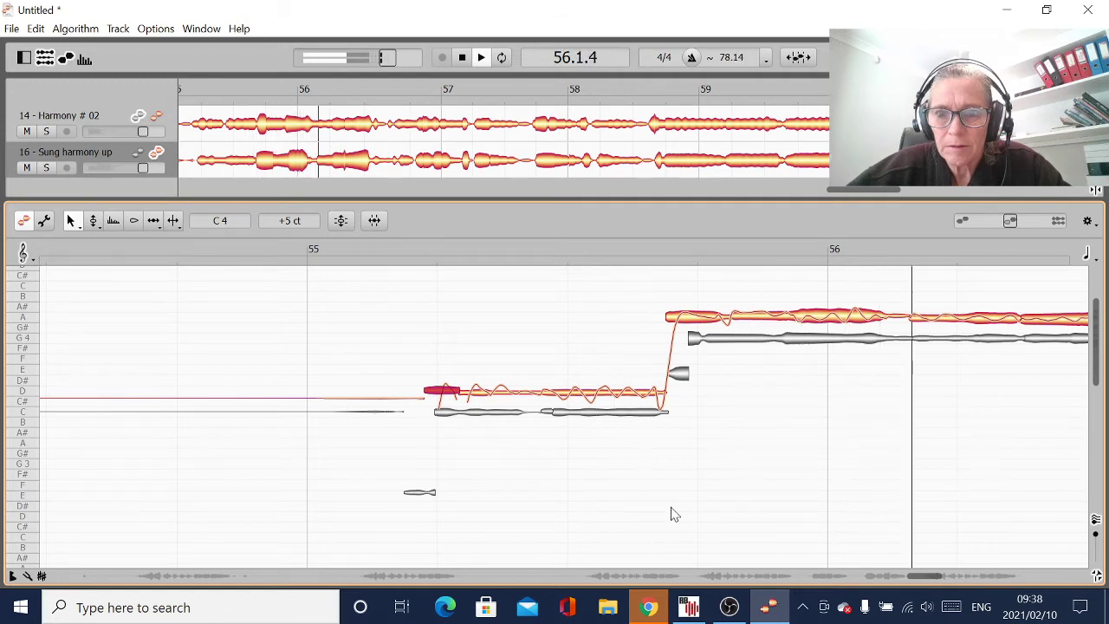
left_click(463, 58)
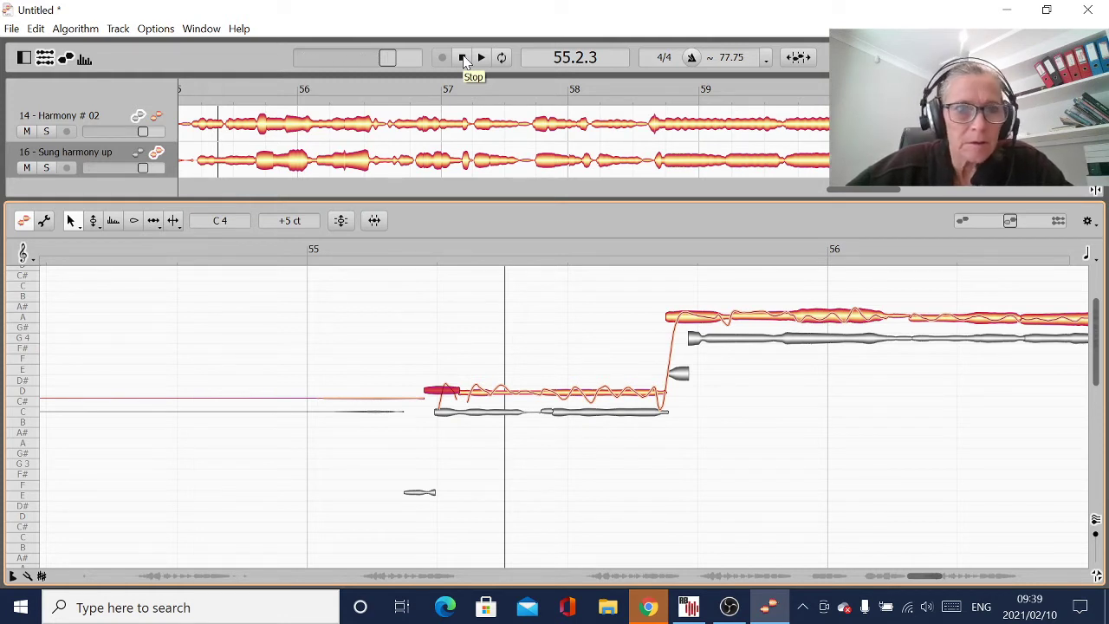
- Nudge the start of the first G4 note before bar 56 slightly earlier and replay the passage to check its timing
left_click(670, 318)
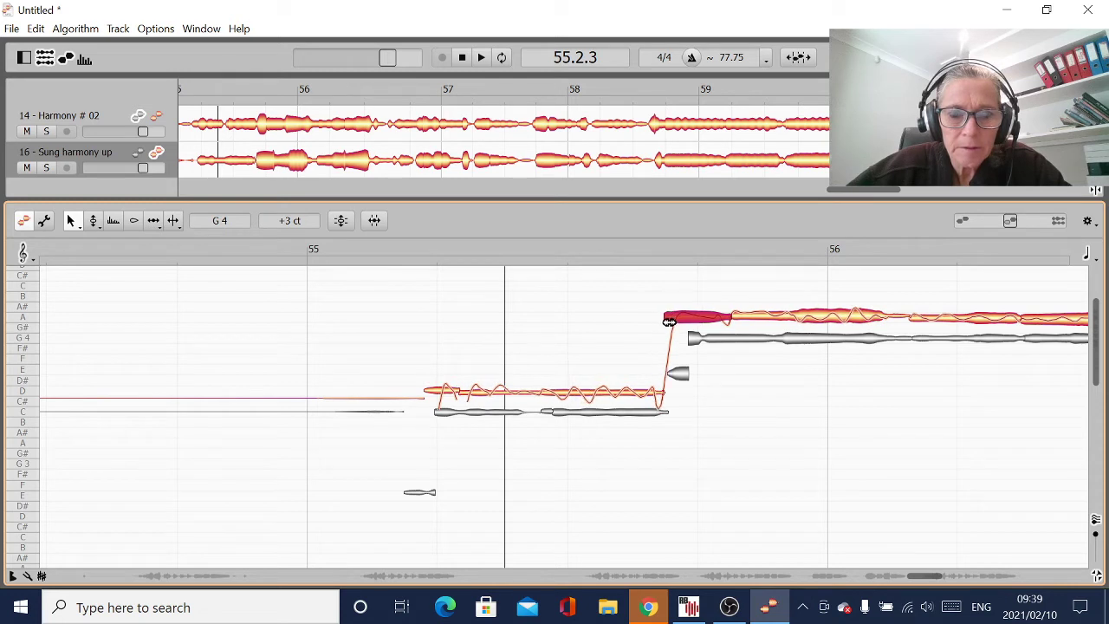
key("space")
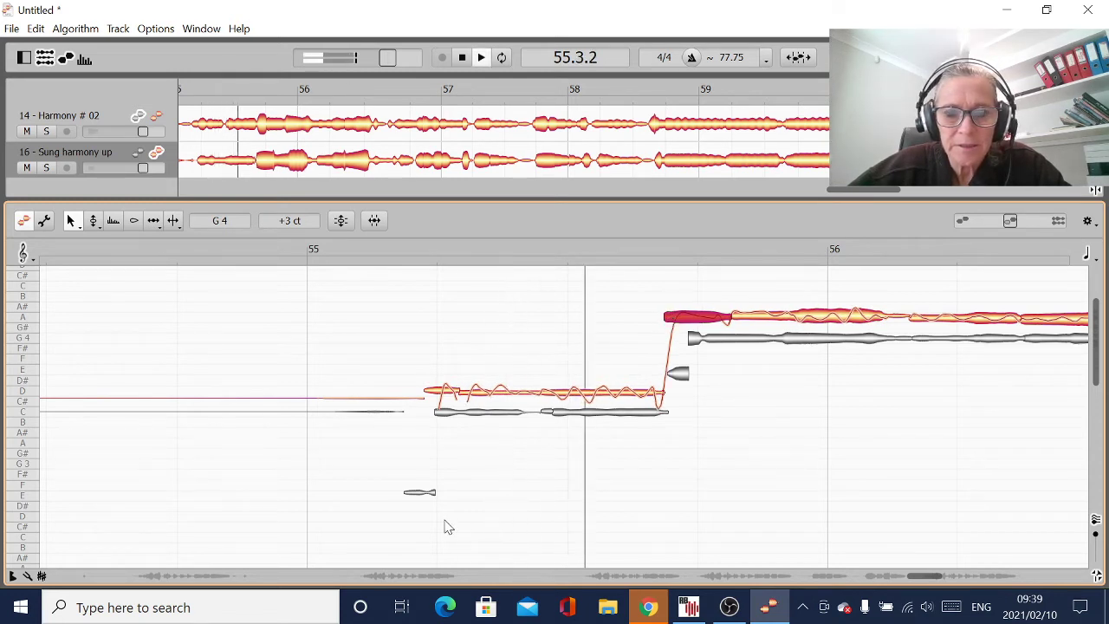
left_click(632, 545)
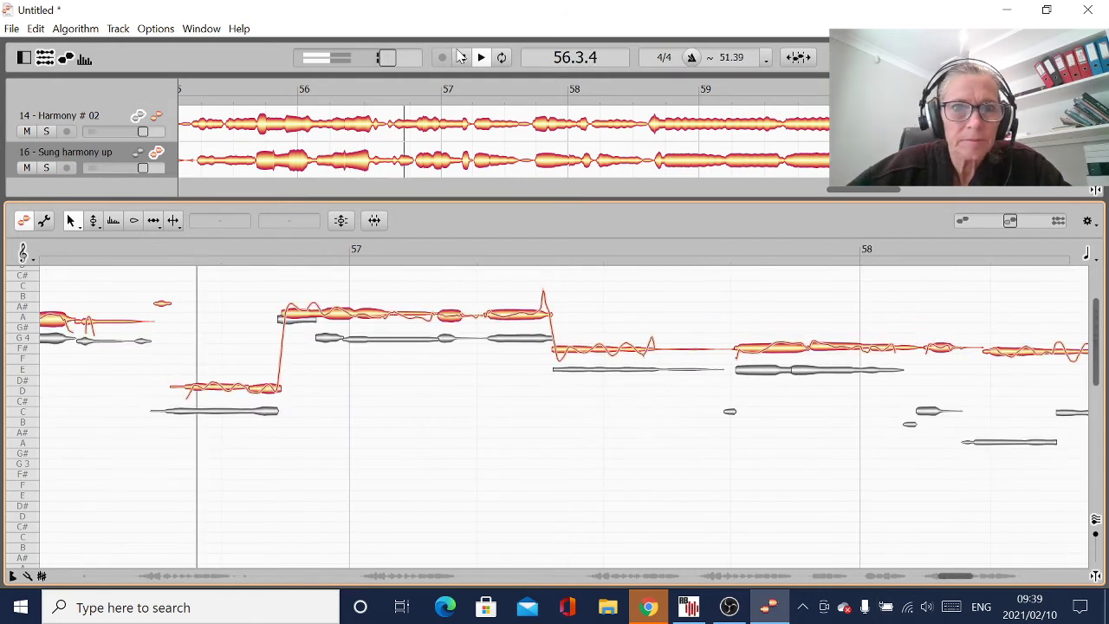
left_click(463, 57)
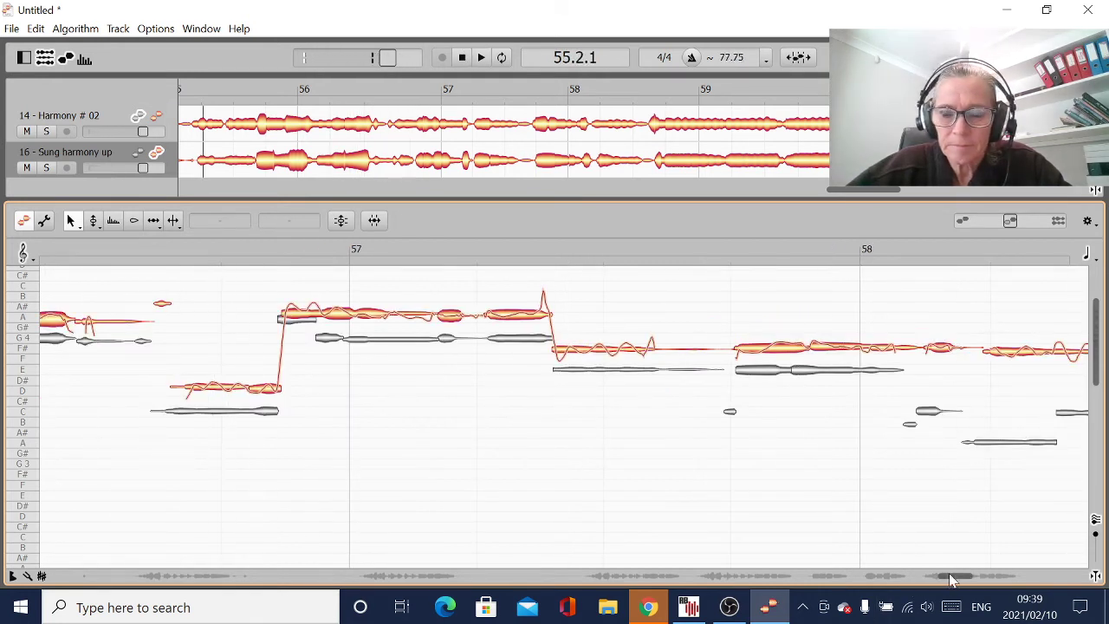
left_click_drag(950, 579, 923, 587)
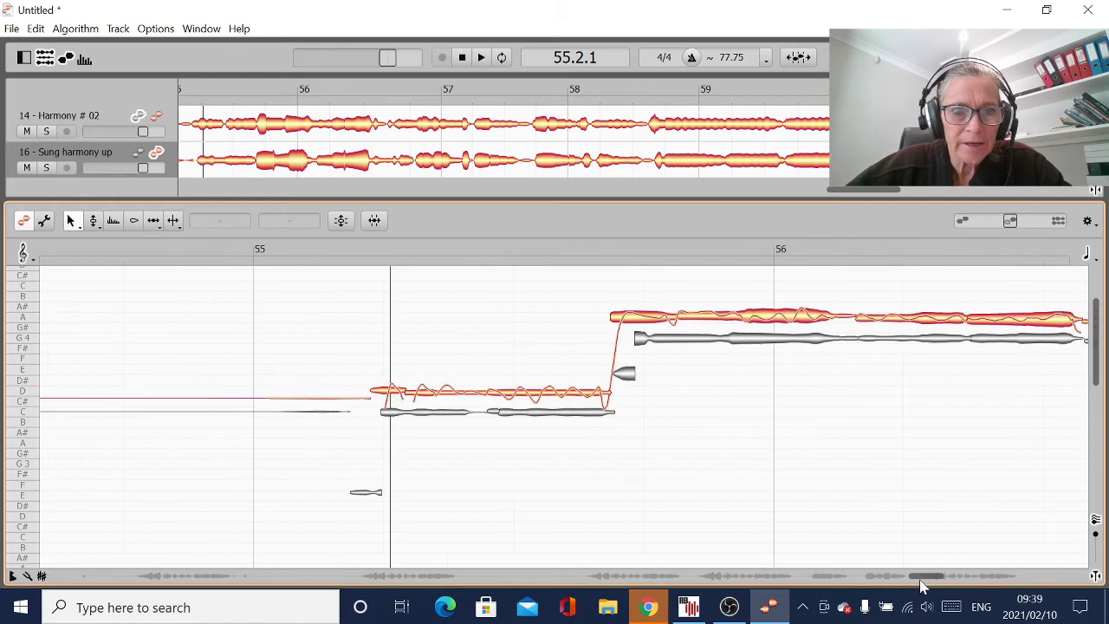
key("space")
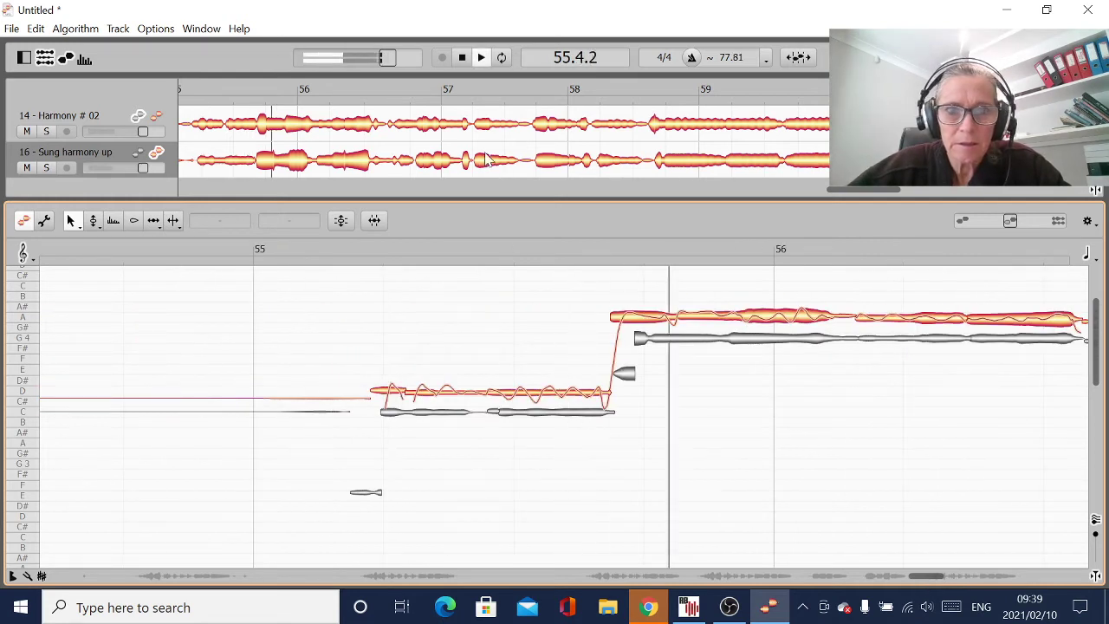
left_click(463, 57)
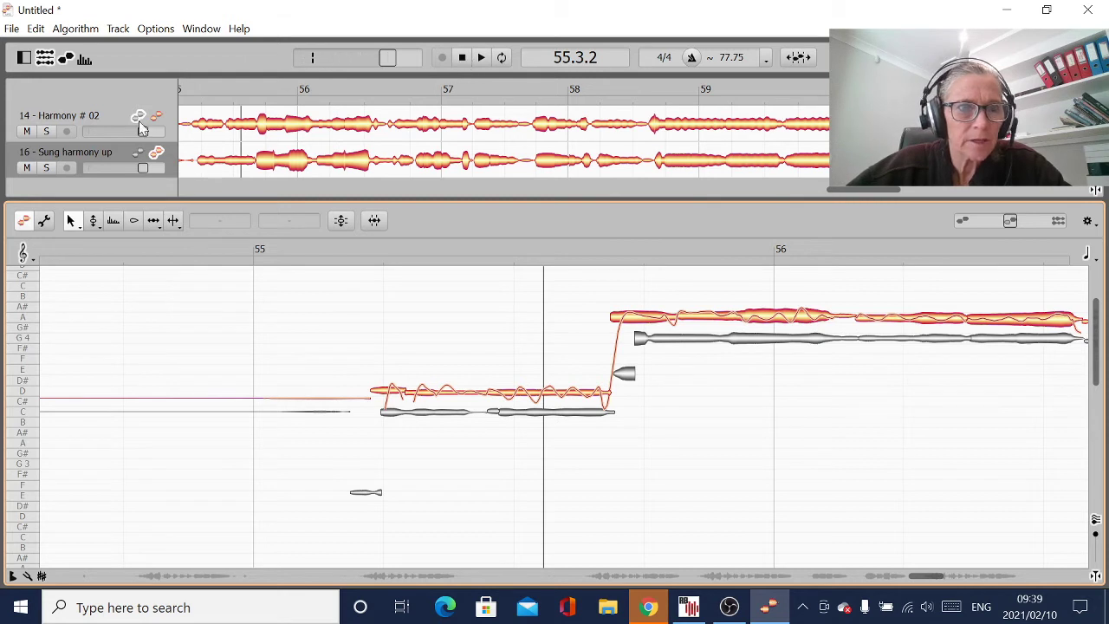
- Hide the Harmony # 02 reference notes from the note editor and replay the passage in bar 55
left_click(141, 126)
key("space")
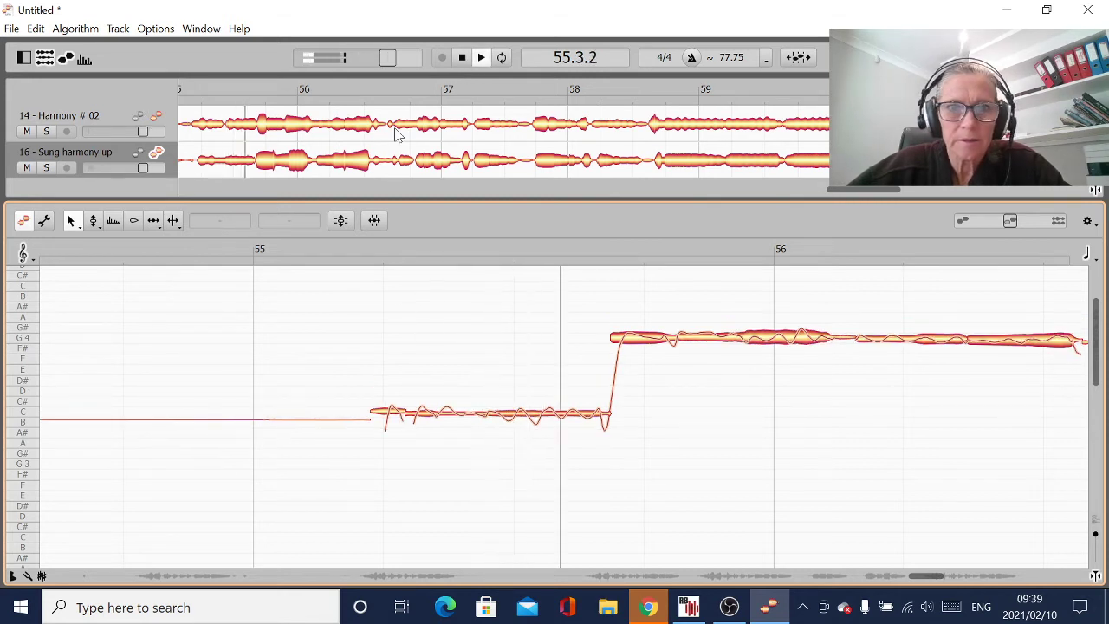
left_click(462, 62)
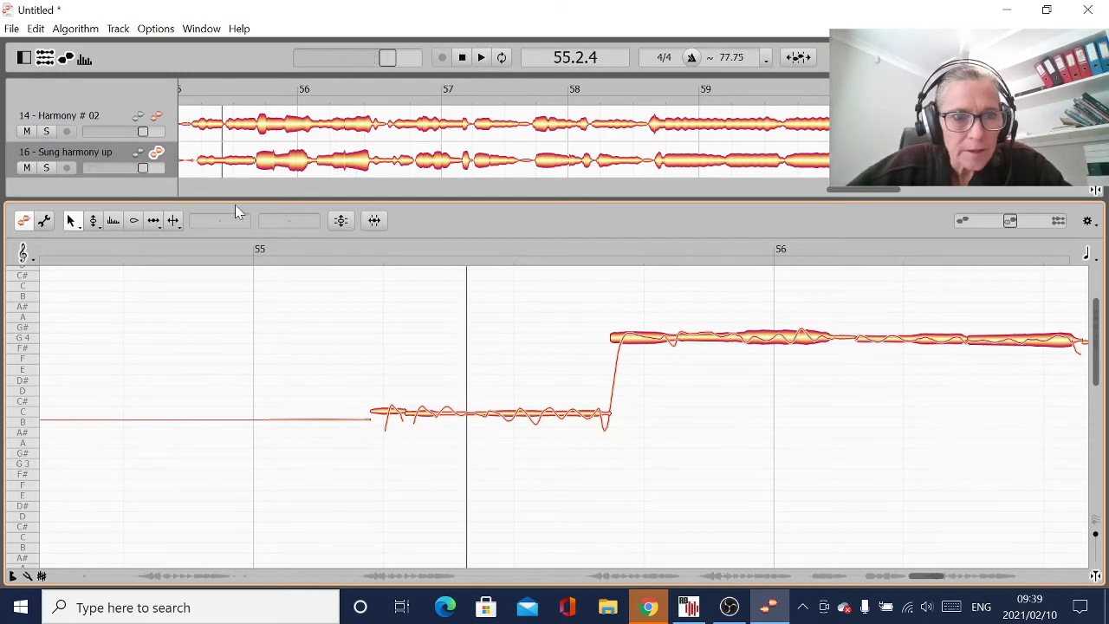
- Remove the note separation between the first two G4 notes before bar 56 to join them into one note
left_click(177, 225)
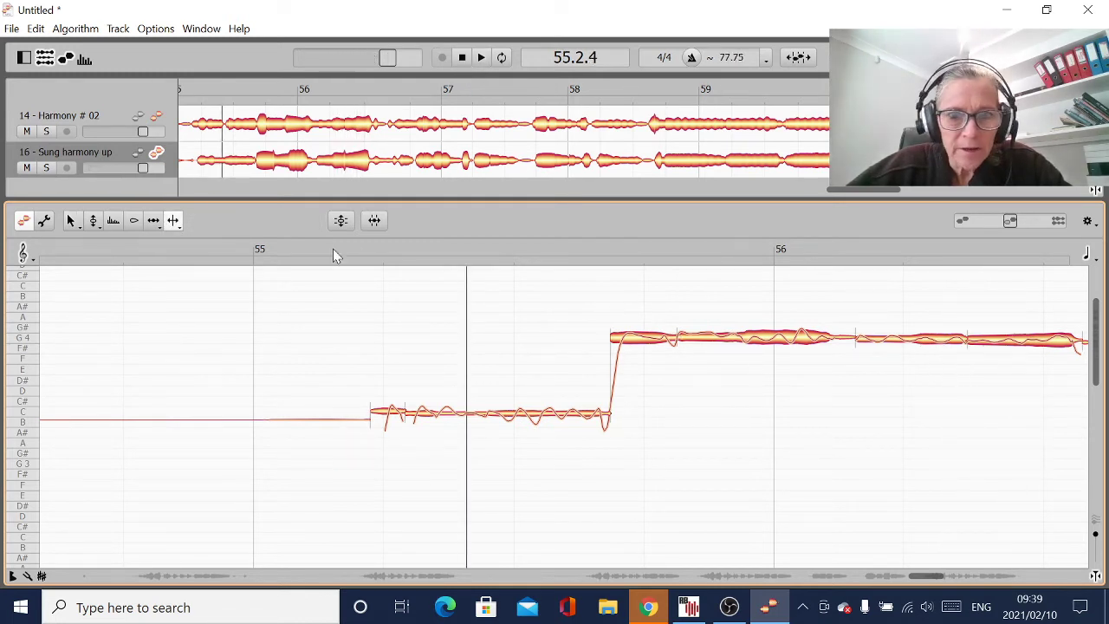
left_click(681, 342)
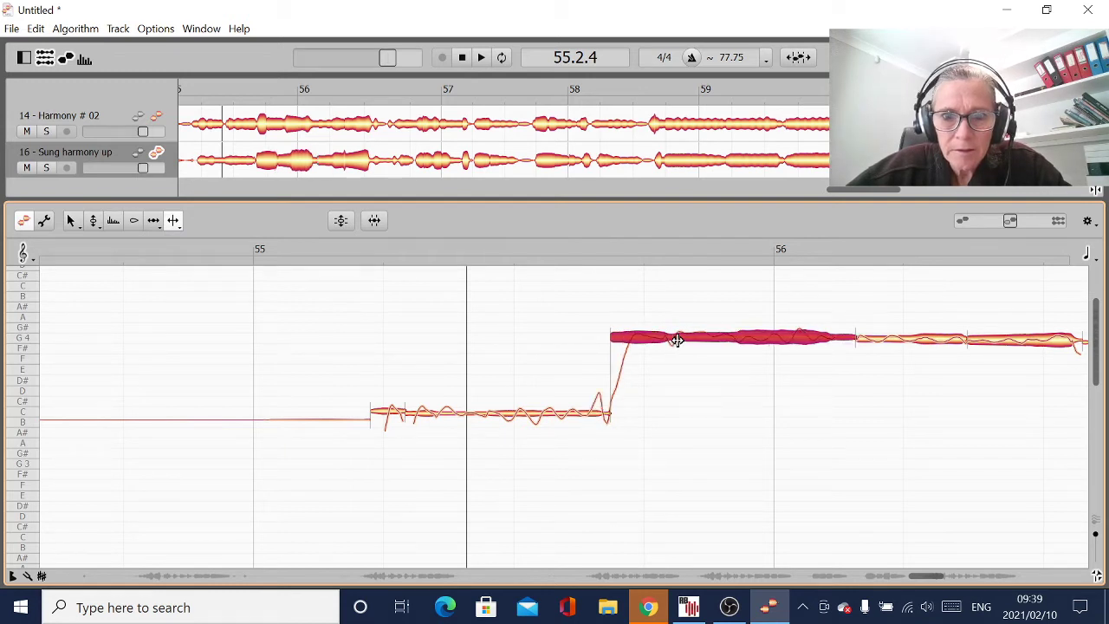
- Split the G4 note before bar 56 near its beginning and move the new note separation slightly earlier
left_click(677, 340)
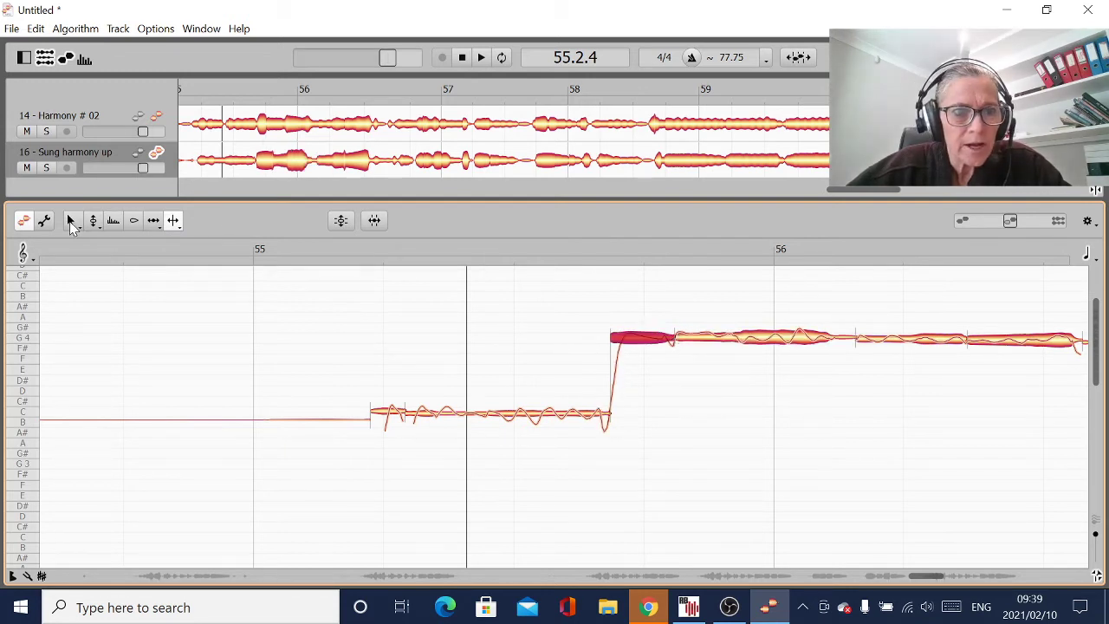
left_click(72, 222)
left_click_drag(677, 339, 650, 349)
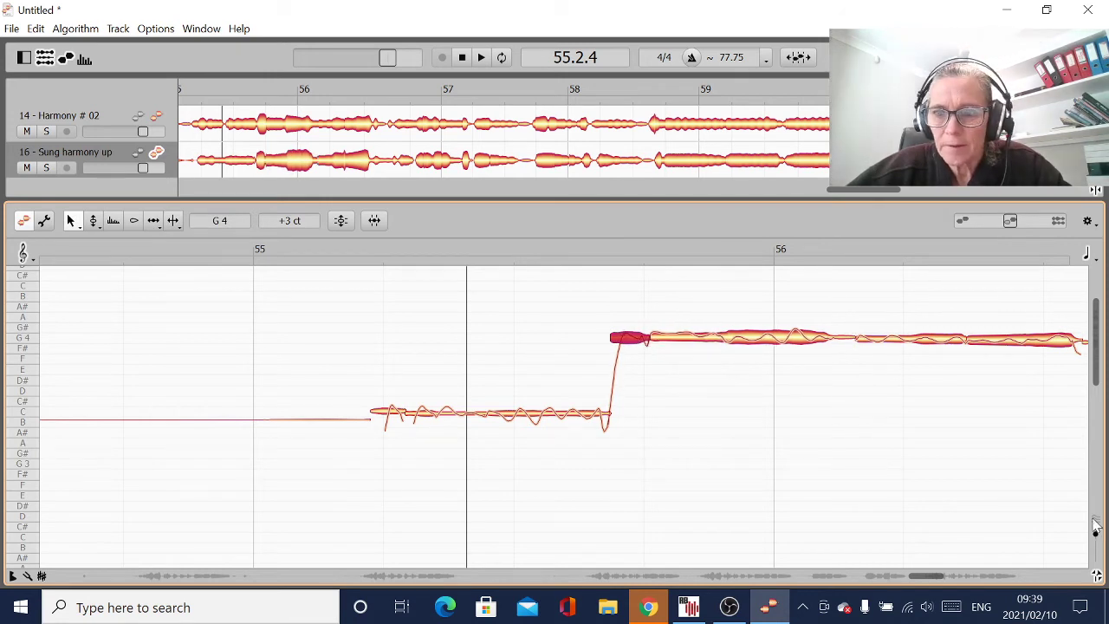
- Show the Harmony # 02 reference notes overlaid on the edited track and replay bars 55 to 57 to compare timing
left_click(139, 117)
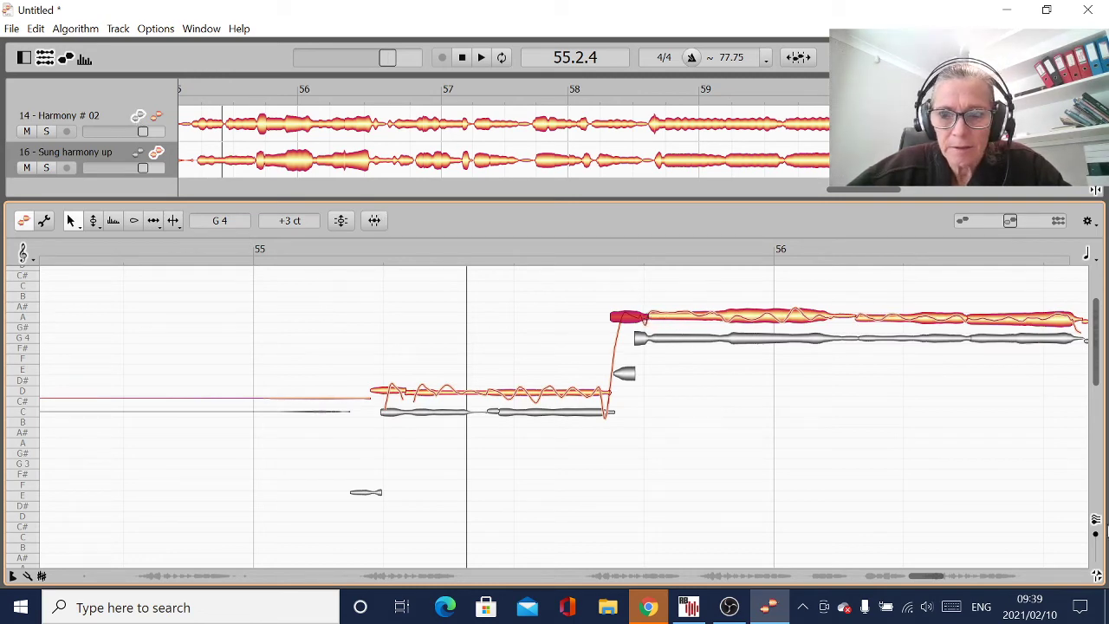
left_click(1096, 519)
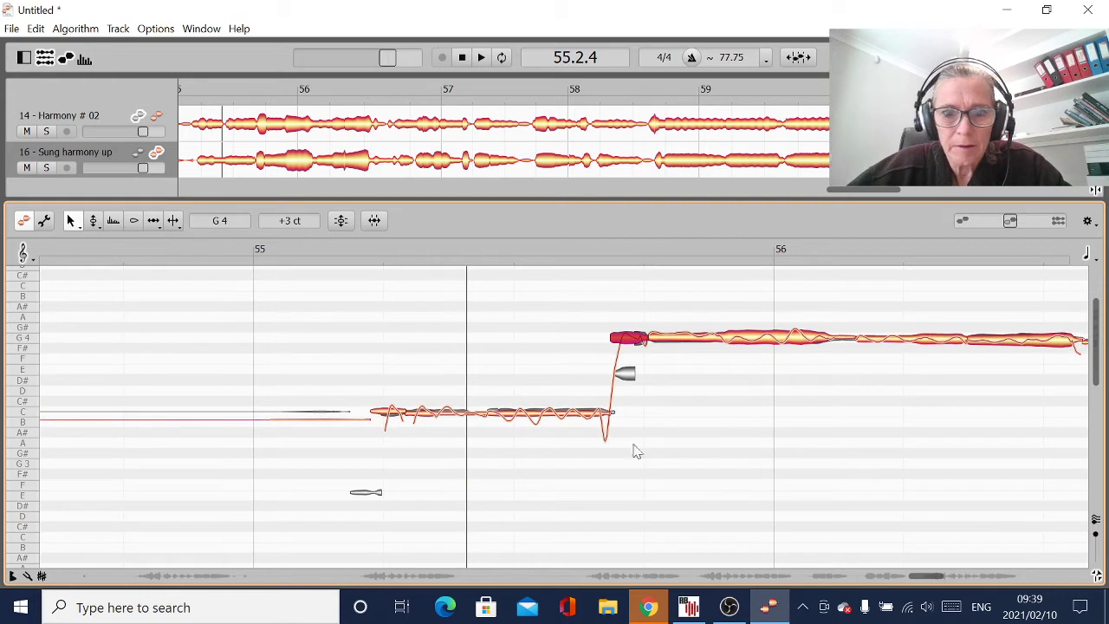
key("space")
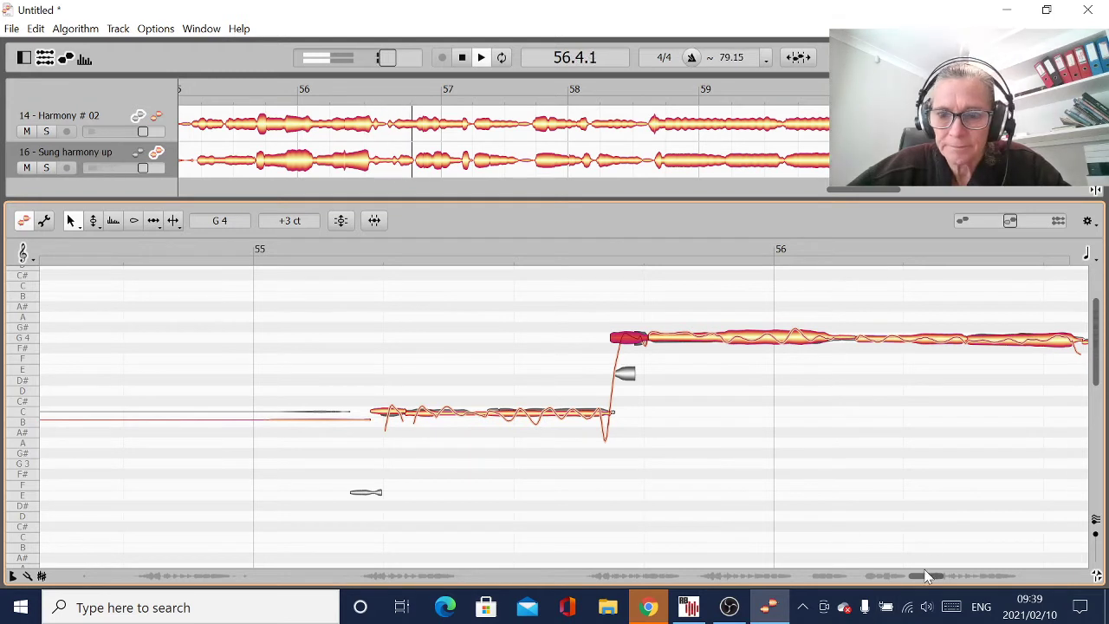
left_click_drag(926, 578, 944, 578)
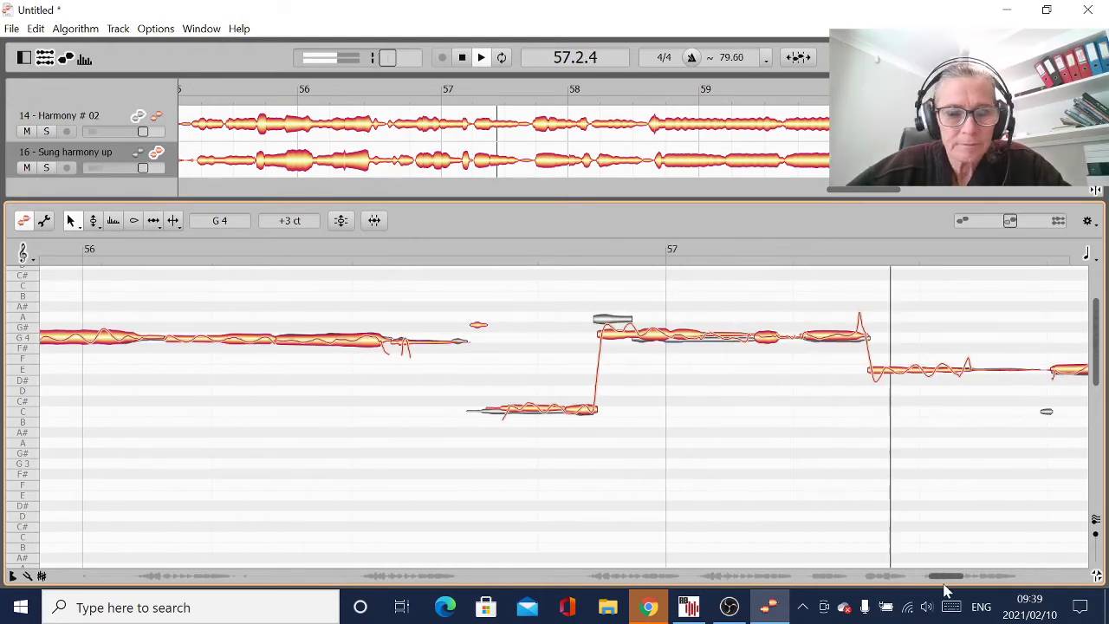
key("space")
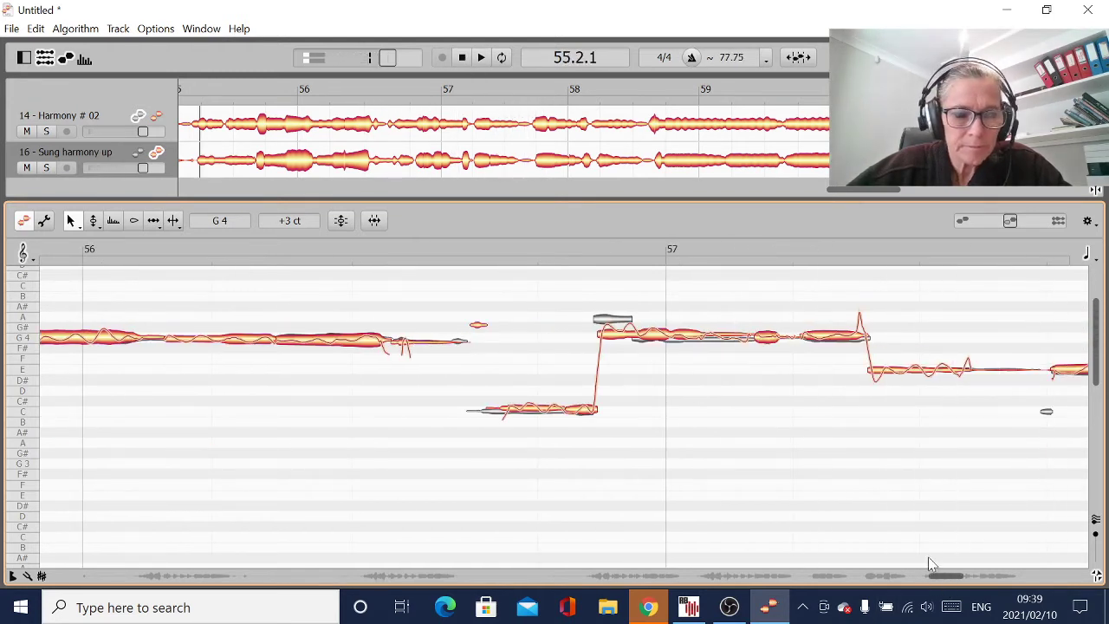
left_click_drag(953, 578, 943, 578)
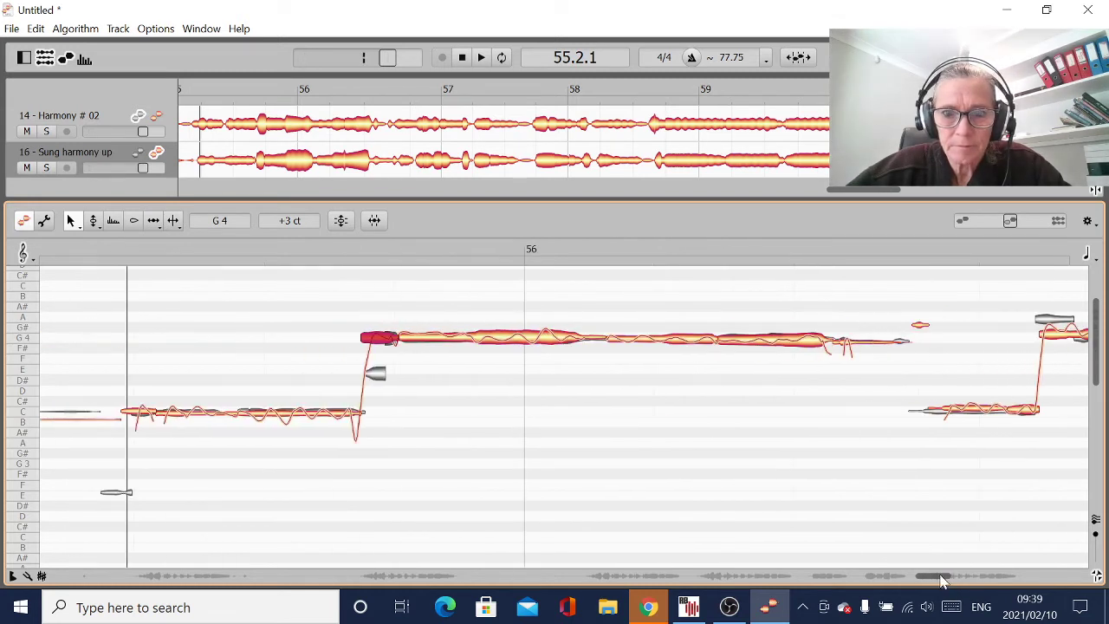
key("space")
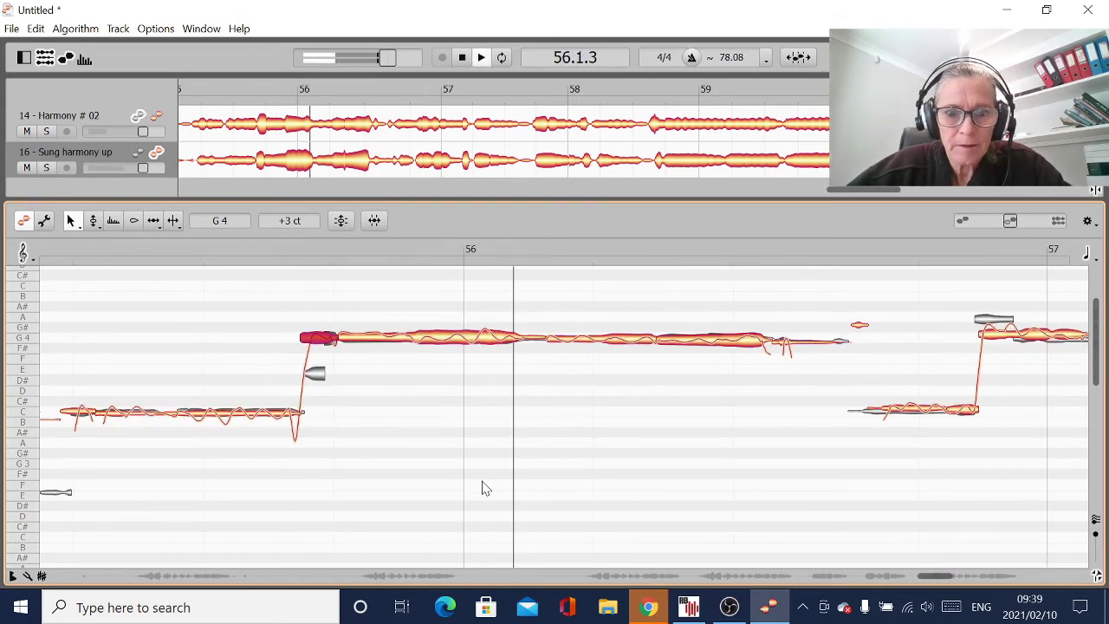
left_click(463, 64)
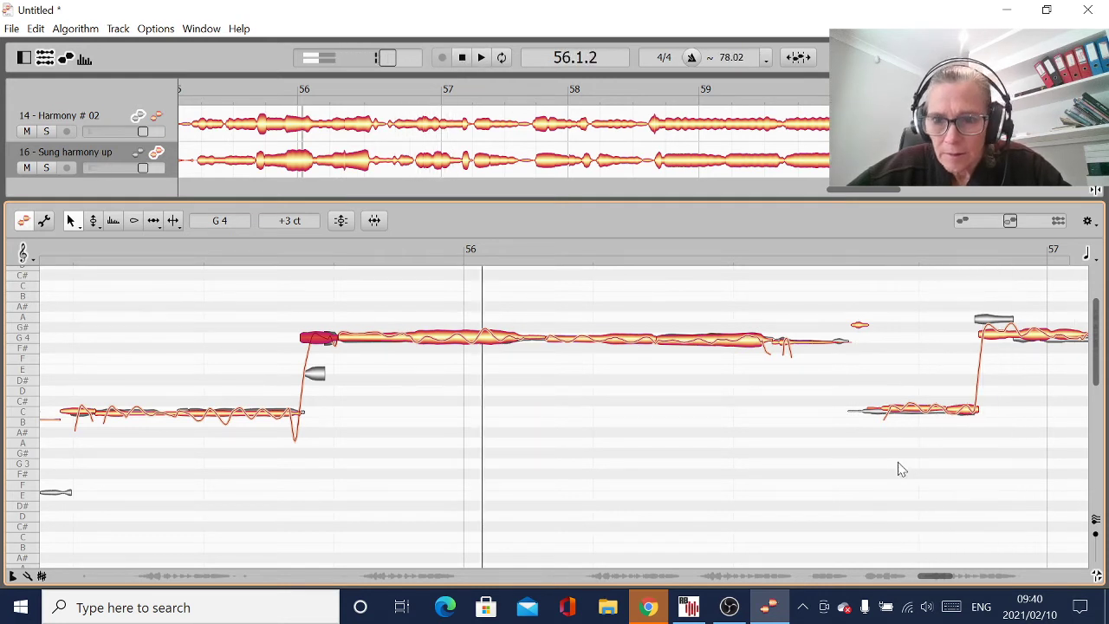
- Move the start of the C4 note before bar 57 earlier and lower the short G# note just ahead of it to G4
left_click(874, 412)
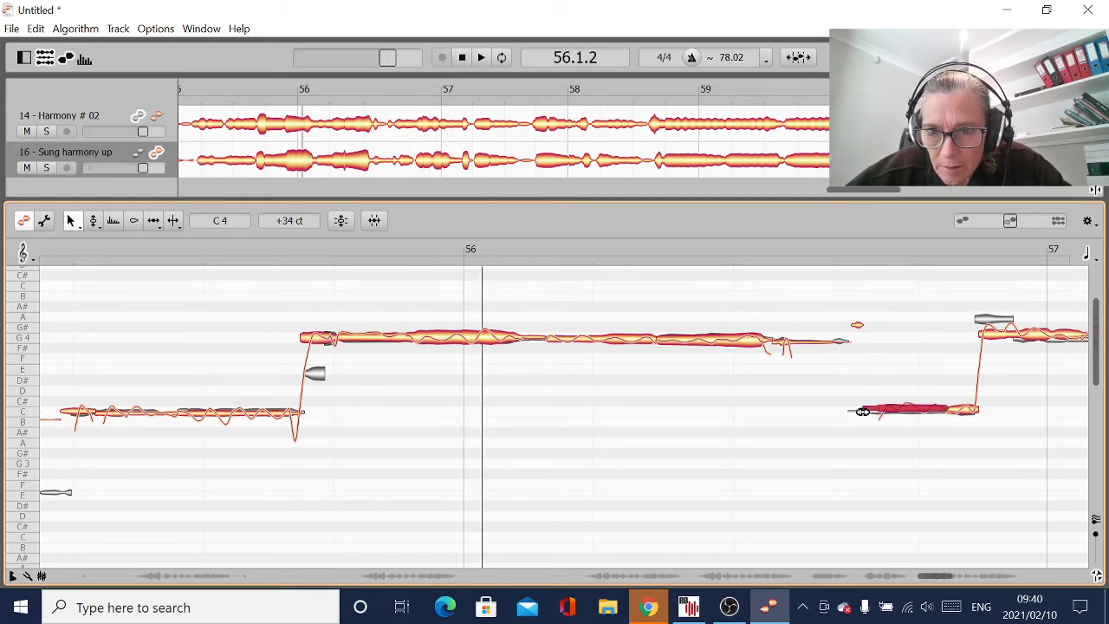
mouse_move(847, 344)
left_mouse_down()
mouse_move(830, 346)
mouse_move(849, 329)
mouse_move(842, 340)
left_mouse_up()
- Replay the edited passage from bar 56 through bar 60, following the notes against the reference
key("space")
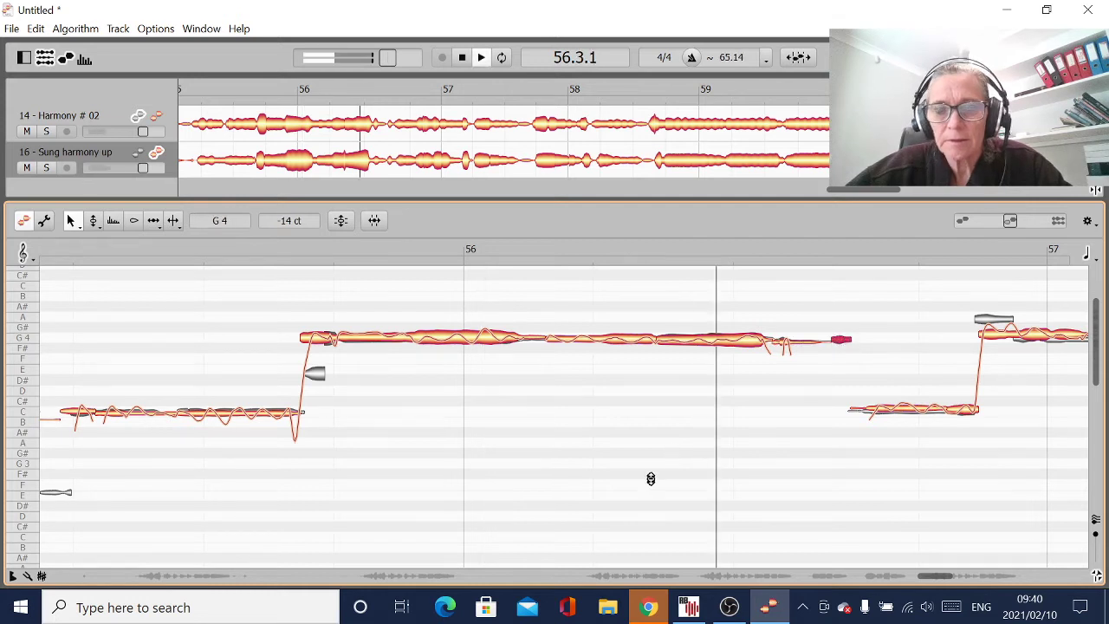
left_click(564, 491)
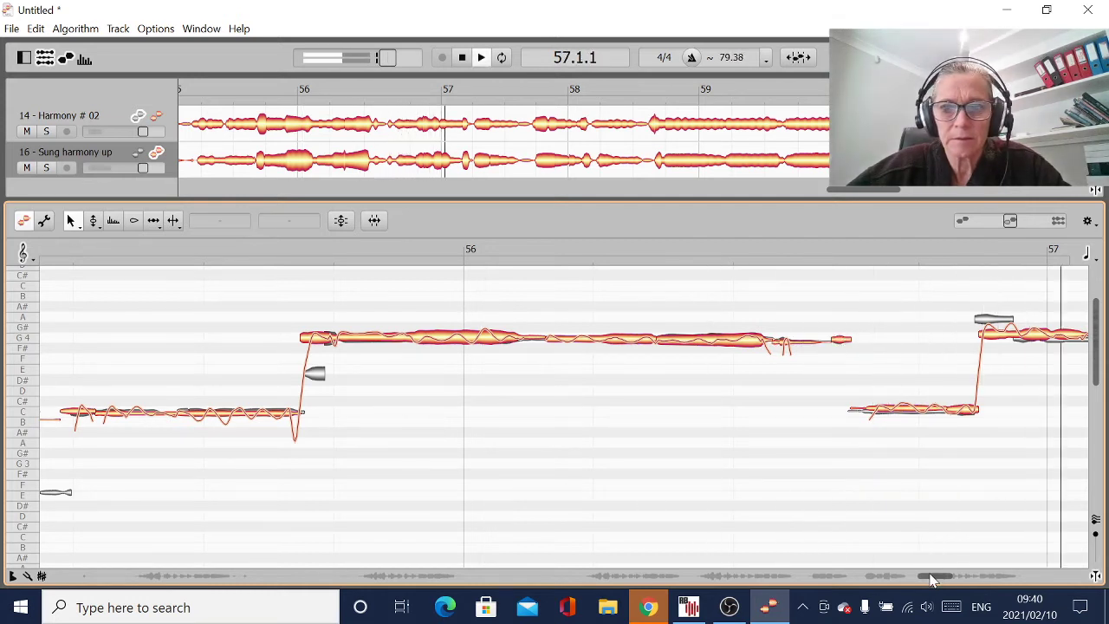
left_click_drag(931, 579, 972, 589)
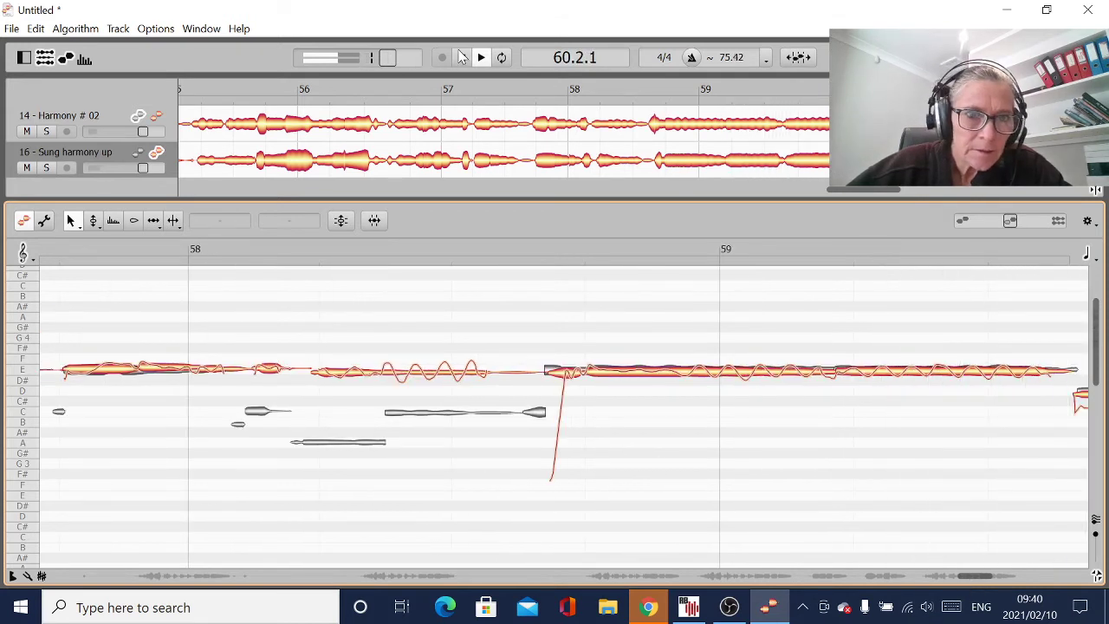
left_click(463, 56)
- Move the starts of the two E4 notes between bars 58 and 59 earlier, comparing them with the reference spread apart and overlaid
left_click(314, 375)
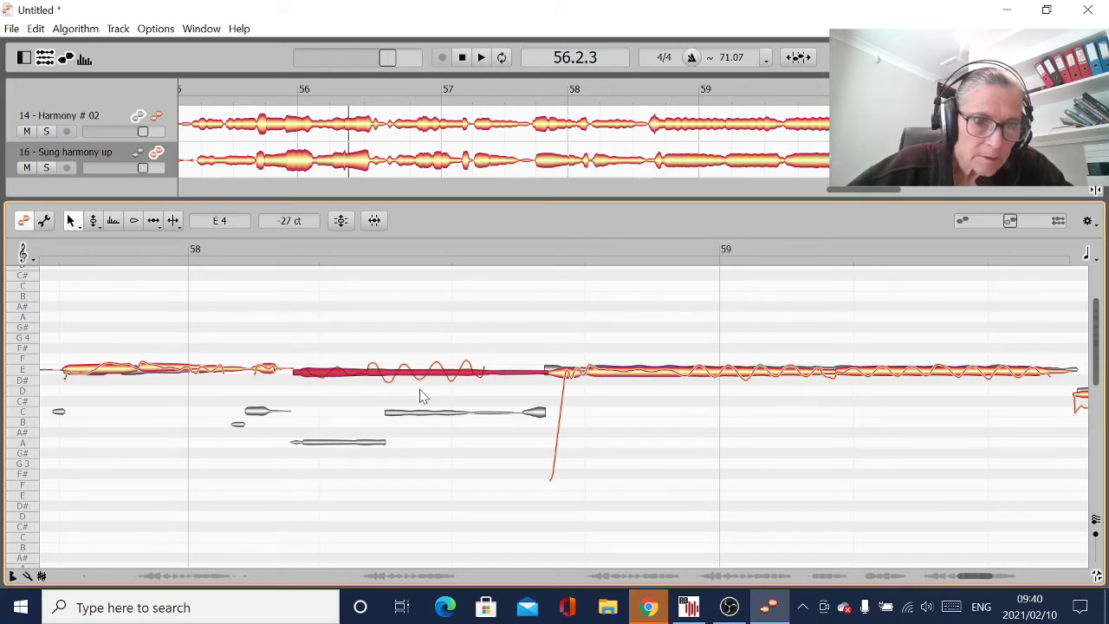
left_click_drag(555, 374, 534, 375)
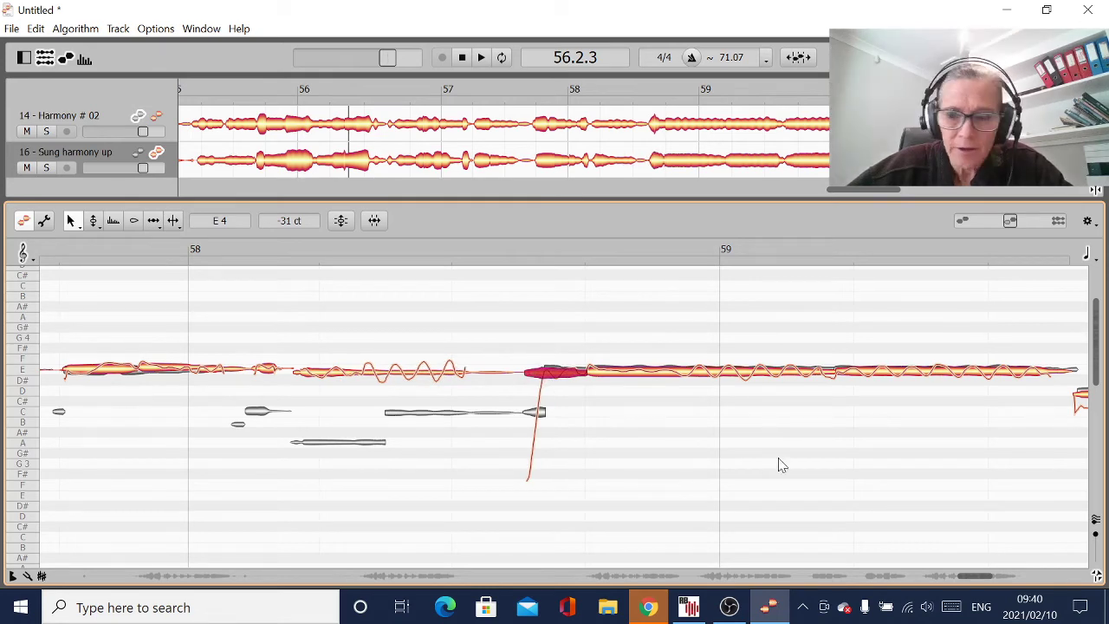
key("Up")
key("Up")
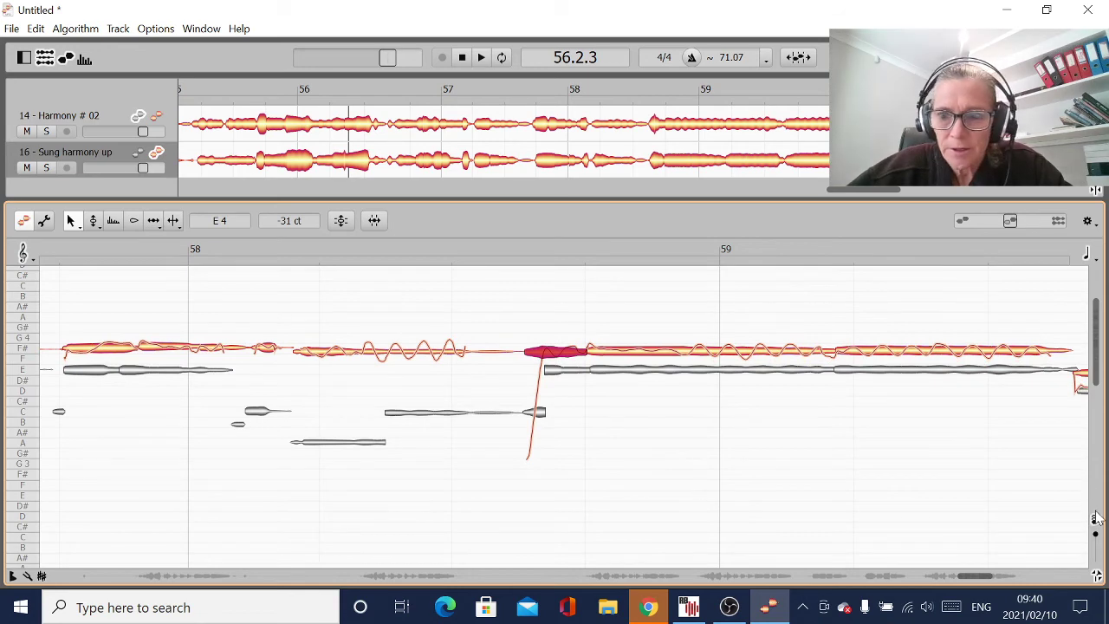
key("Down")
- Replay the passage from just before bar 58 through bar 60 to check the adjusted timing
key("space")
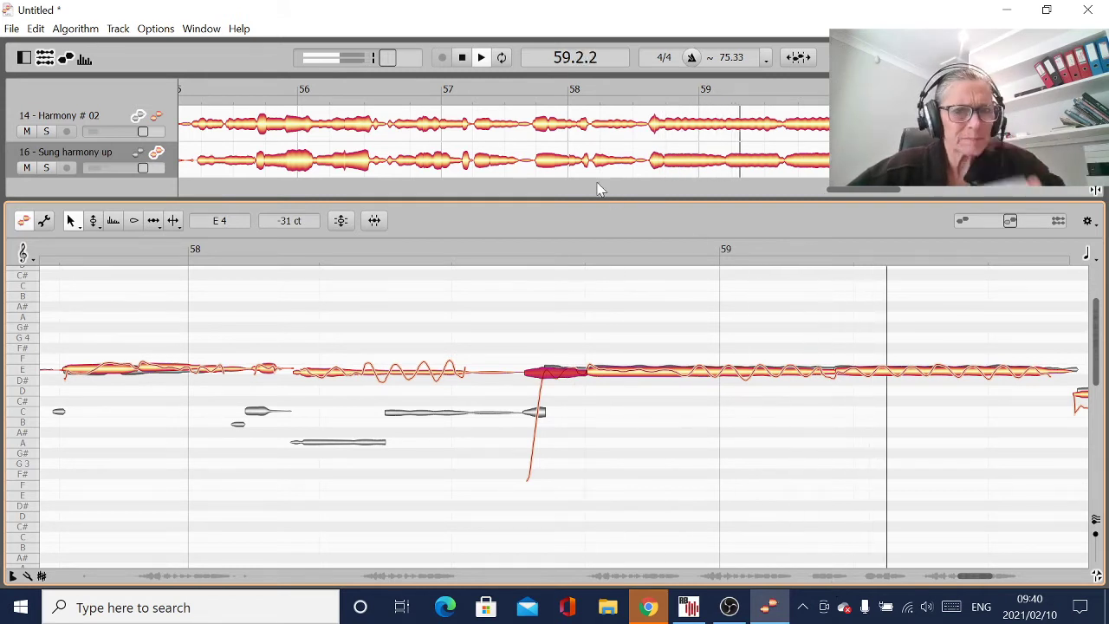
left_click(462, 57)
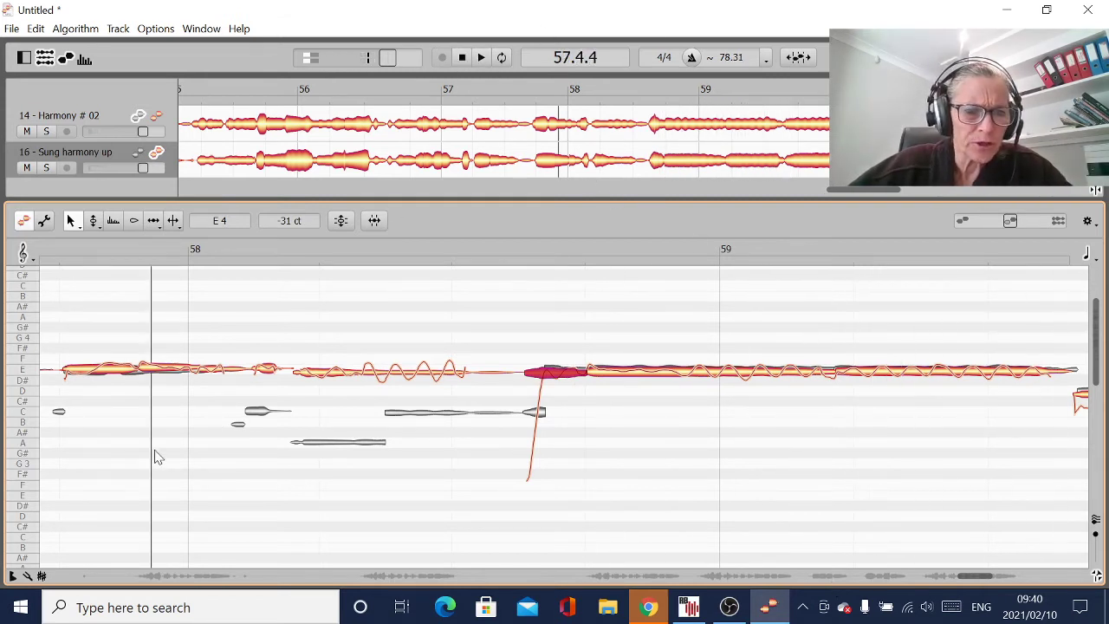
key("space")
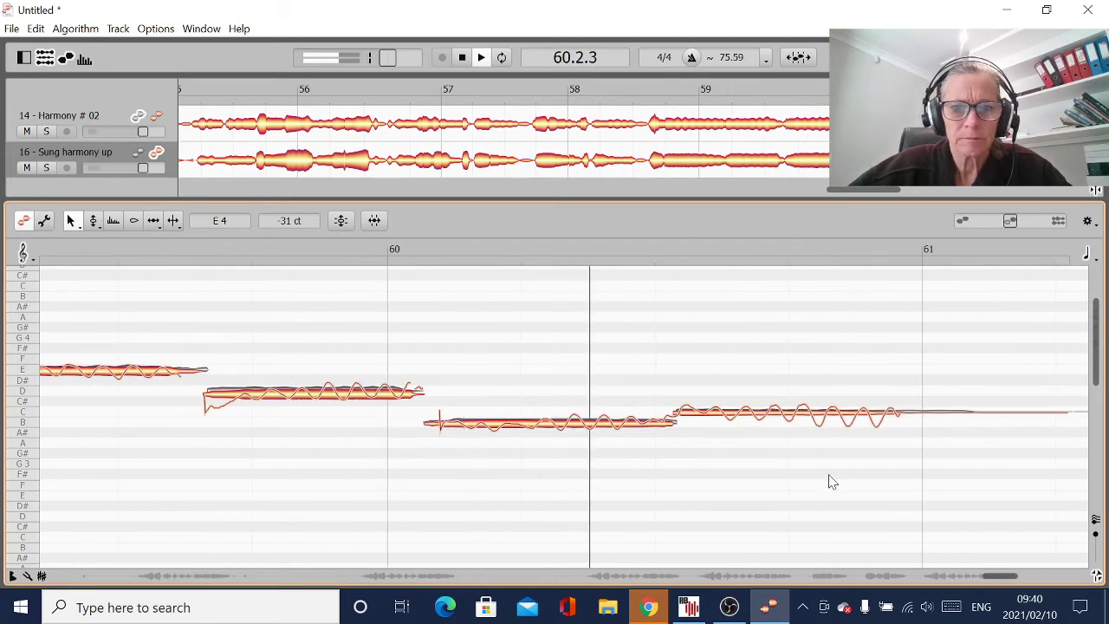
left_click(464, 59)
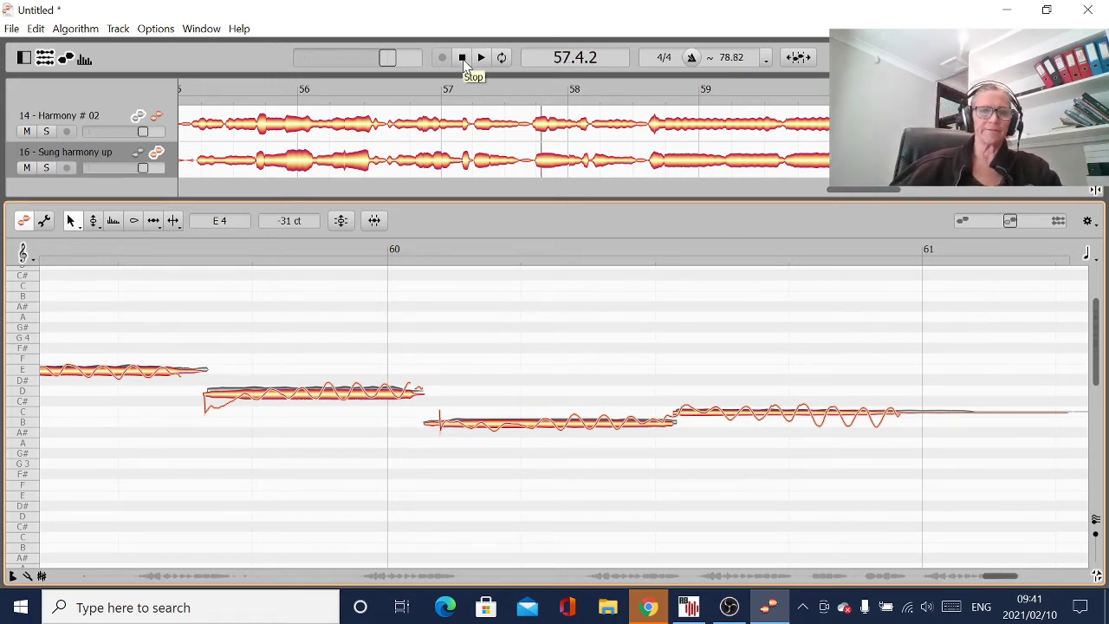
- Delete the Harmony # 02 reference track from the project
left_click(67, 124)
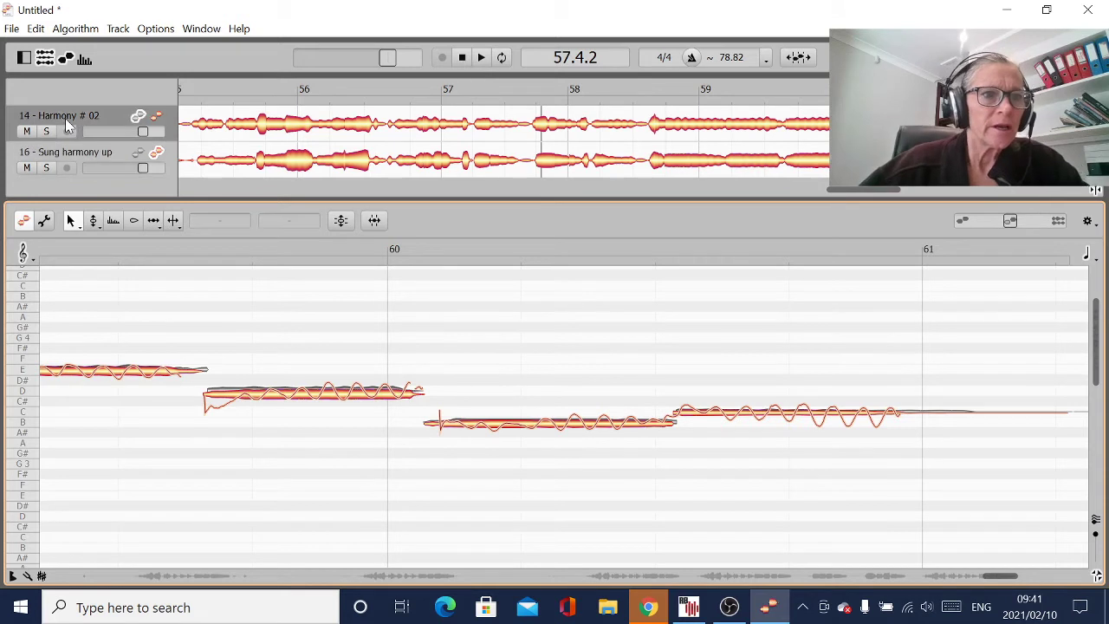
right_click(68, 124)
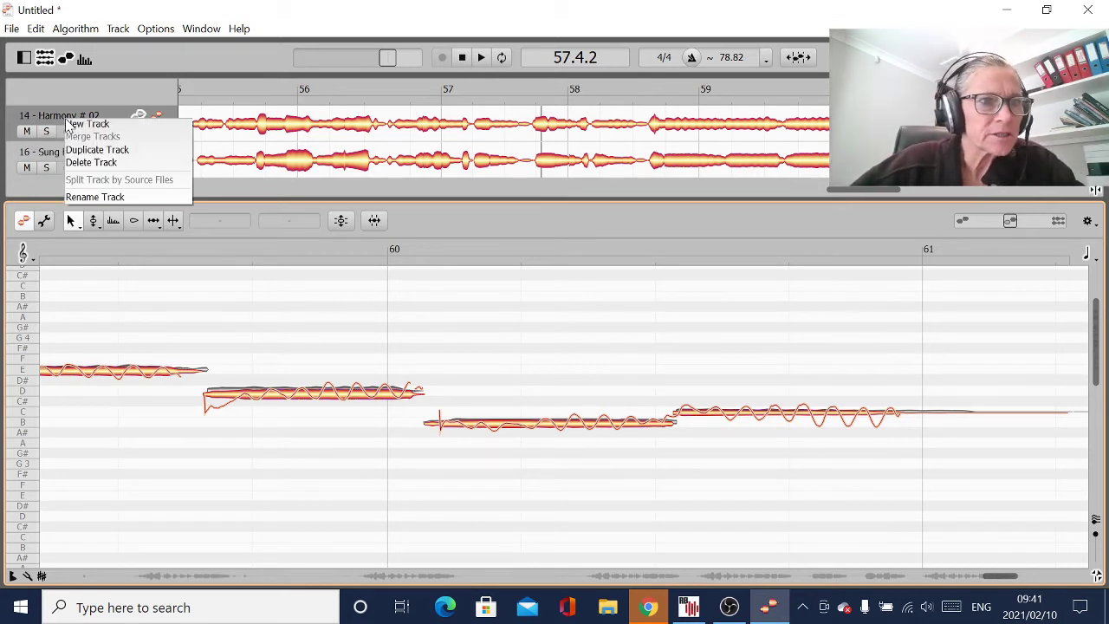
left_click(107, 164)
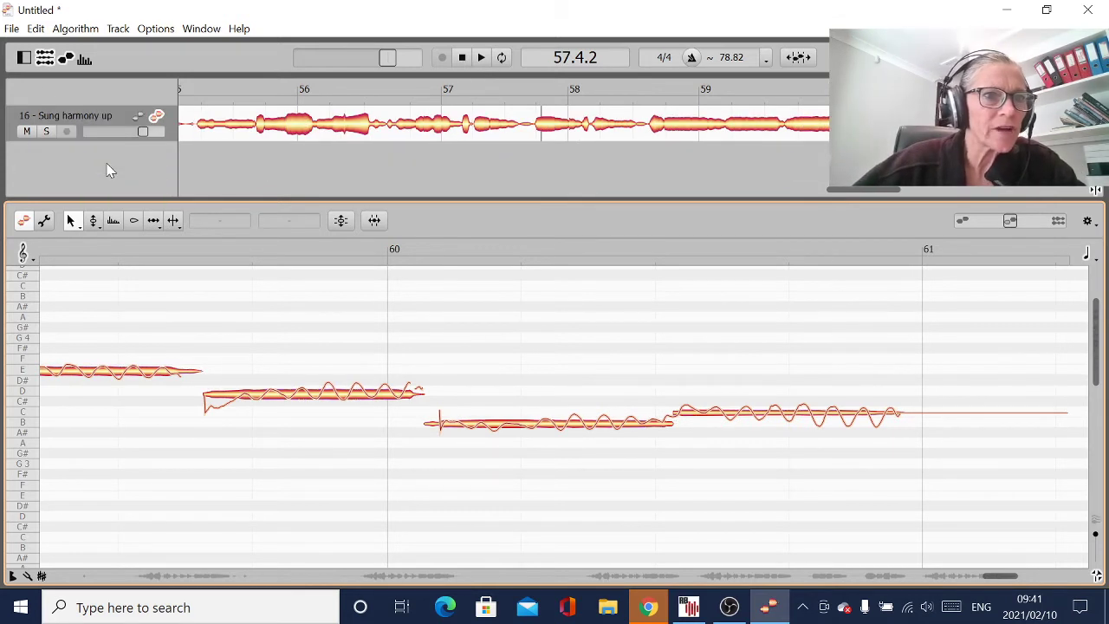
- Export the Sung harmony up track as a 44.100 kHz, 24-bit WAV into Documents > FAWM 2021 > My Name is Not Jolene > Melodyne
left_click(11, 32)
left_click(51, 195)
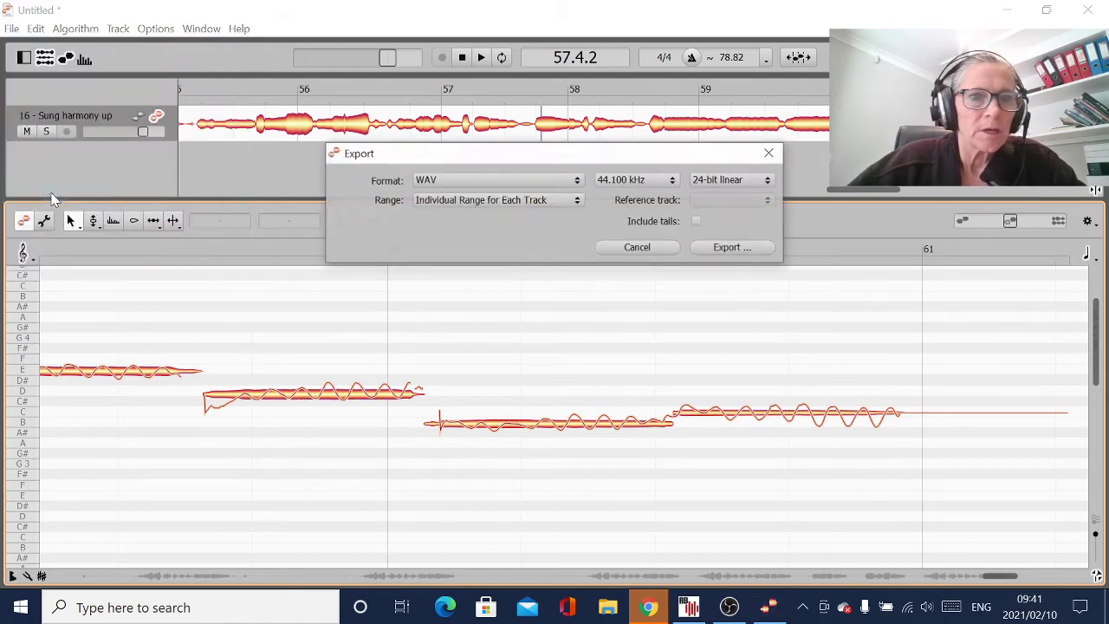
left_click(728, 249)
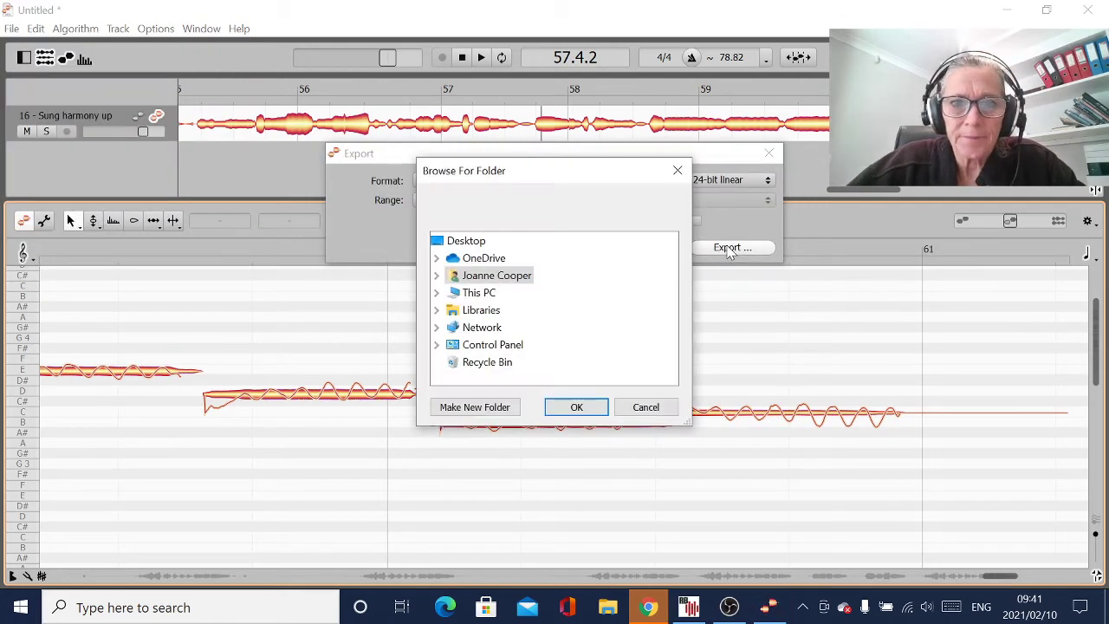
left_click(437, 276)
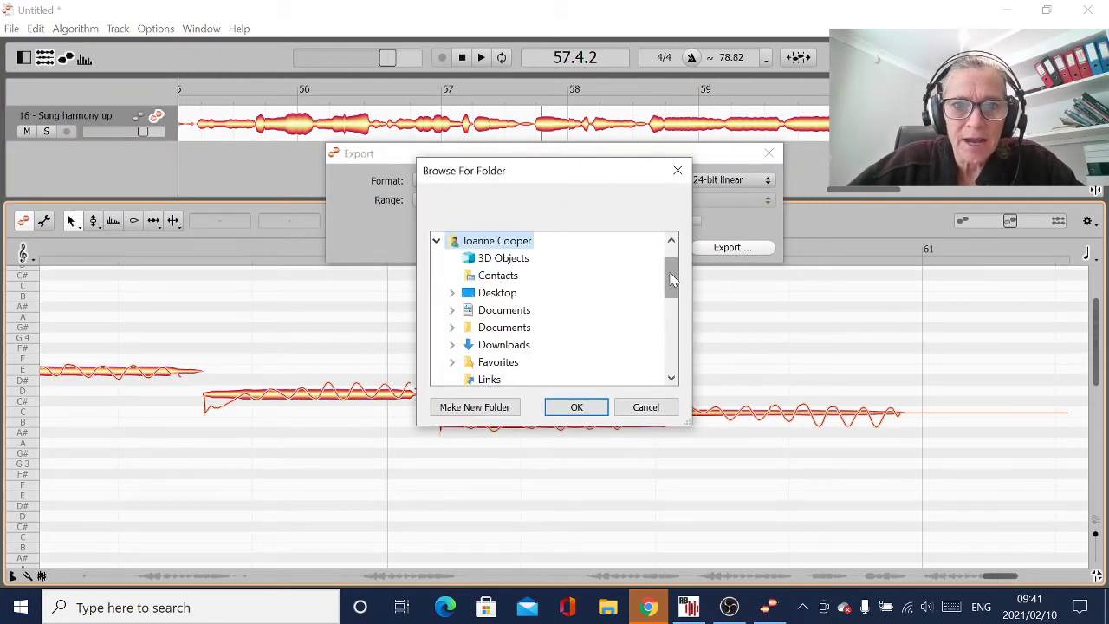
mouse_move(672, 278)
left_mouse_down()
mouse_move(673, 354)
mouse_move(667, 278)
left_mouse_up()
left_click(454, 325)
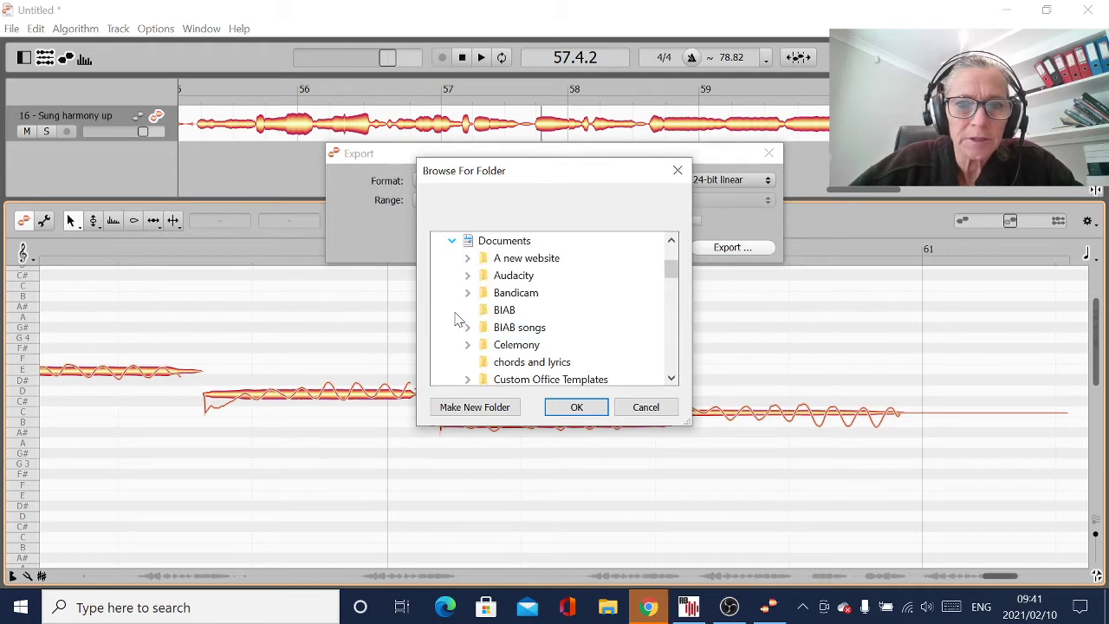
mouse_move(672, 275)
left_mouse_down()
mouse_move(674, 323)
mouse_move(669, 277)
left_mouse_up()
left_click(520, 295)
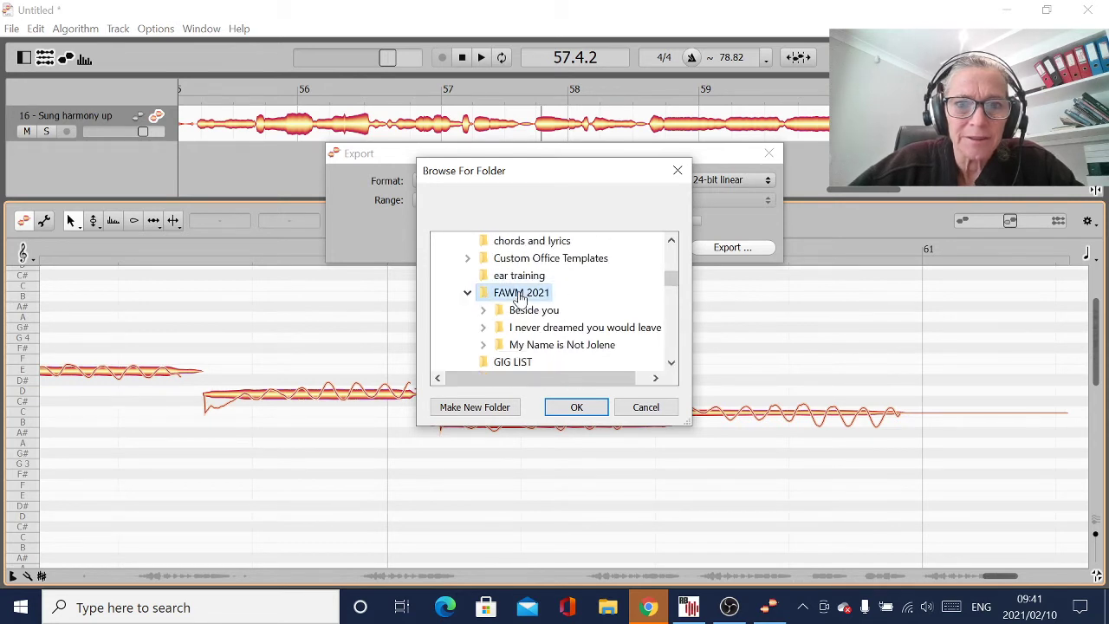
left_click(537, 347)
left_click(537, 350)
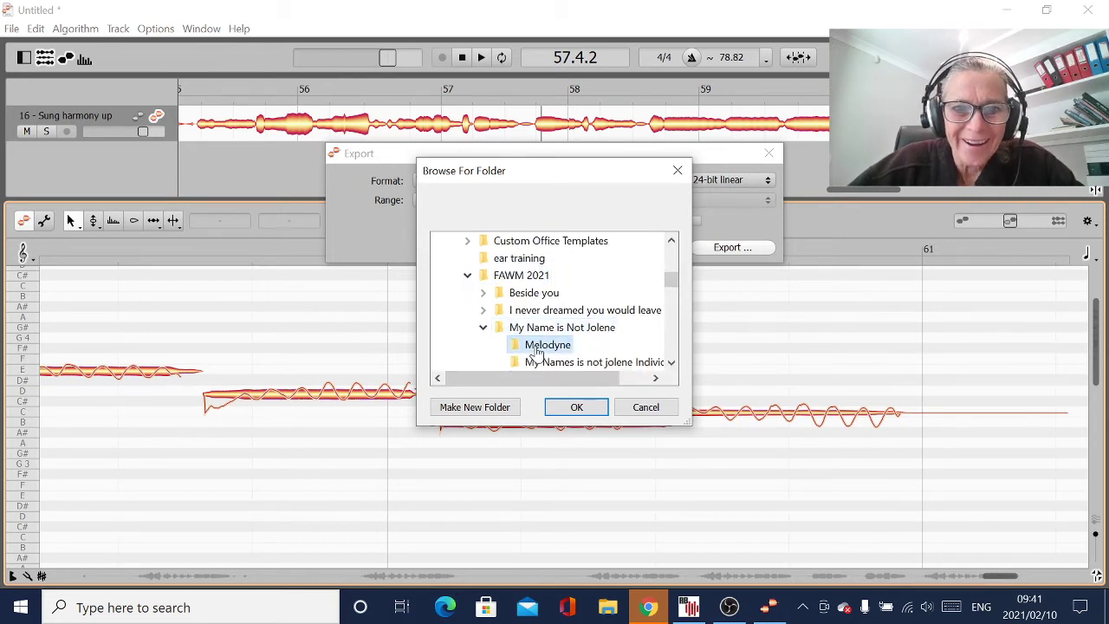
left_click(595, 409)
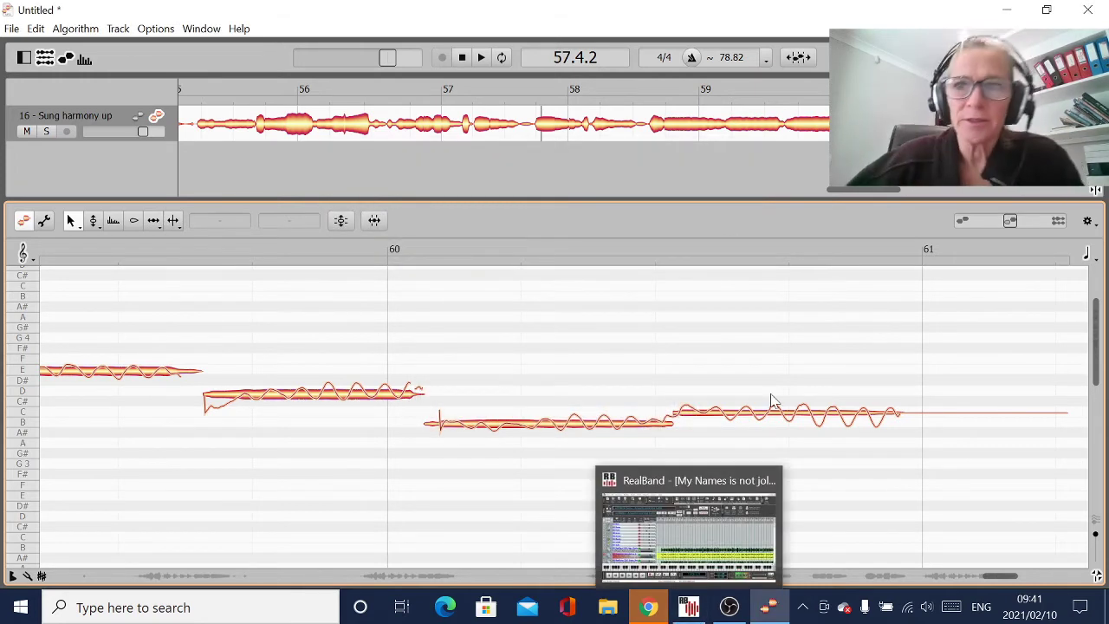
- Close the Melodyne project and discard its unsaved changes
left_click(1090, 10)
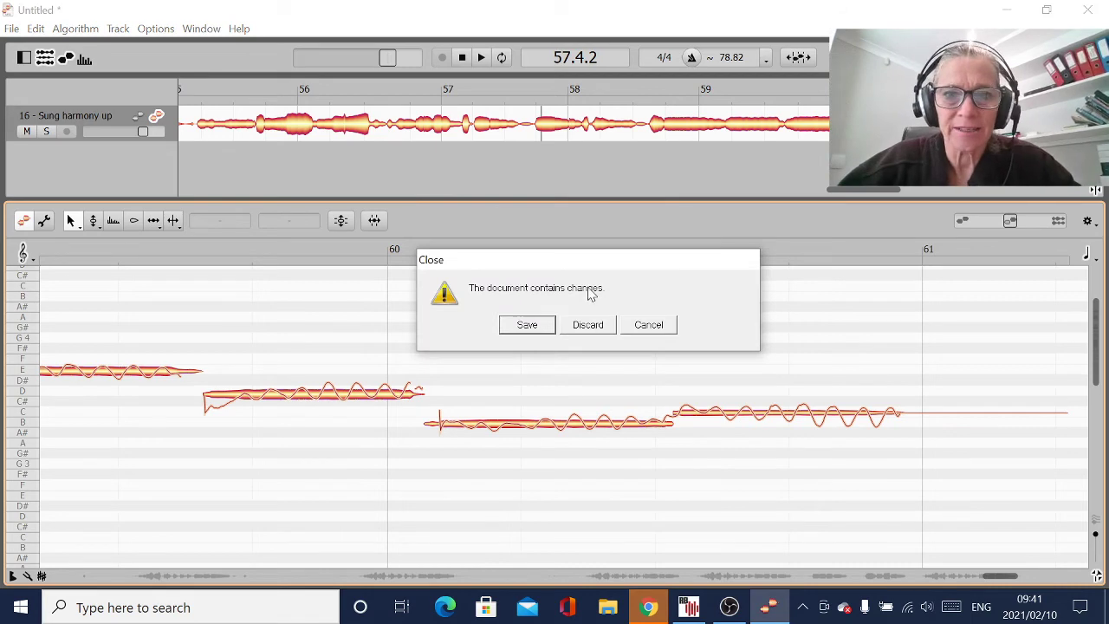
left_click(588, 326)
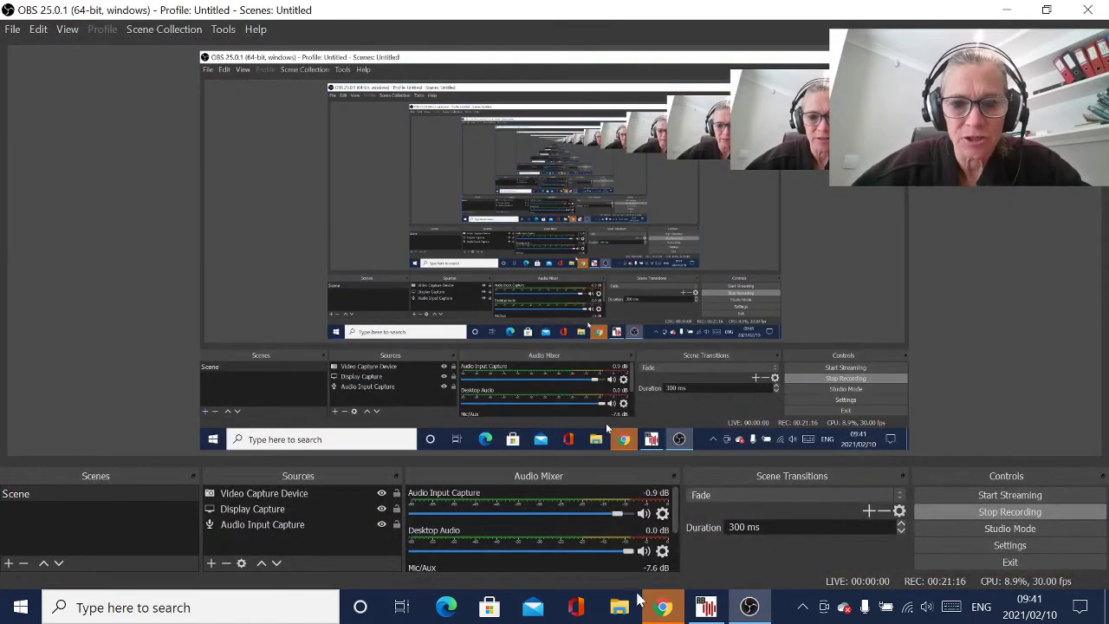
- Launch Audacity and dismiss its welcome window
left_click(21, 608)
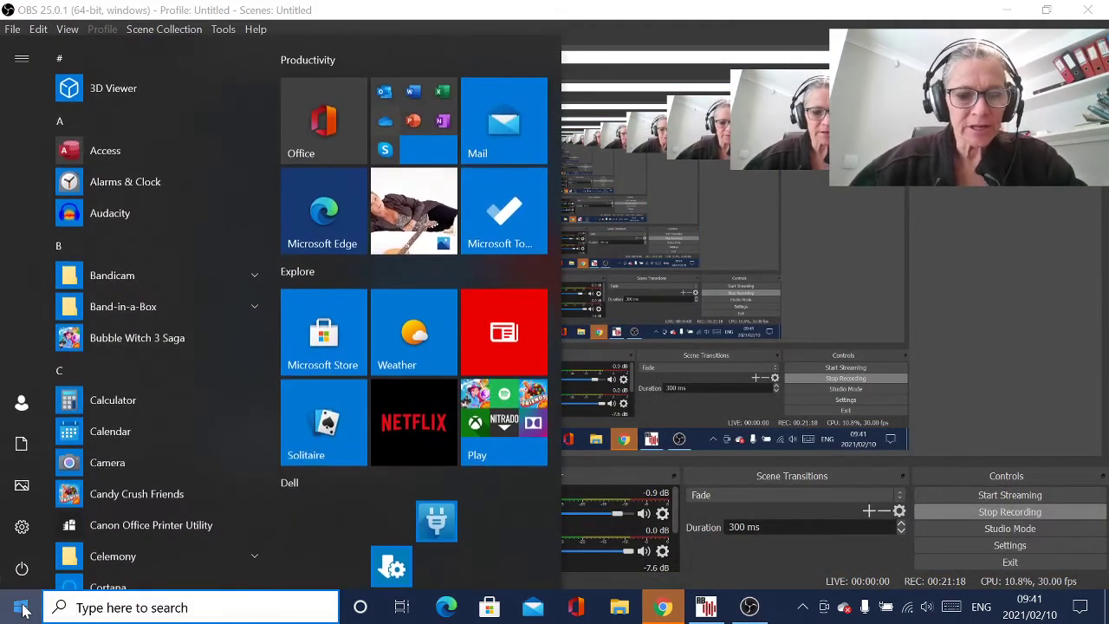
type("audacity")
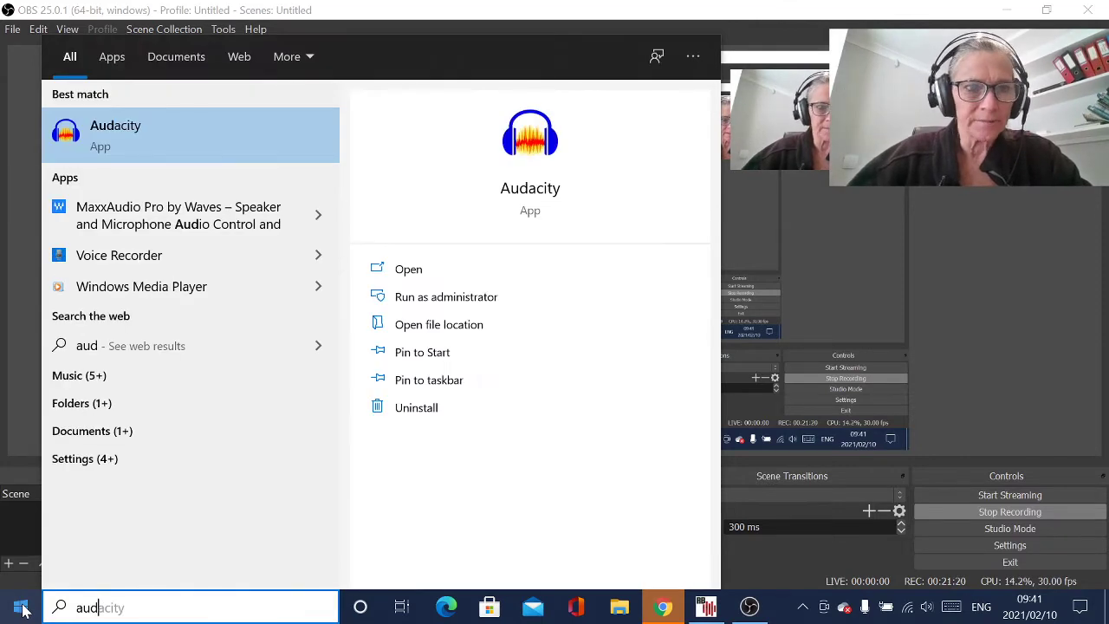
left_click(115, 121)
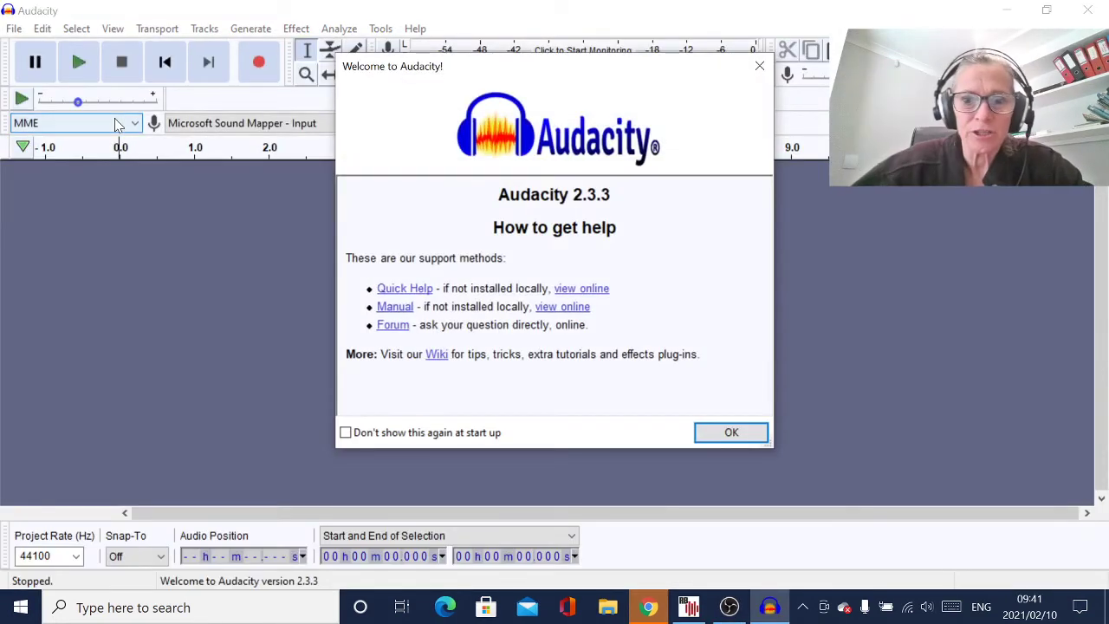
left_click(751, 432)
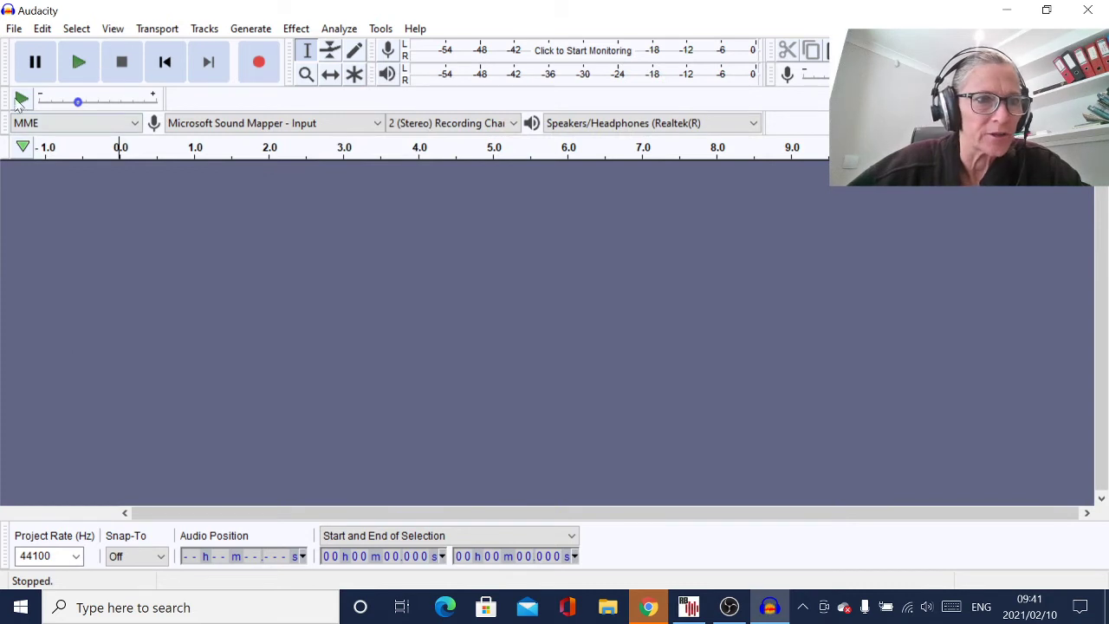
- Open the 12 - Lead vocal WAV file from Documents > FAWM 2021 > My Name is Not Jolene > Melodyne
left_click(15, 31)
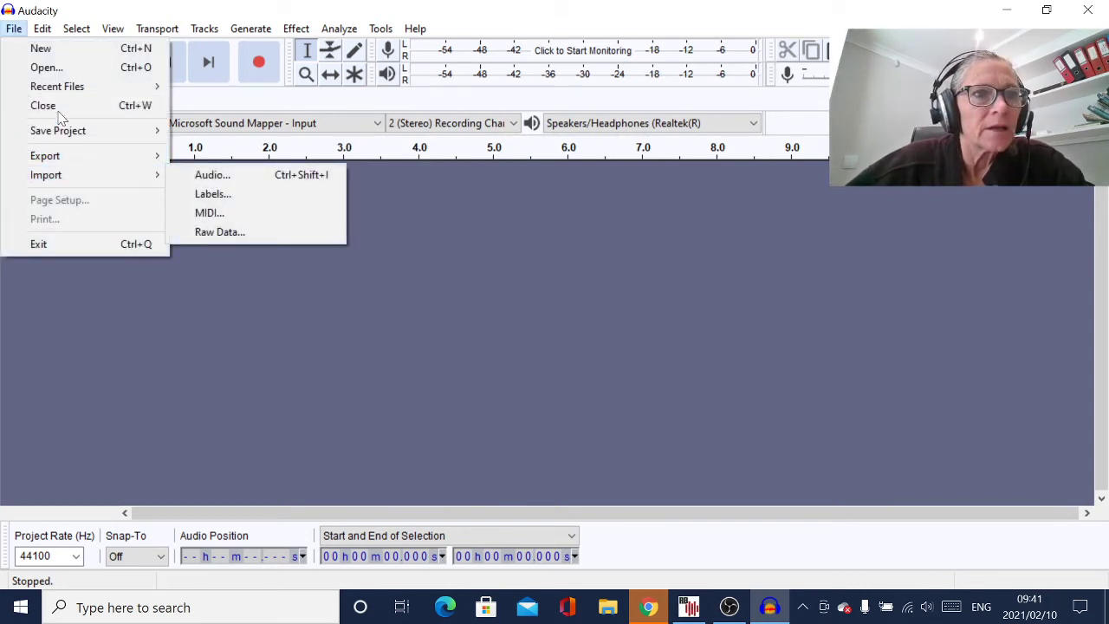
left_click(55, 74)
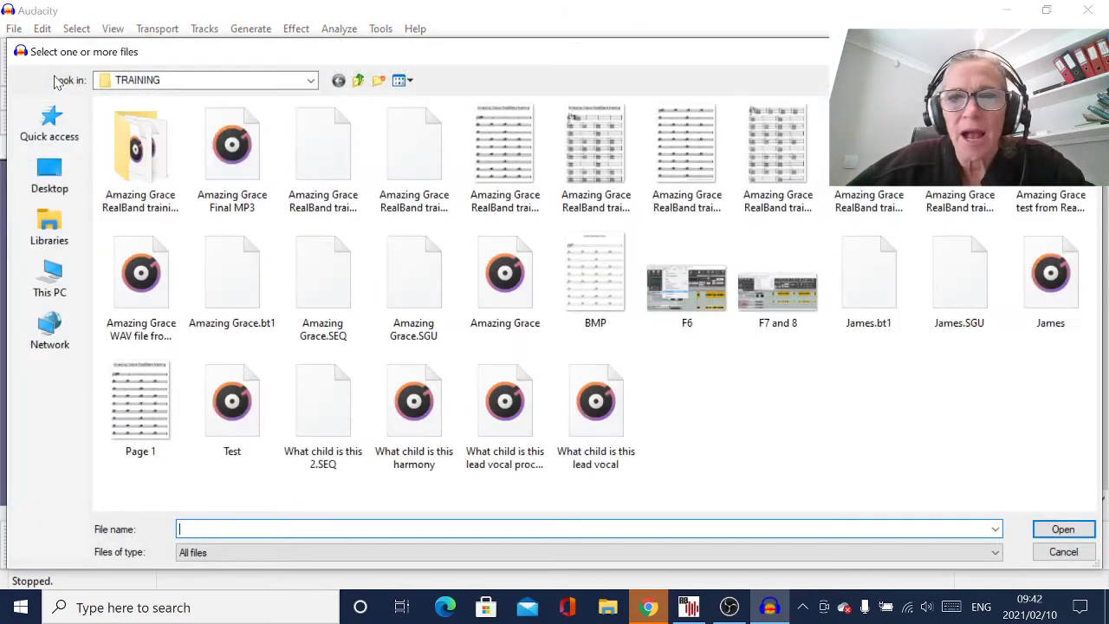
left_click(44, 217)
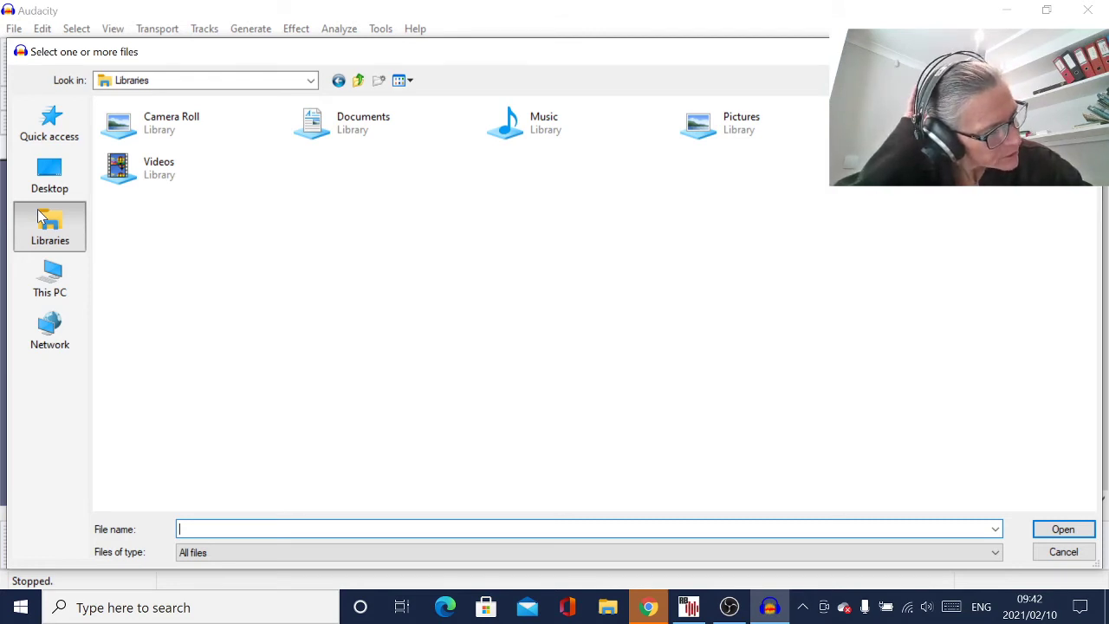
double_click(328, 144)
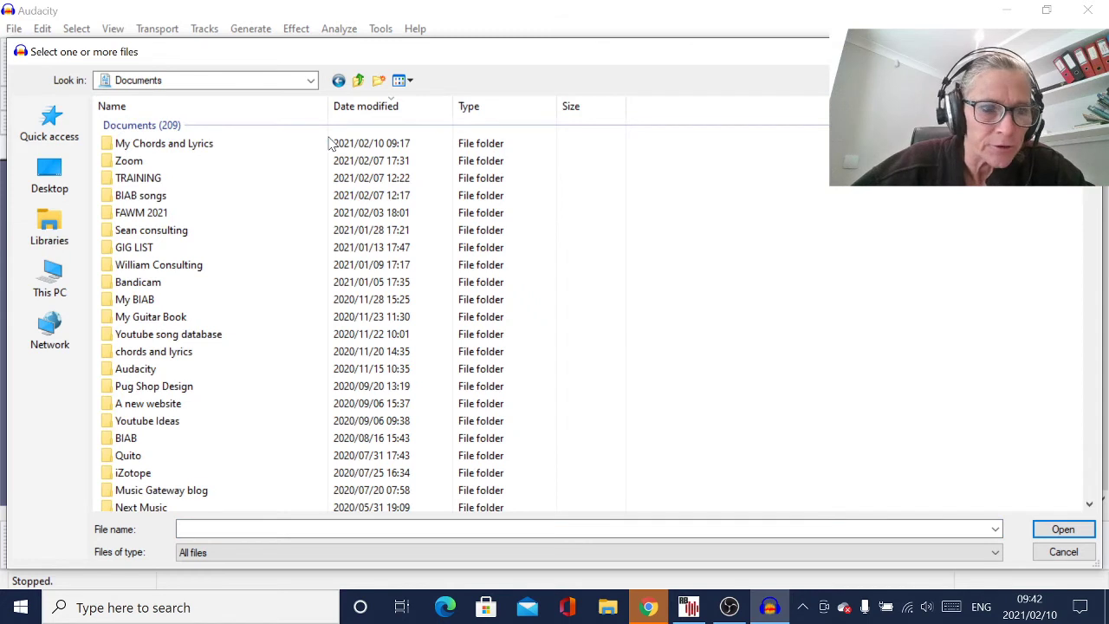
double_click(141, 213)
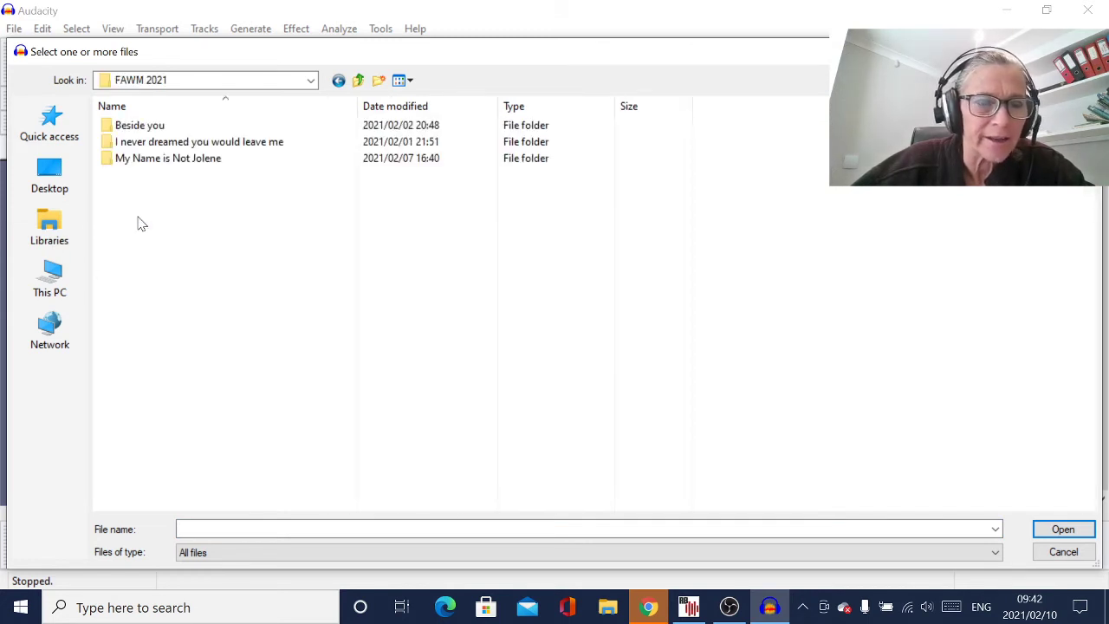
double_click(196, 165)
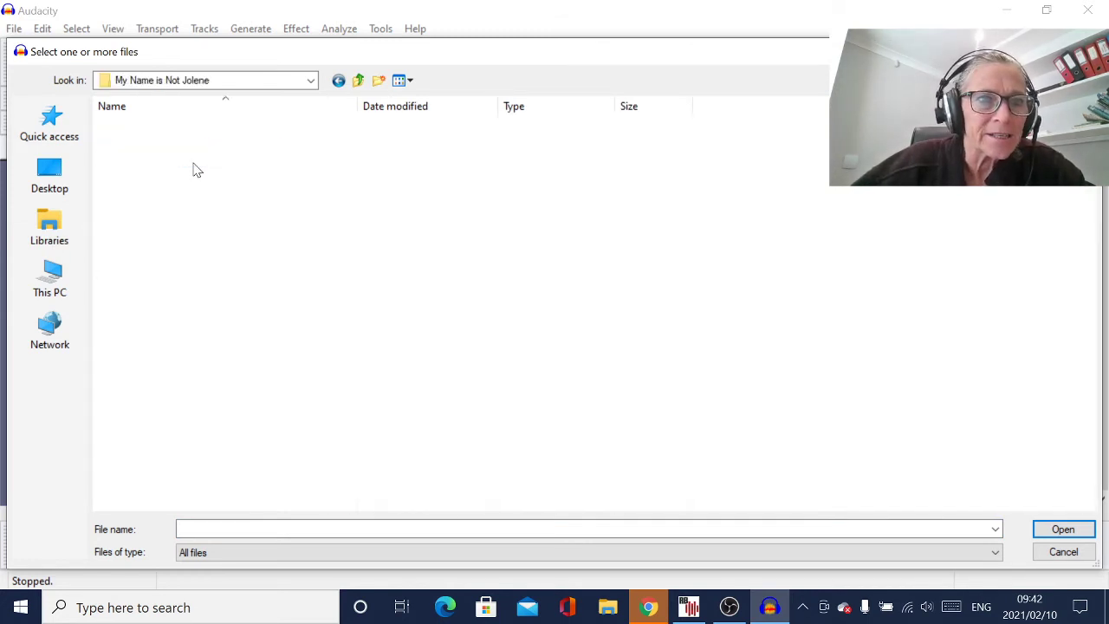
left_click(142, 127)
double_click(142, 130)
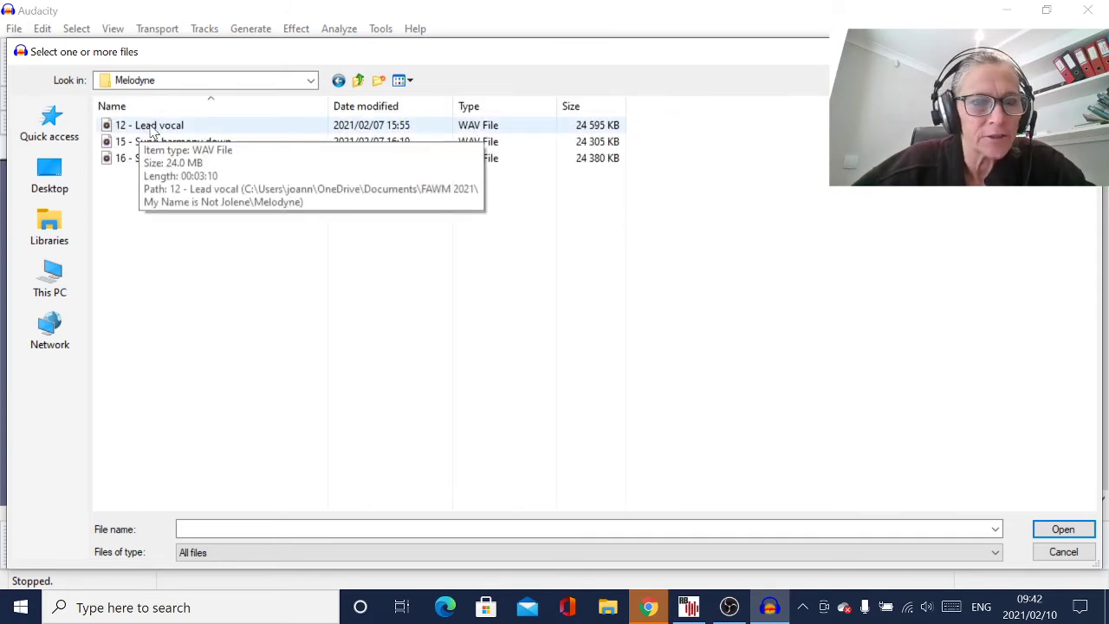
double_click(152, 128)
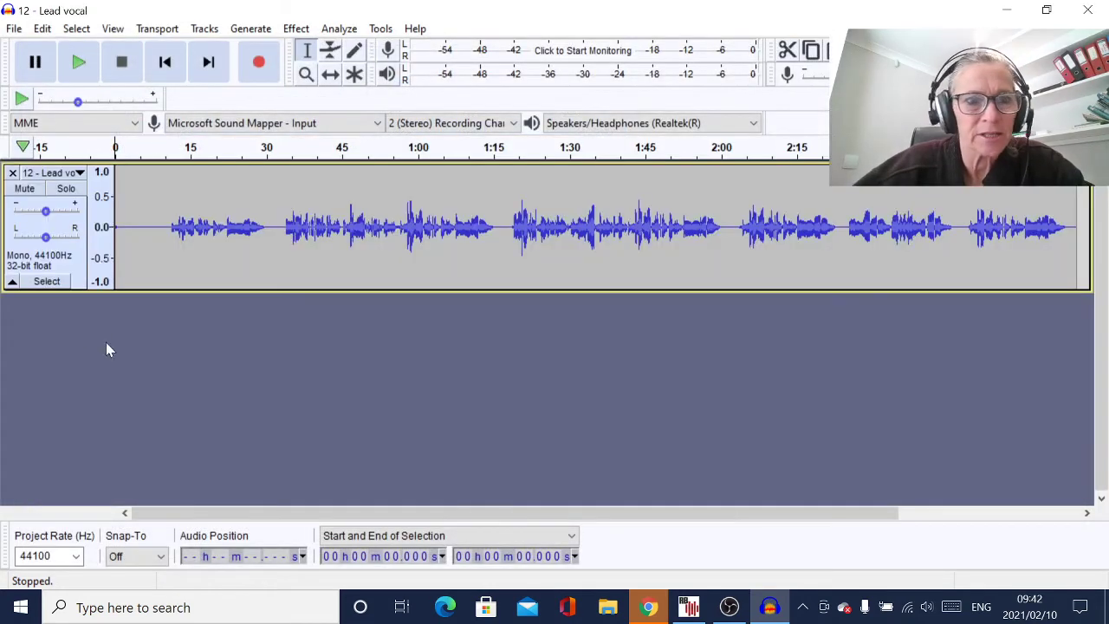
- Replace about the first 10.1 seconds of the lead vocal, before the singing starts, with generated silence
left_click_drag(163, 227, 111, 227)
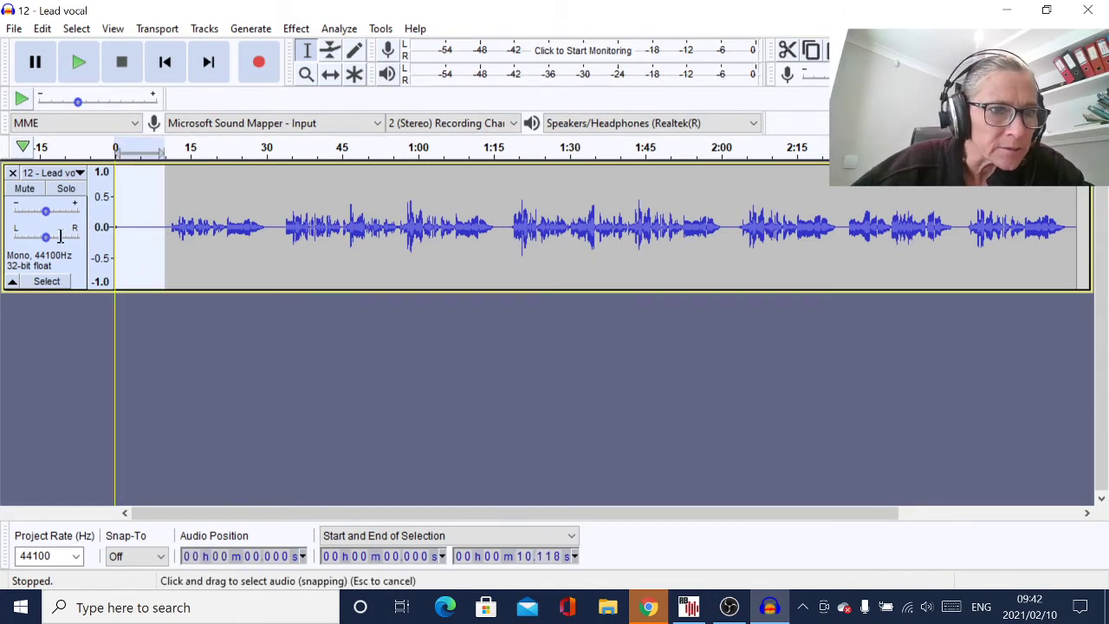
left_click(251, 29)
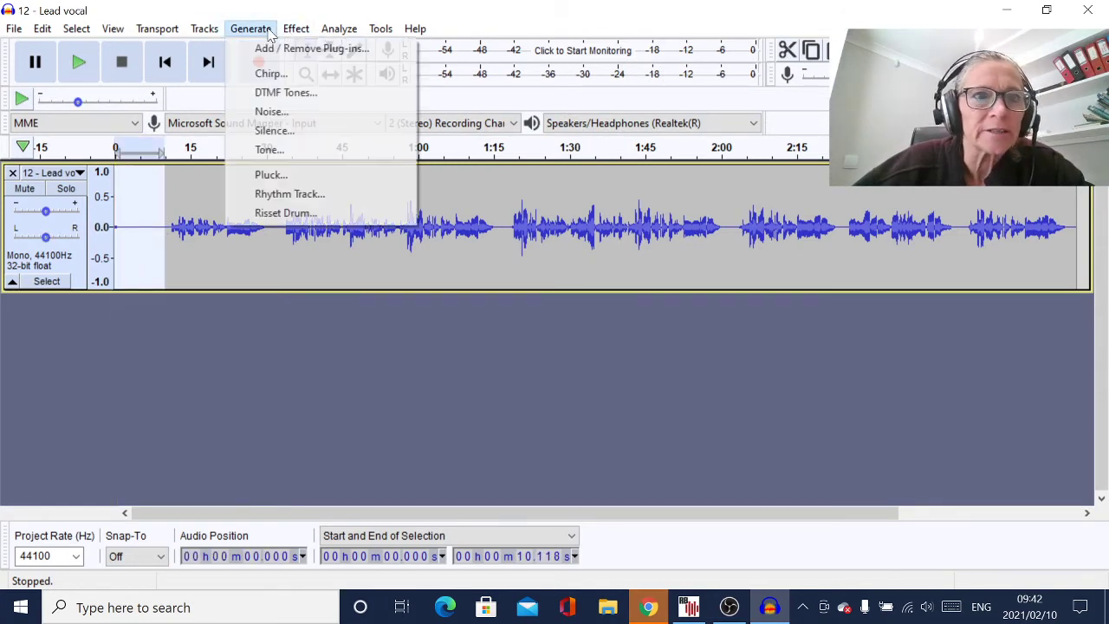
left_click(285, 132)
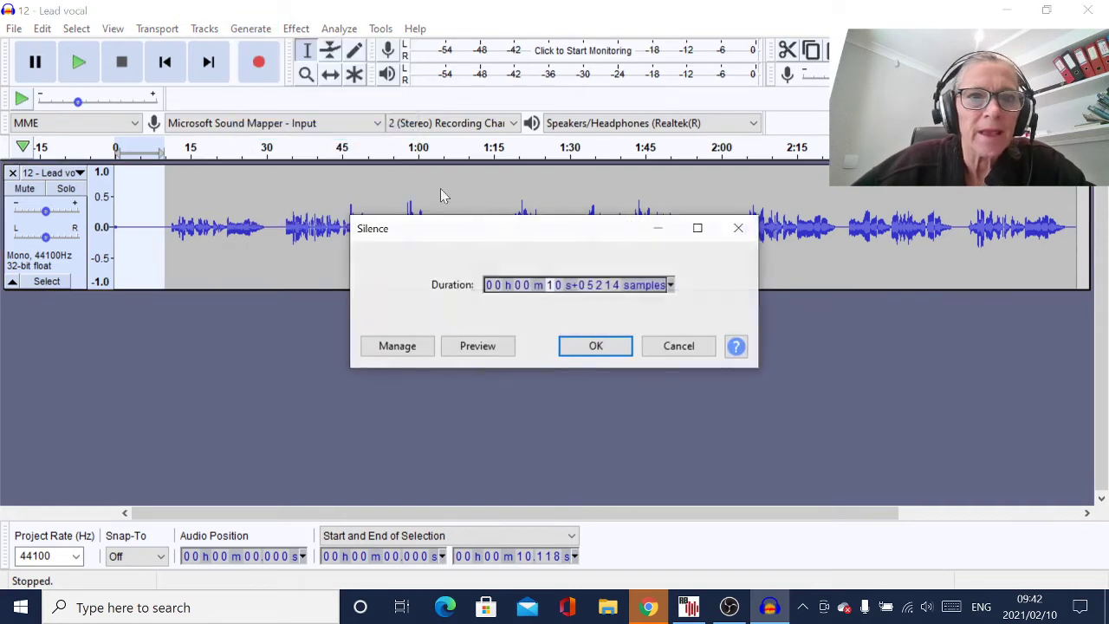
left_click(595, 347)
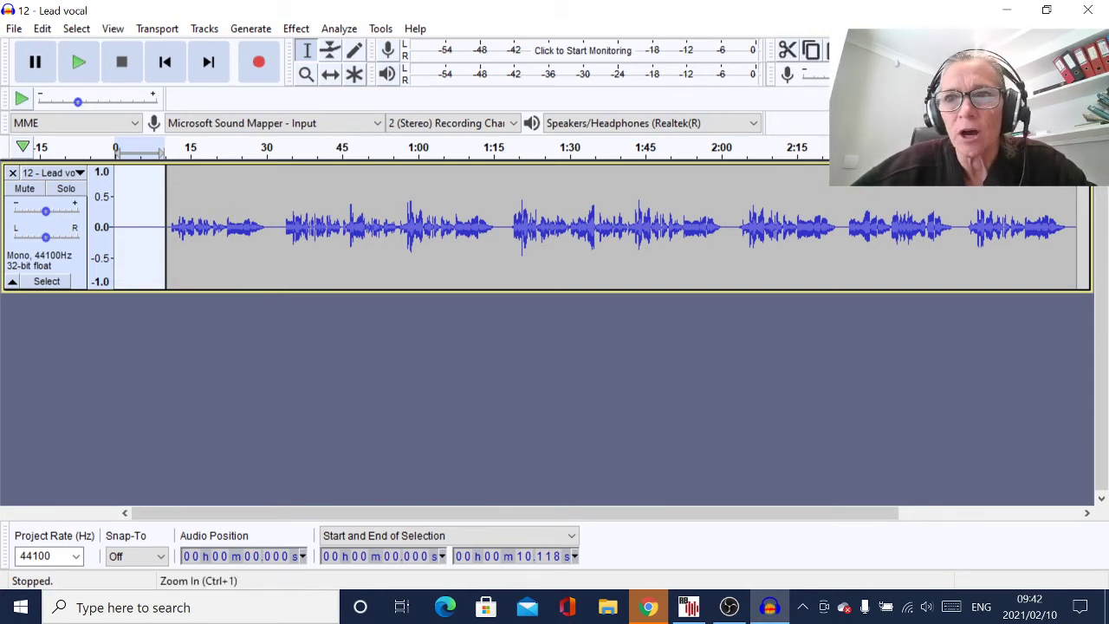
- Examine the silenced opening of the lead vocal up close, and return to a view of the whole track
key("ctrl+1")
key("ctrl+1")
key("ctrl+1")
key("ctrl+1")
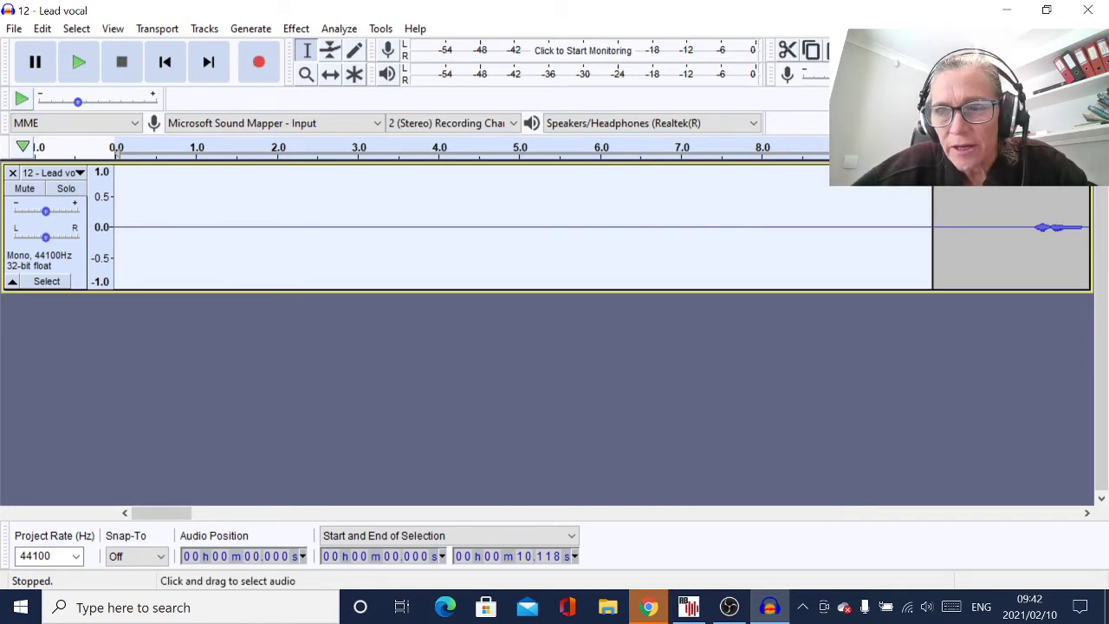
key("ctrl+3")
key("ctrl+3")
key("ctrl+3")
key("ctrl+3")
key("ctrl+3")
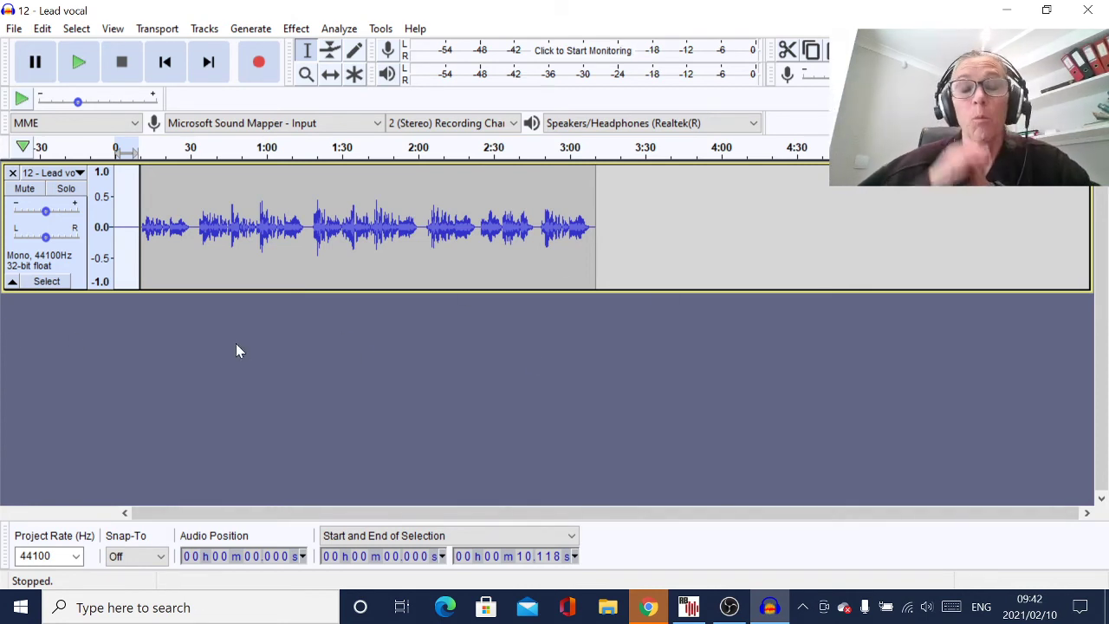
- Apply the iZotope Nectar 2 effect with the Country > Clear Country preset to the entire lead vocal track
left_click(78, 258)
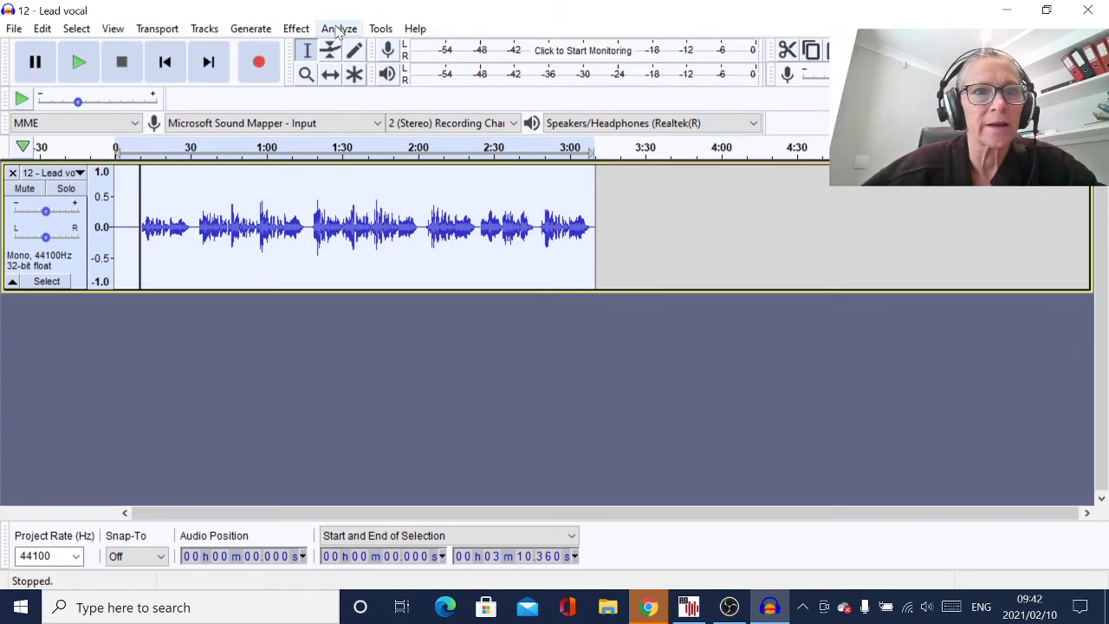
left_click(298, 28)
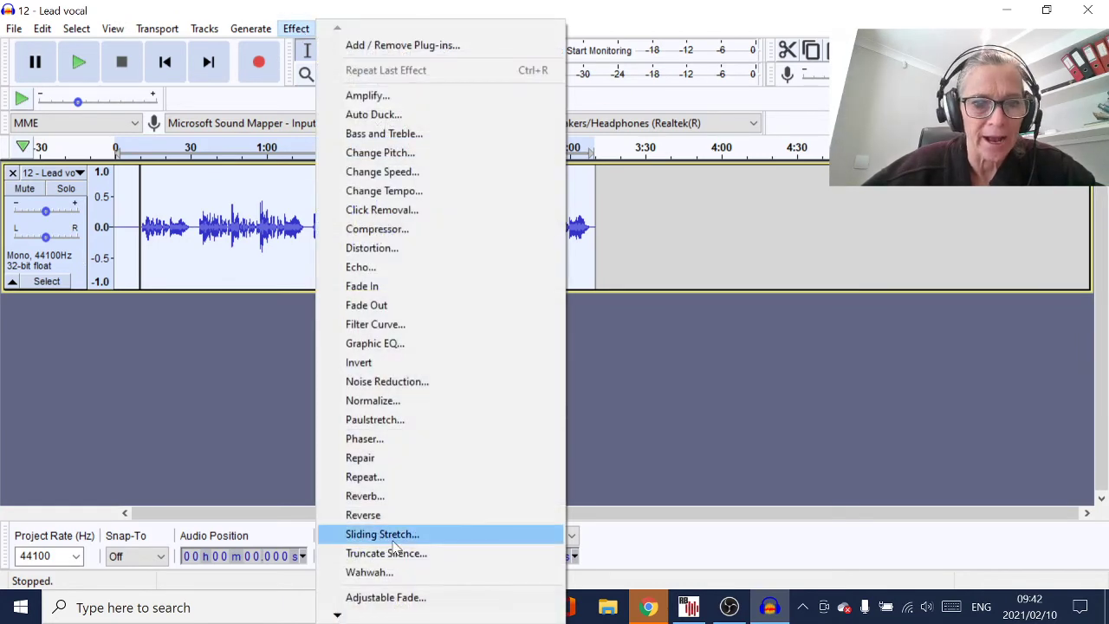
mouse_move(338, 615)
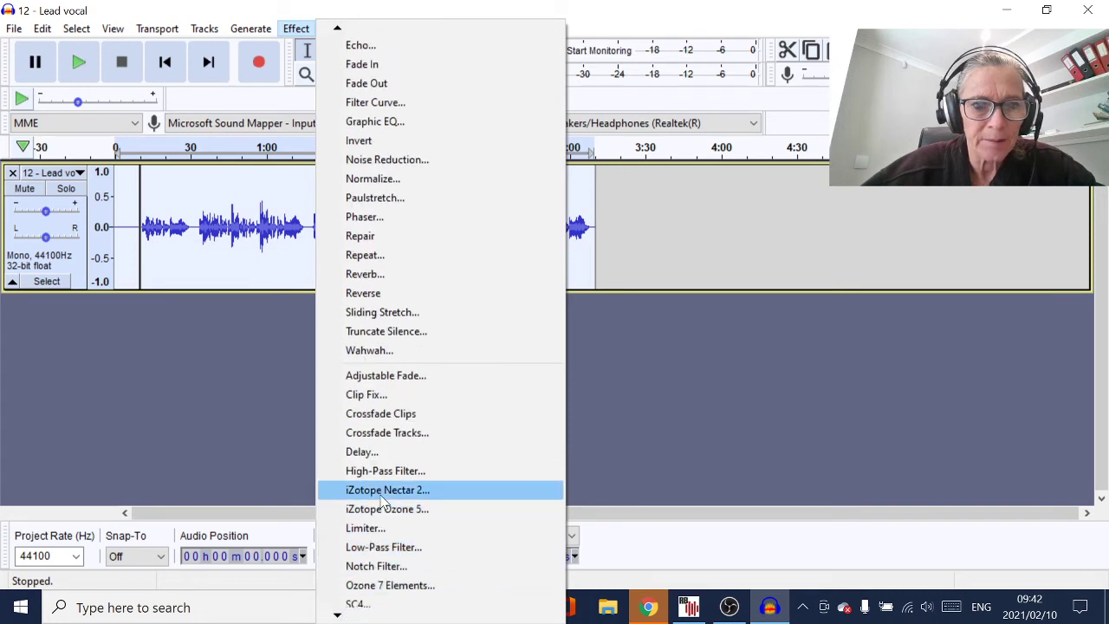
left_click(381, 498)
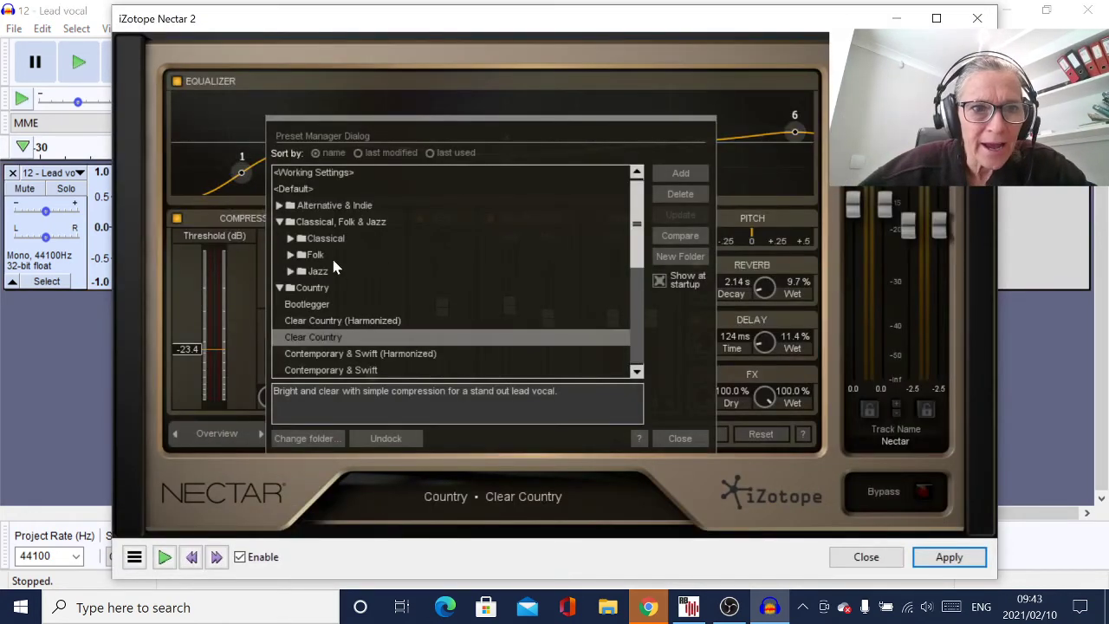
left_click(291, 255)
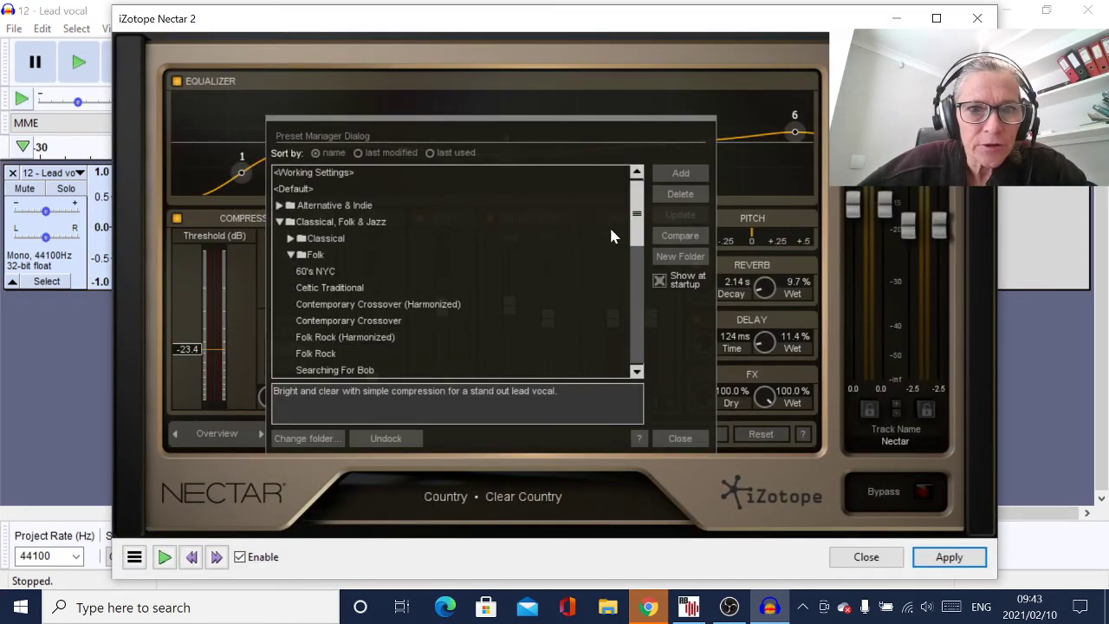
left_click_drag(632, 229, 636, 258)
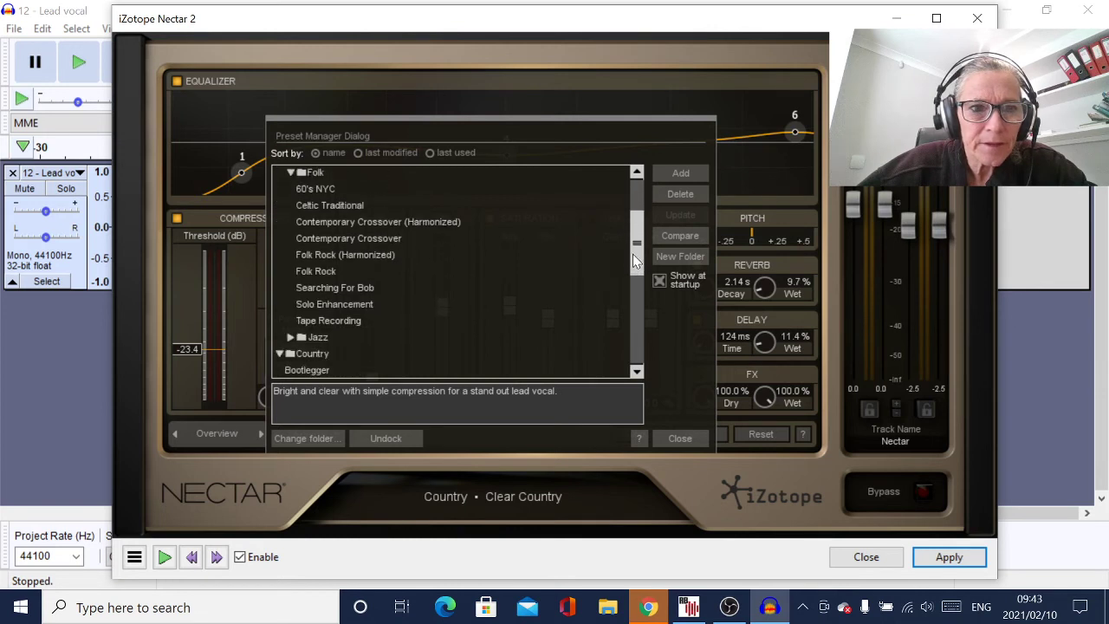
left_click(292, 175)
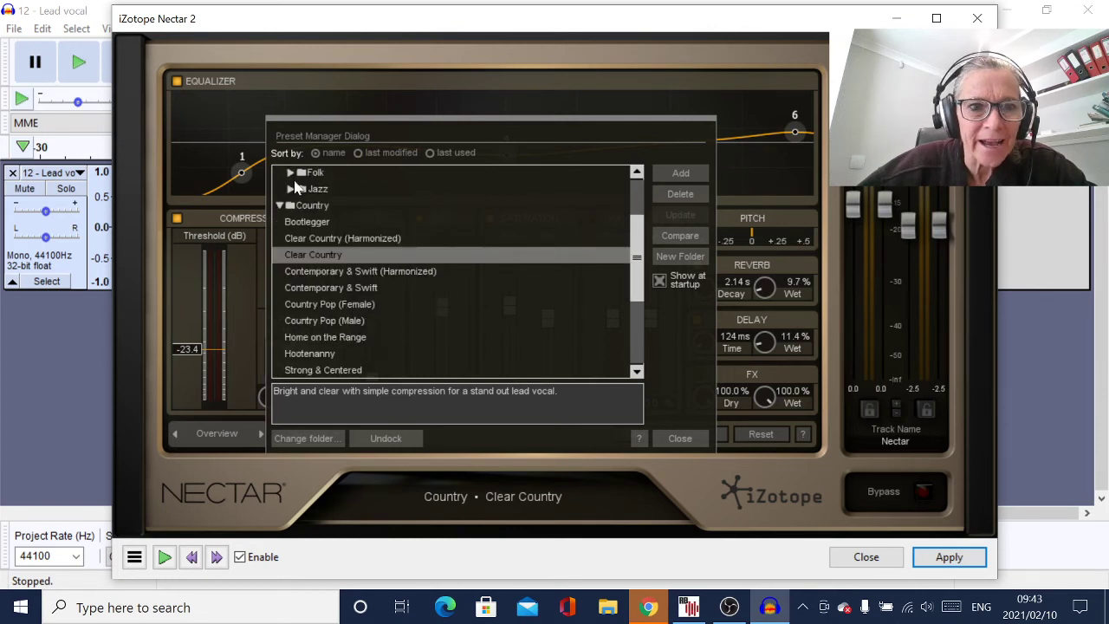
left_click(968, 566)
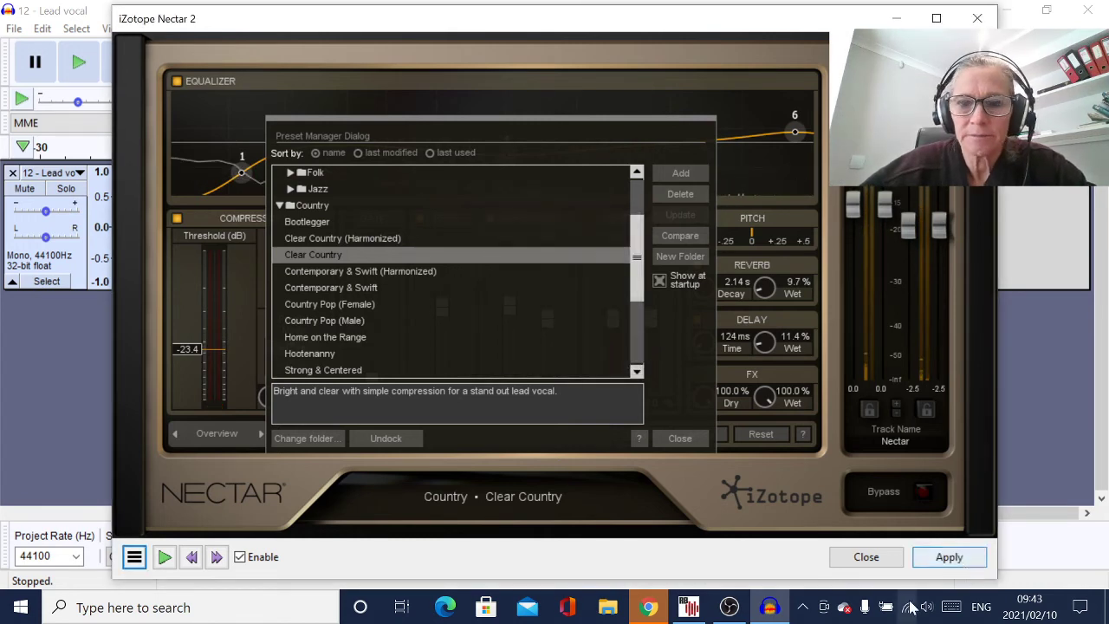
left_click(866, 557)
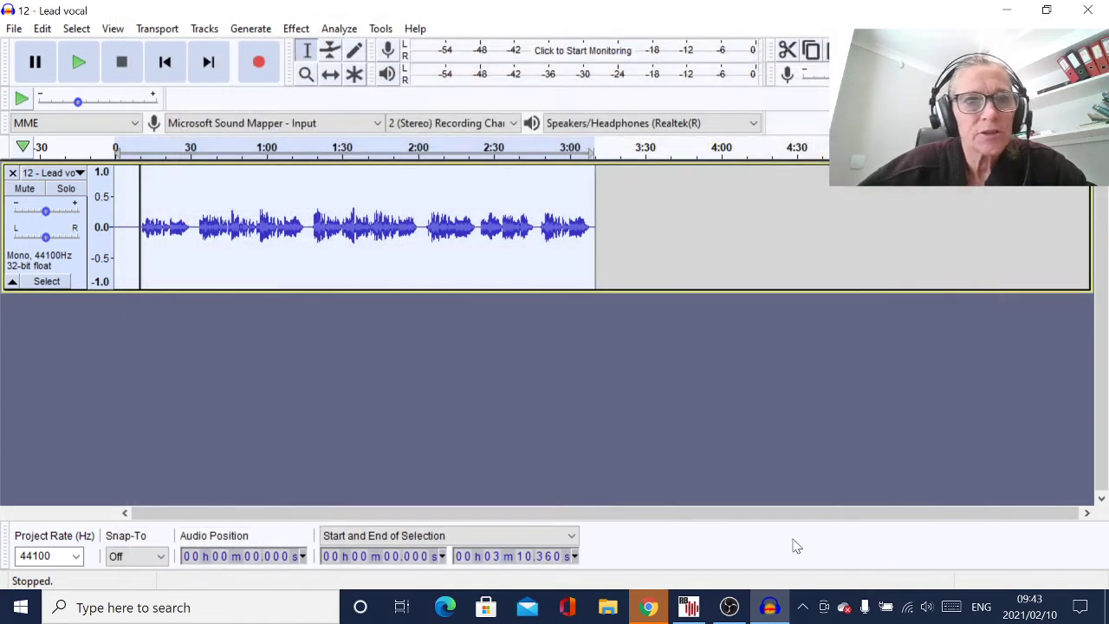
- Play the processed lead vocal from about 5.5 seconds to hear how the first phrase sounds
left_click(128, 236)
left_click(79, 69)
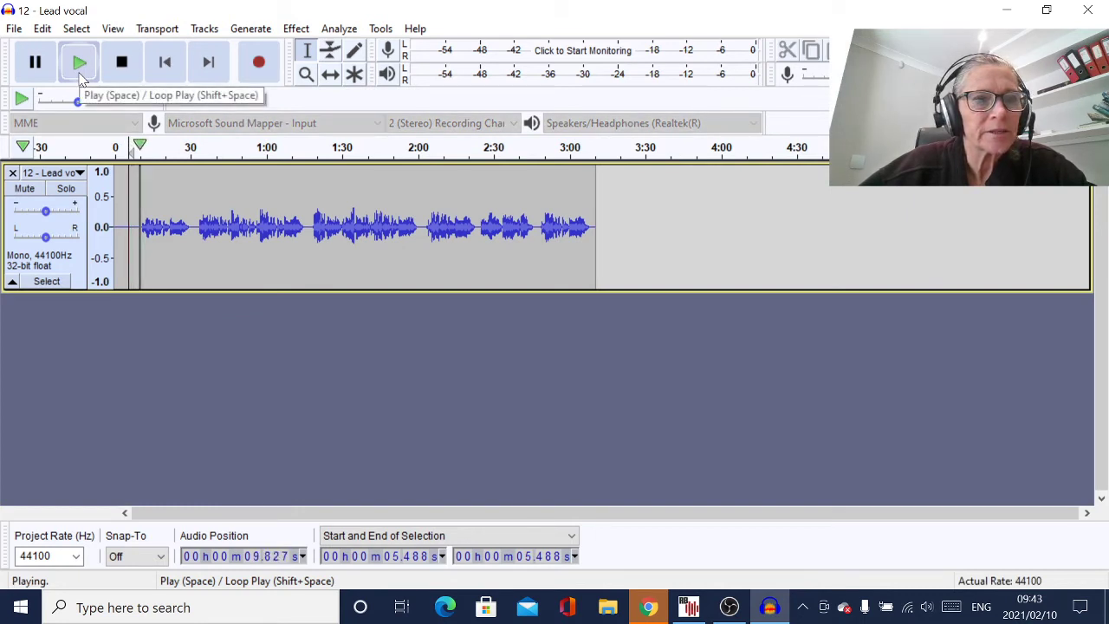
left_click(126, 69)
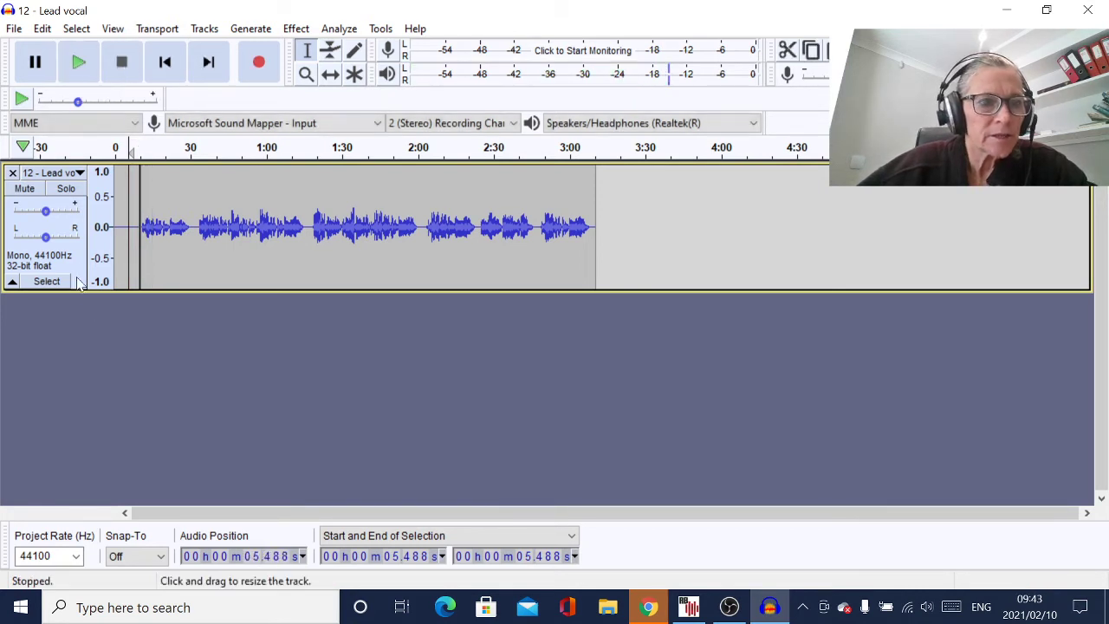
- Amplify the entire lead vocal track by 2.6 dB
left_click(81, 250)
left_click(297, 28)
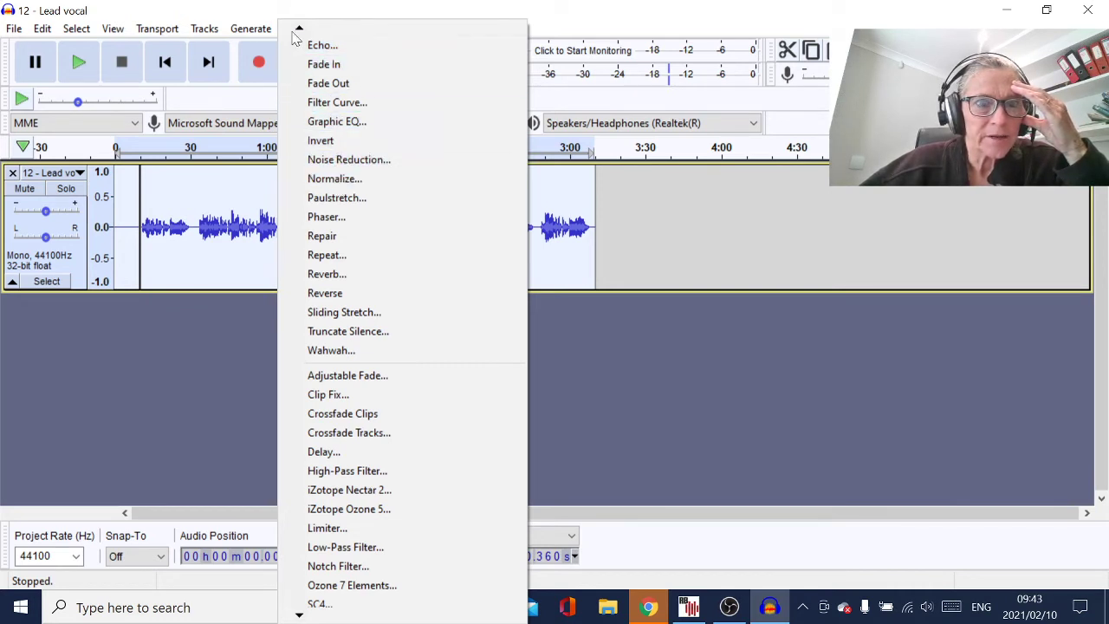
mouse_move(298, 31)
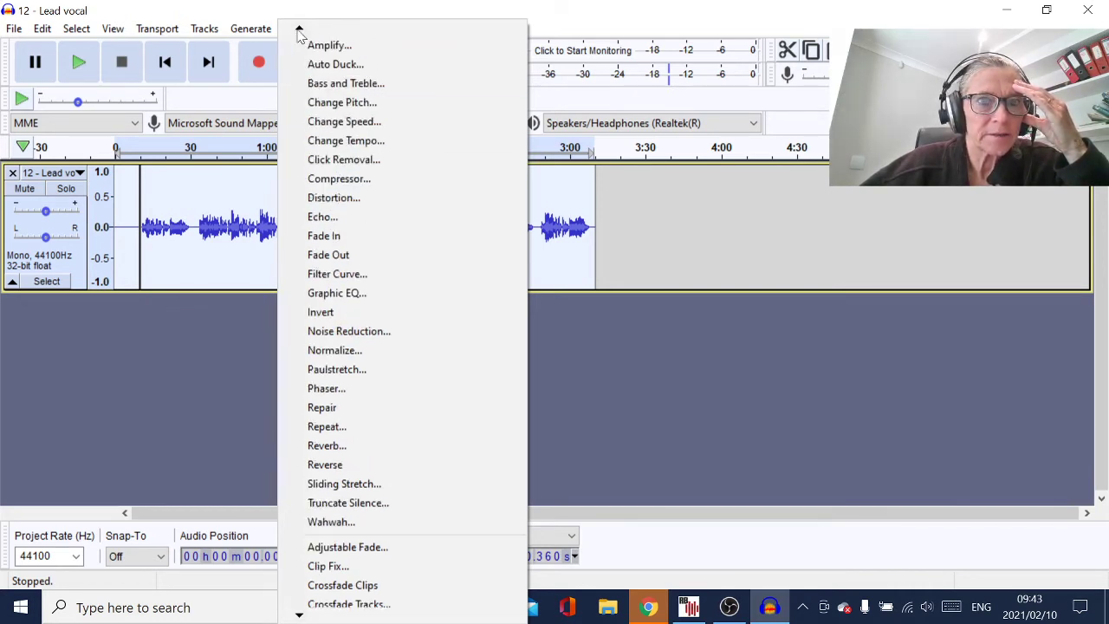
left_click(319, 46)
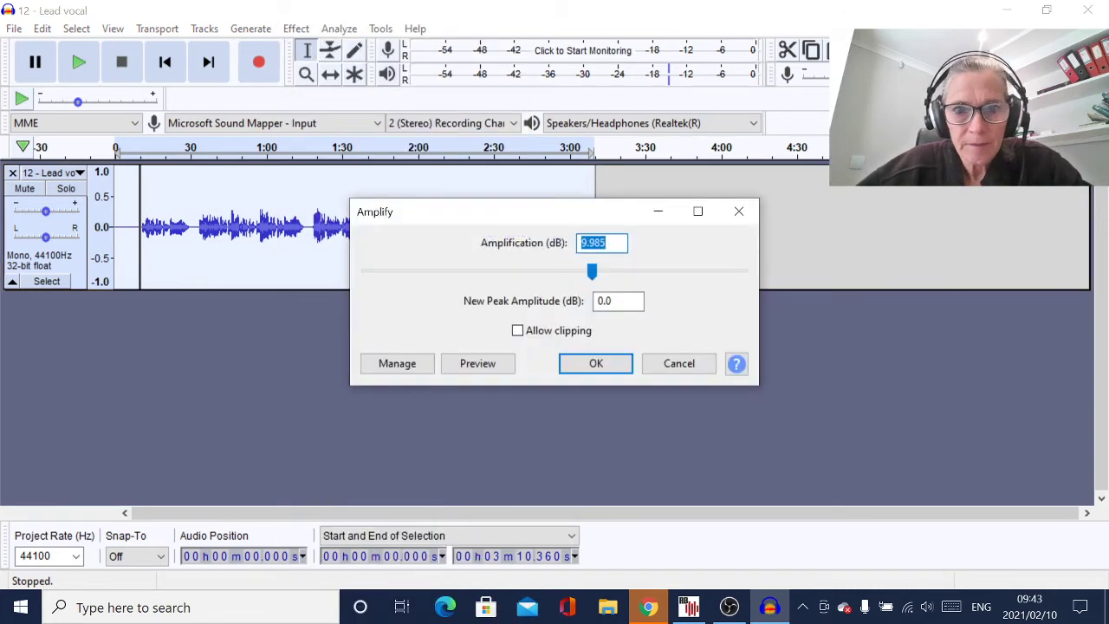
left_click_drag(592, 274, 565, 282)
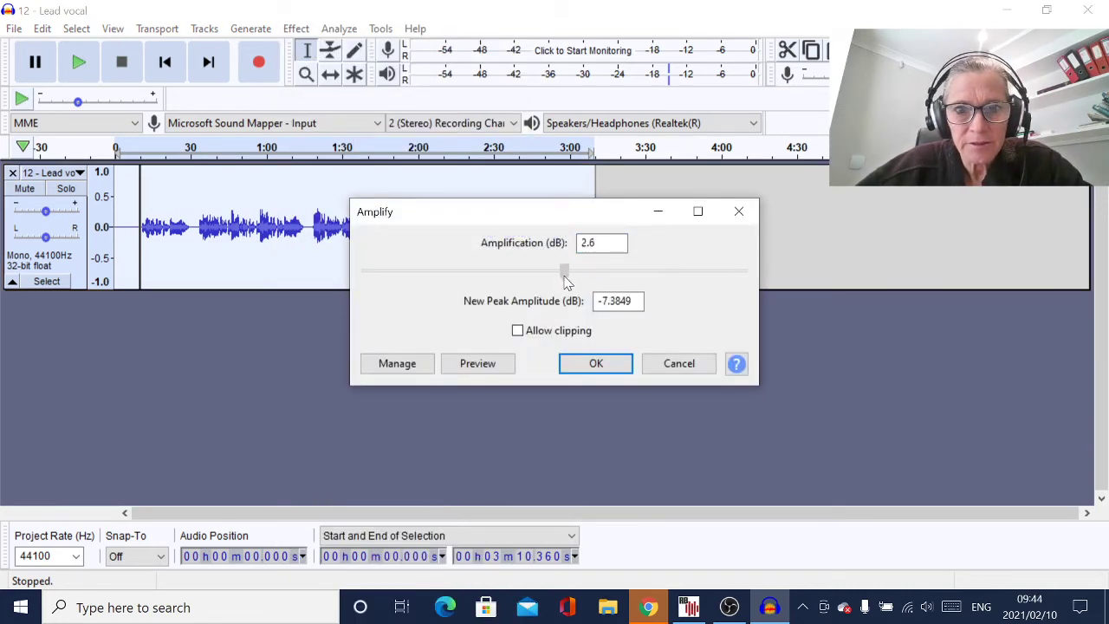
left_click(595, 363)
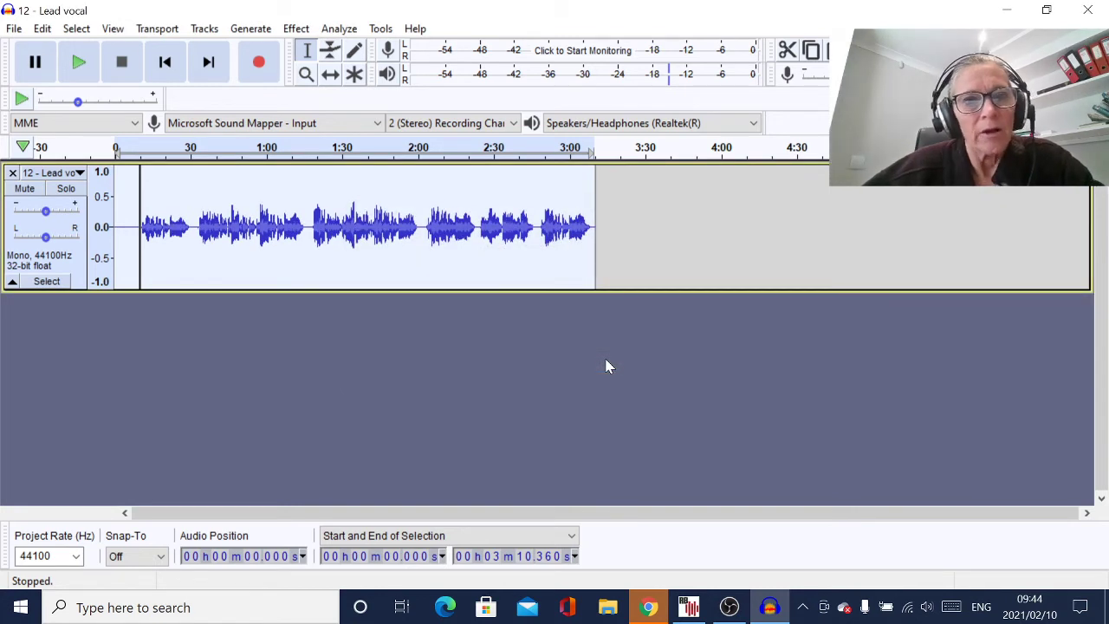
- Export the lead vocal as WAV named "12 - Lead vocal Tuned processed" into Documents > FAWM 2021 > My Name is Not Jolene, leaving the metadata blank
left_click(14, 28)
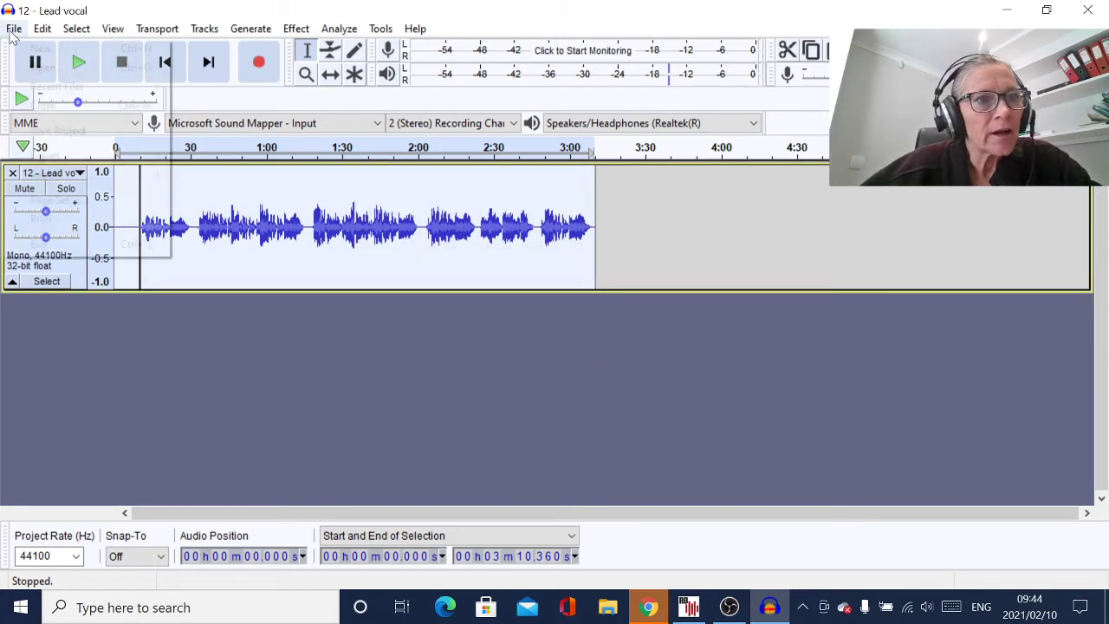
mouse_move(55, 161)
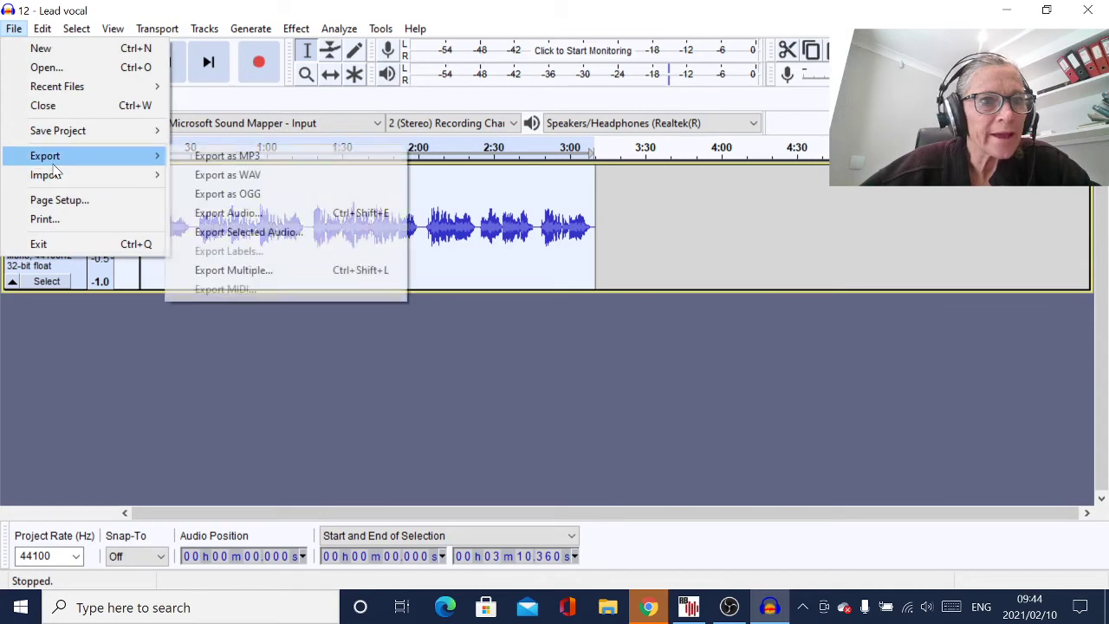
left_click(210, 176)
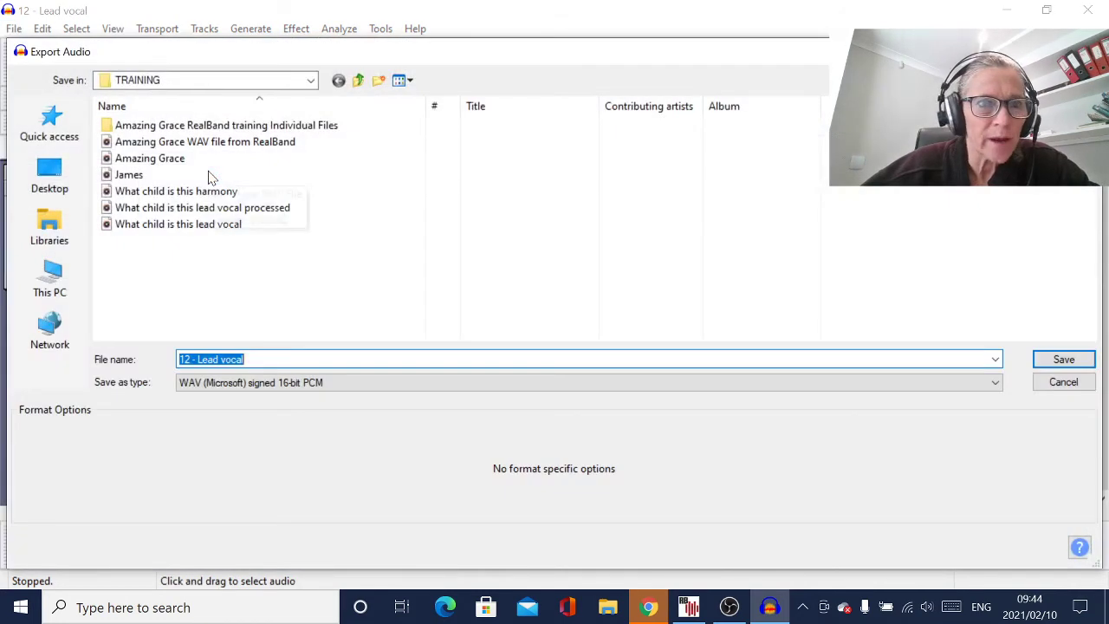
left_click(35, 224)
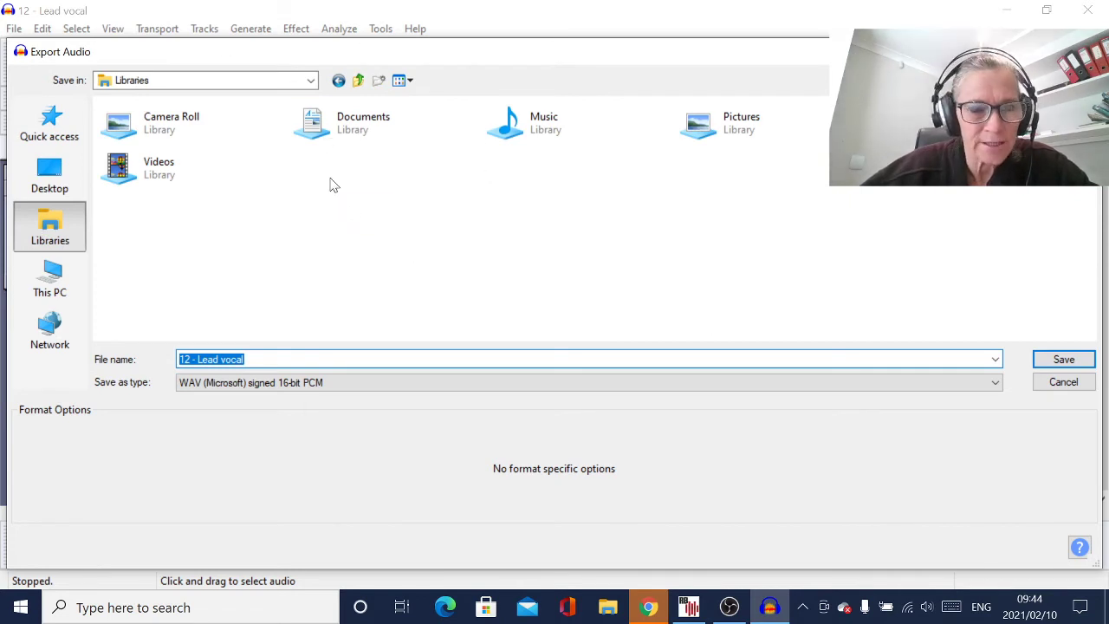
double_click(334, 135)
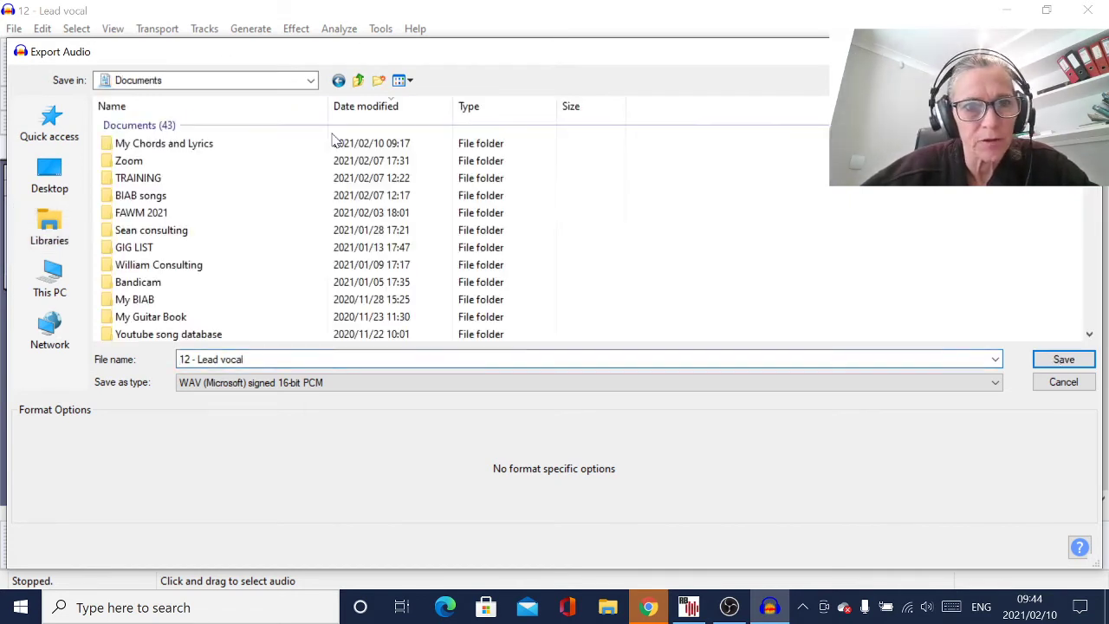
double_click(169, 214)
double_click(167, 158)
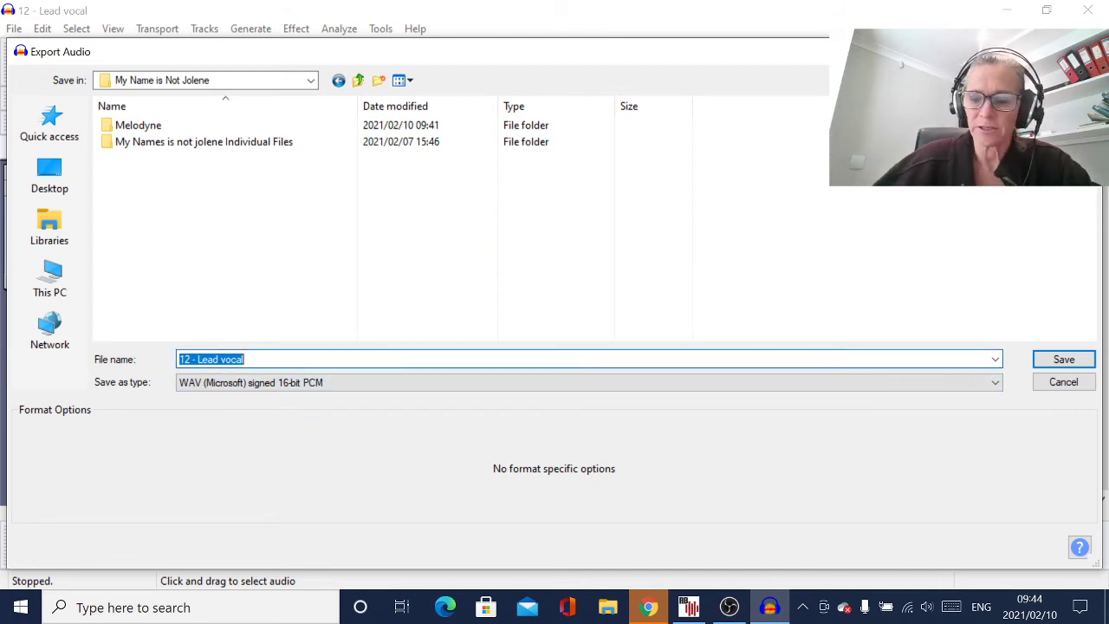
left_click(246, 358)
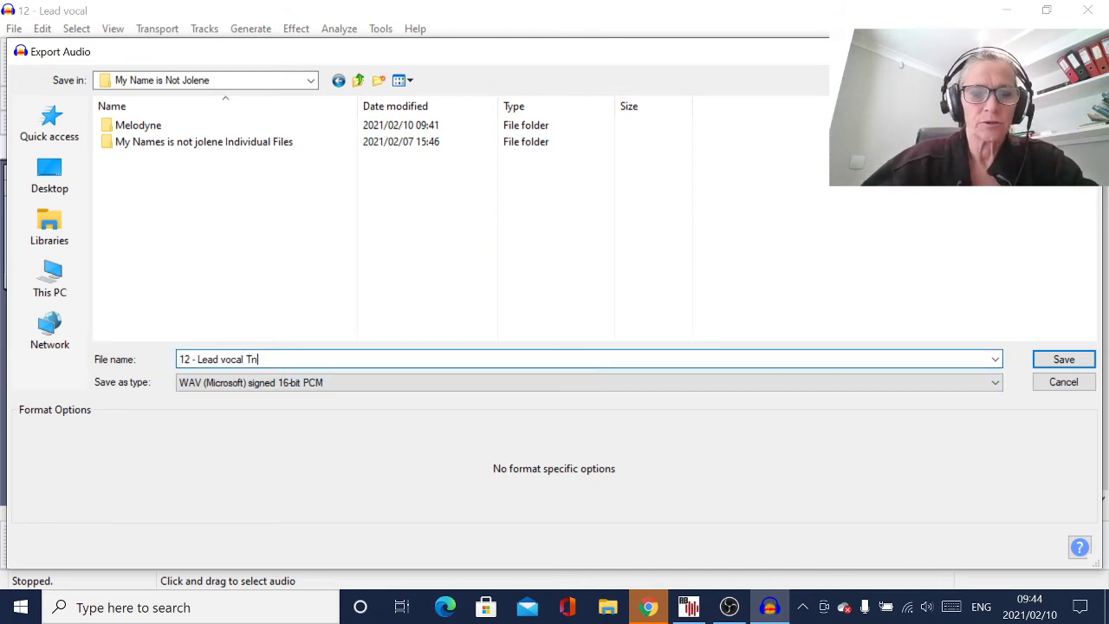
type("Tuned proce")
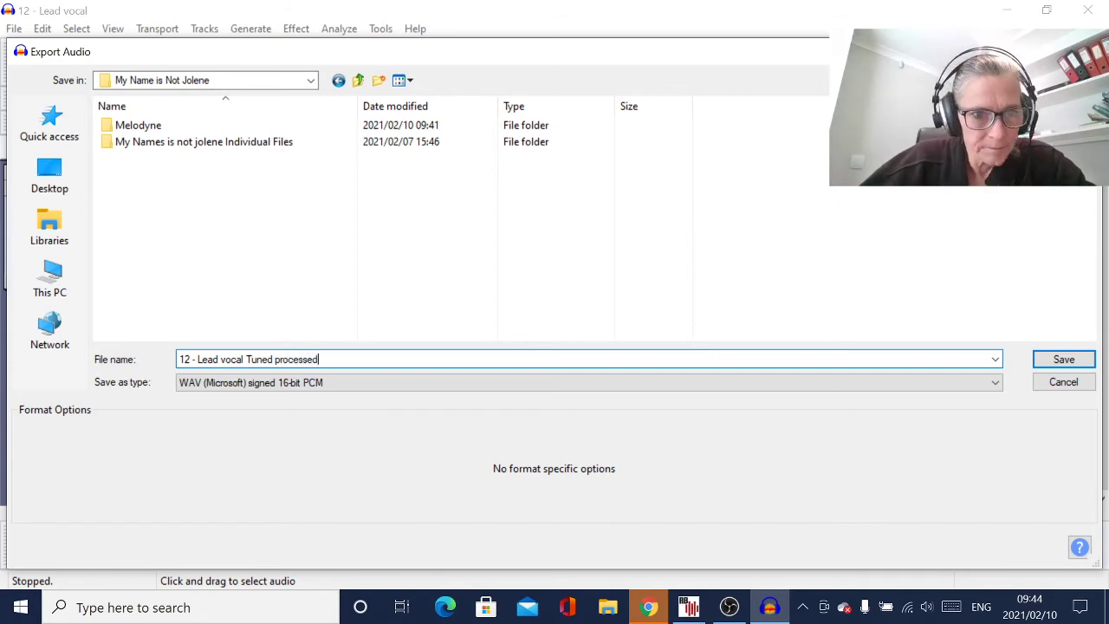
type("ssed")
key("Return")
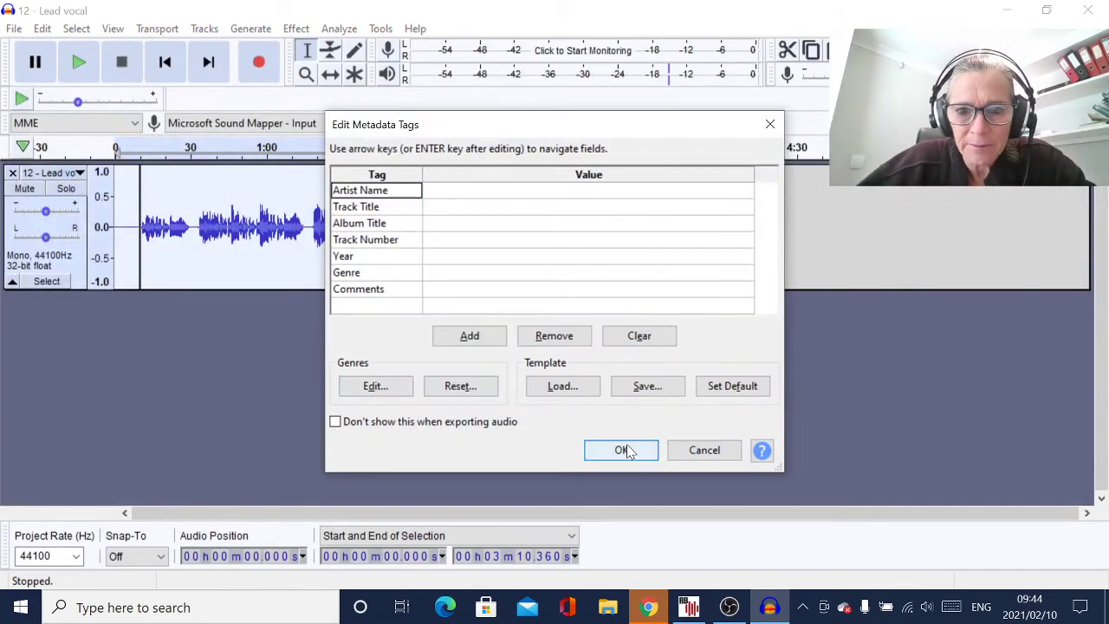
left_click(621, 450)
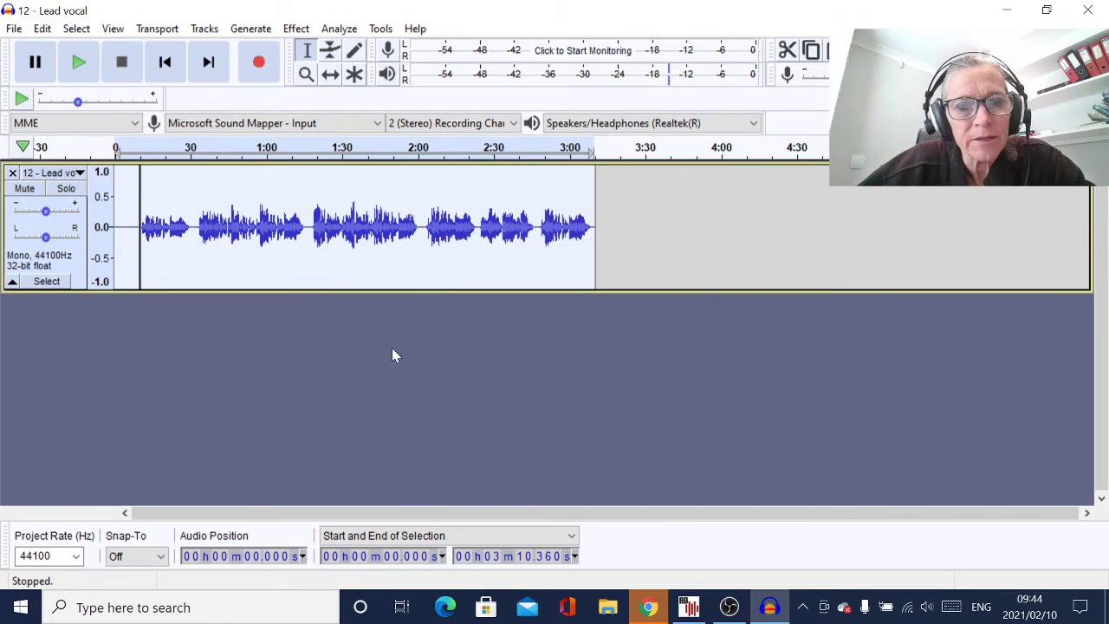
- Switch to RealBand and locate the Lead vocal track in the My Names is not jolene song
left_click(690, 607)
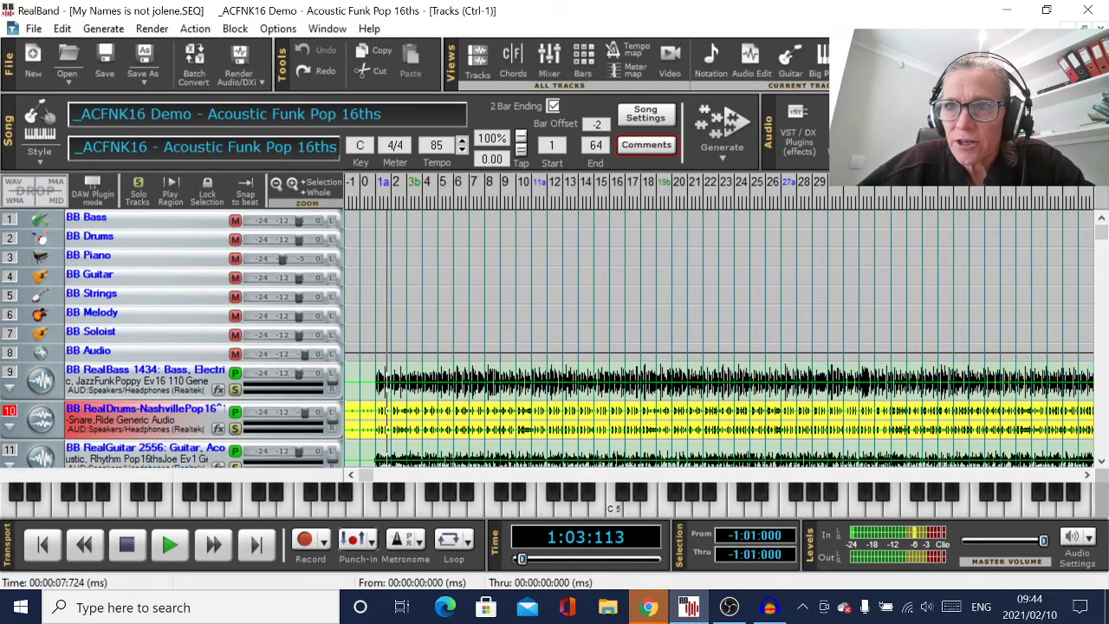
left_click(1101, 463)
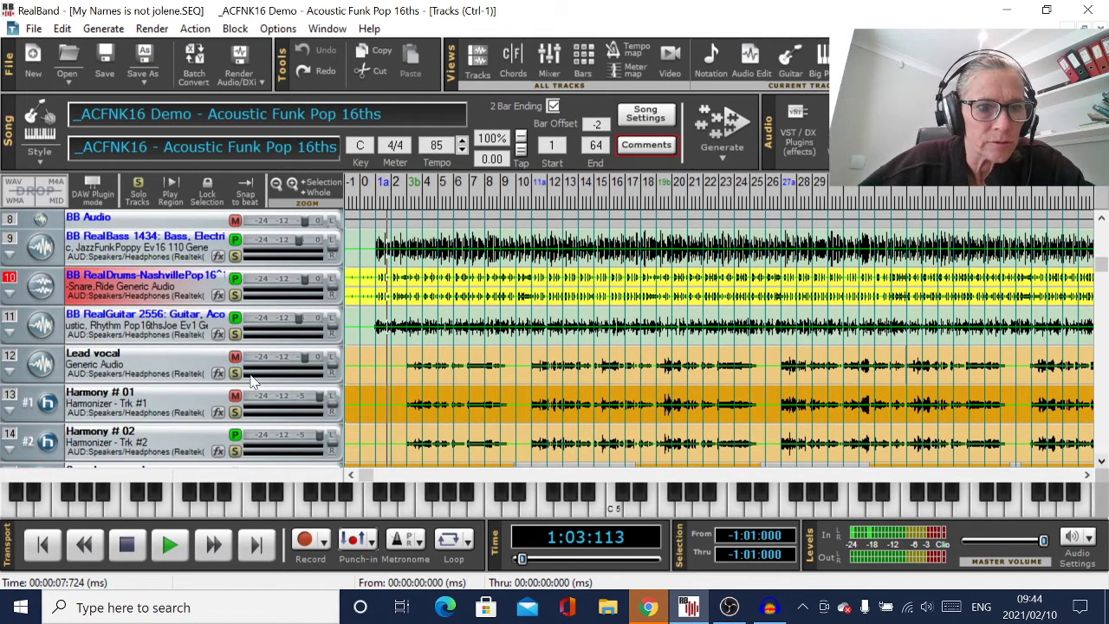
right_click(166, 381)
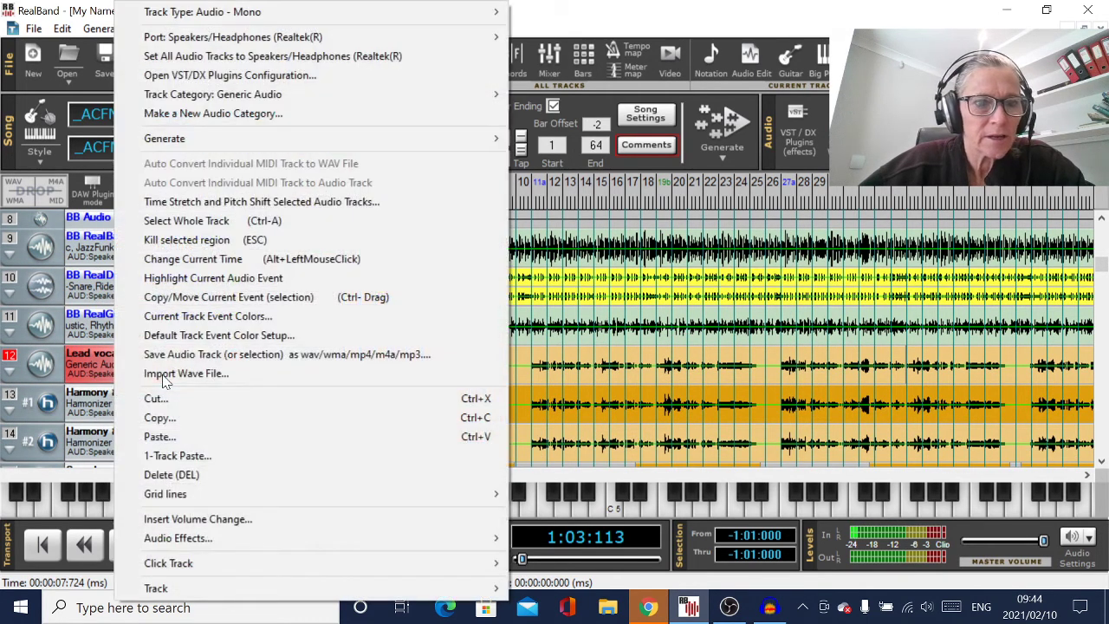
left_click(173, 299)
right_click(133, 367)
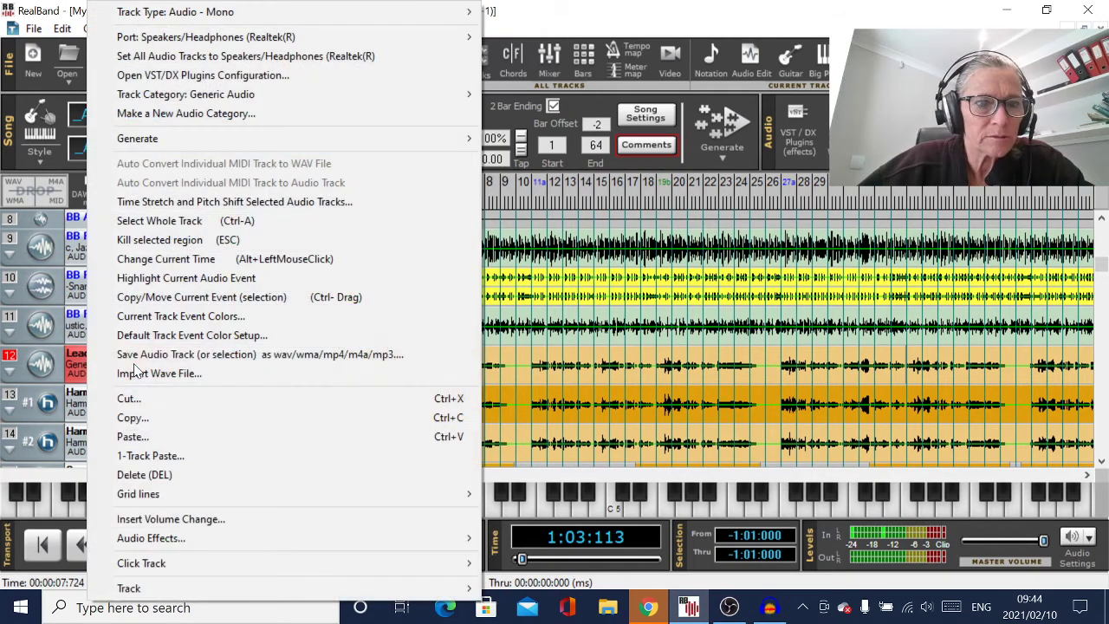
left_click(135, 374)
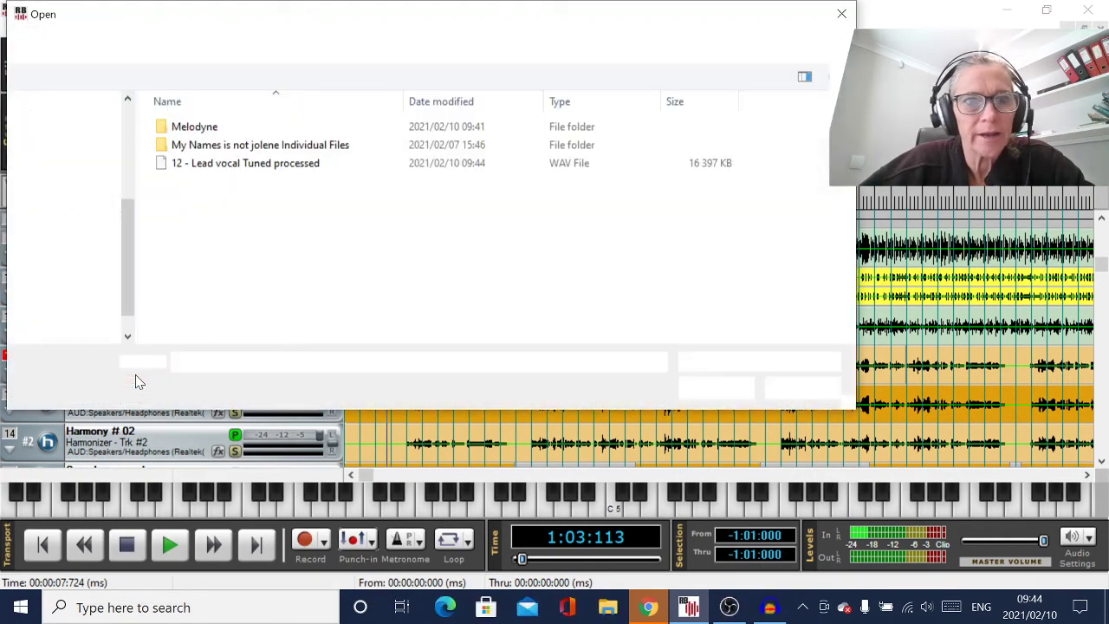
double_click(217, 164)
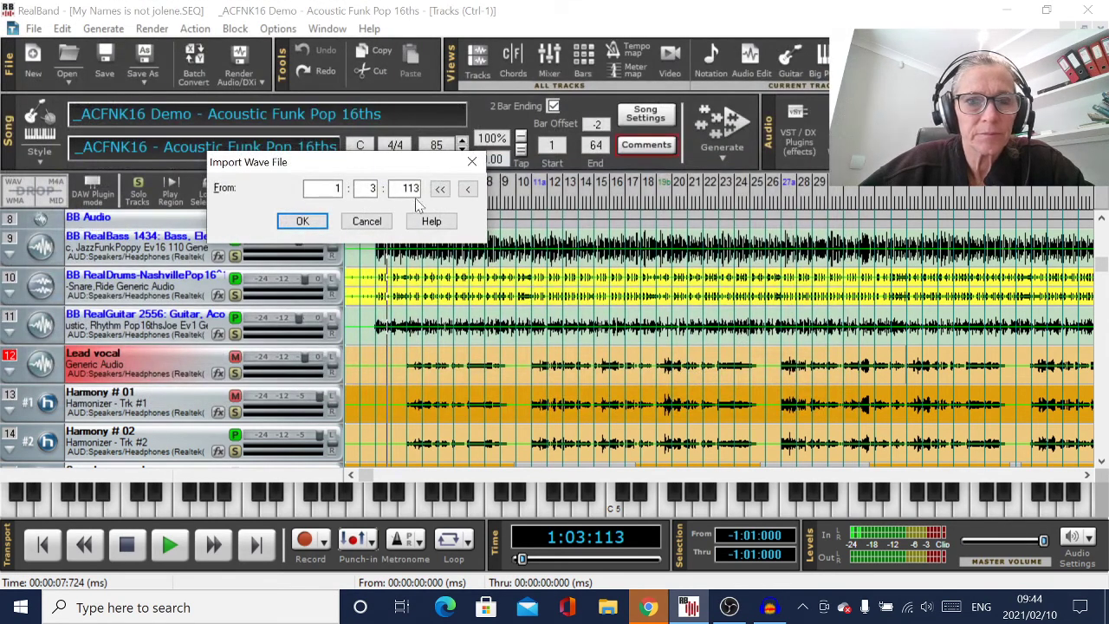
left_click(472, 162)
- Import "12 - Lead vocal Tuned processed" into the Lead vocal track from the song's very start at -1:1:0, and unmute the track
left_click(44, 544)
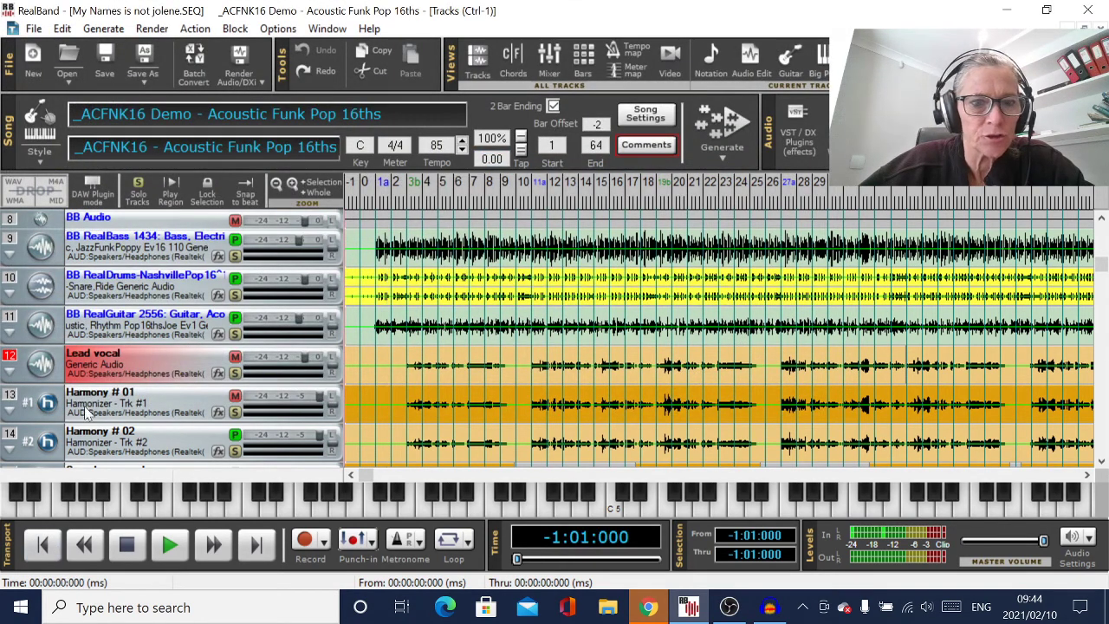
right_click(110, 364)
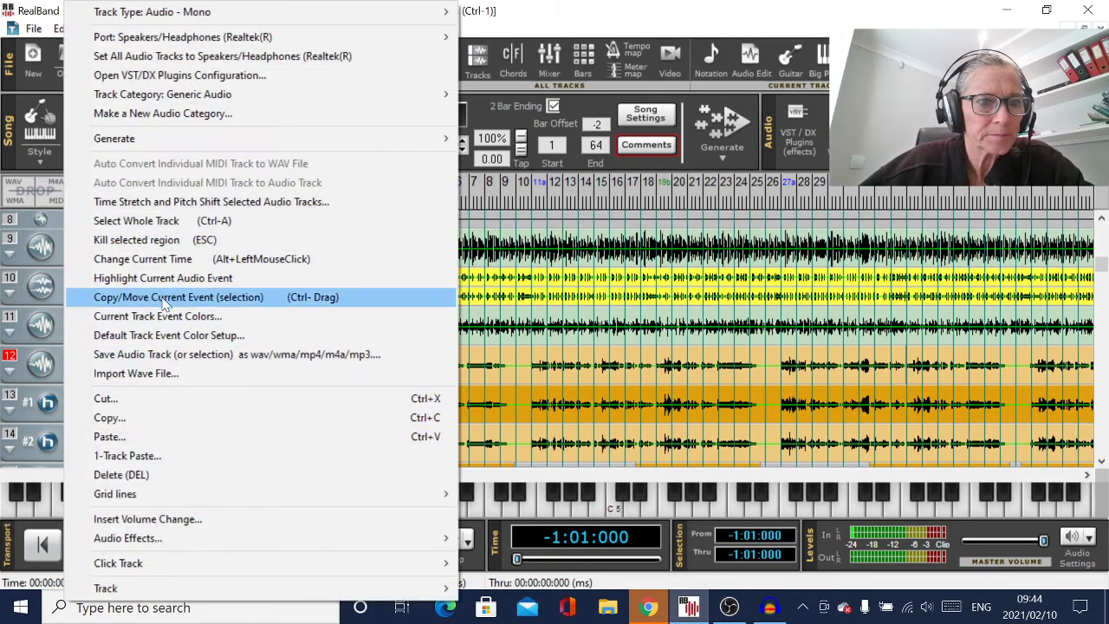
left_click(219, 373)
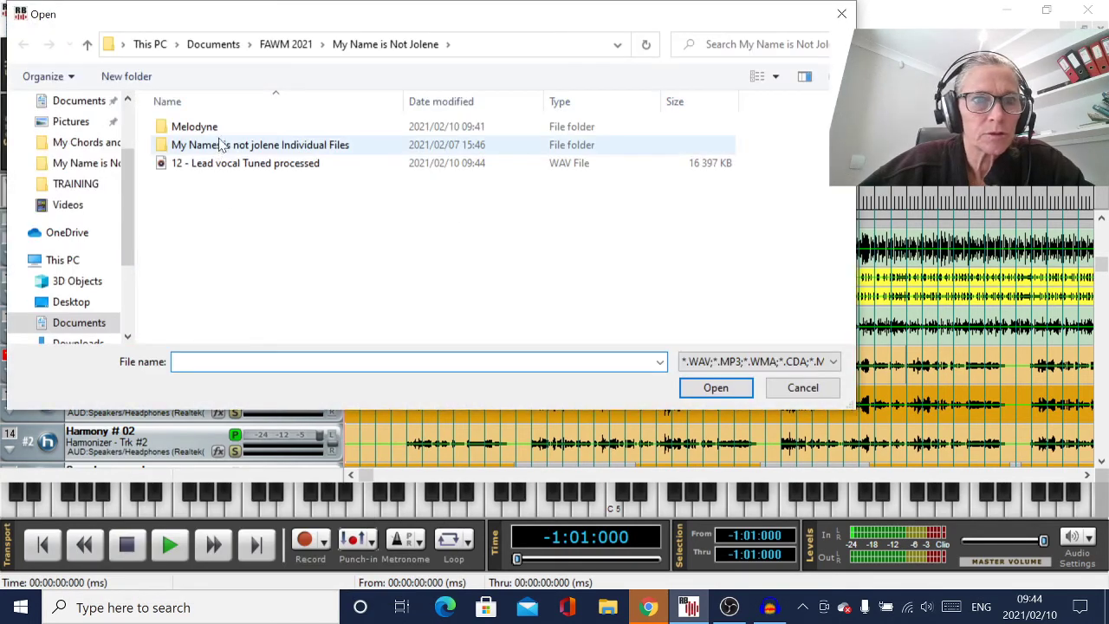
double_click(224, 164)
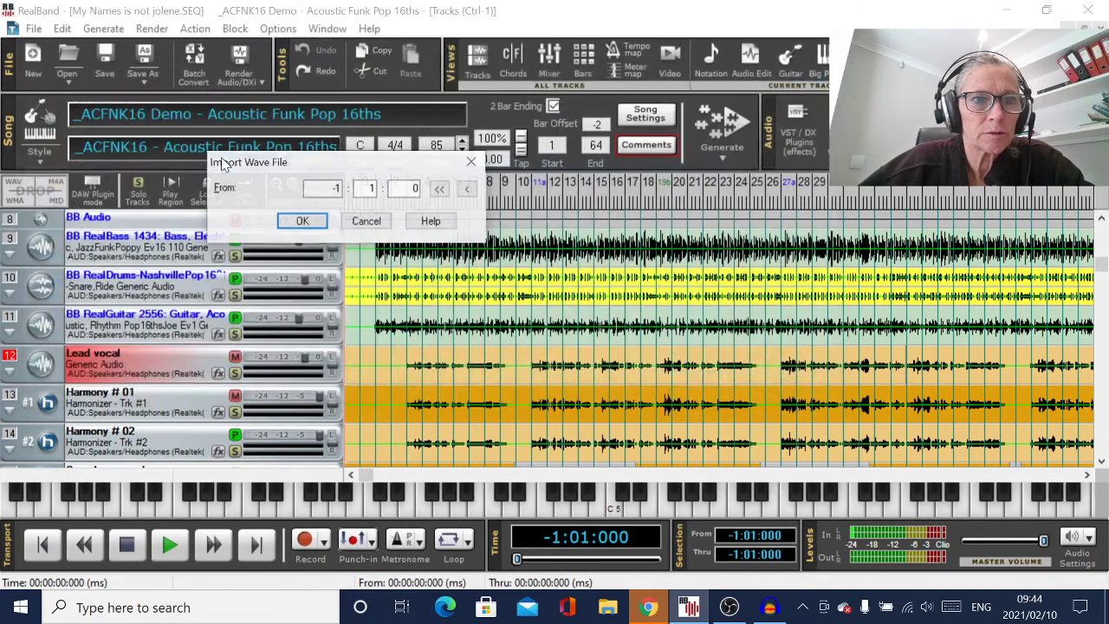
left_click(308, 222)
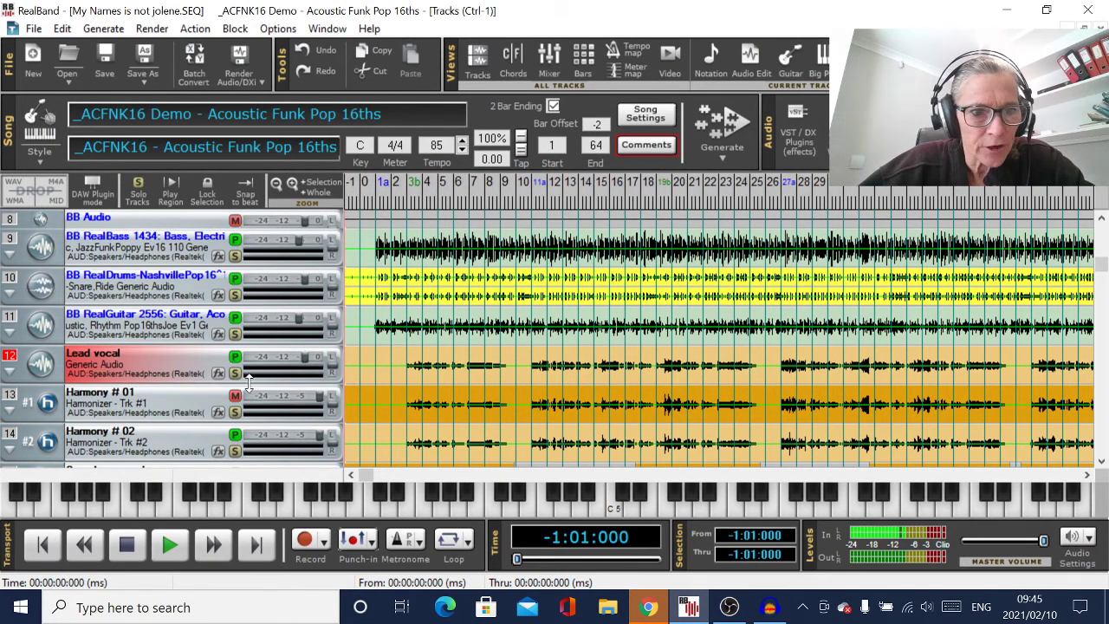
- Add the PG Dynamics plugin to the Lead vocal track, with Auto Gain off and the compressor's output gain at 11
left_click(219, 373)
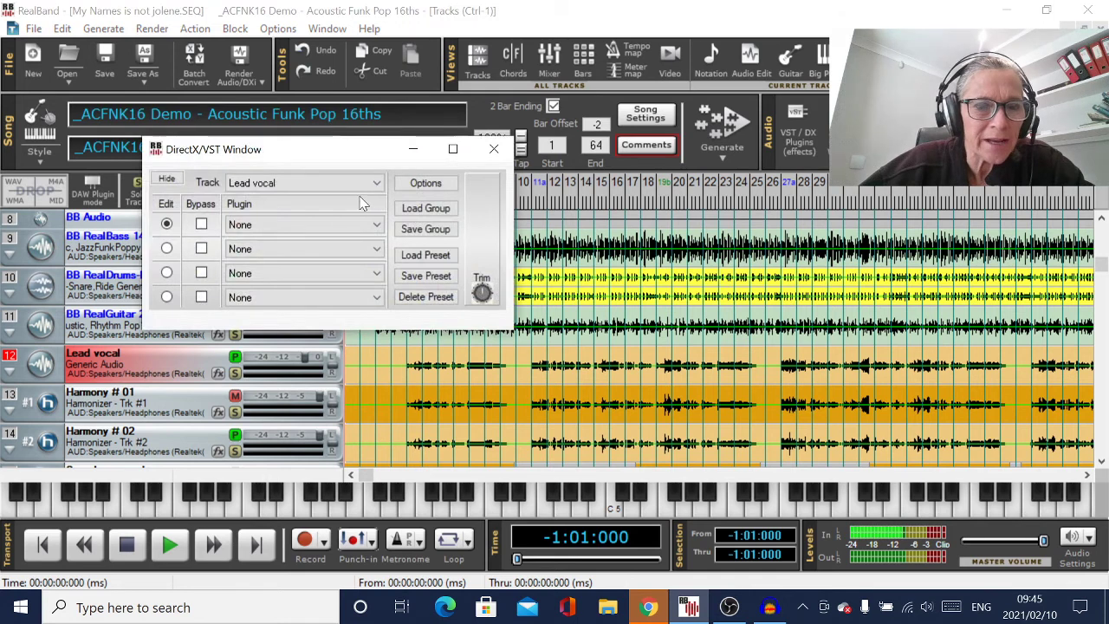
left_click(377, 225)
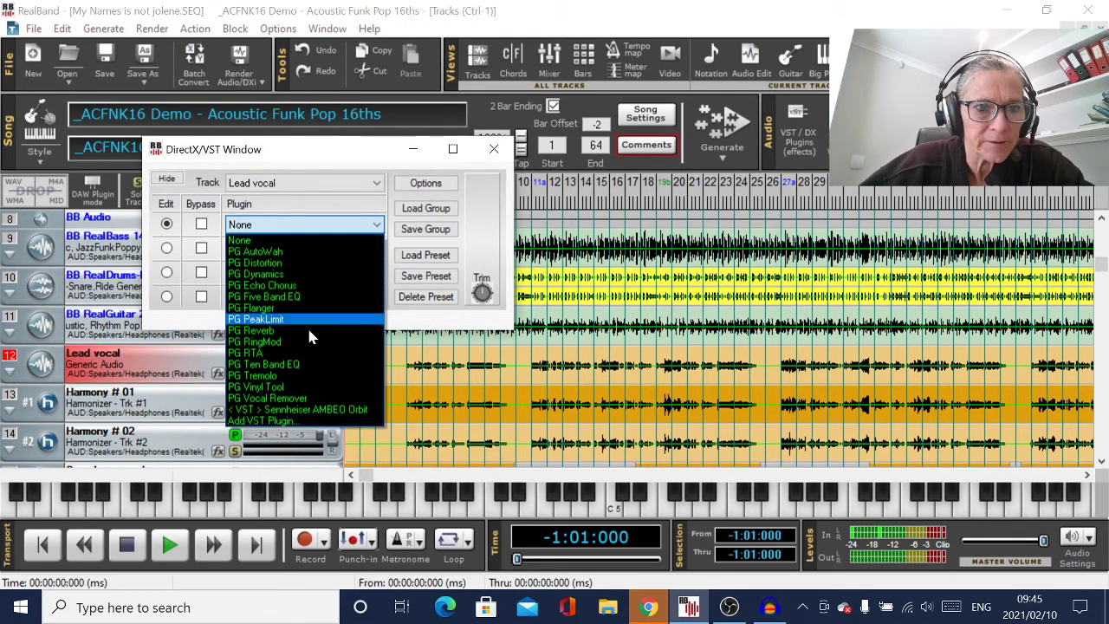
left_click(301, 274)
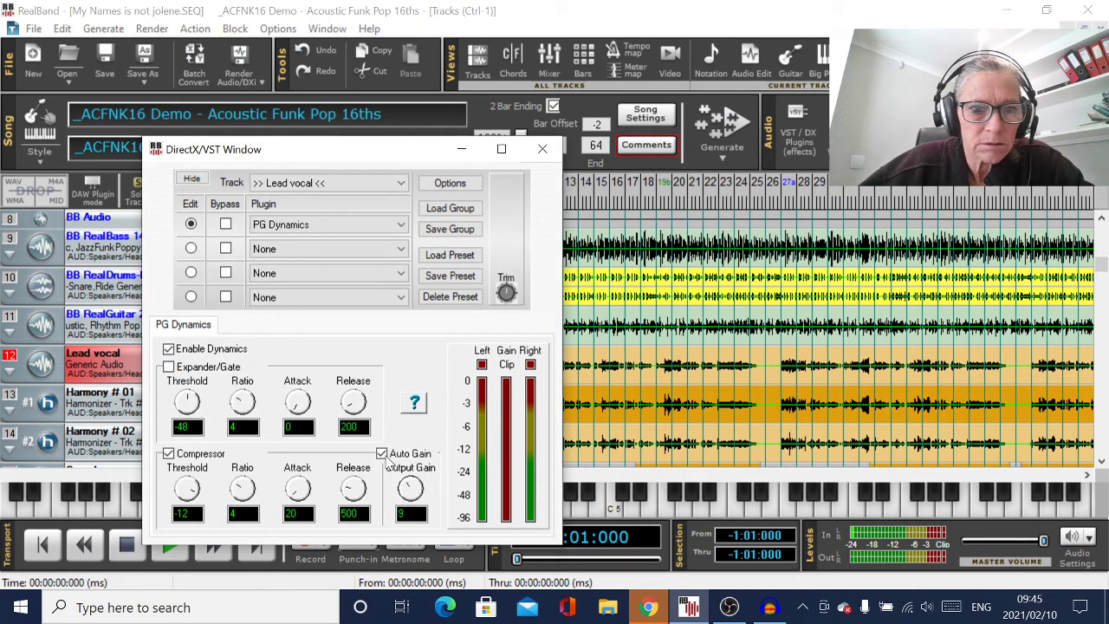
left_click_drag(411, 491, 411, 484)
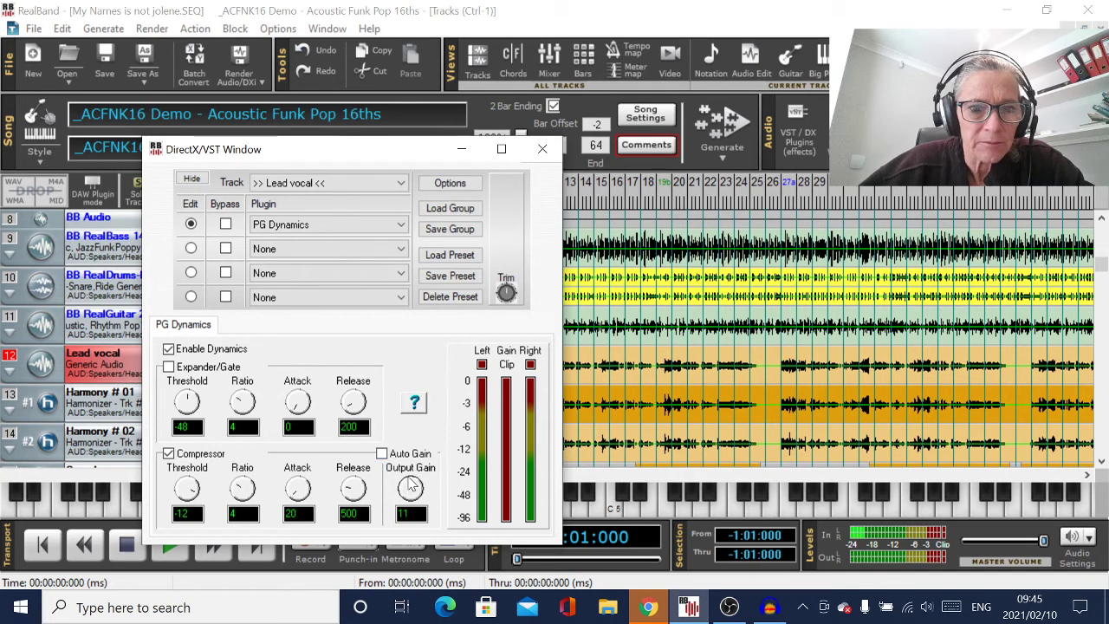
left_click(540, 149)
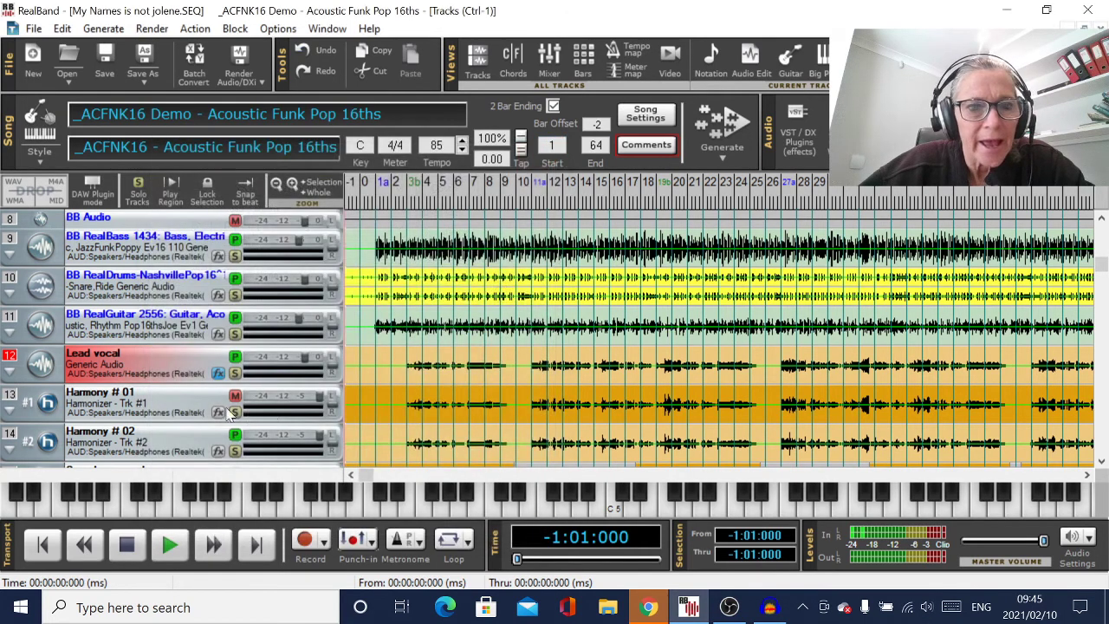
- Add PG Reverb as the second plugin on the Lead vocal track and lower its mix to almost fully dry
left_click(221, 378)
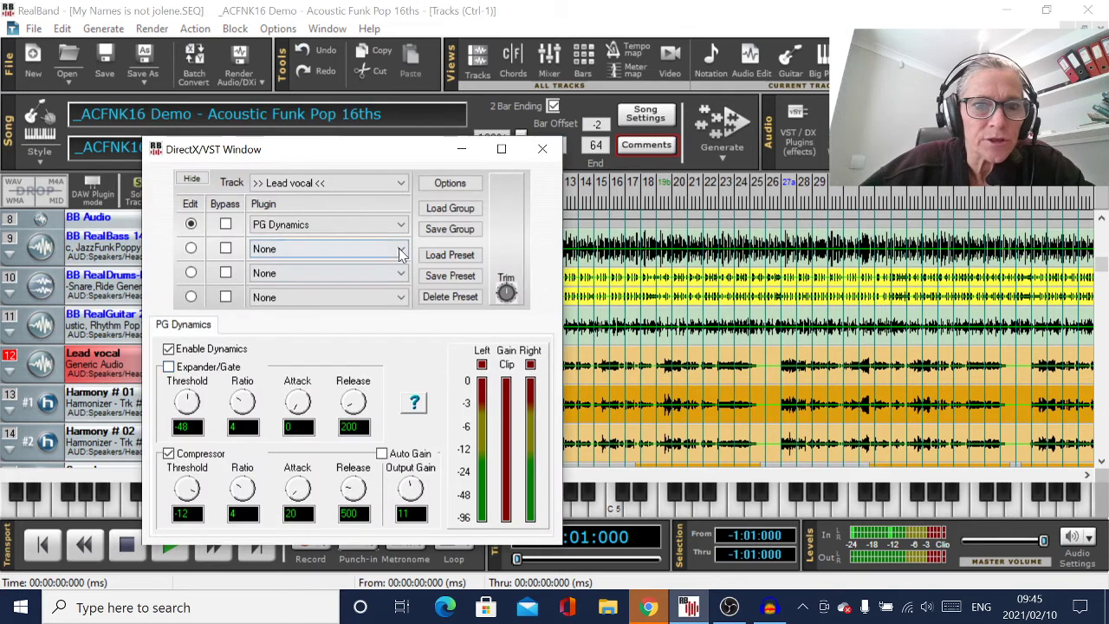
left_click(401, 249)
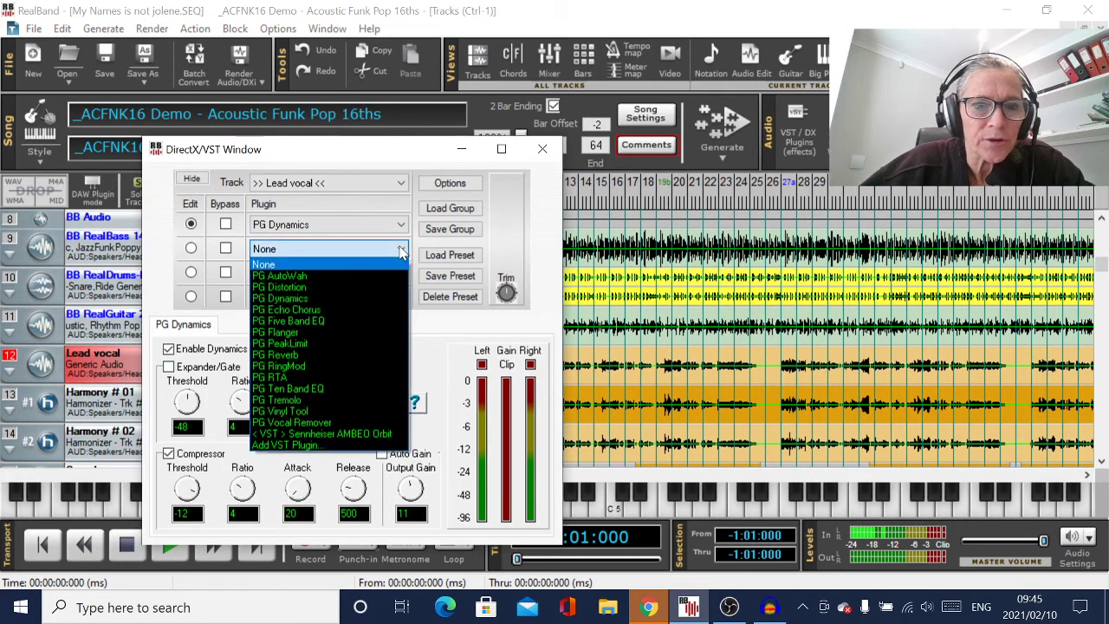
left_click(351, 355)
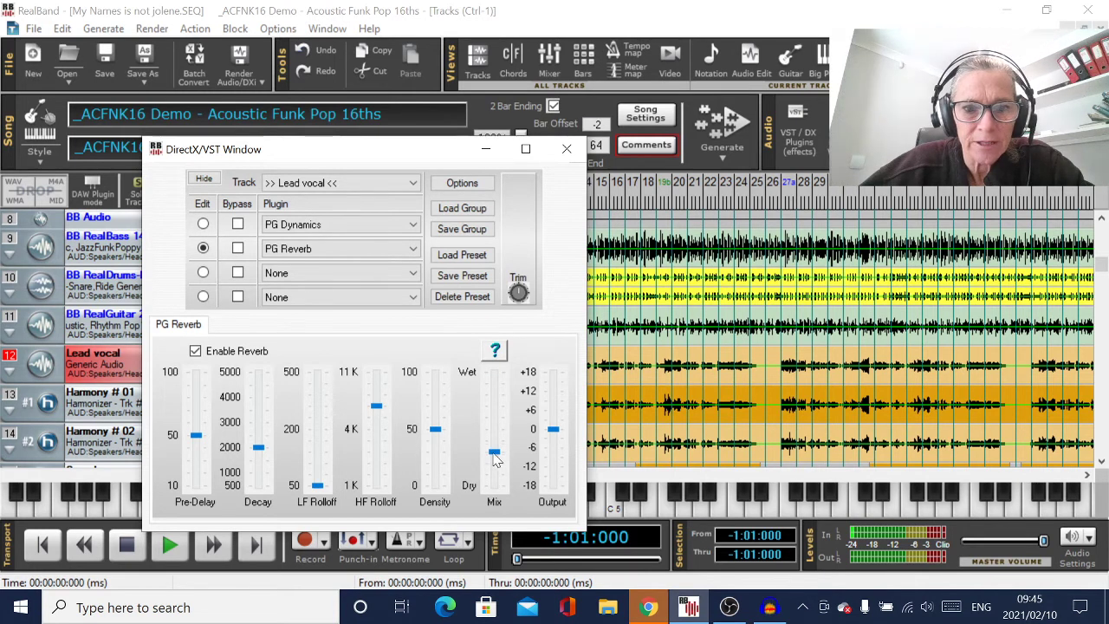
left_click_drag(495, 451, 501, 490)
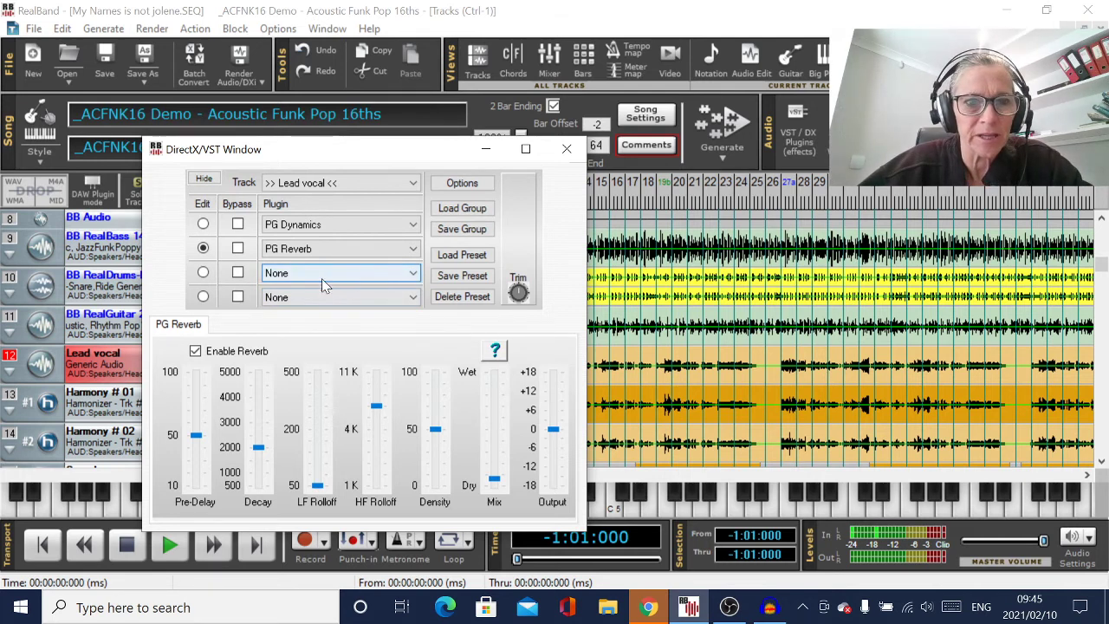
- Add PG Ten Band EQ to Lead vocal, setting about -18 at 31, -12 at 63, -7 at 125, -4 at 4K, -9 at 8K and 16K
left_click(203, 272)
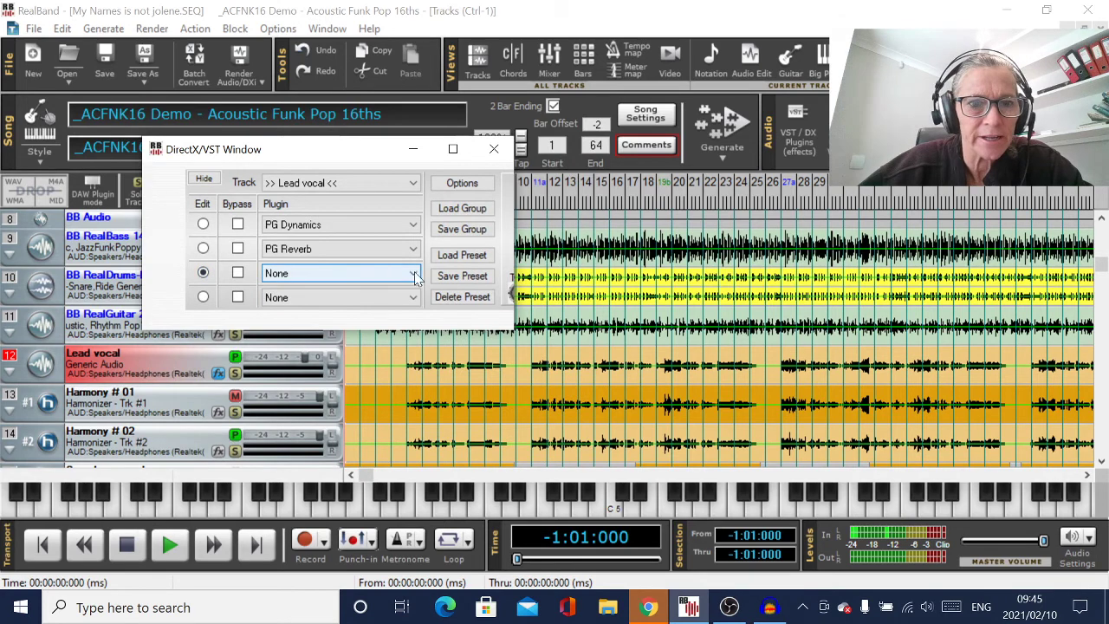
left_click(414, 274)
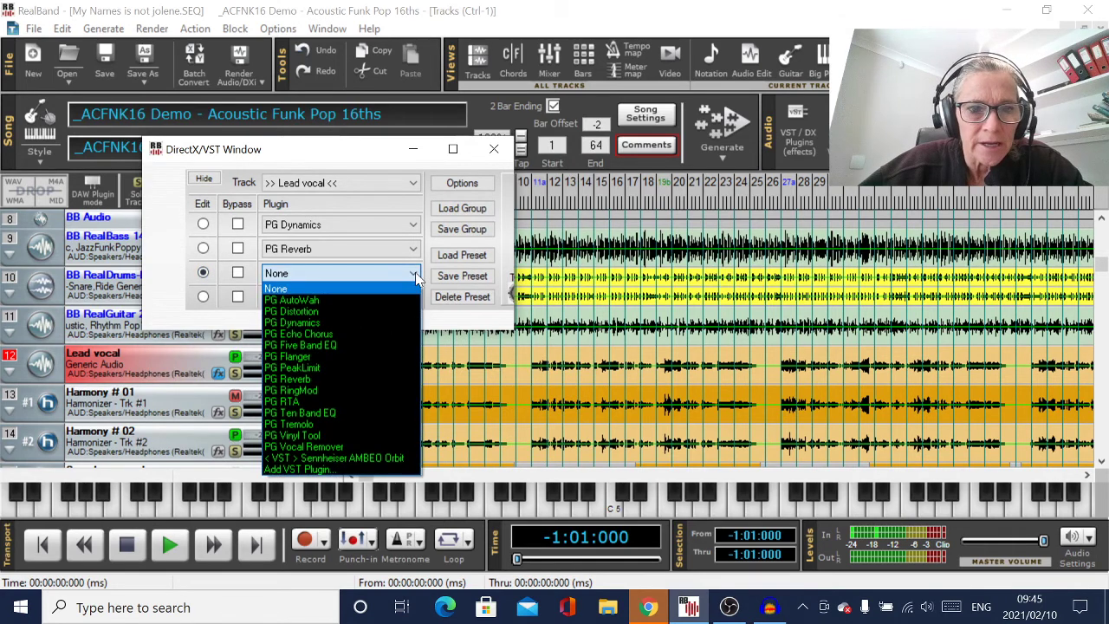
left_click(334, 414)
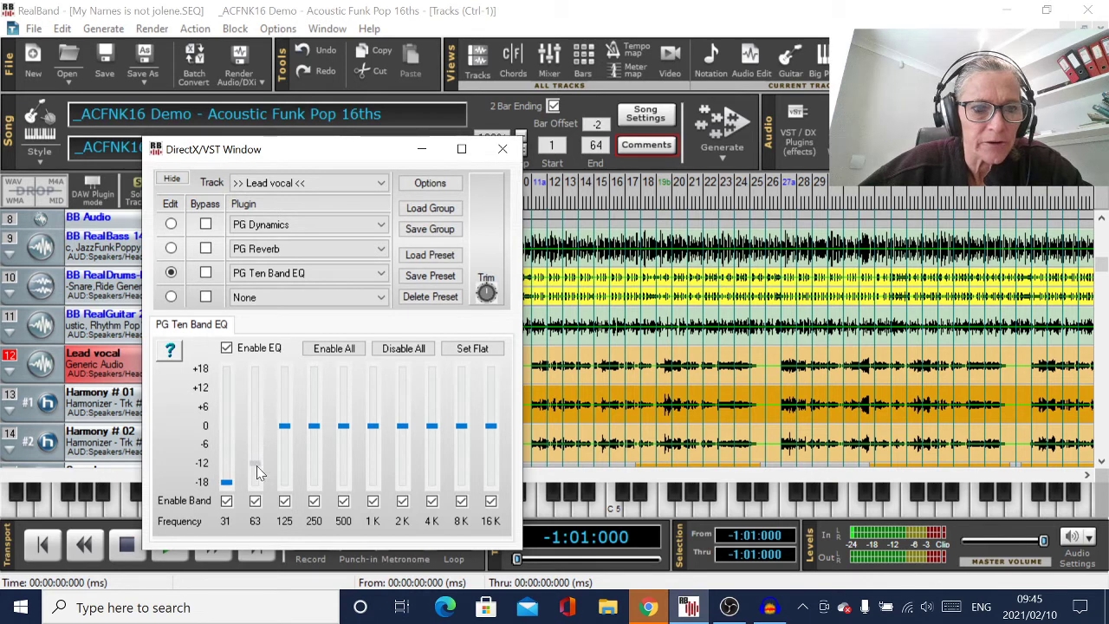
left_click_drag(282, 426, 285, 447)
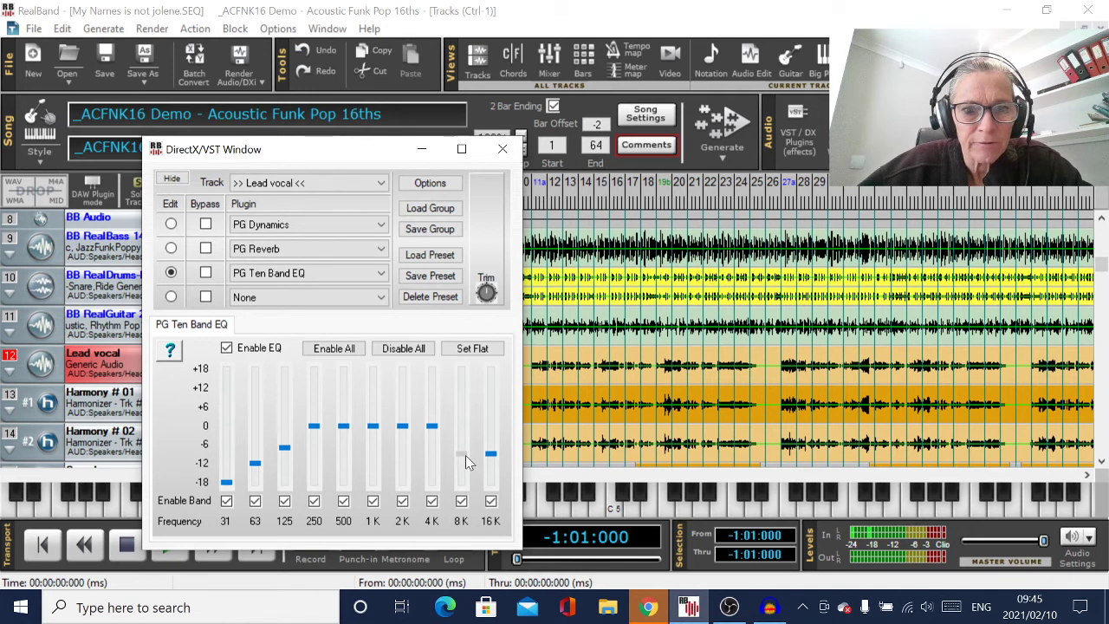
left_click(432, 427)
left_click_drag(436, 449, 423, 445)
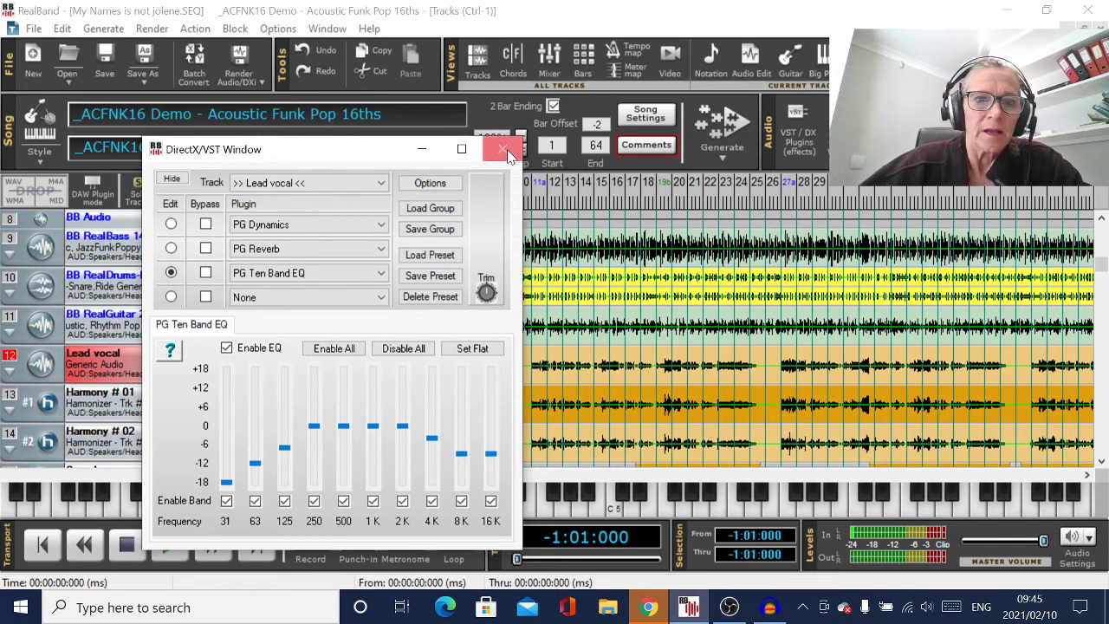
- Close the Lead vocal's plugin window and mute the Harmony # 02 track
key("Escape")
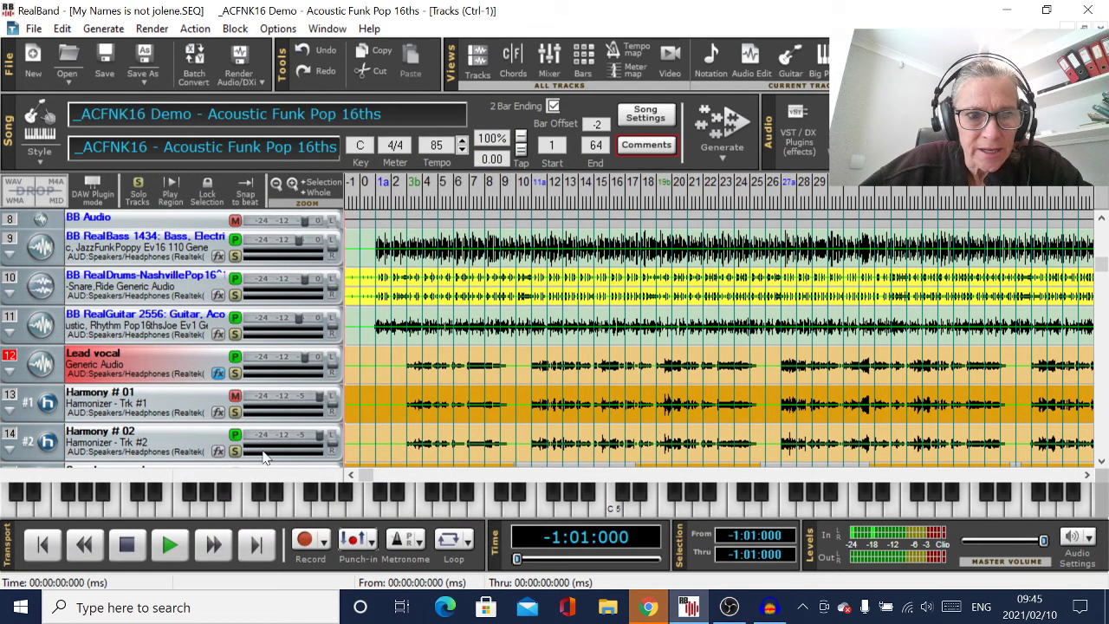
left_click(235, 436)
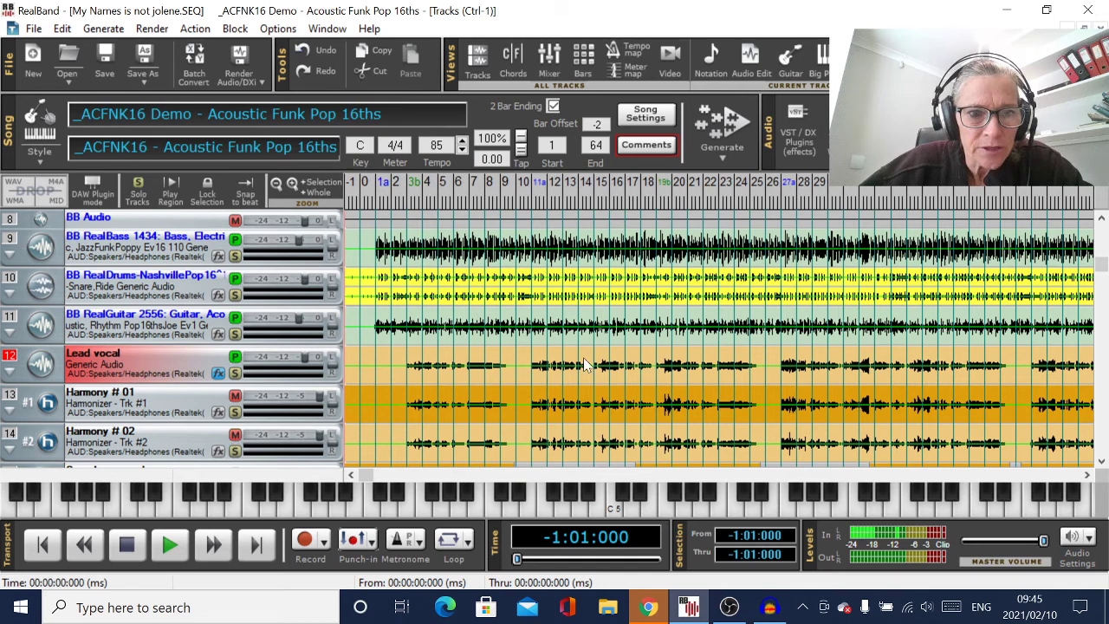
- Import the "15 - Sung harmony" wave file from the Melodyne folder into the Sung harmony down track
left_click(1103, 462)
left_click(1103, 462)
left_click(1102, 462)
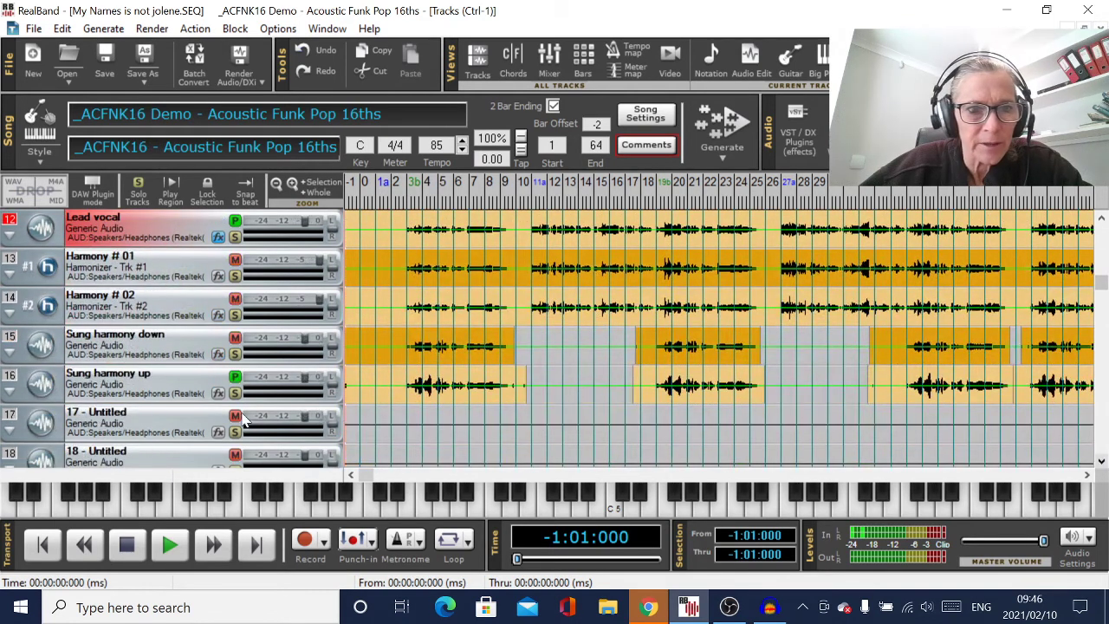
left_click(141, 338)
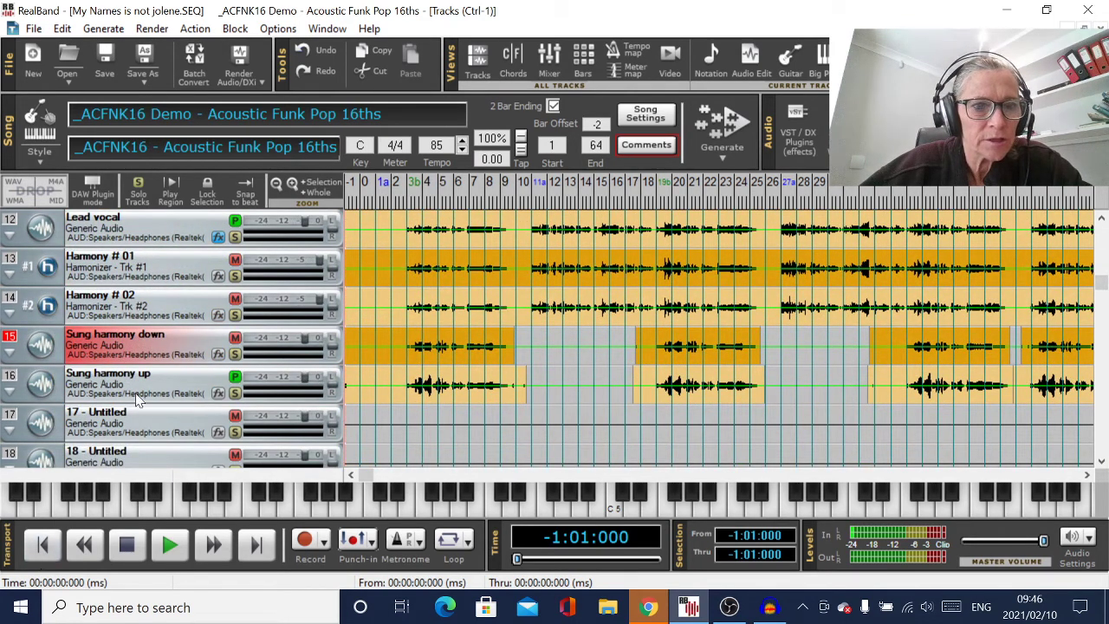
right_click(136, 347)
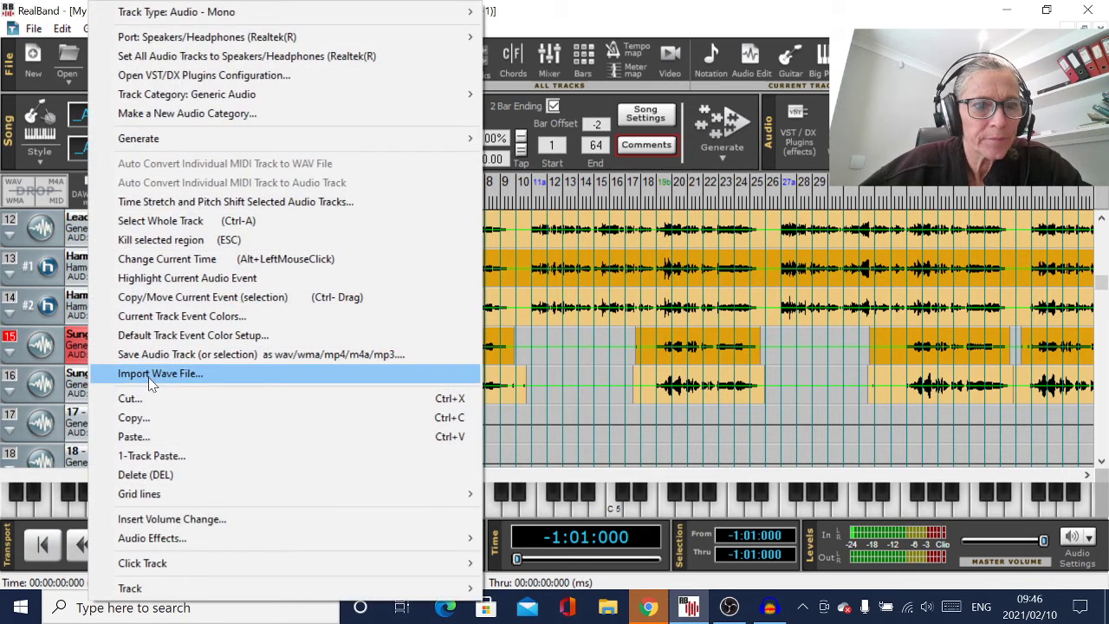
left_click(149, 377)
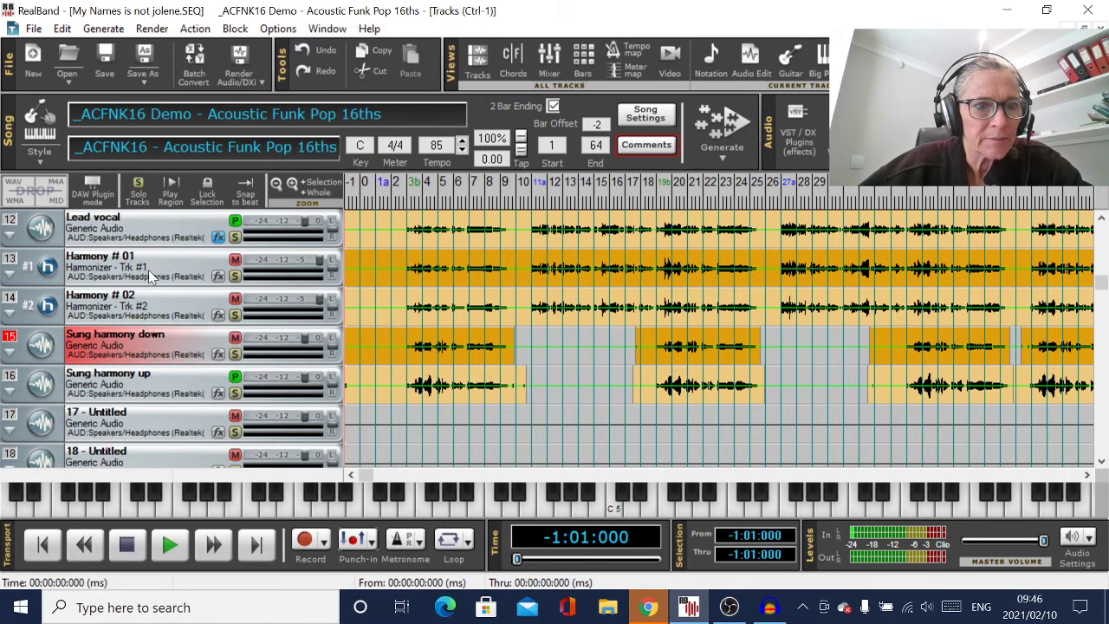
right_click(126, 359)
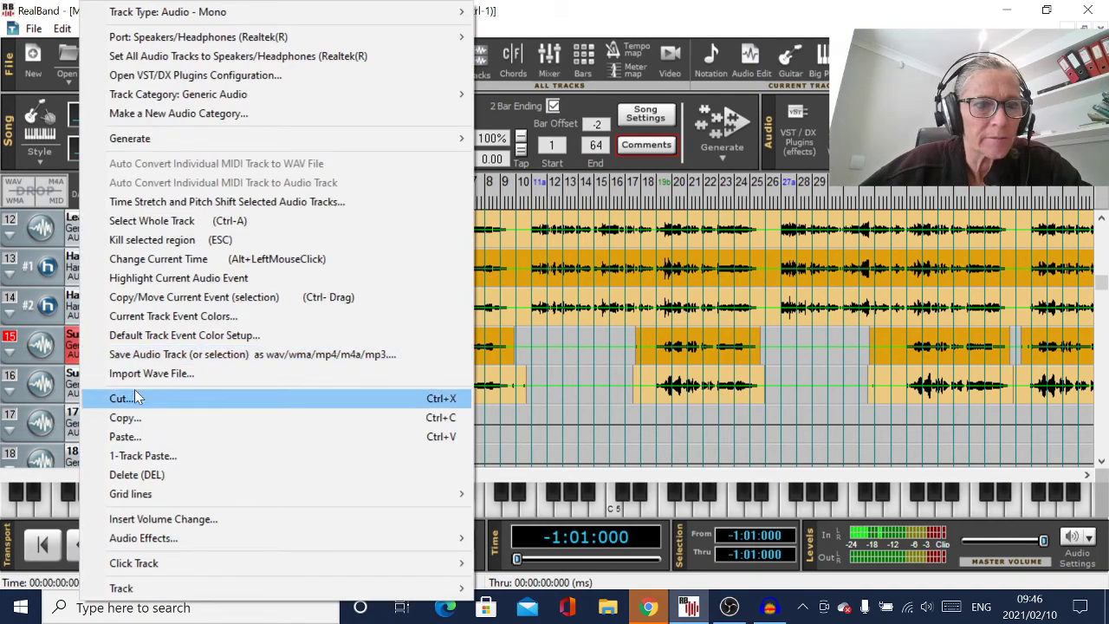
left_click(136, 378)
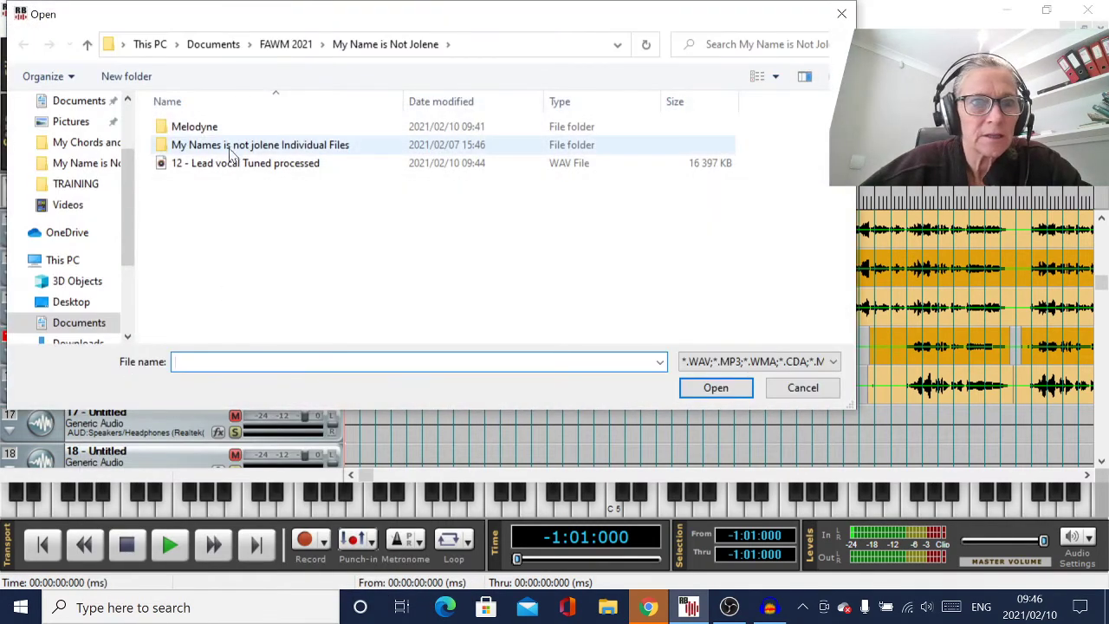
double_click(221, 130)
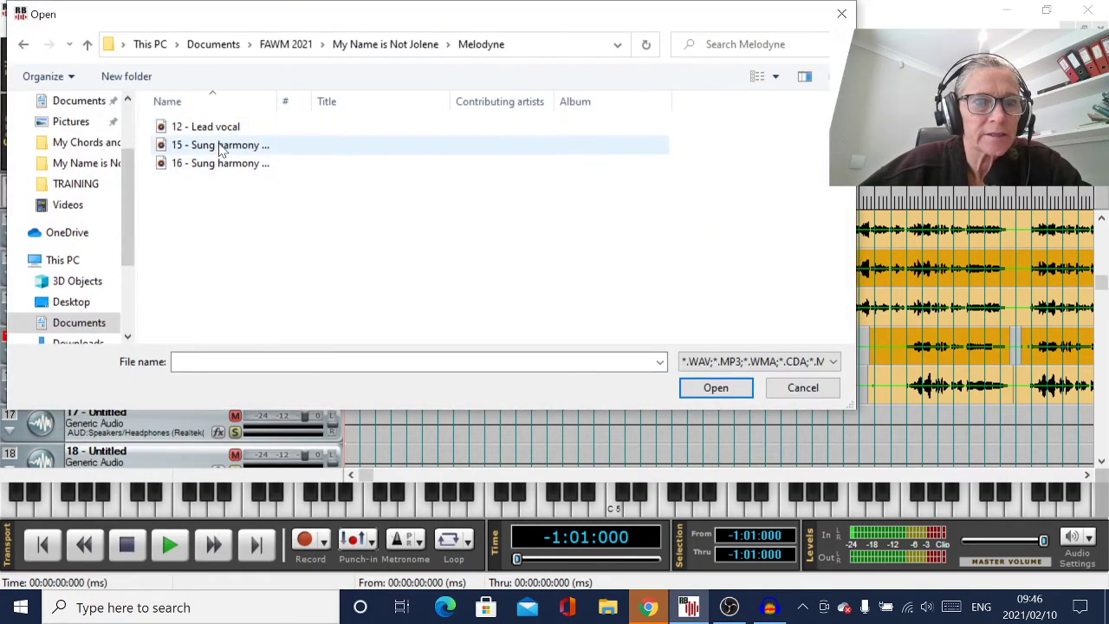
double_click(220, 146)
left_click(303, 220)
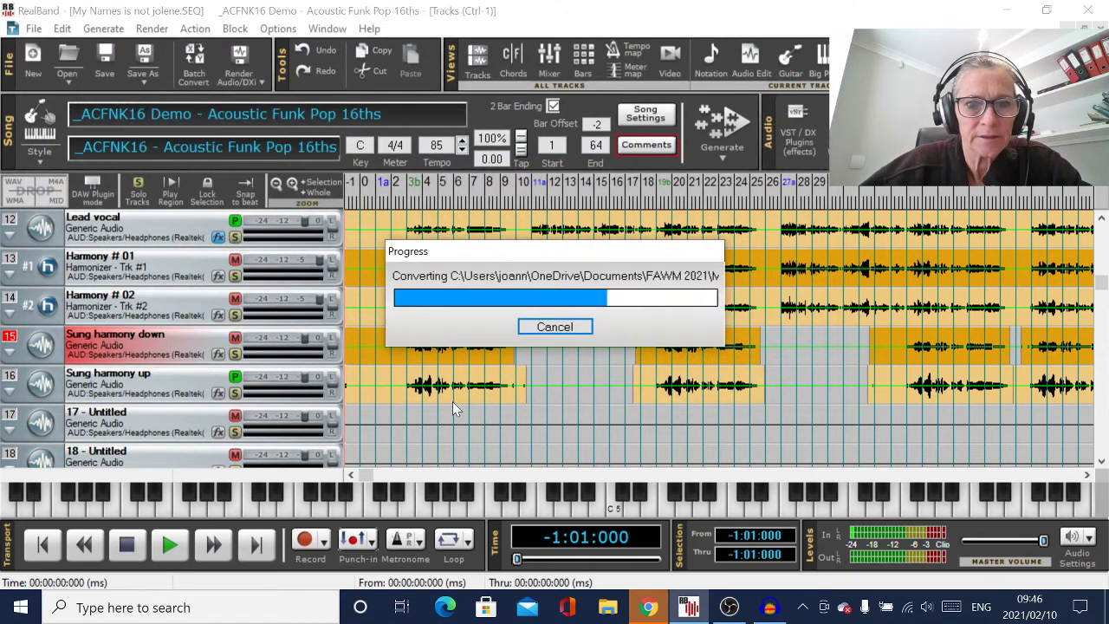
- Import "16 - Sung harmony up" from the Melodyne folder into the Sung harmony up track
right_click(159, 391)
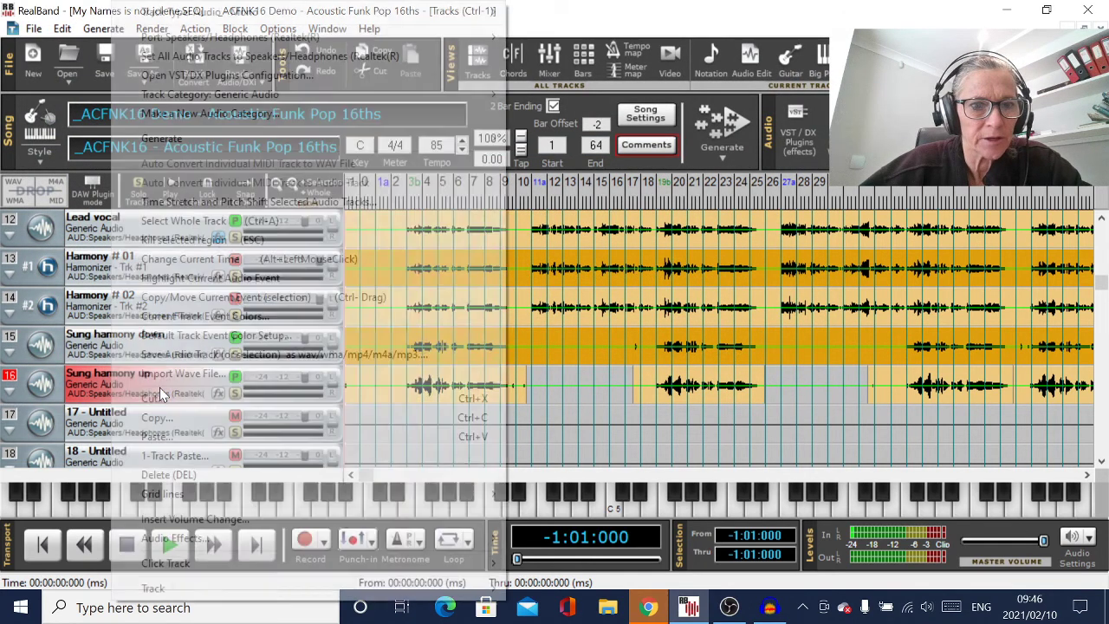
left_click(211, 373)
double_click(255, 163)
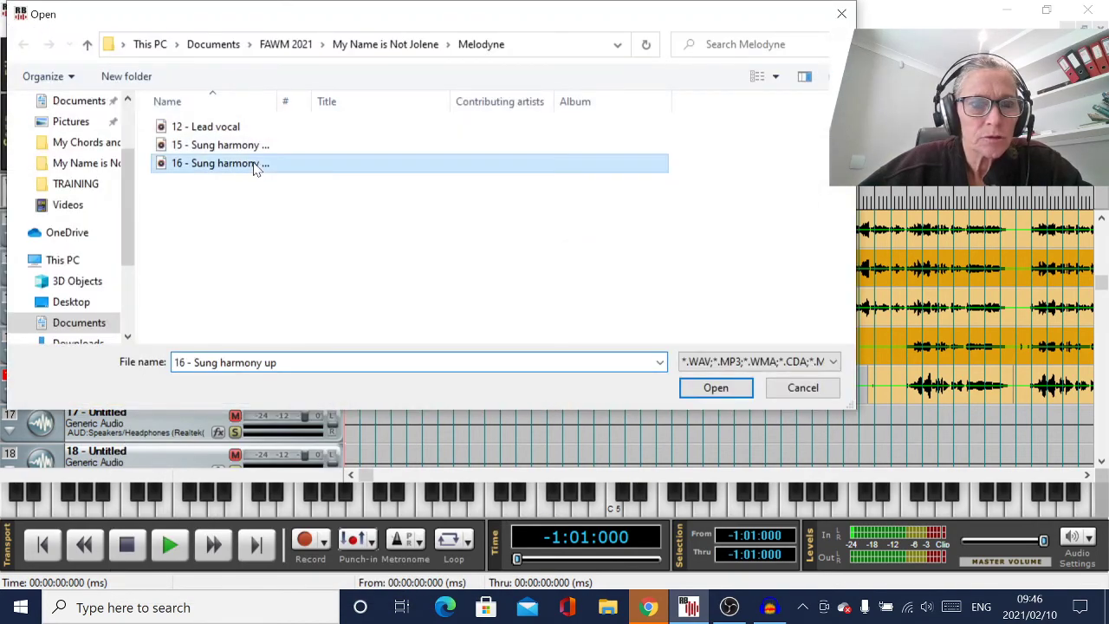
left_click(309, 221)
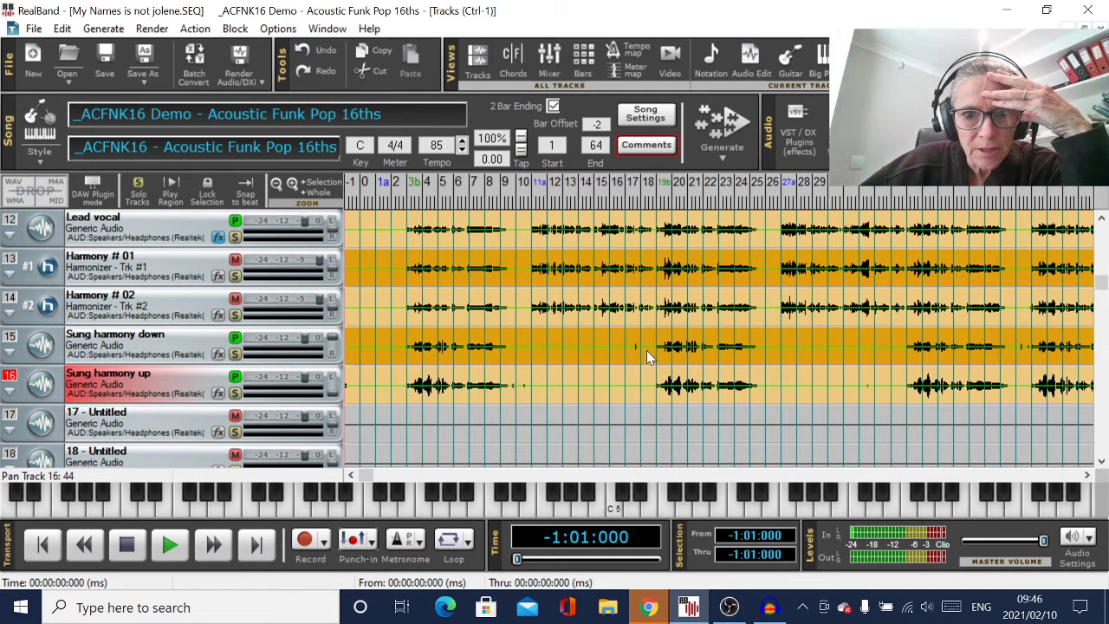
- Delete the unsung stretch from about 10:01 to 18:02 on both Sung harmony down and Sung harmony up
left_click_drag(646, 350, 525, 354)
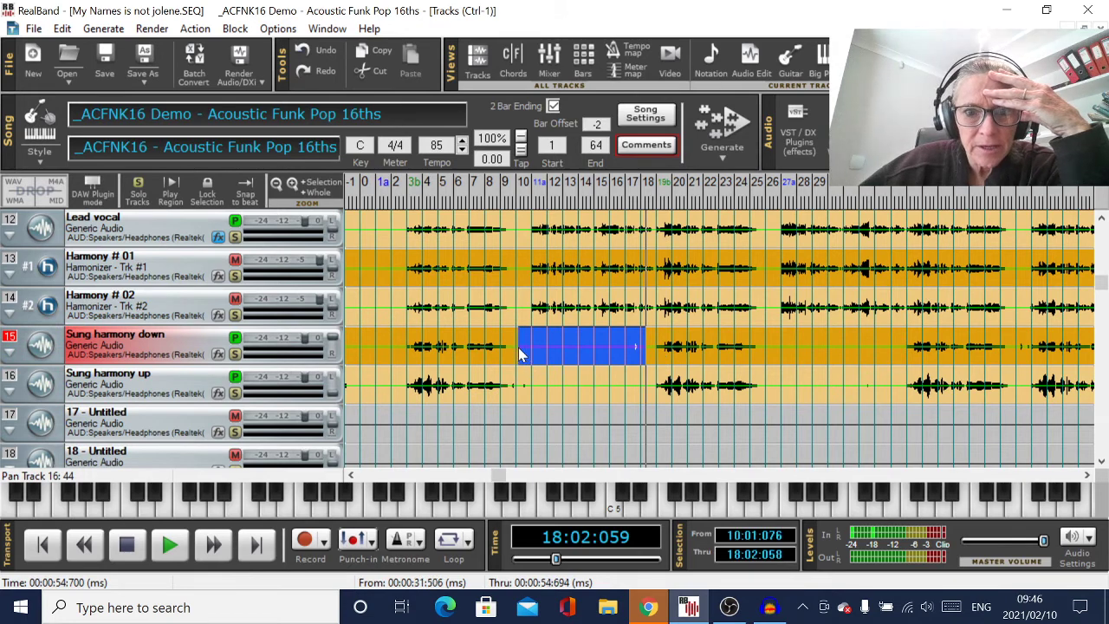
key("Delete")
left_click(522, 393)
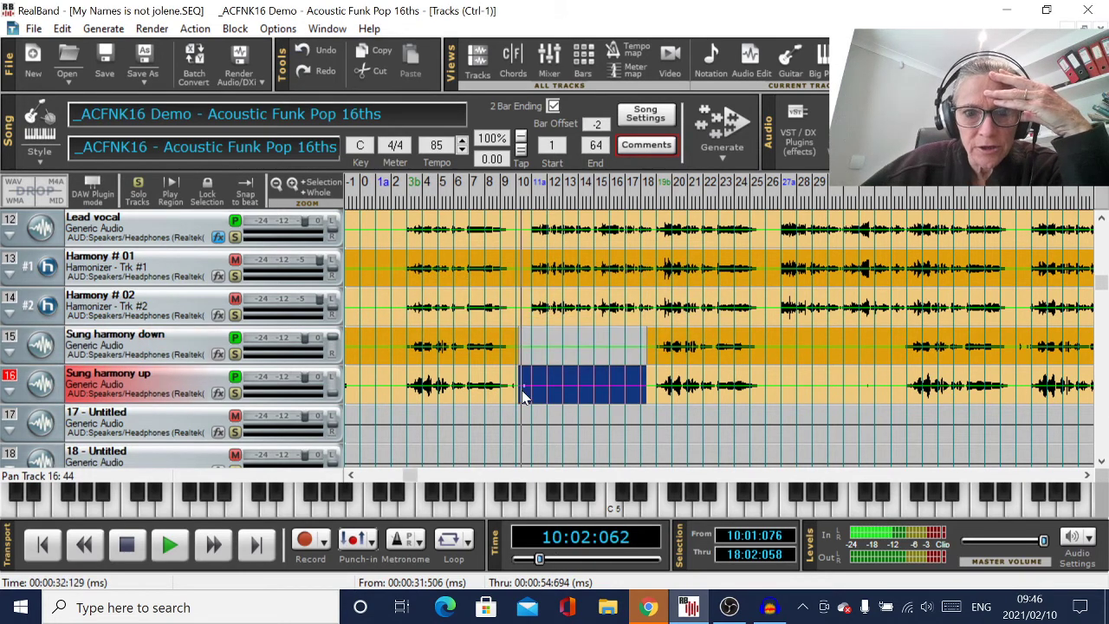
key("Delete")
- Delete the audio before the first sung phrase, from the song start to about bar 2, on both sung harmony tracks
left_click(293, 356)
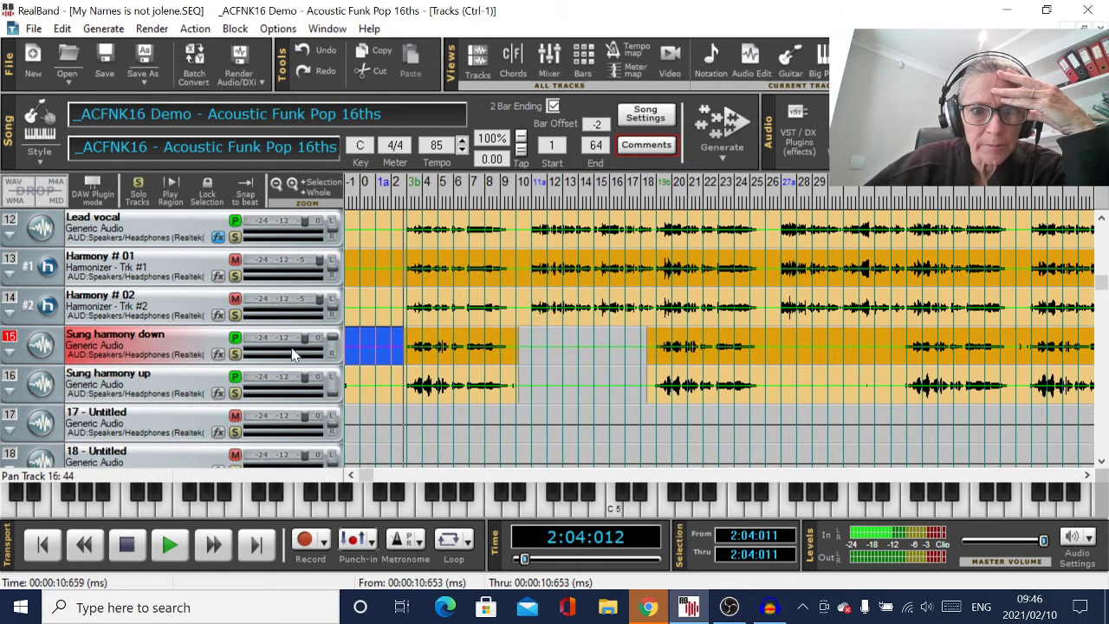
key("Delete")
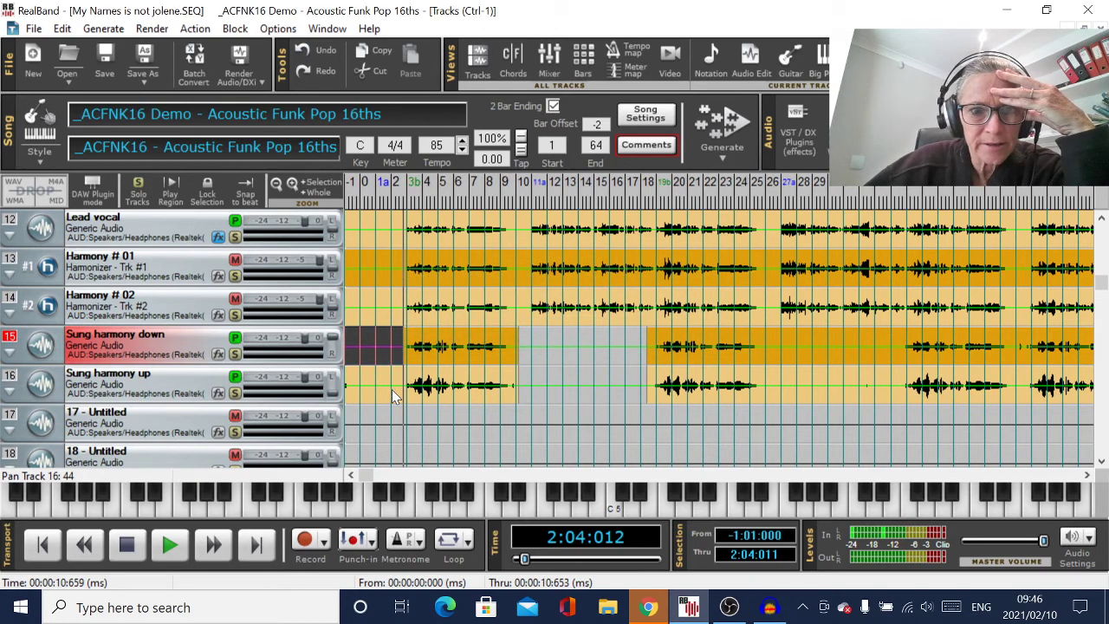
left_click(365, 368)
key("Delete")
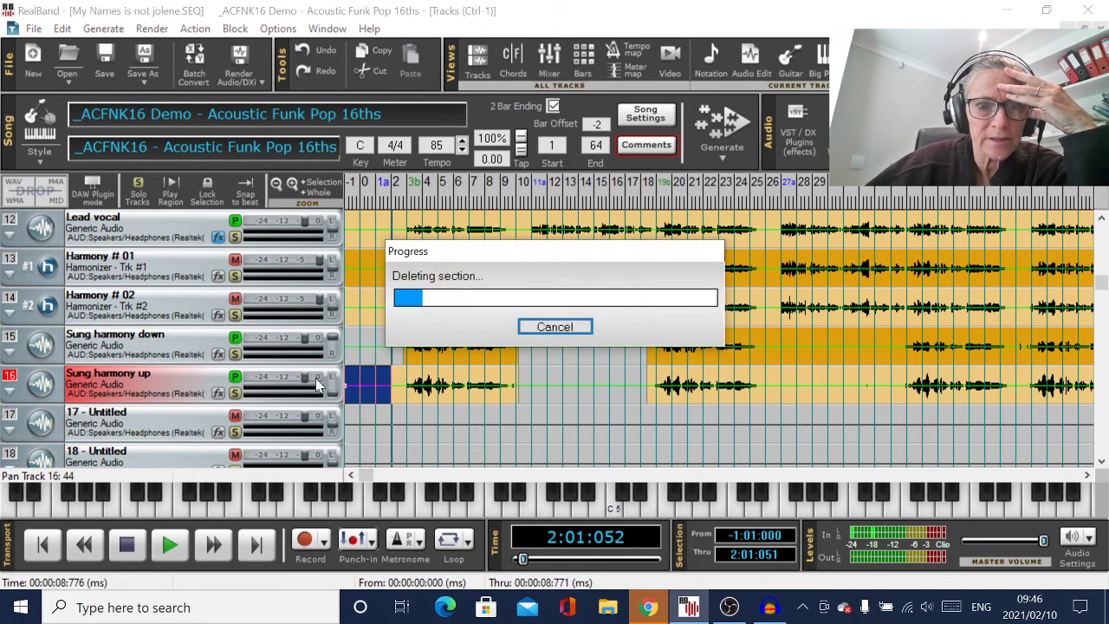
left_click_drag(387, 390, 401, 392)
key("Delete")
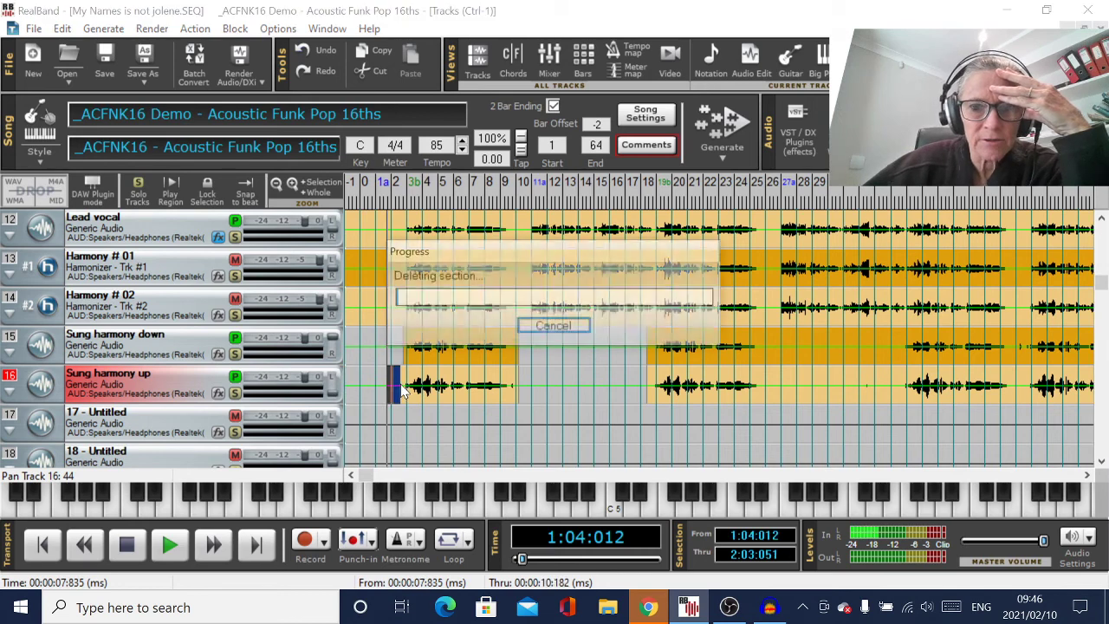
- Delete the gaps from about 26:01 to 34:02 and 41:03 to 42:03 on both sung harmony tracks together
left_click_drag(769, 351, 898, 390)
key("Delete")
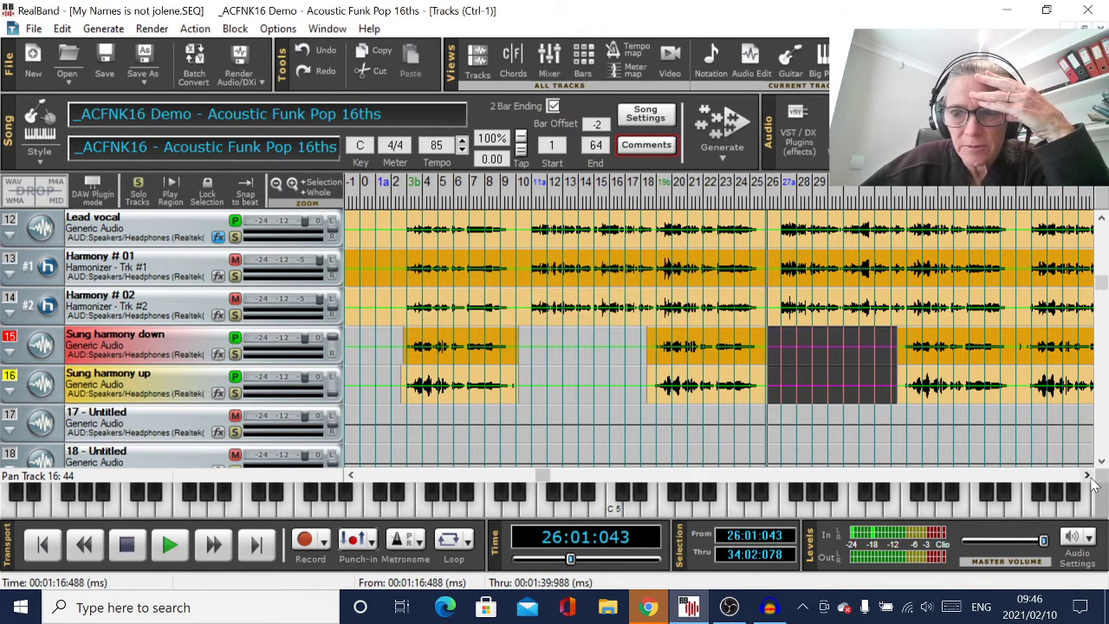
left_click(1086, 475)
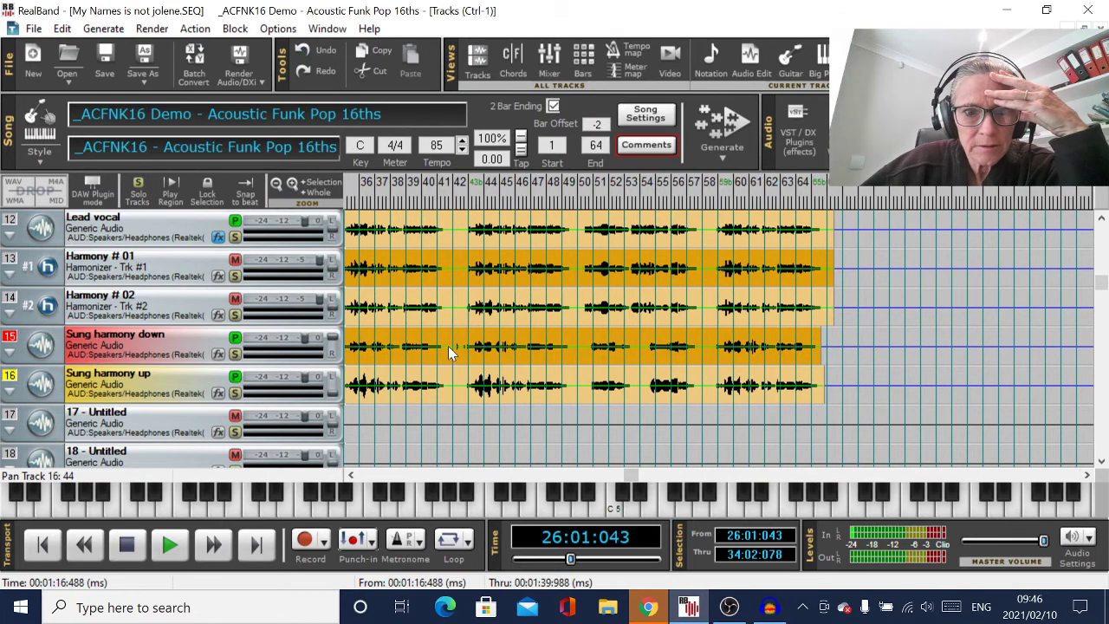
left_click_drag(448, 346, 466, 390)
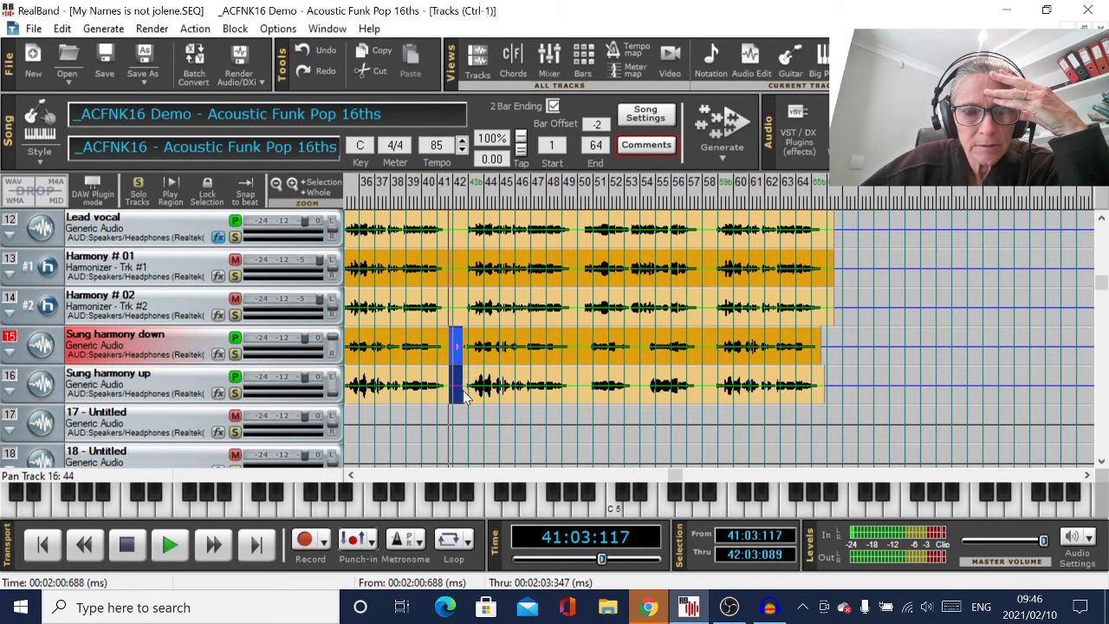
key("Delete")
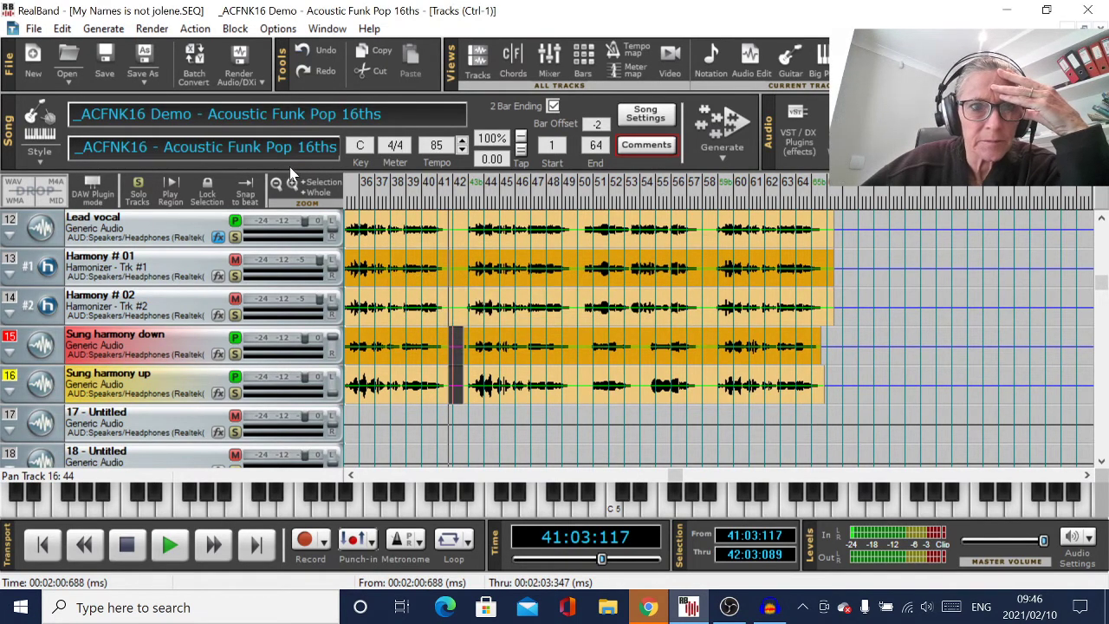
- Delete the leftover noise at about 42:02 to 42:04 on Sung harmony down and the 33:04 to 34:03 stretch on both sung harmonies
left_click(293, 185)
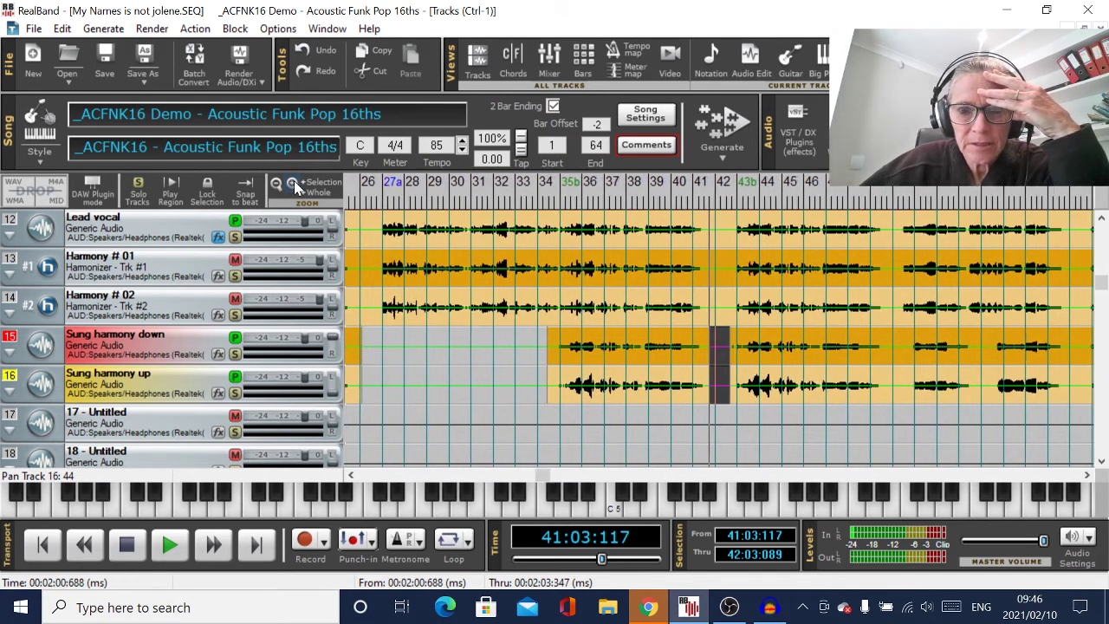
scroll(702, 362, "up", 4)
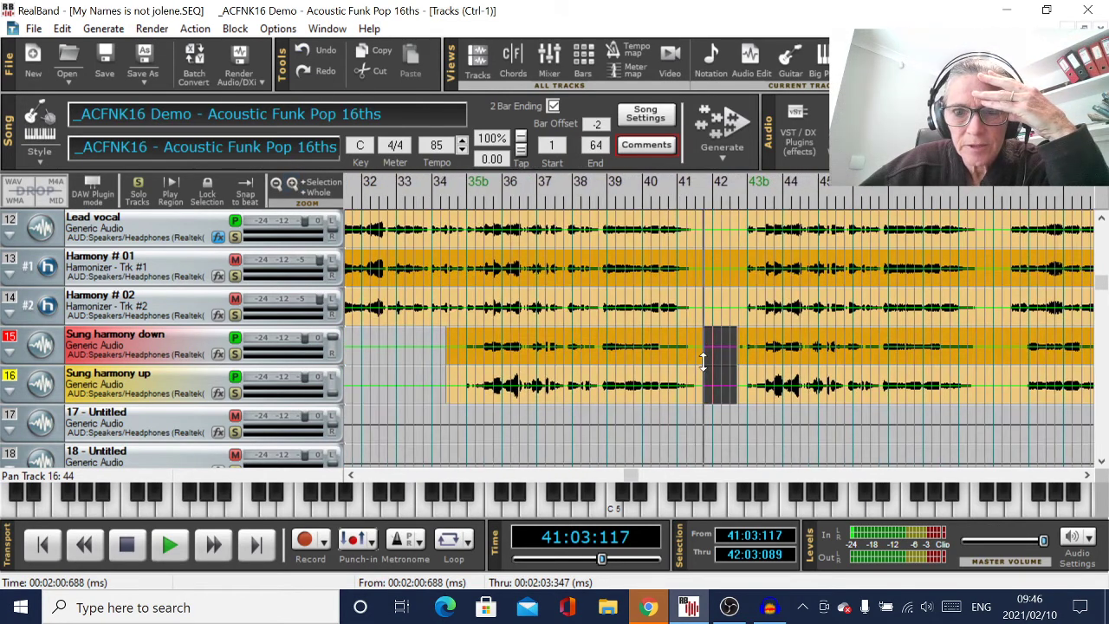
left_click_drag(724, 346, 745, 359)
key("Delete")
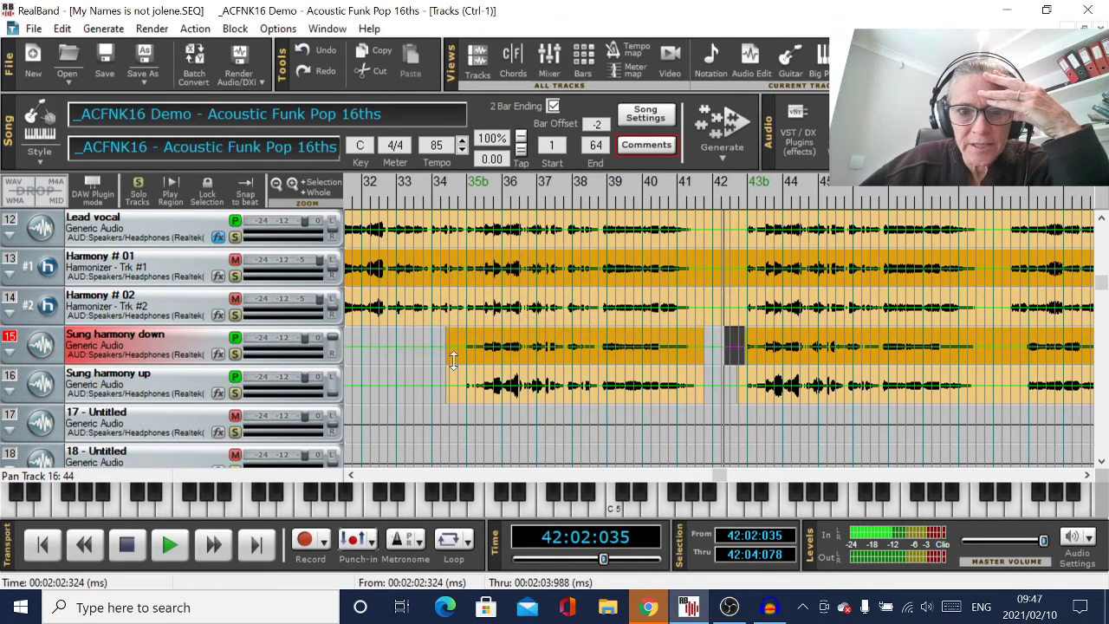
left_click_drag(433, 342, 456, 390)
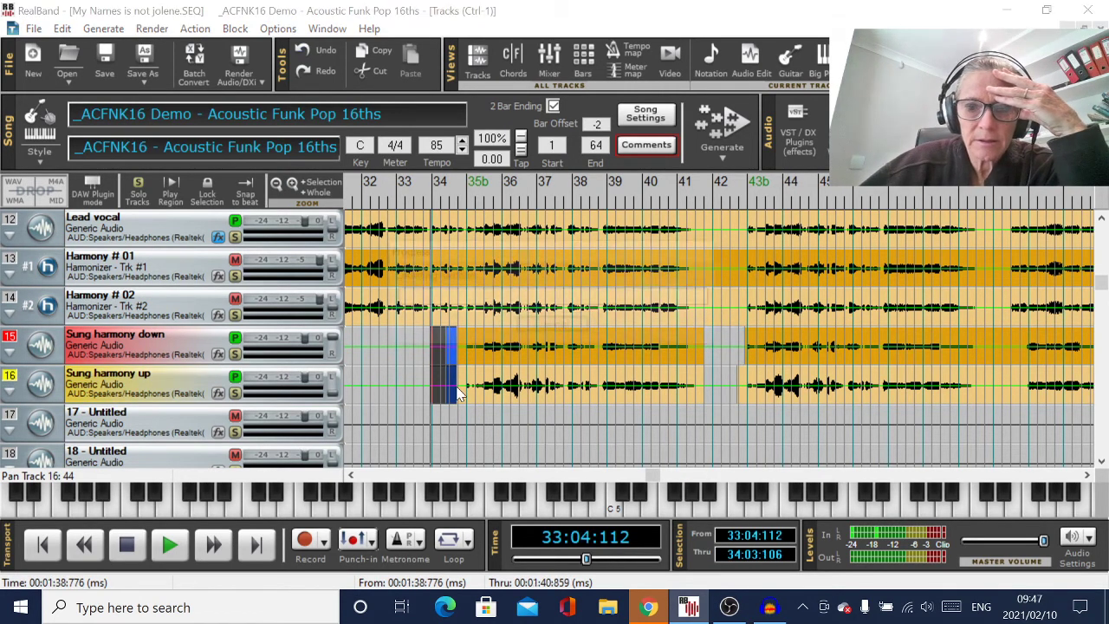
key("Delete")
- Delete the gaps at about 49:04 to 50:04, 53:03 to 54:03 and 57:04 to 58:04 on both sung harmony tracks
left_click(1086, 476)
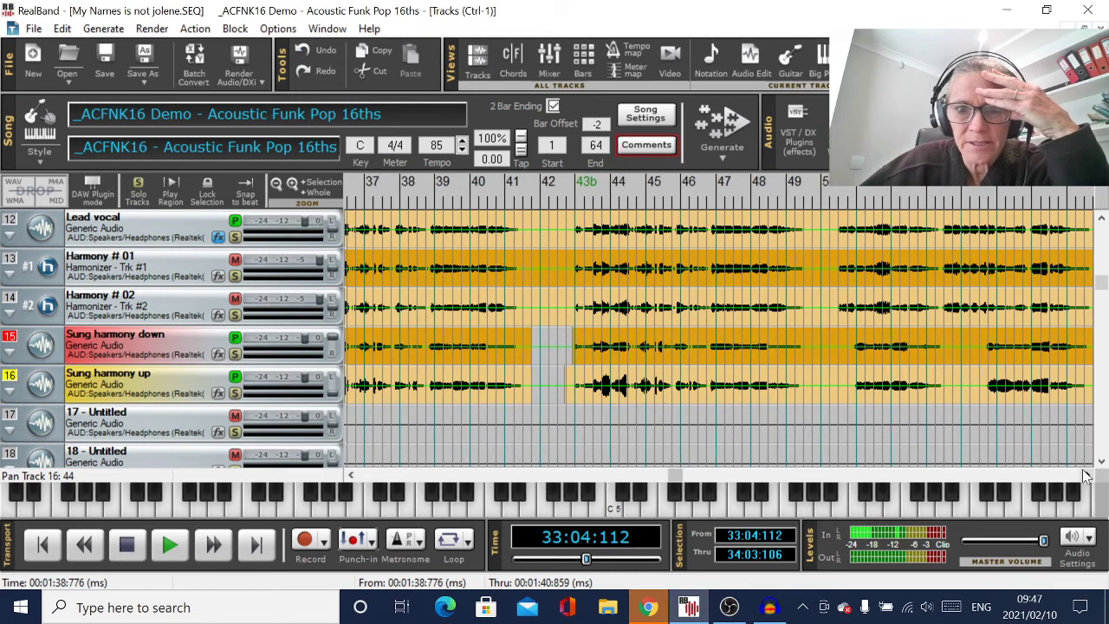
left_click_drag(814, 352, 850, 390)
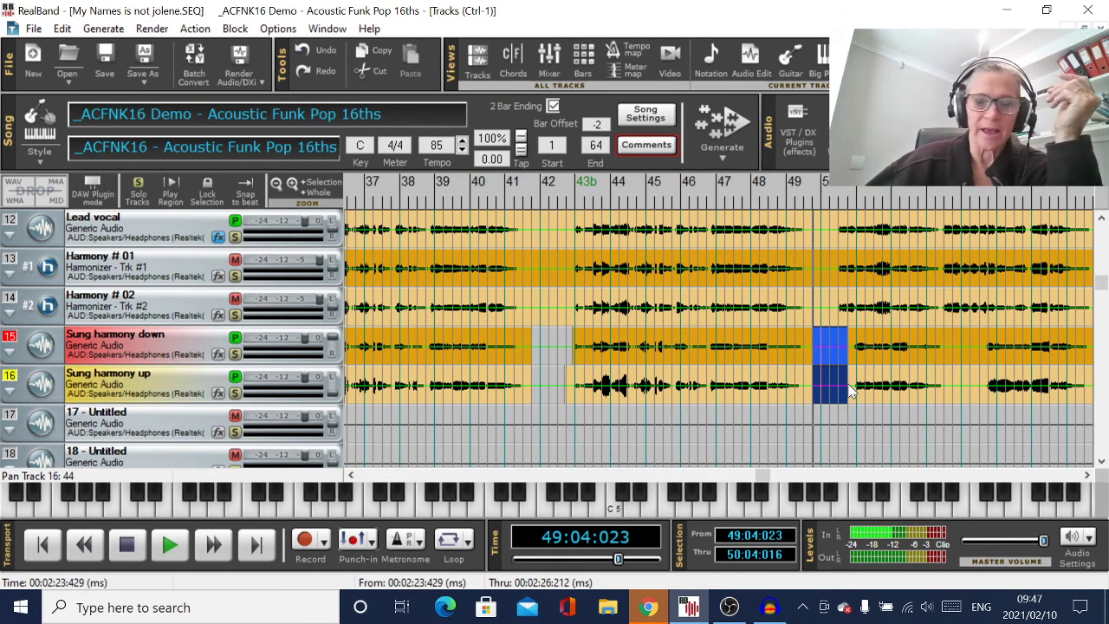
key("Delete")
left_click(1086, 476)
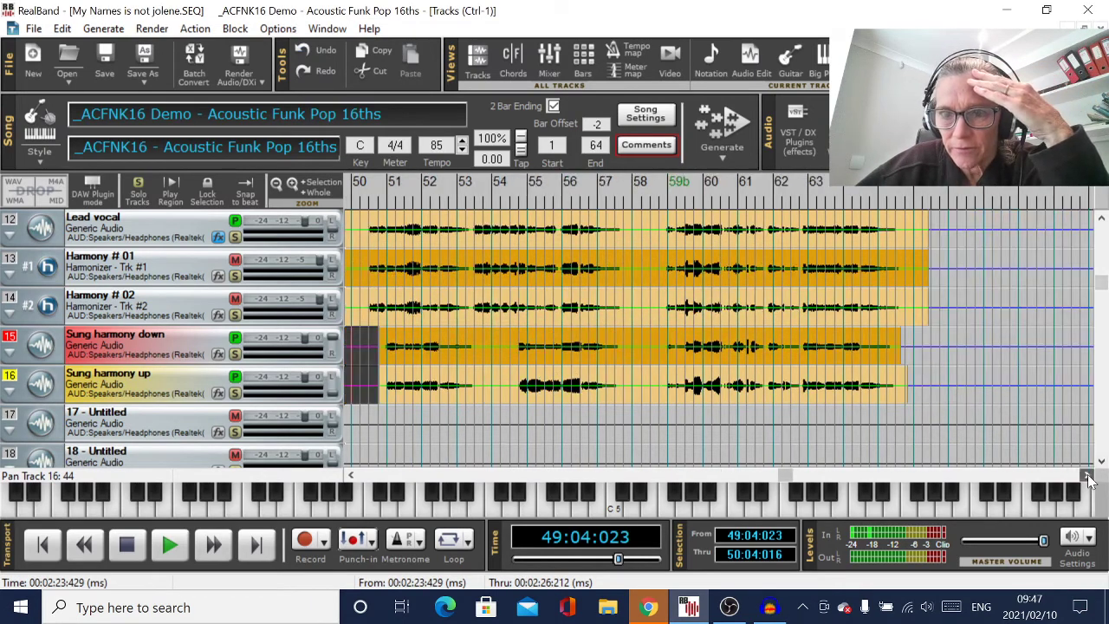
left_click_drag(477, 347, 514, 392)
key("Delete")
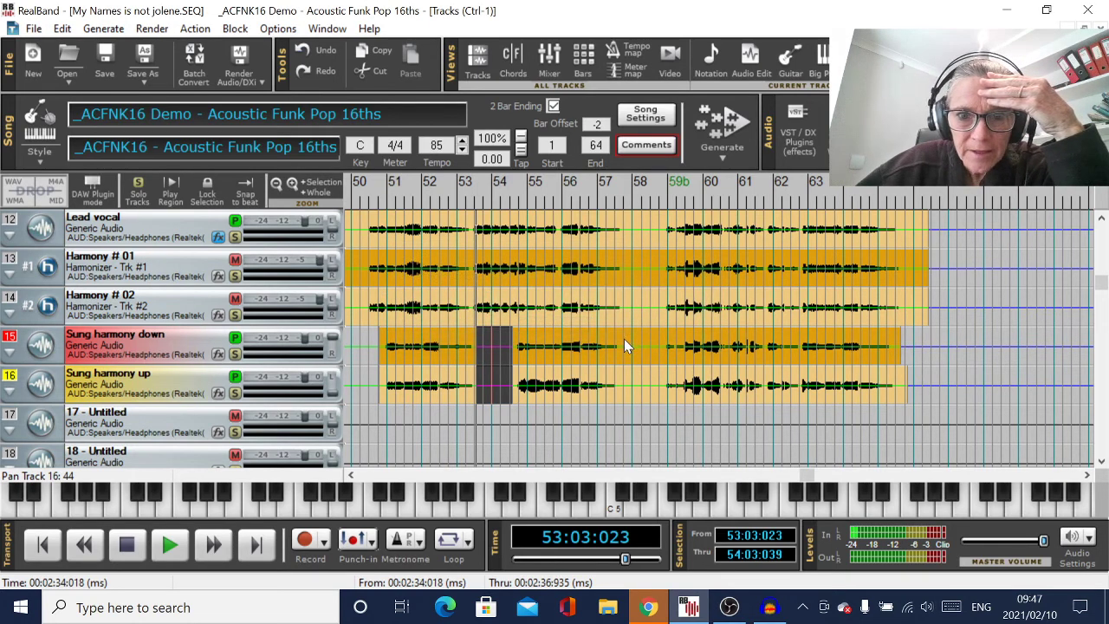
left_click_drag(625, 342, 666, 381)
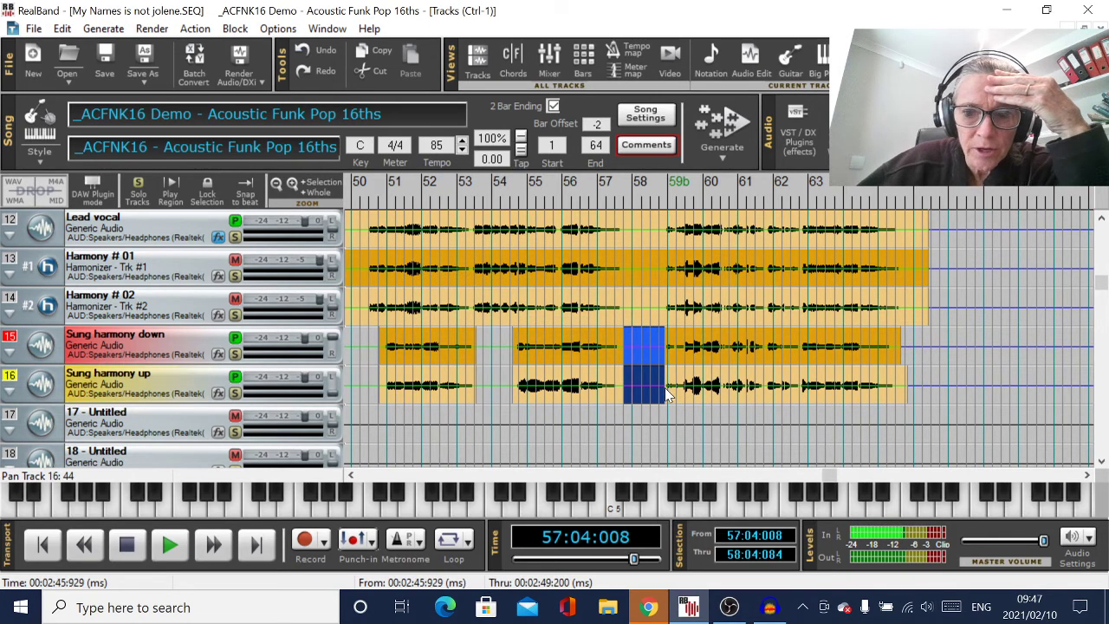
key("Delete")
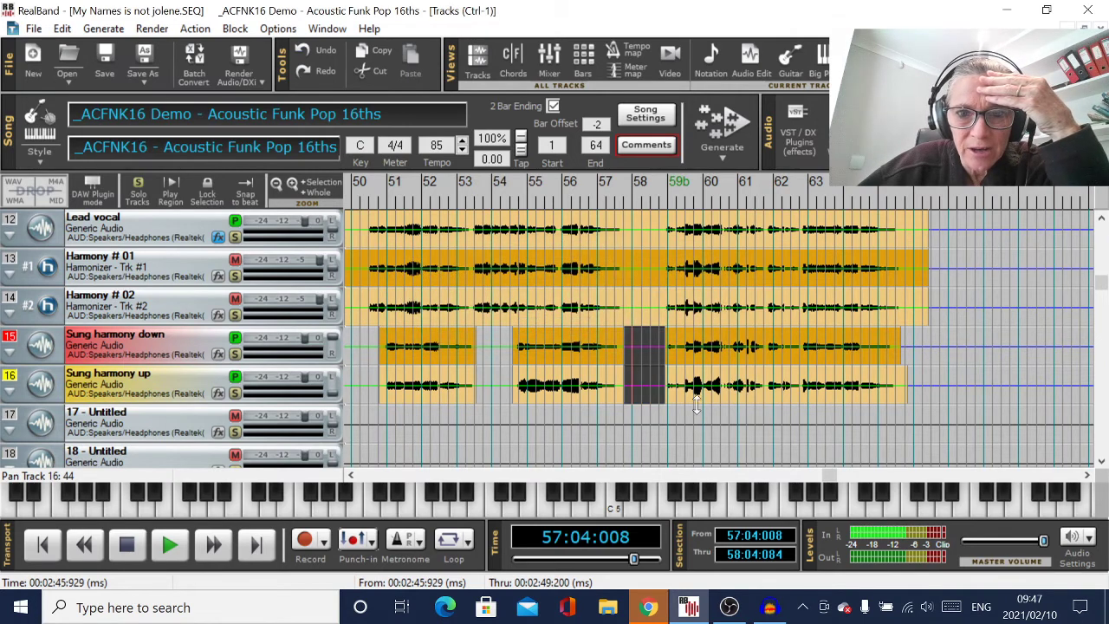
left_click(354, 476)
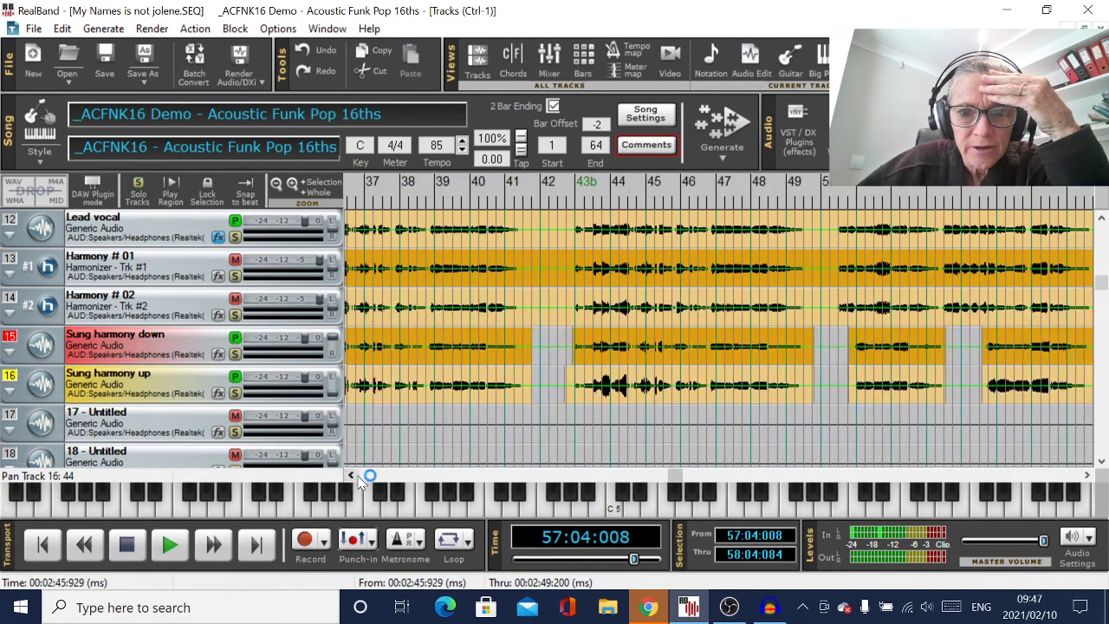
left_click(354, 476)
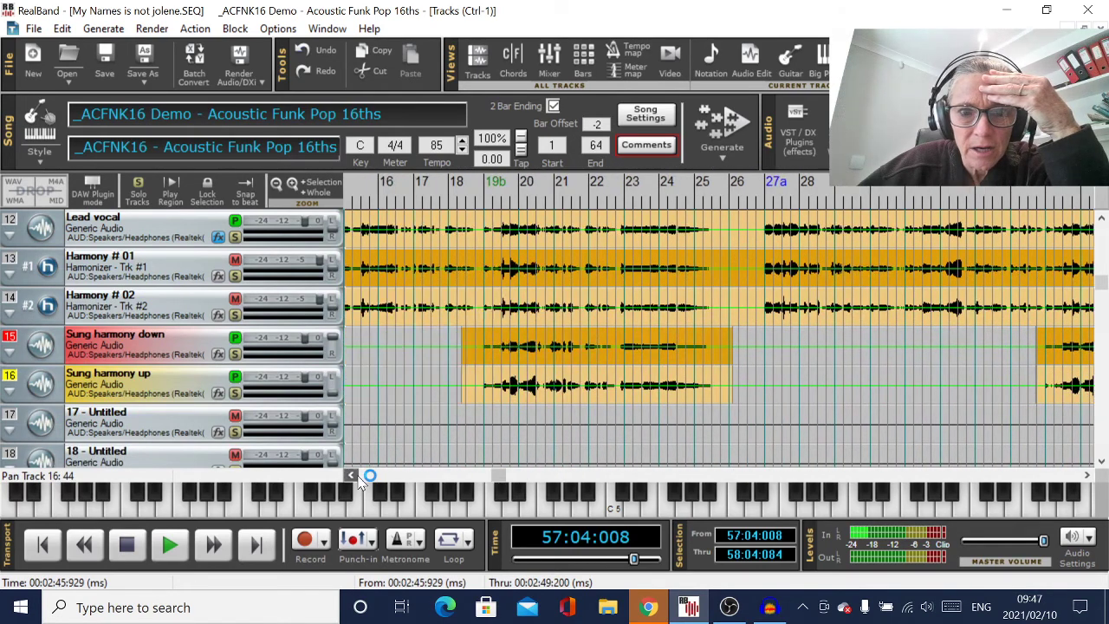
- Delete the gaps from about 17:01 to 18:04 and 25:03 to 26:02 on both sung harmony tracks together
left_click_drag(511, 353, 574, 395)
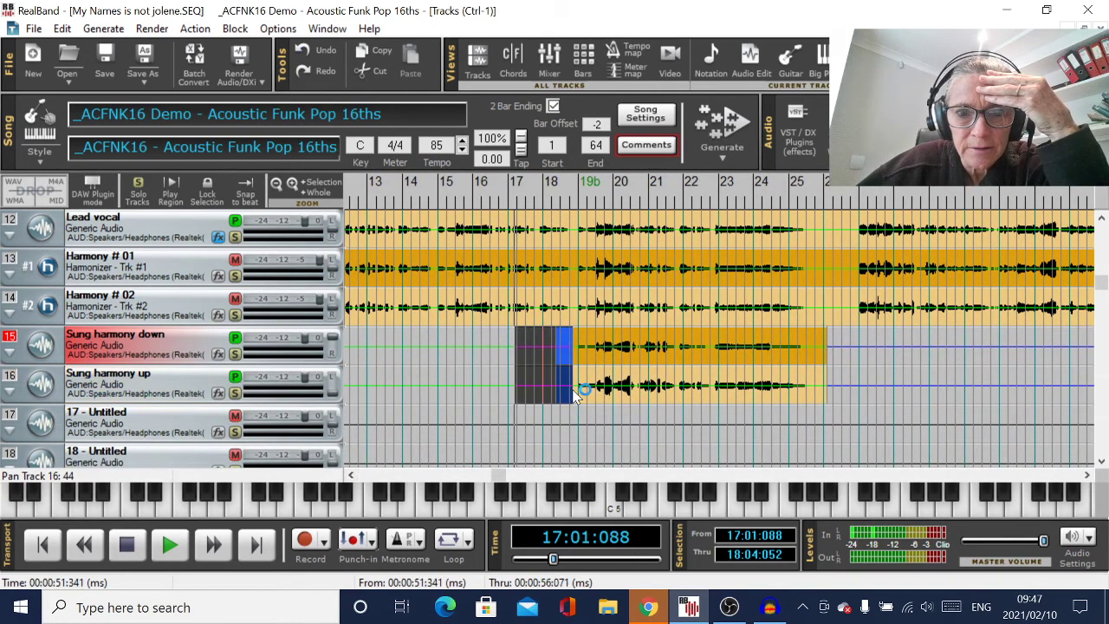
key("Delete")
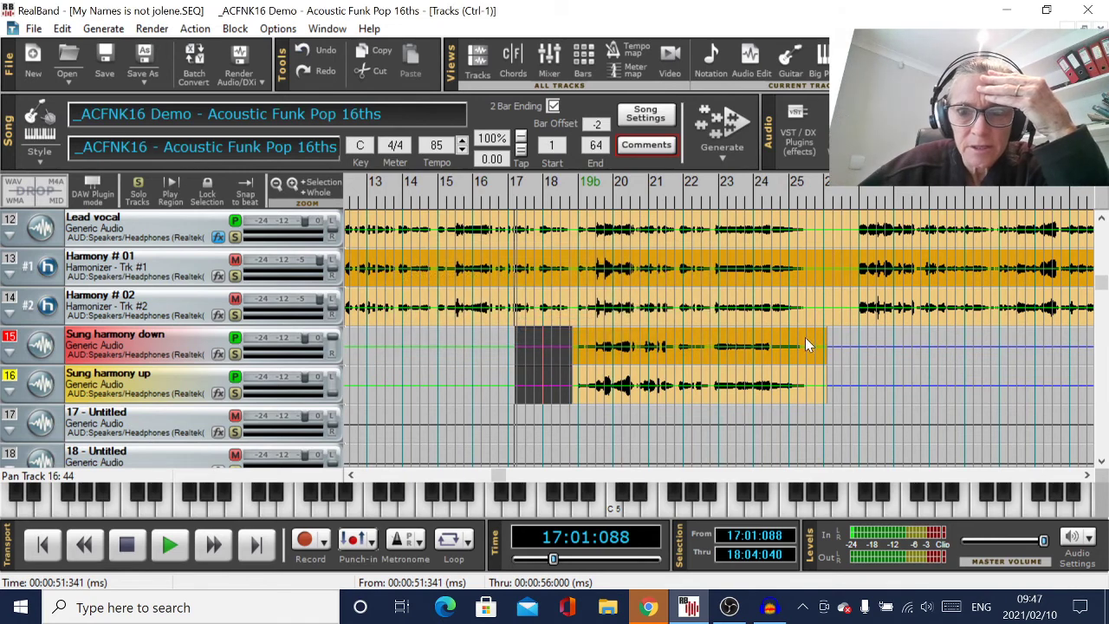
left_click_drag(808, 340, 841, 384)
key("Delete")
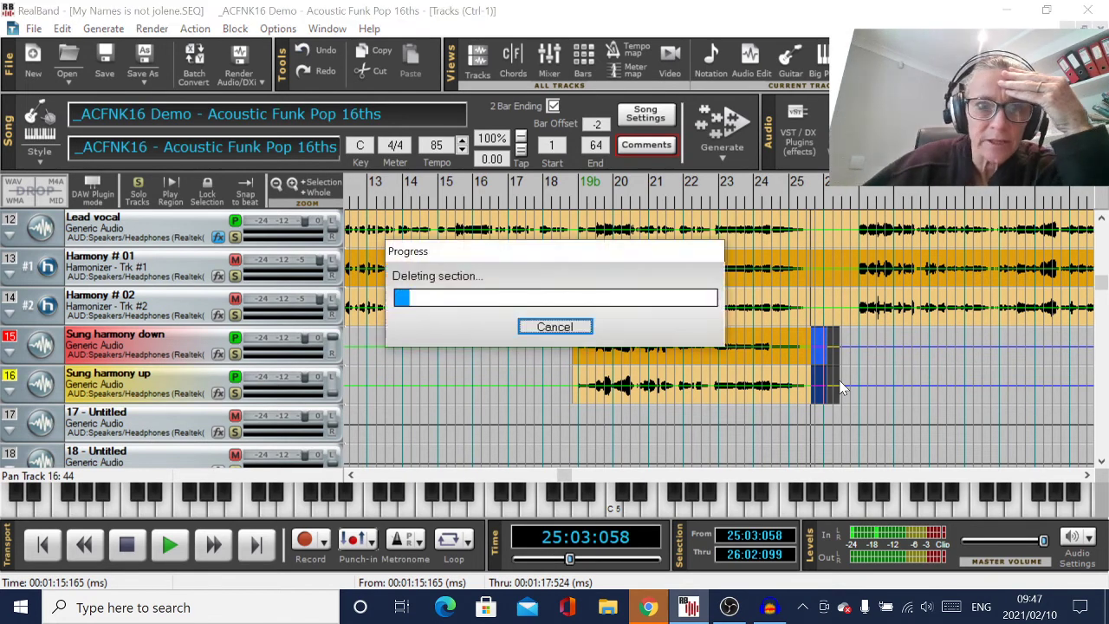
- Delete the Lead vocal audio before the first phrase, from the song start to about 2:03
left_click(1101, 219)
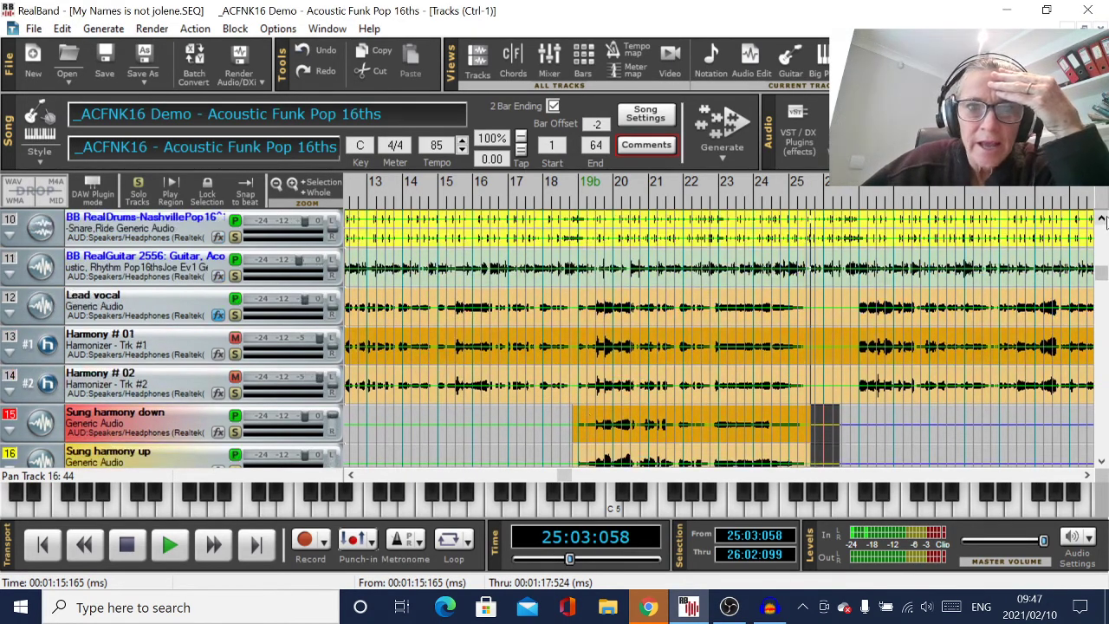
left_click(352, 475)
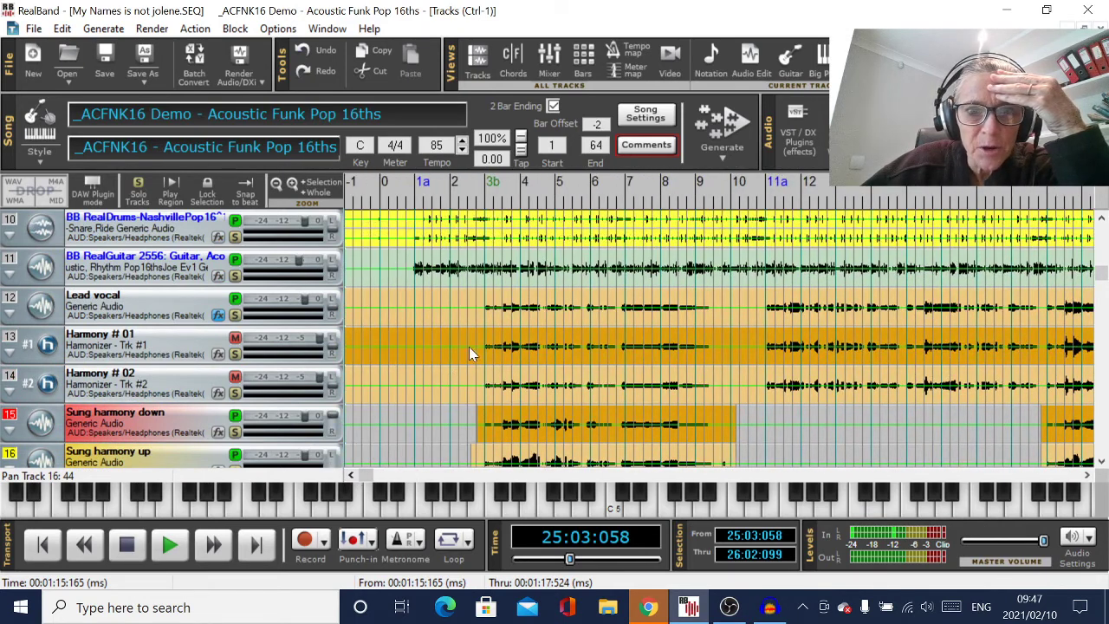
left_click(468, 347)
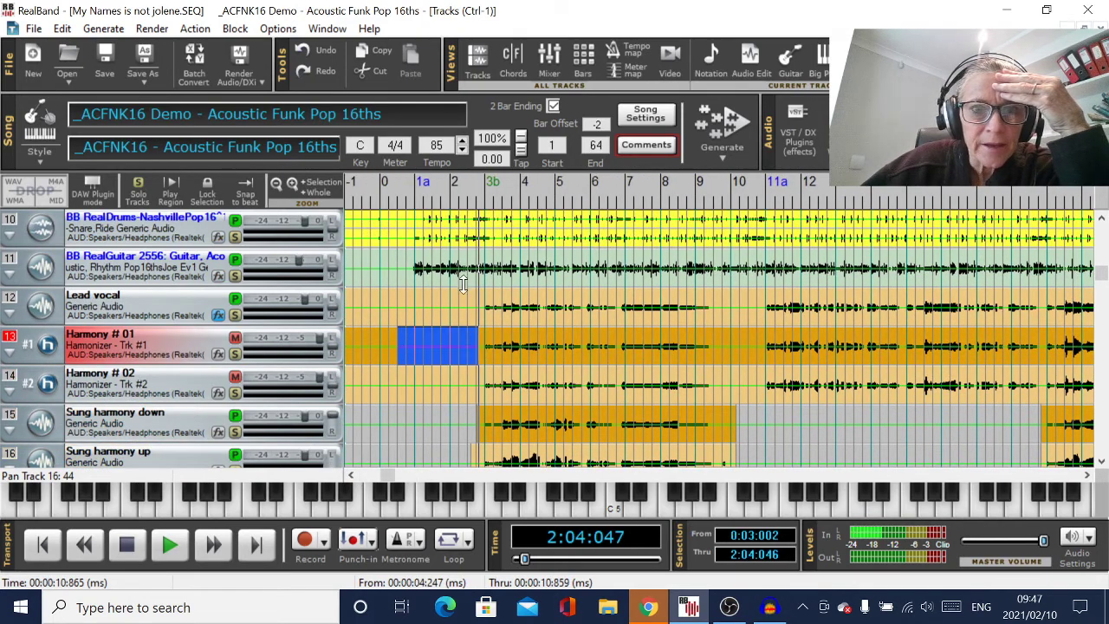
left_click_drag(480, 314, 348, 308)
key("Delete")
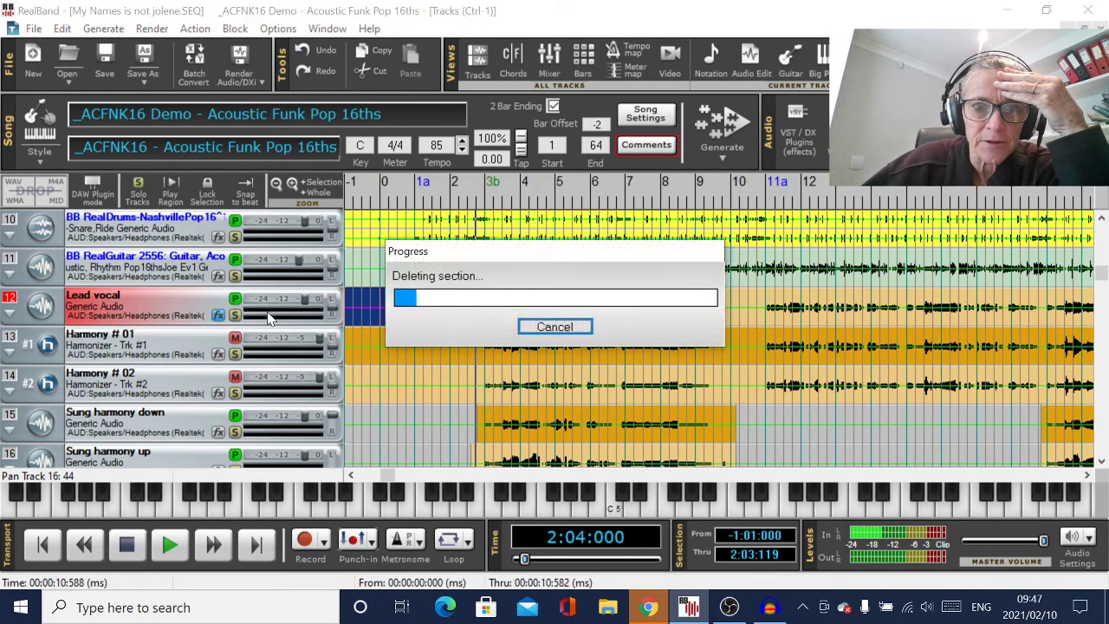
- Open the Lead vocal in the Audio Edit window and delete the remaining silence from about 2:03 to the end of 2:04
double_click(483, 307)
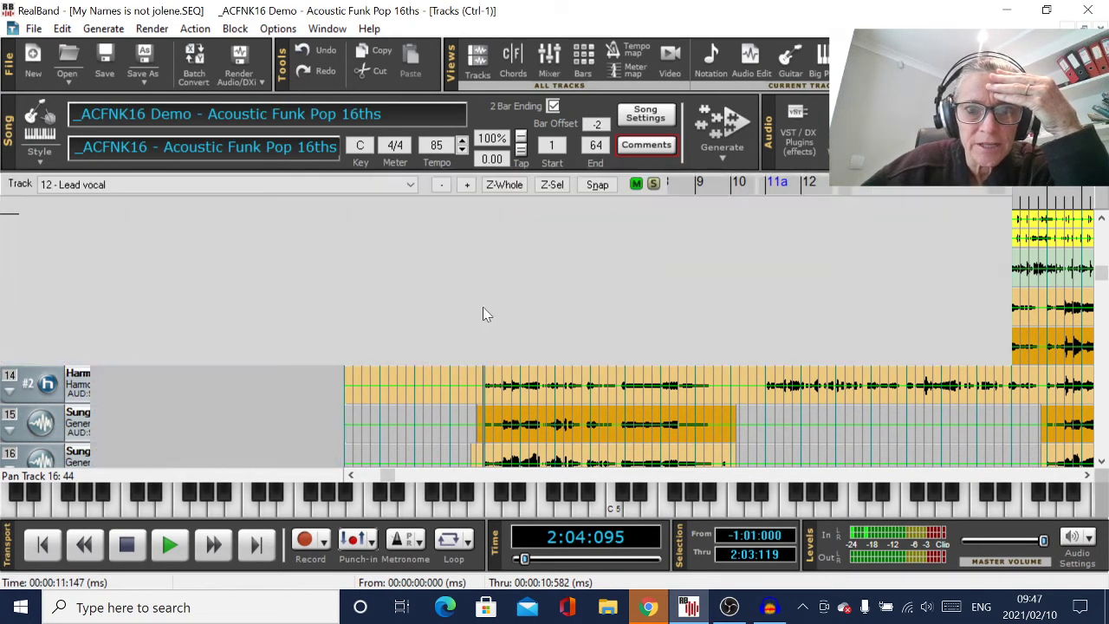
left_click_drag(516, 405, 584, 409)
key("Delete")
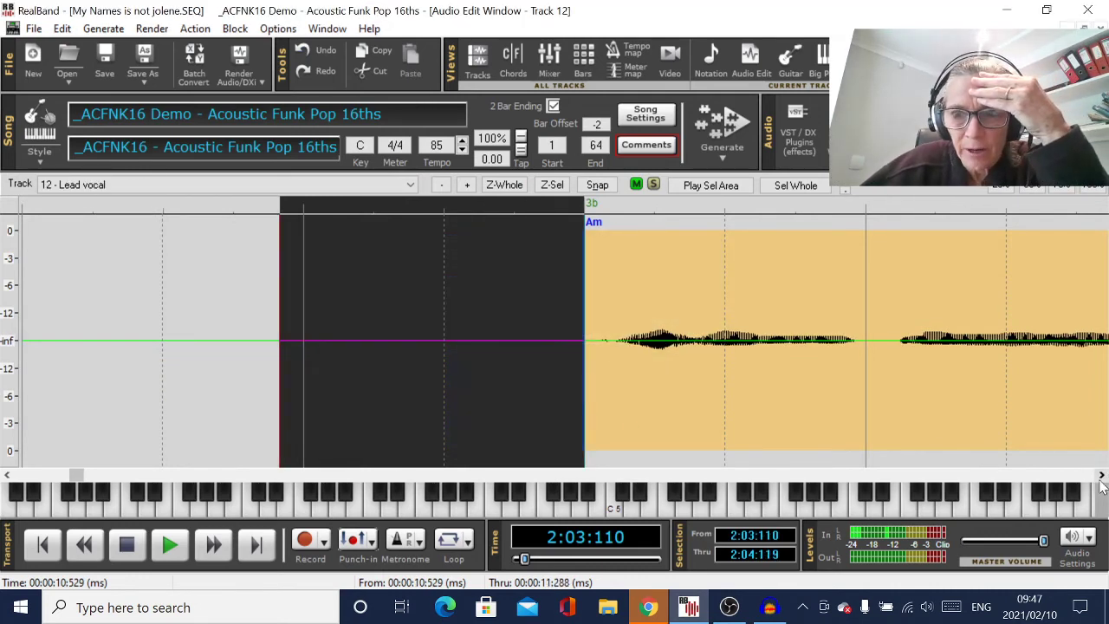
- Lower the quiet noise in the Lead vocal at about 5:04:017 to 5:04:071 with a Gain Change of -10 dB
left_click(1101, 476)
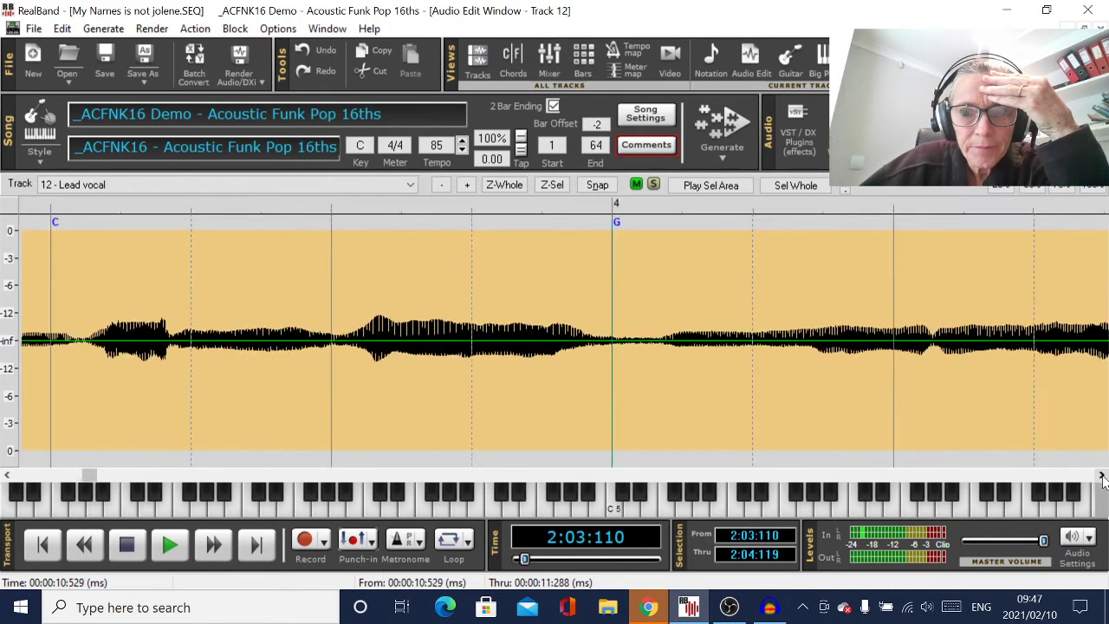
left_click(1101, 476)
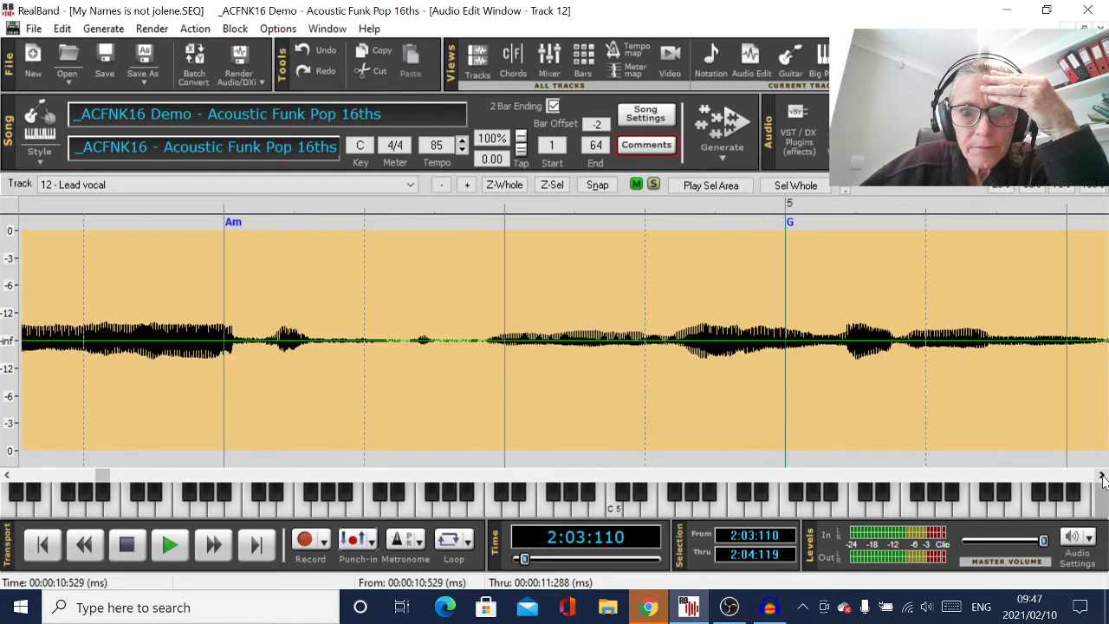
left_click(1101, 475)
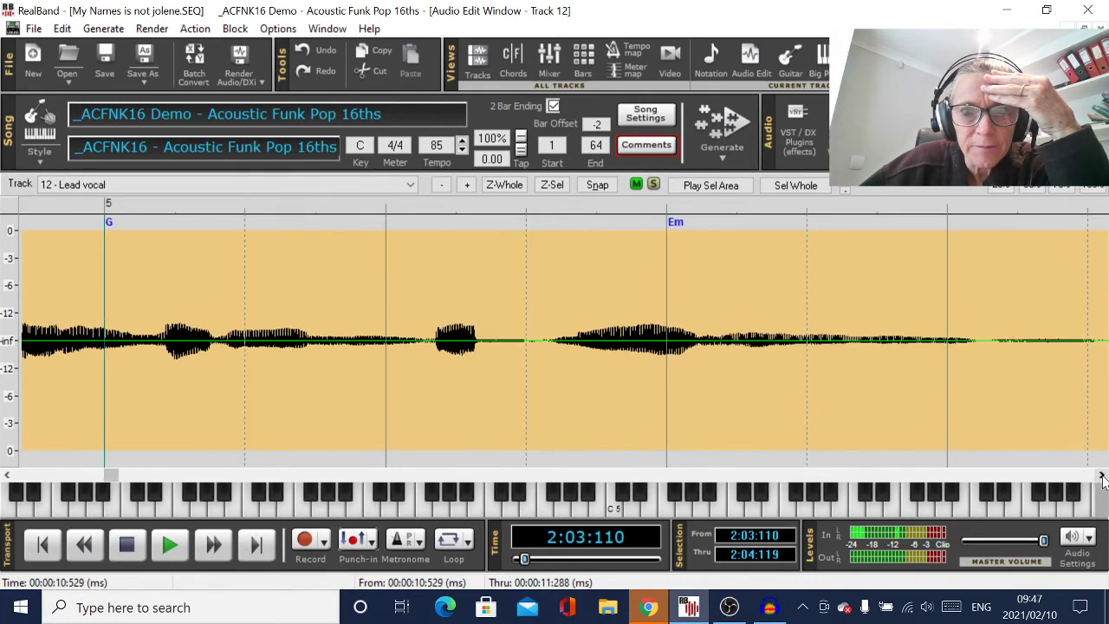
left_click(1102, 476)
left_click_drag(849, 367, 982, 407)
right_click(892, 340)
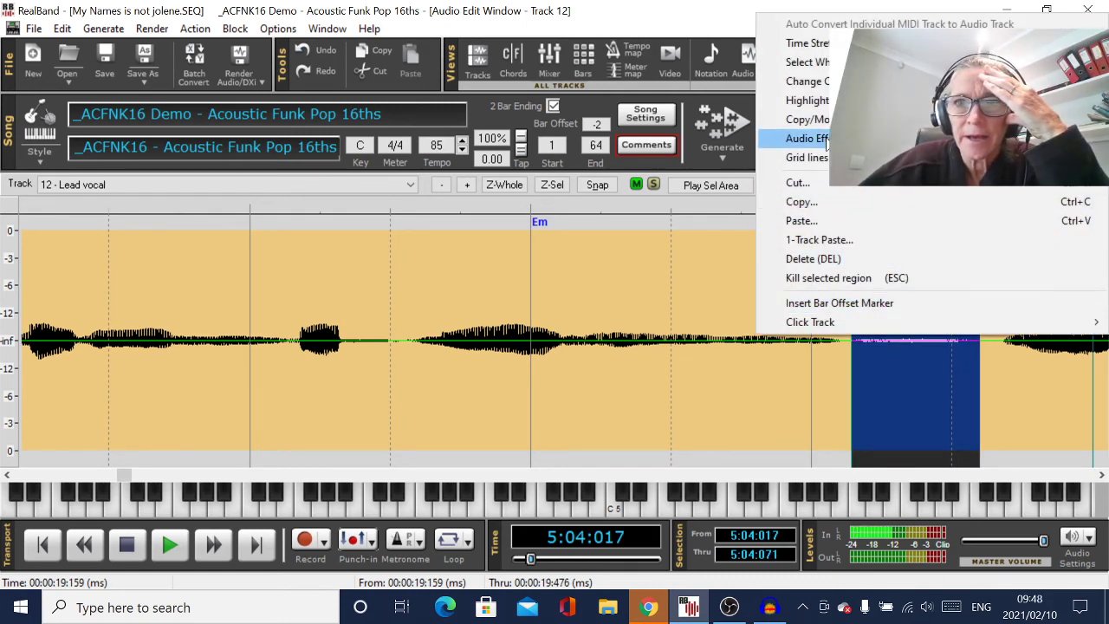
mouse_move(826, 144)
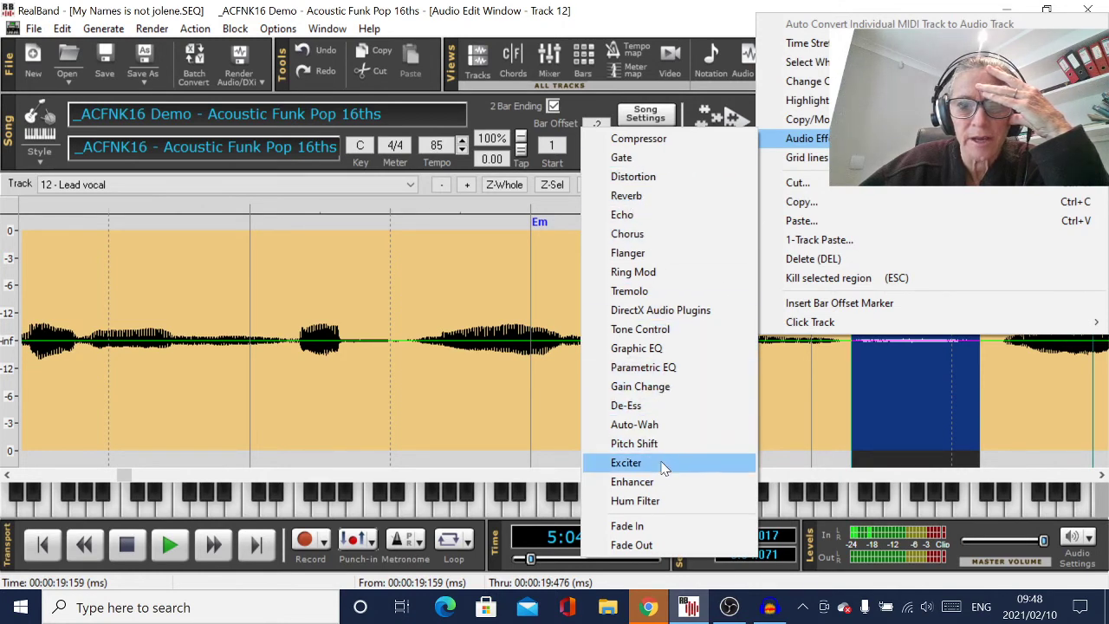
left_click(656, 389)
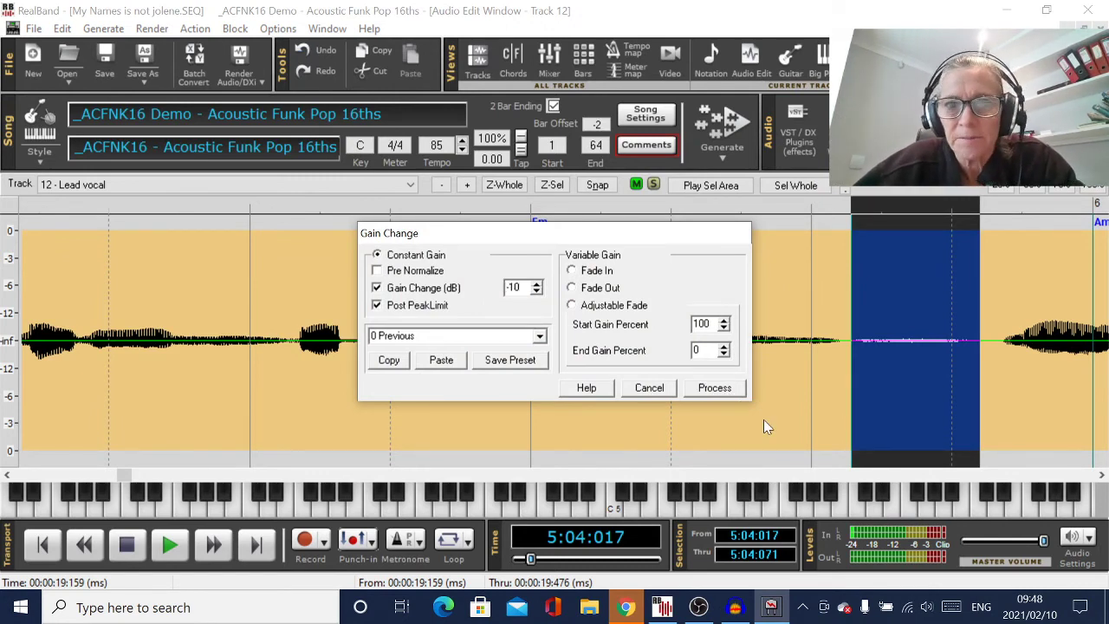
left_click(719, 388)
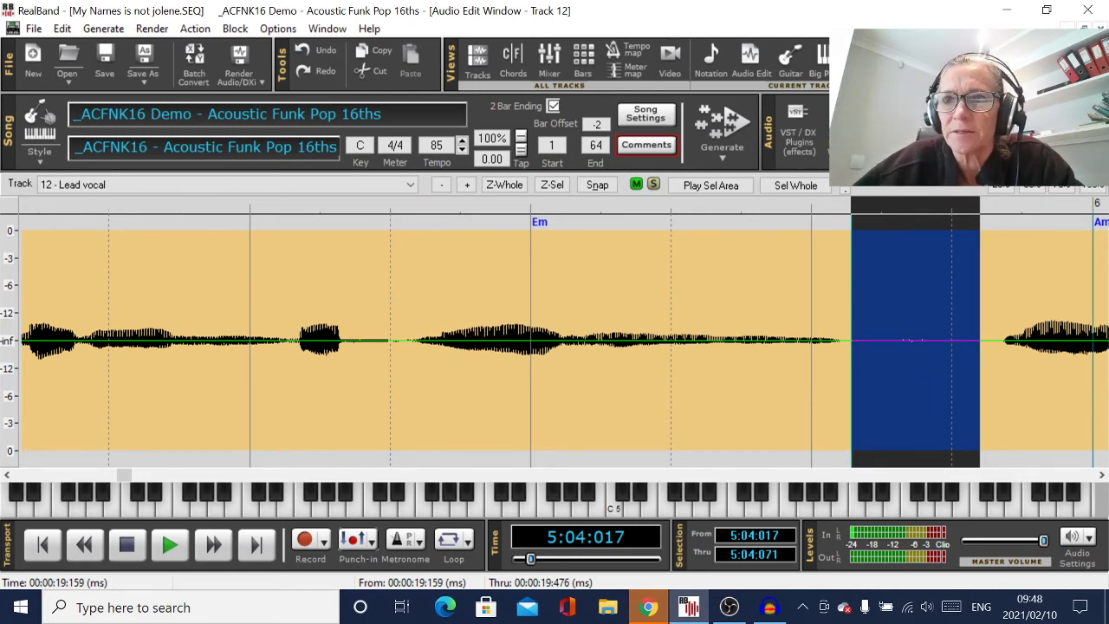
- Return to the Tracks window and select the Lead vocal gap from about 9:03 to 10:04
key("ctrl+1")
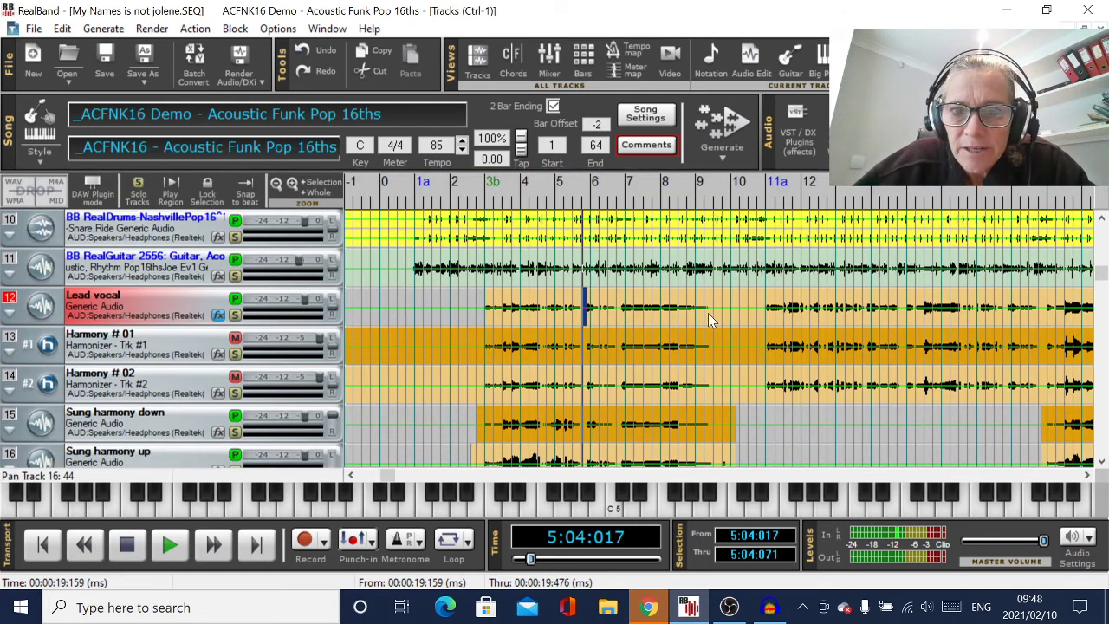
left_click_drag(718, 323, 737, 308)
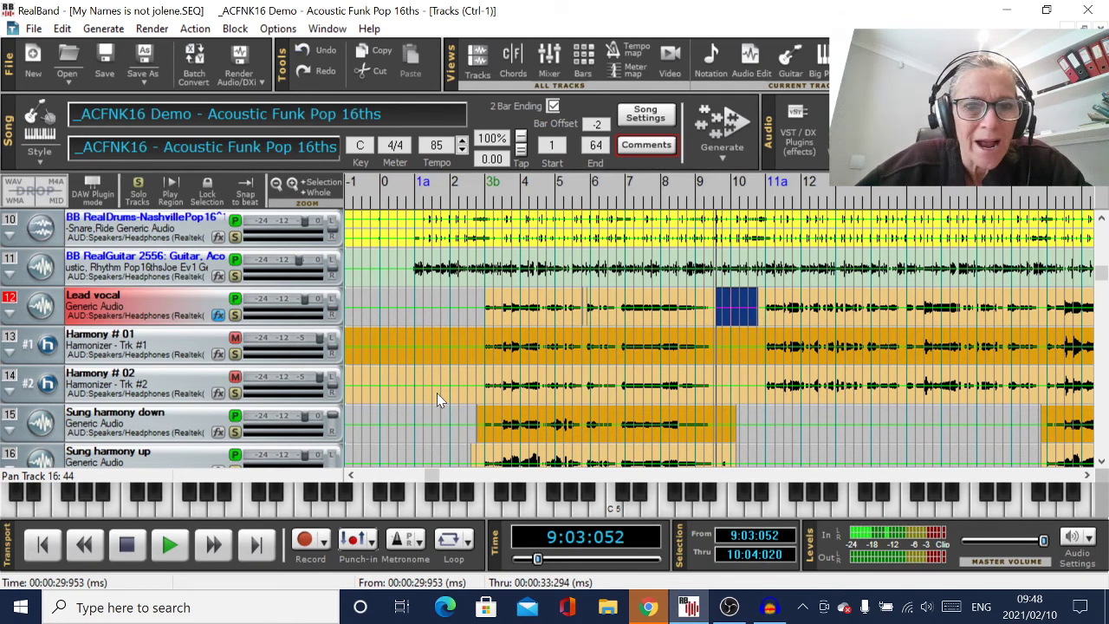
- Play the song from about 1:03 and set the Sung harmony down volume to -3 dB
left_click(440, 326)
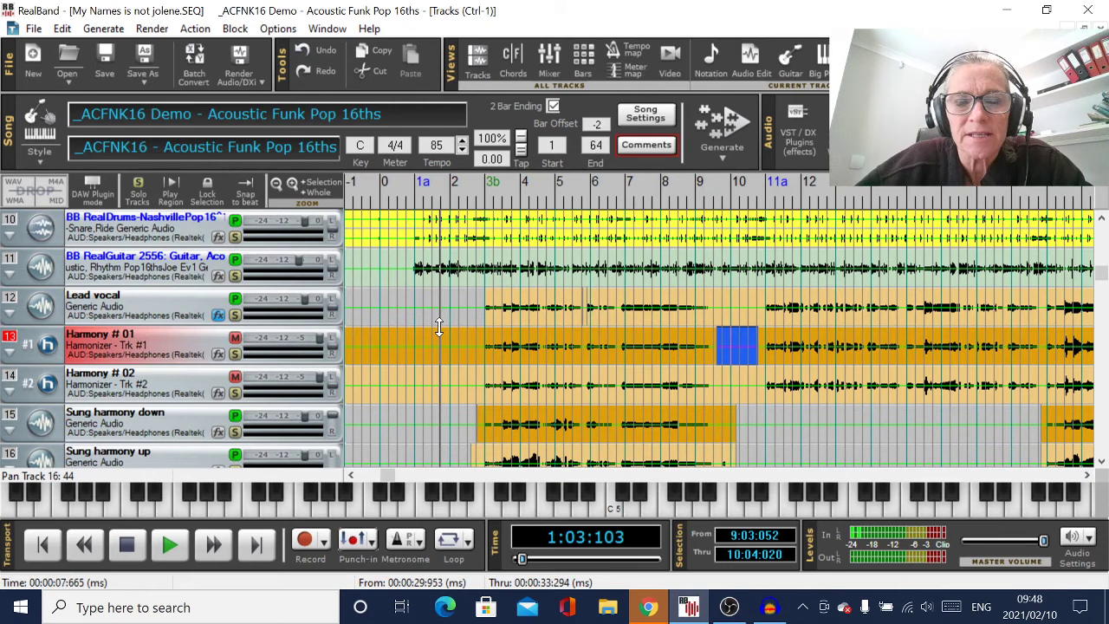
left_click(159, 546)
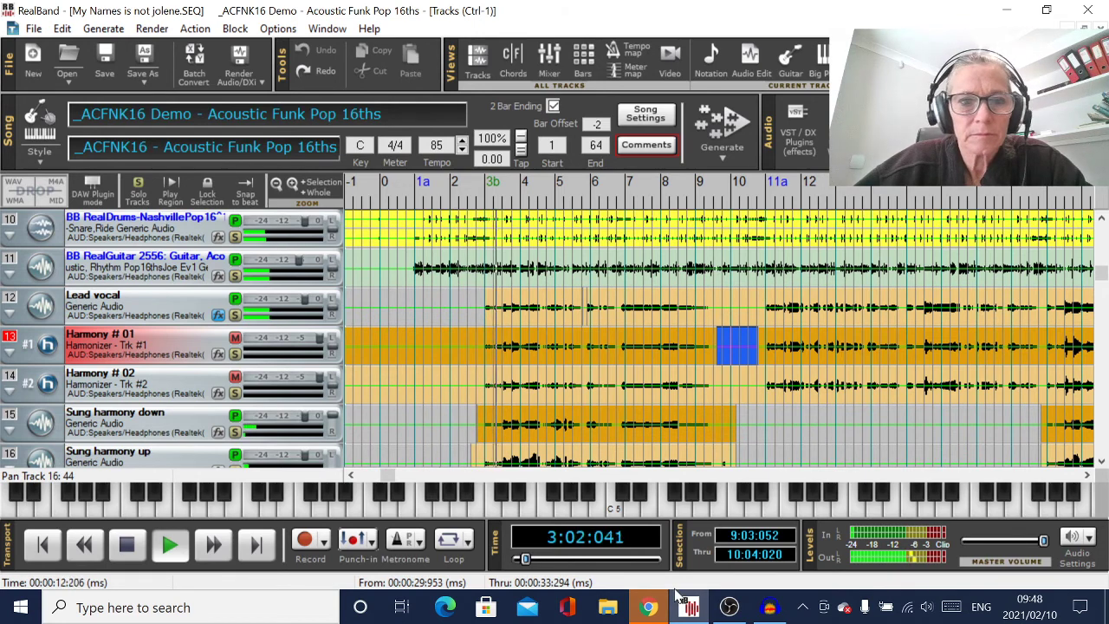
left_click(1102, 461)
left_click(1101, 462)
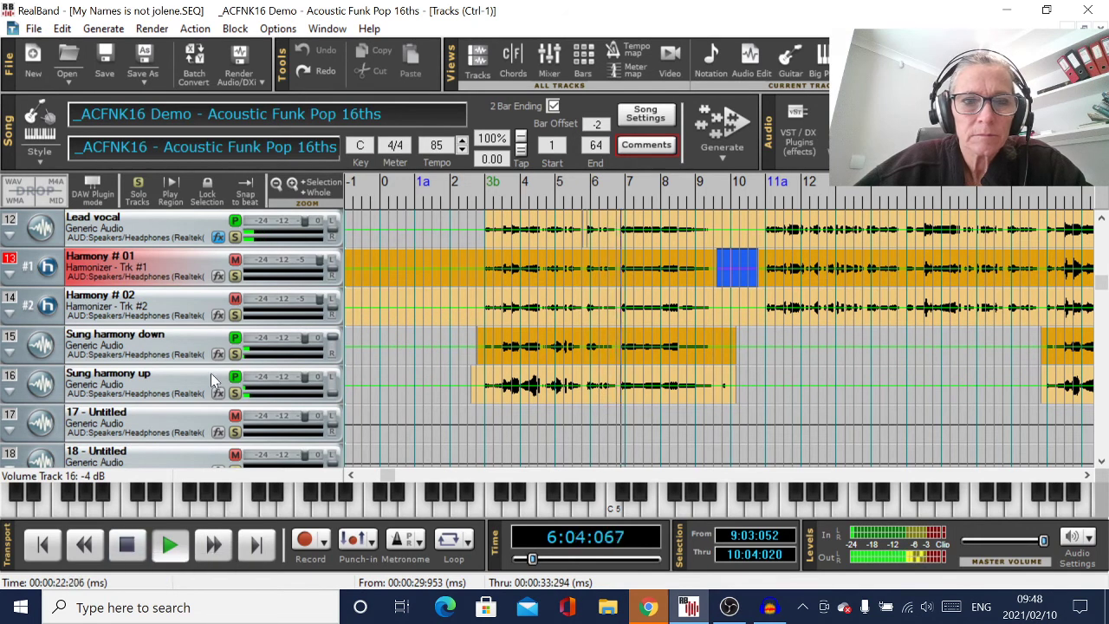
scroll(305, 346, "up", 1)
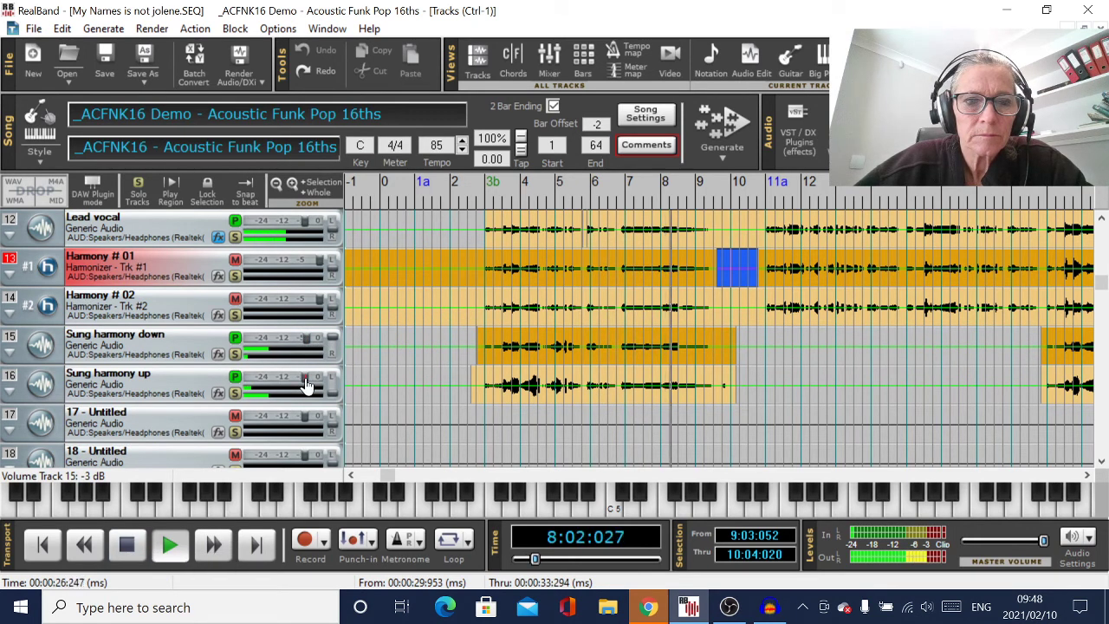
- Stop playback and delete the stretch from about 9:03 to 10:04 on Sung harmony up and Sung harmony down
left_click(126, 544)
left_click_drag(718, 383, 756, 383)
key("Delete")
left_click(728, 348)
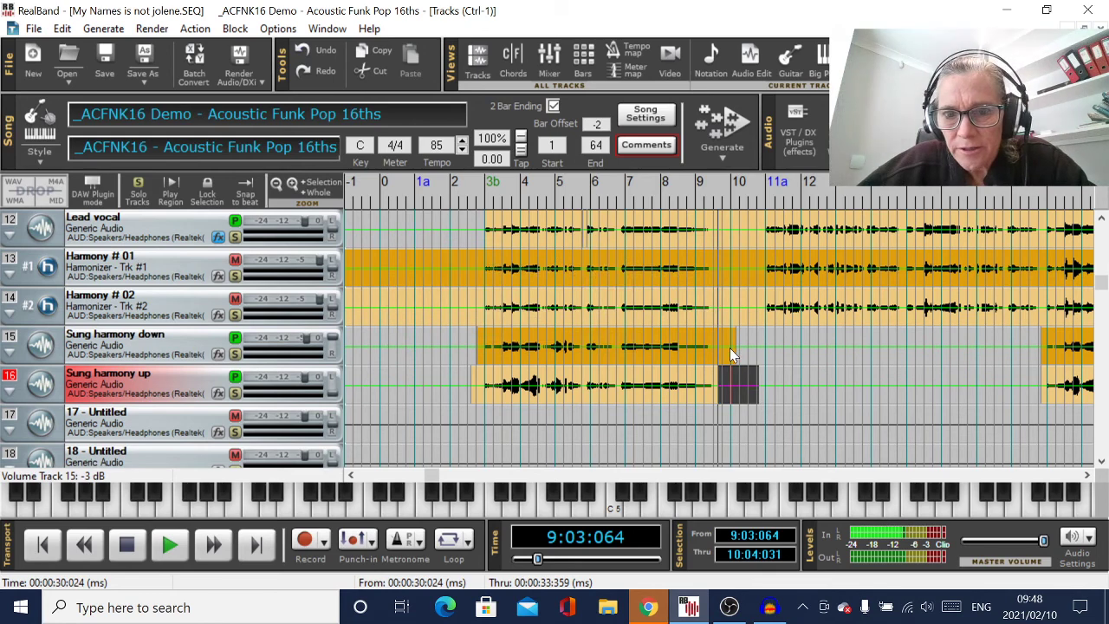
key("Delete")
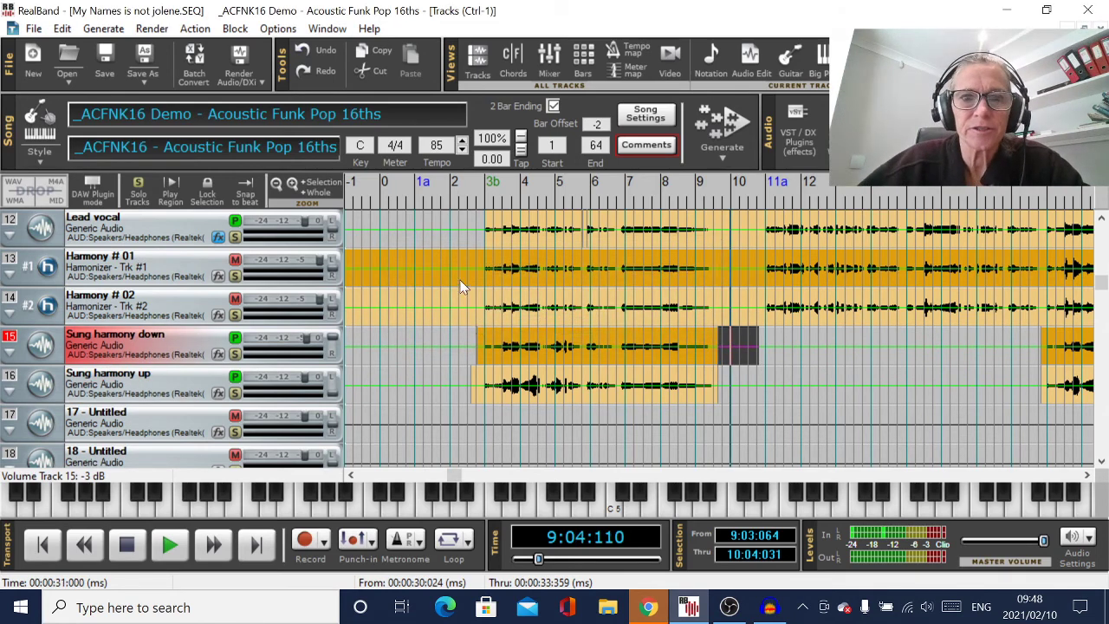
- During playback from about bar 1, set the pan of Sung harmony down to -40 and Sung harmony up to 40
left_click(446, 399)
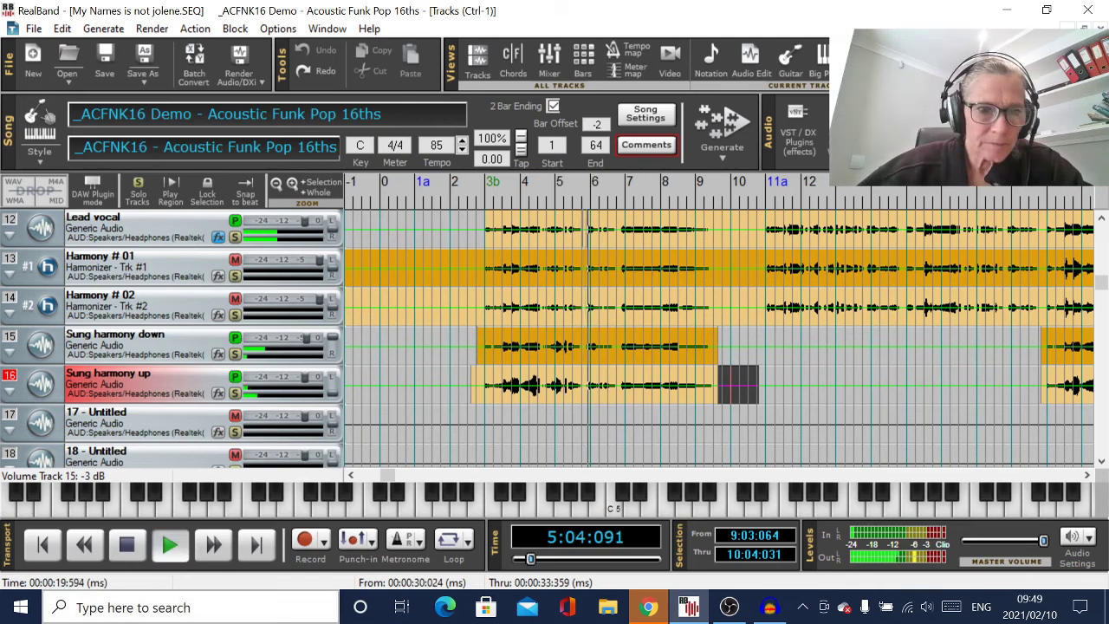
double_click(337, 342)
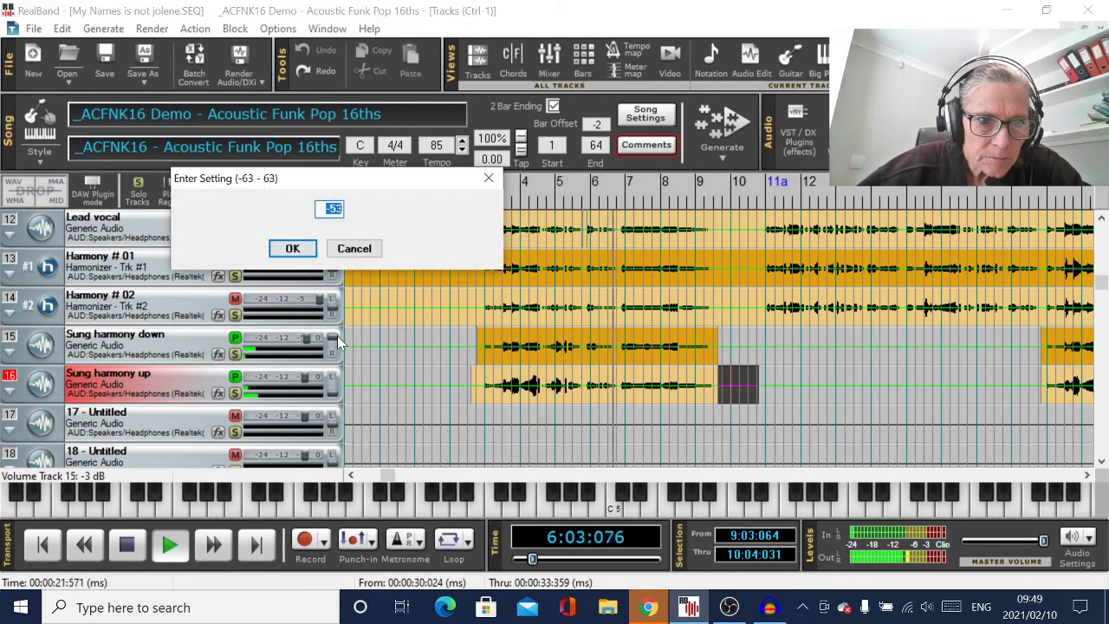
type("-4")
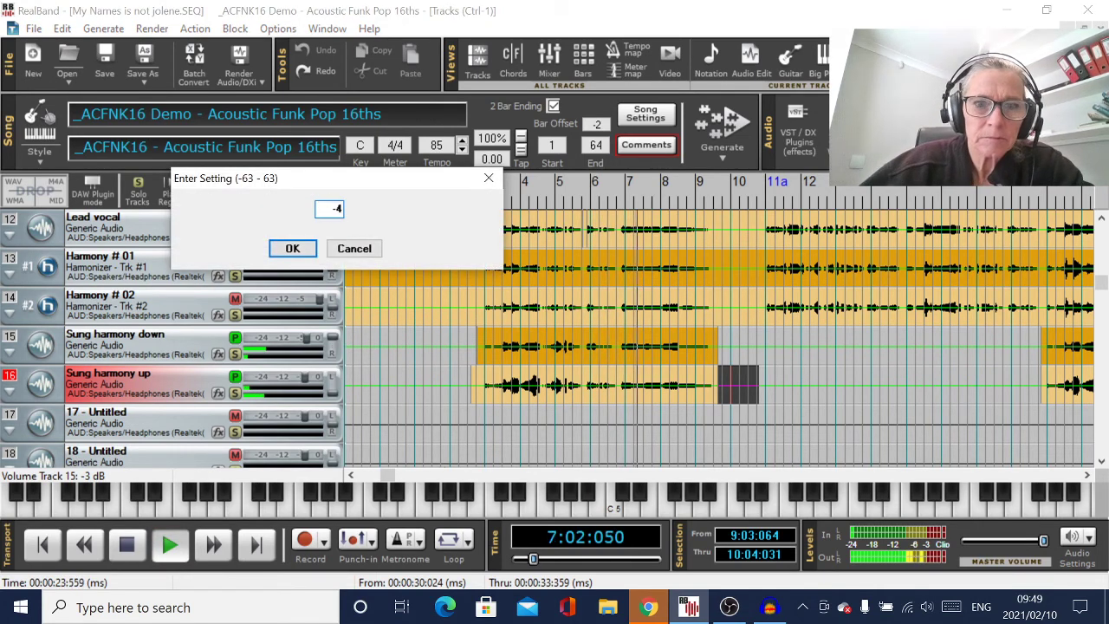
type("0")
key("Return")
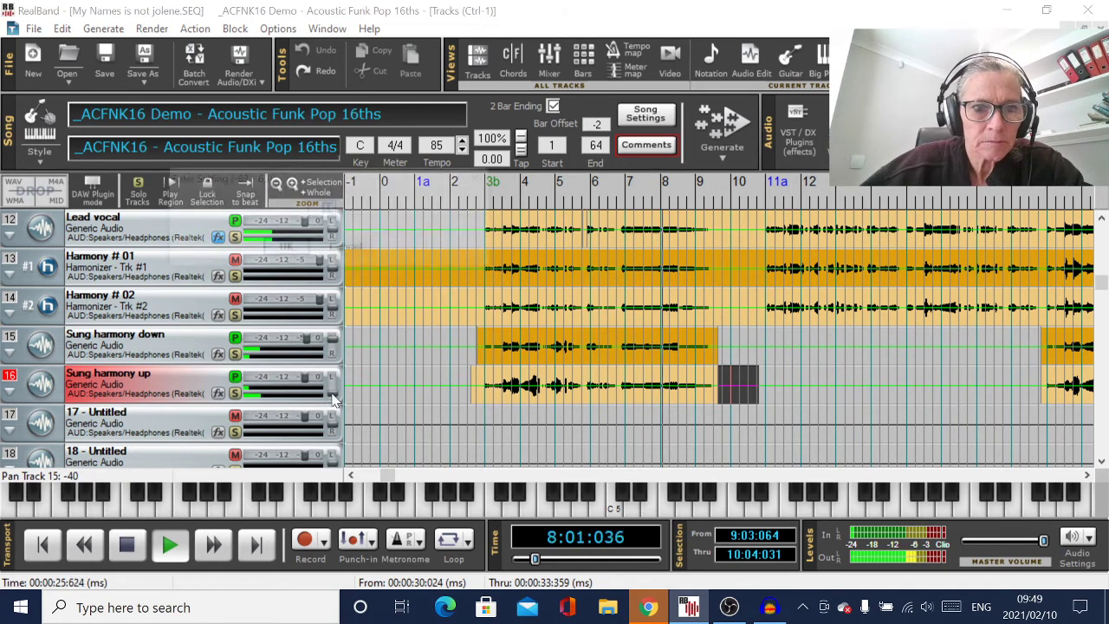
double_click(335, 398)
type("40")
key("Return")
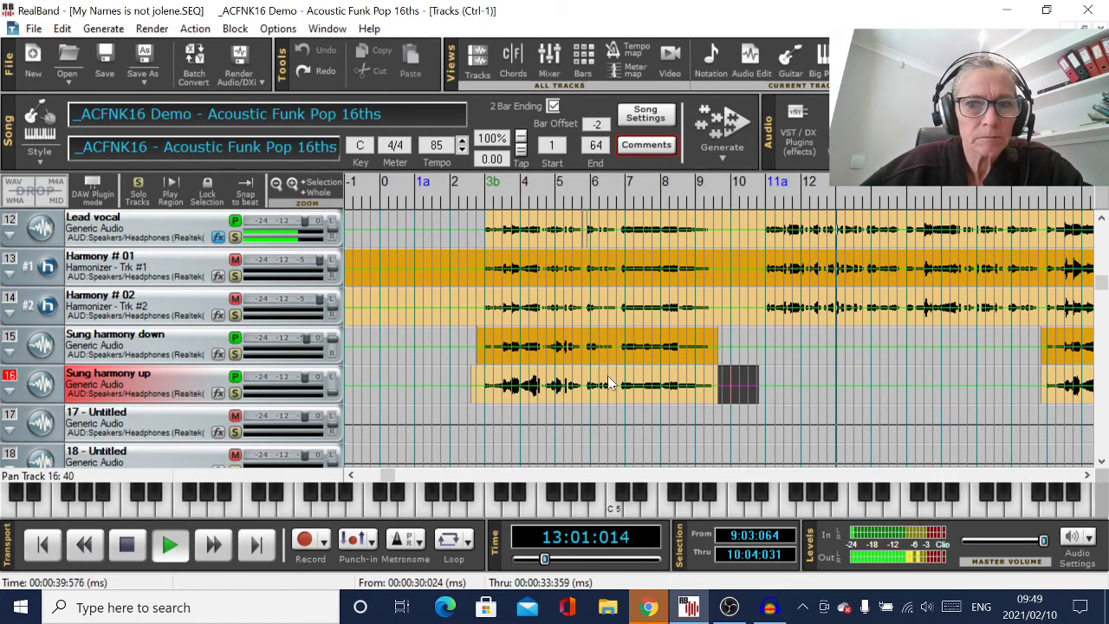
- Set the Lead vocal track's volume to -9 dB while the song plays
left_click(1101, 220)
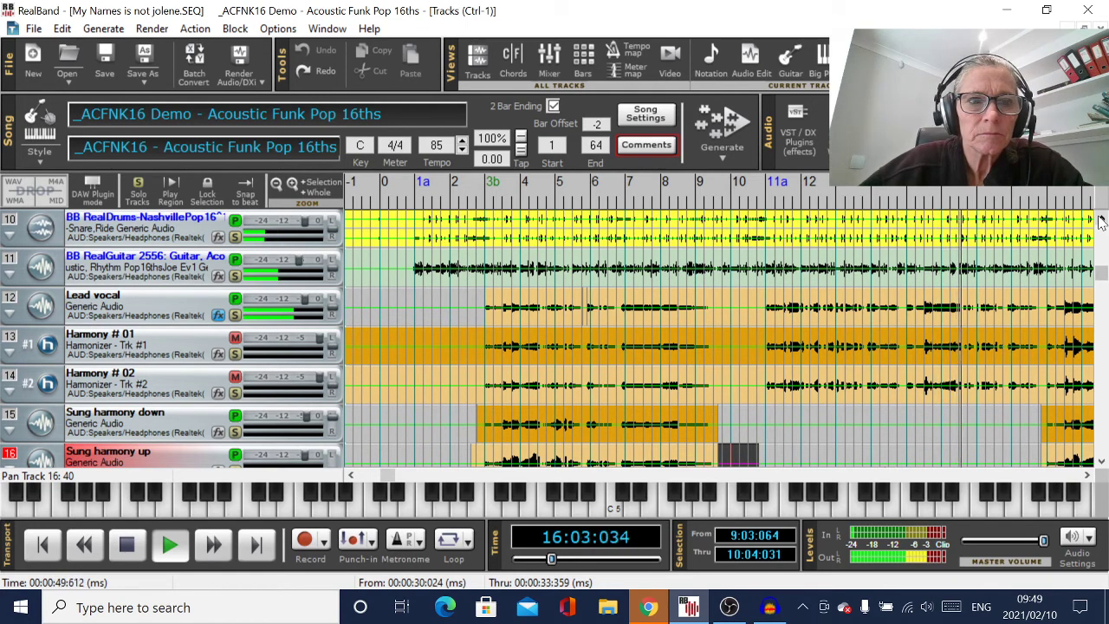
left_click(1101, 220)
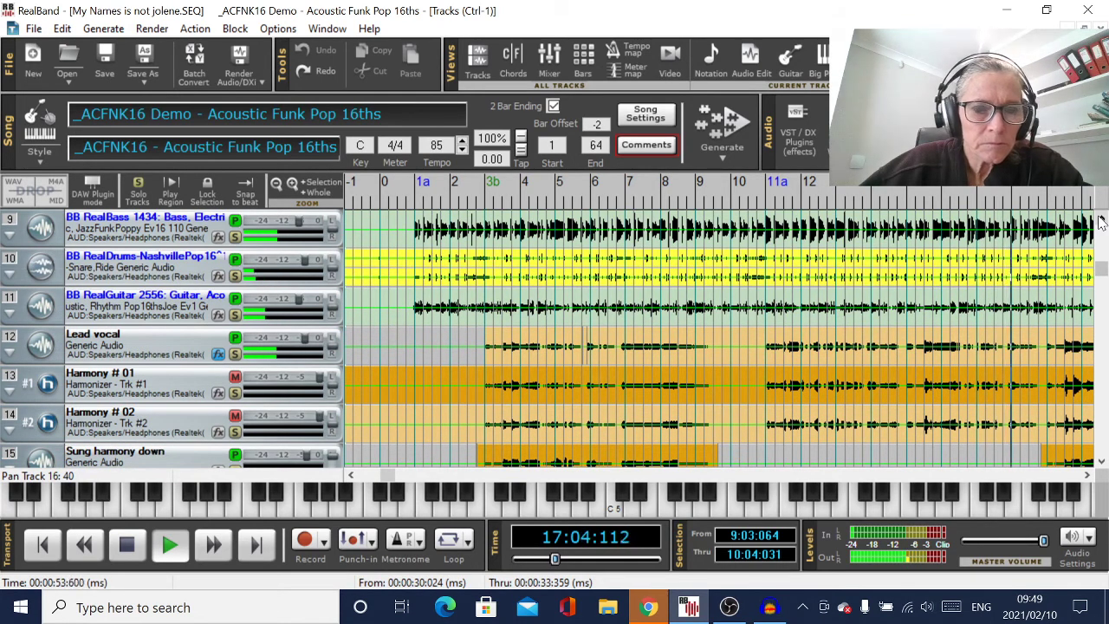
left_click(1100, 220)
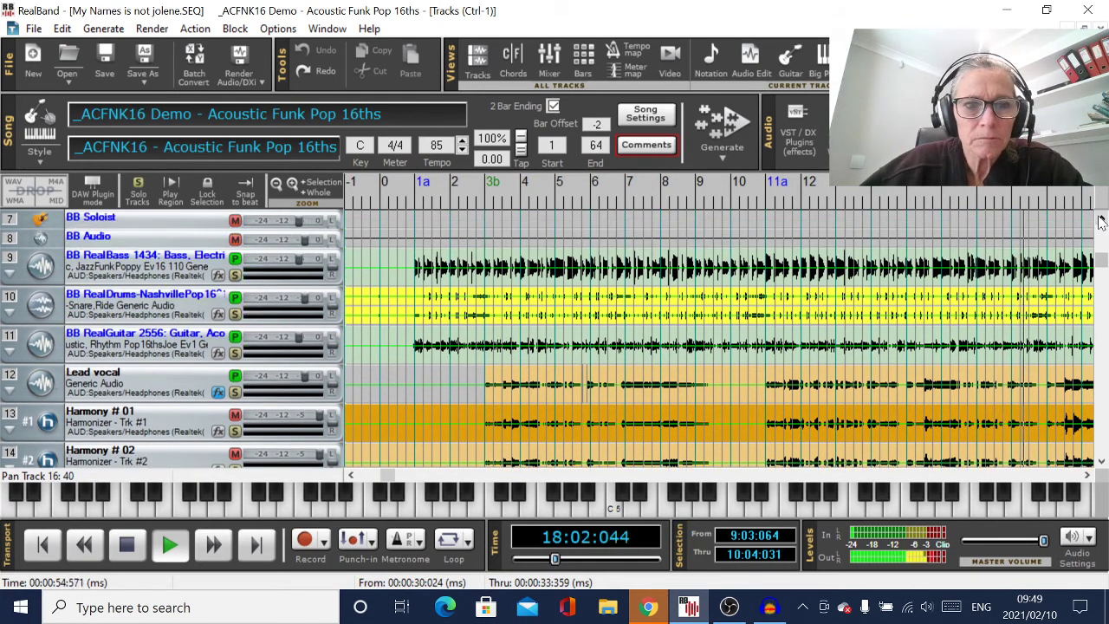
left_click(305, 383)
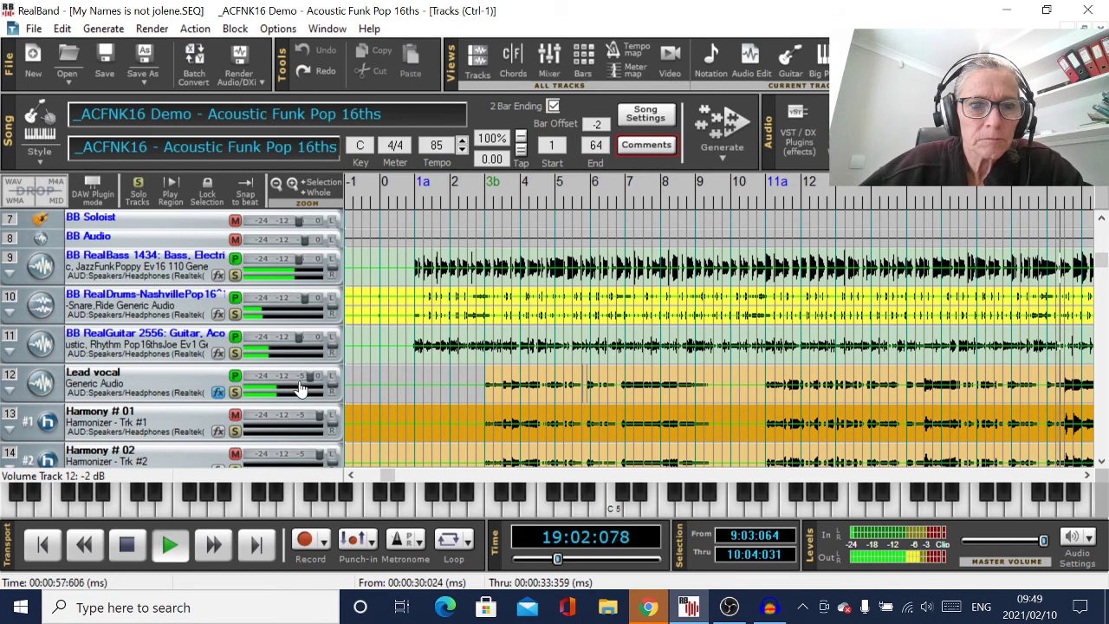
scroll(298, 386, "down", 4)
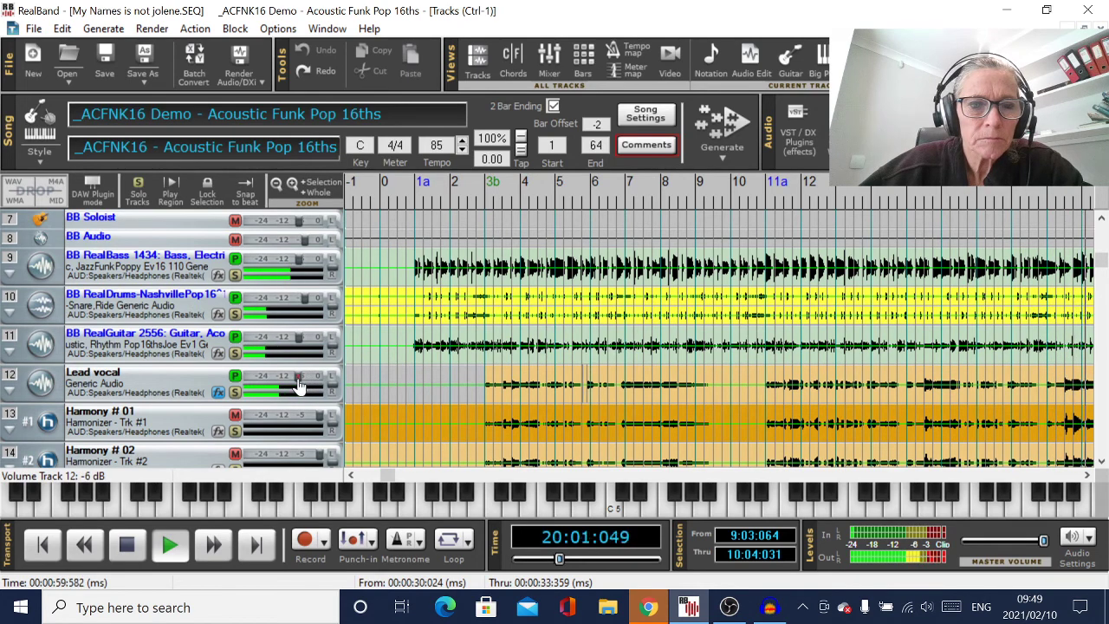
scroll(298, 386, "down", 3)
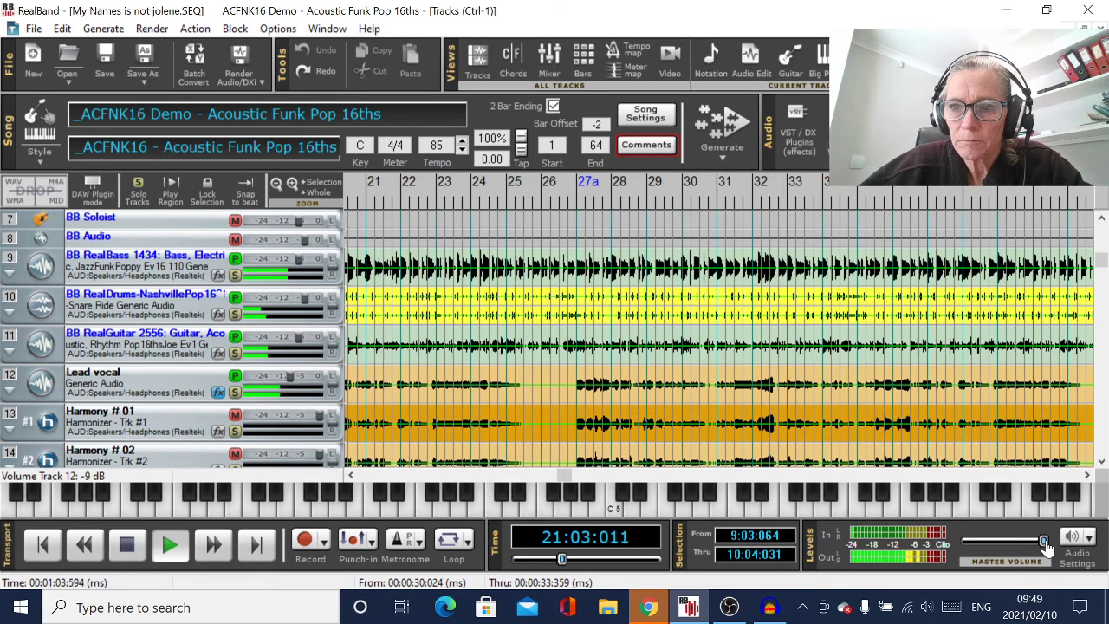
- Lower the master volume and raise the Lead vocal track's volume to -7 dB during playback
left_click_drag(1045, 541, 1026, 540)
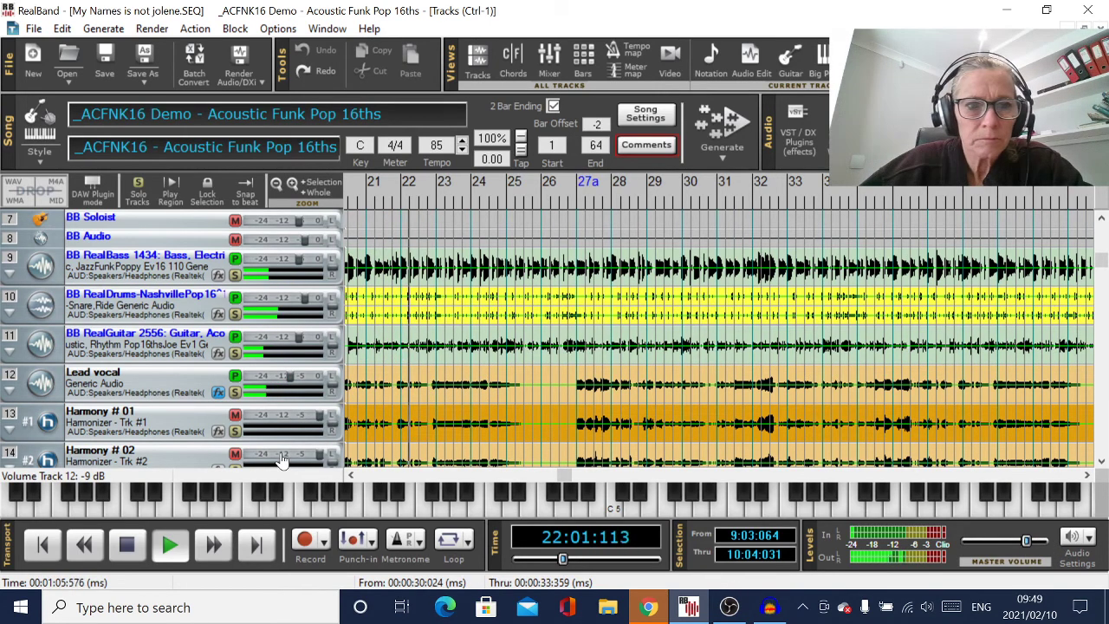
scroll(293, 384, "up", 2)
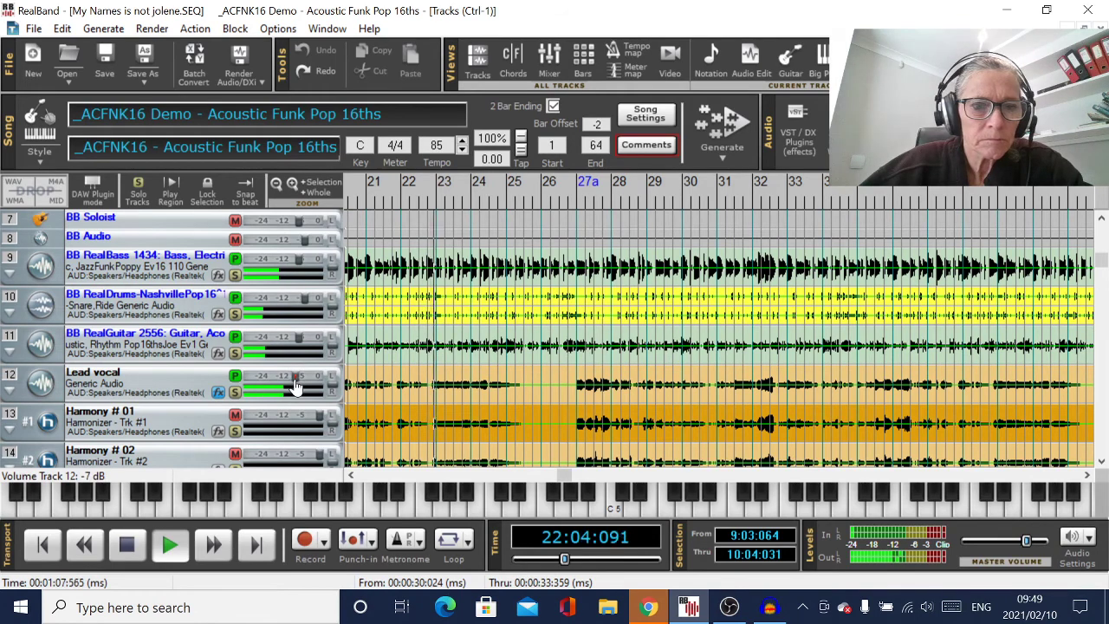
- Set the system speaker volume to 59 and stop the song
left_click(925, 610)
left_click_drag(960, 566, 972, 568)
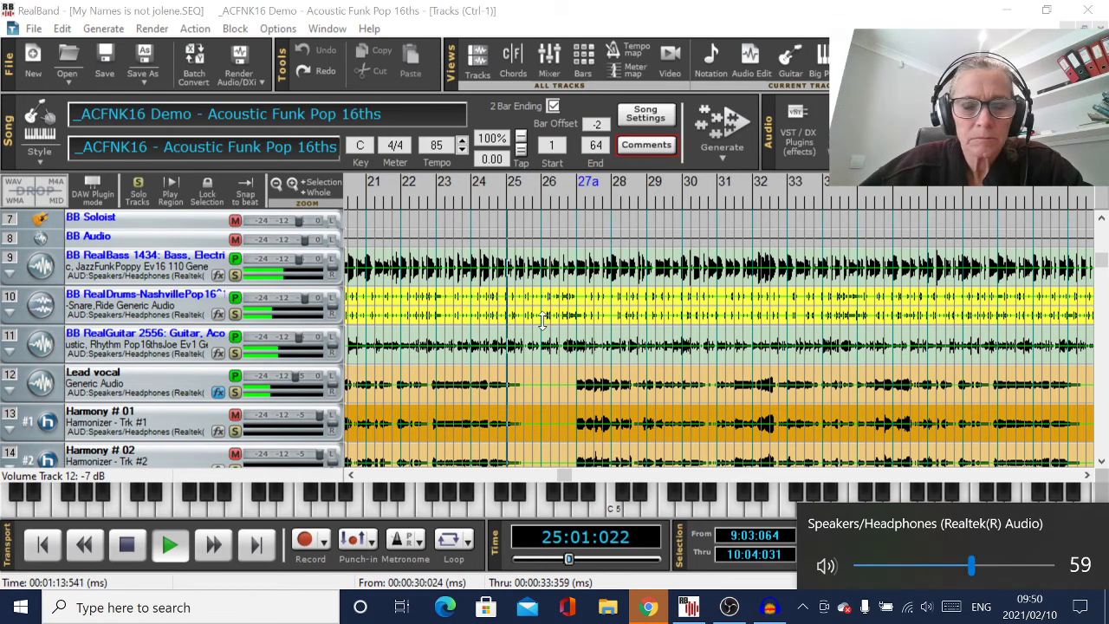
left_click(129, 546)
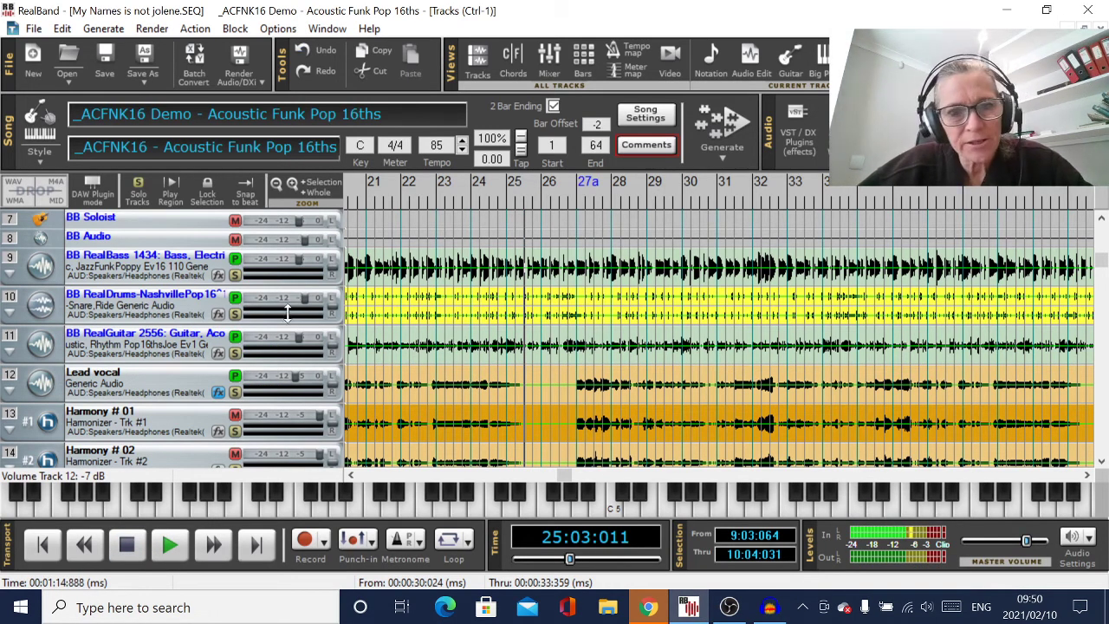
- Return to the song start and delete the RealDrums audio from -1:01:000 to 0:03:001
left_click(43, 544)
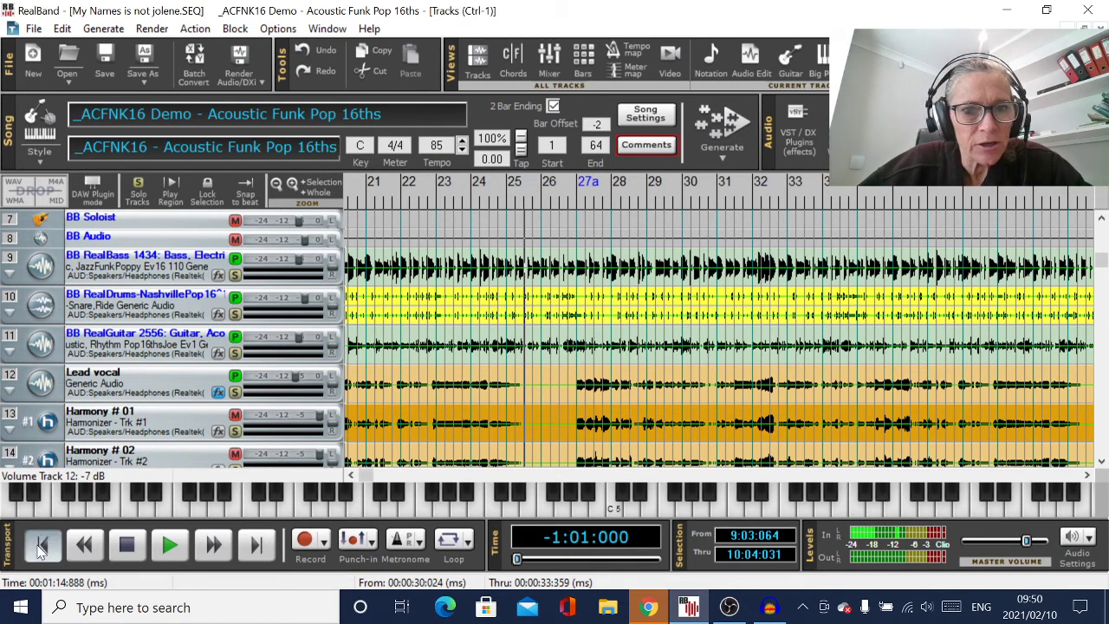
left_click(409, 300)
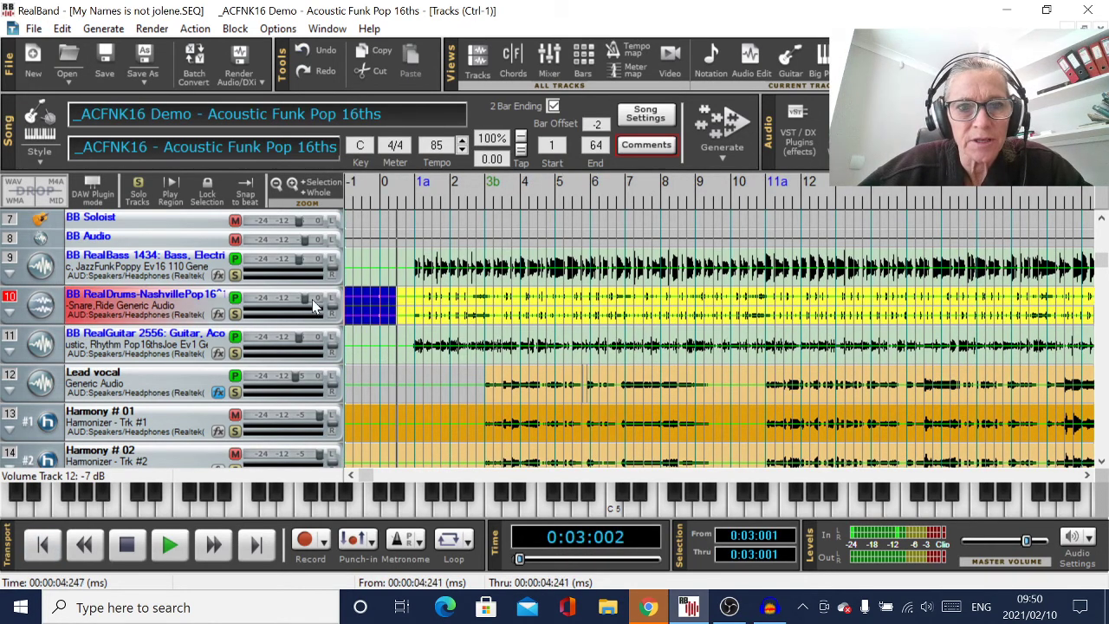
key("Delete")
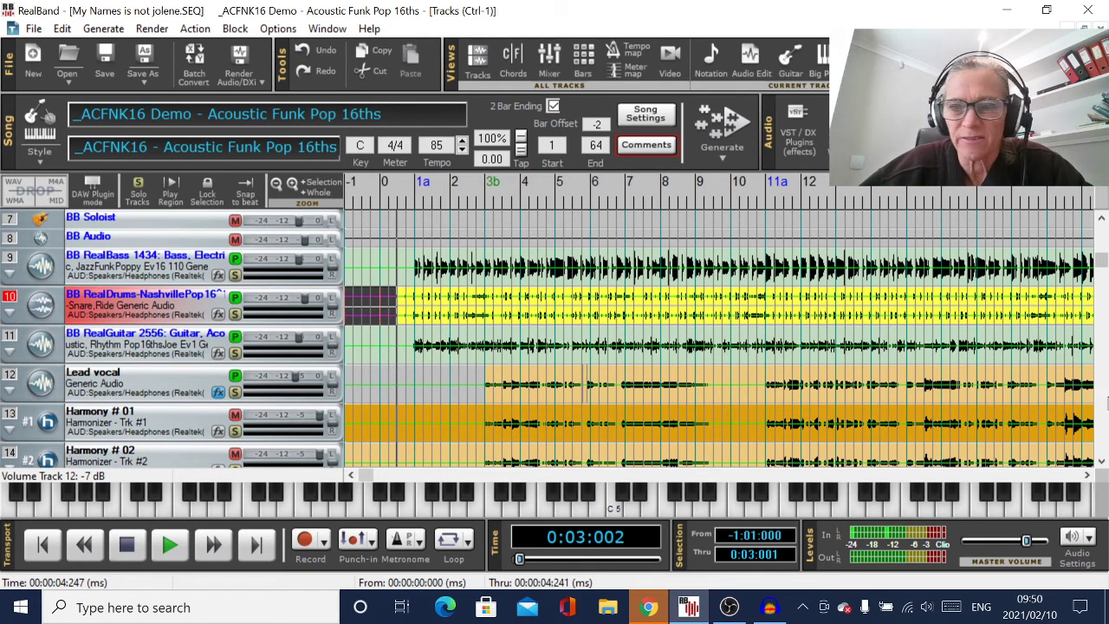
- Mute the RealBass, RealDrums and RealGuitar tracks and play the vocals from about bar 2
left_click(1102, 465)
left_click(1102, 466)
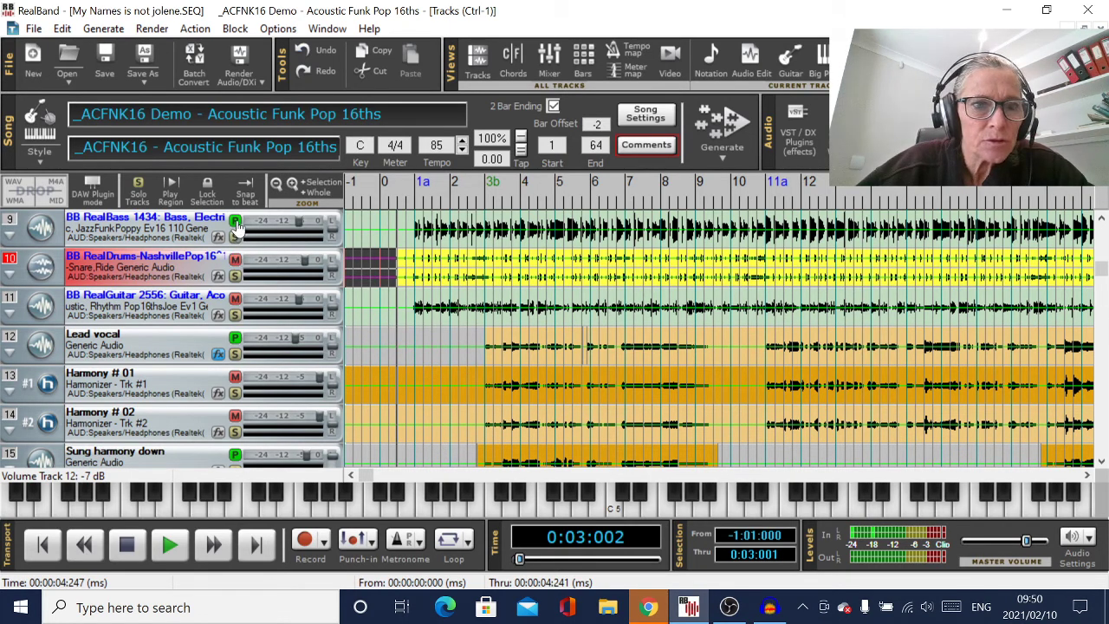
left_click(466, 358)
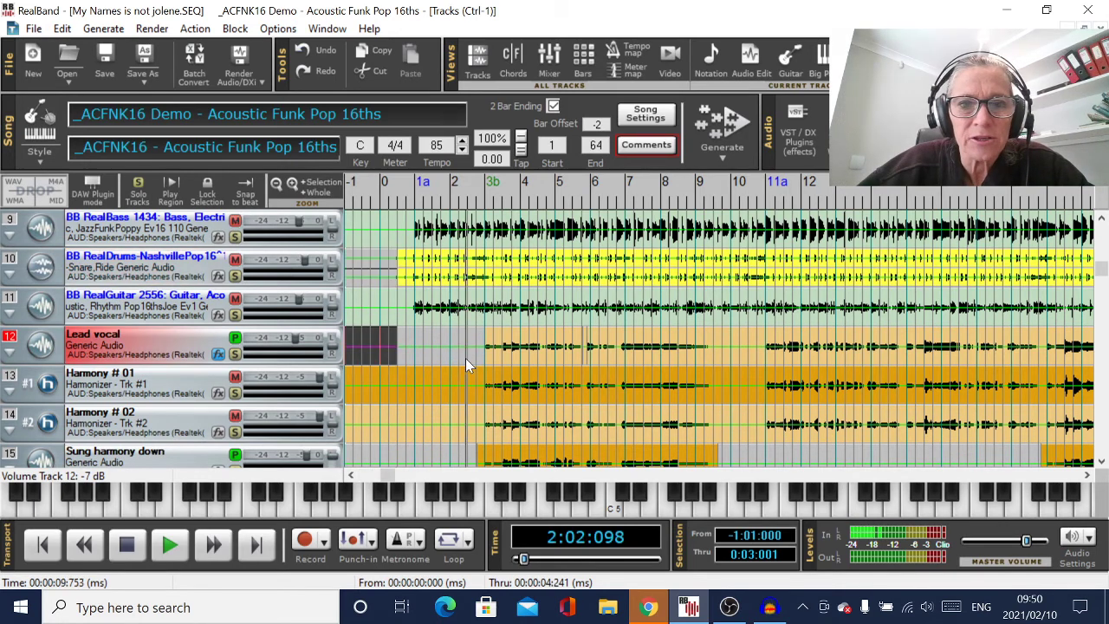
left_click(171, 546)
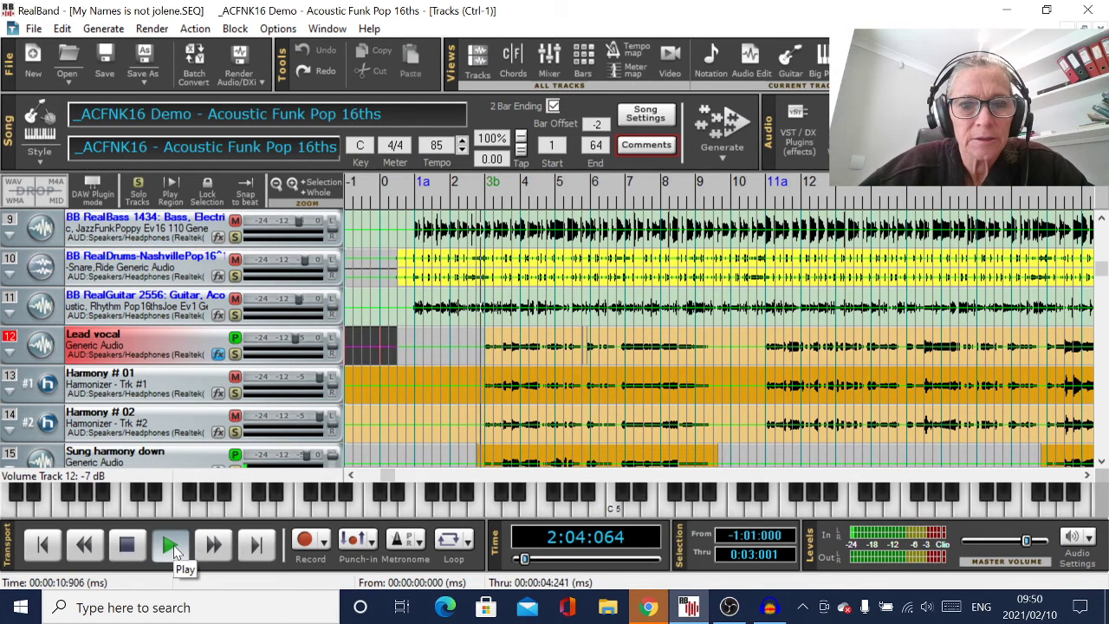
- Set the Lead vocal track's volume to -6 dB while listening with the sung harmonies, and stop playback
left_click(1101, 461)
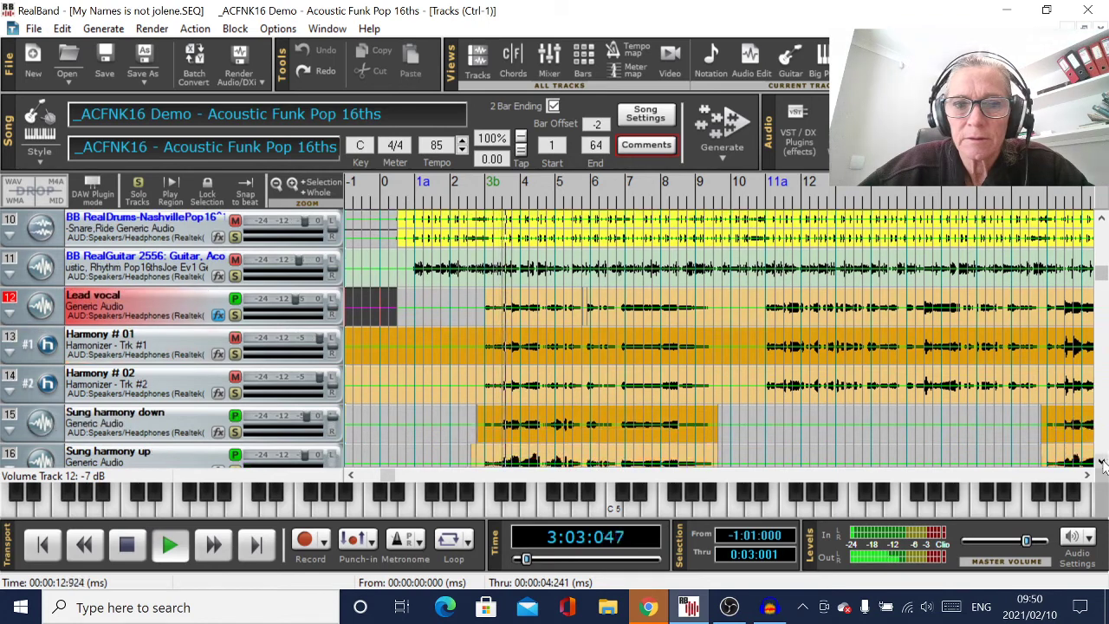
left_click(1101, 462)
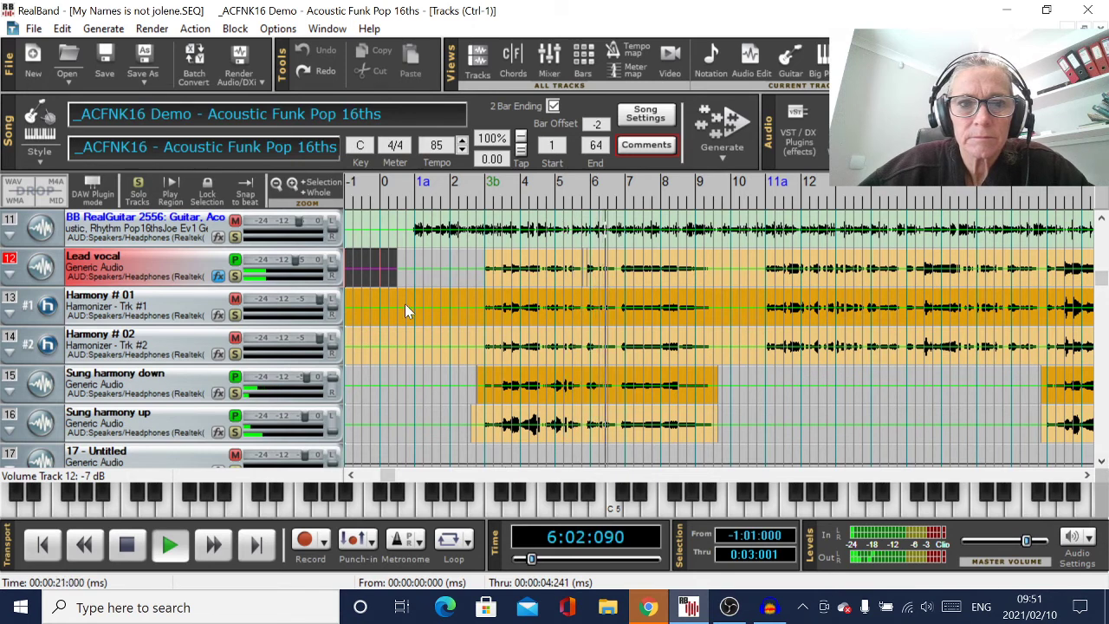
scroll(297, 262, "up", 1)
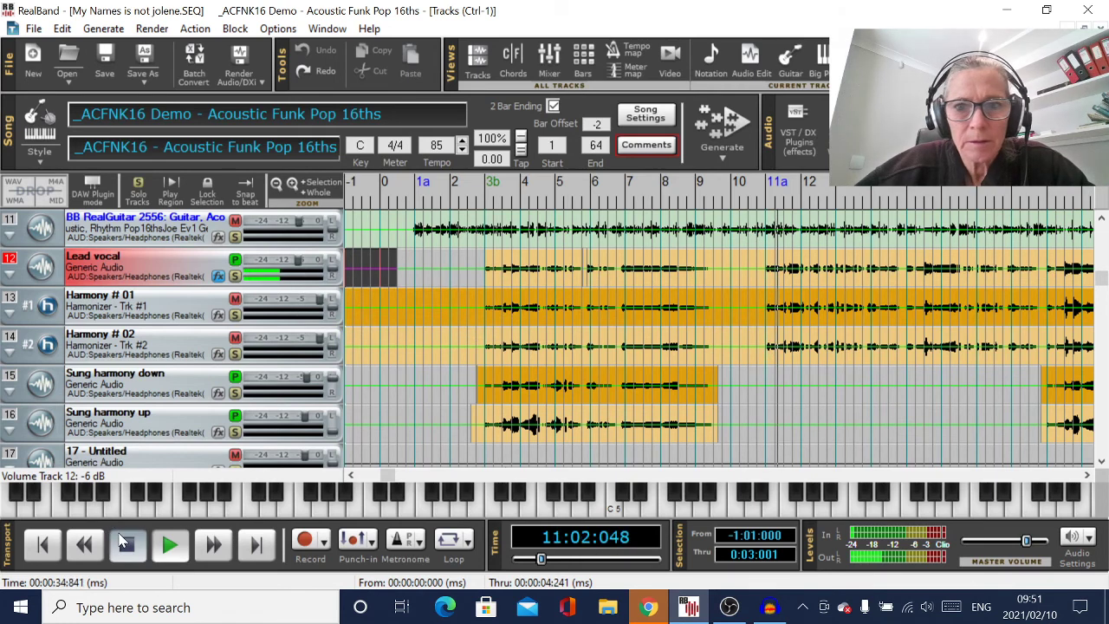
- Delete the noise before bar 11 on the Lead vocal, from 10:02:070 to 10:04:119, in the audio editor and return to the tracks
double_click(763, 277)
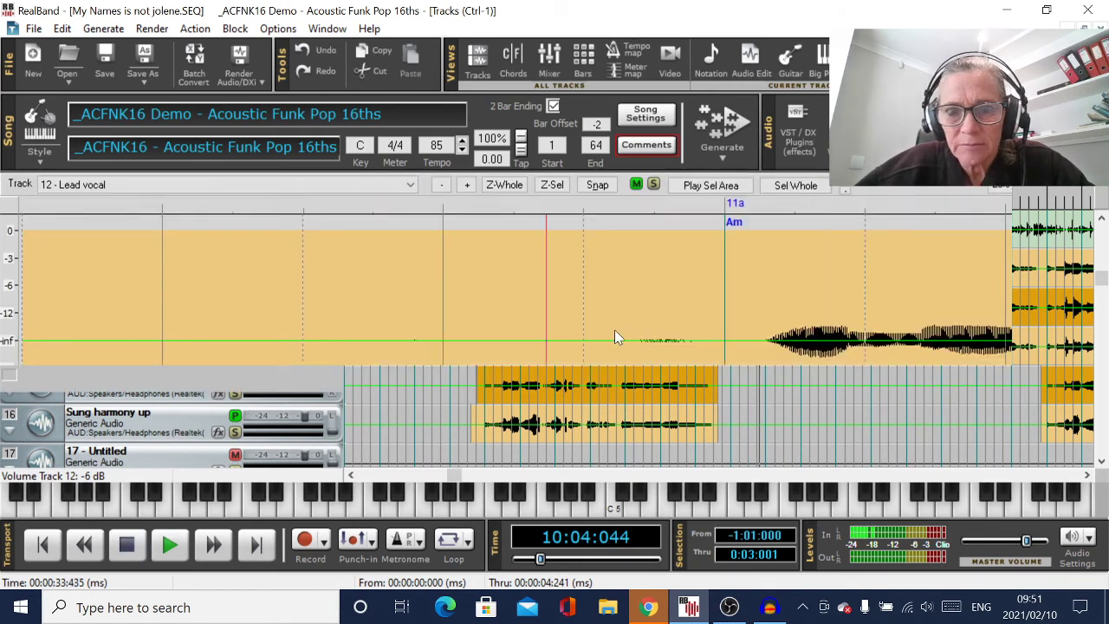
left_click_drag(726, 343, 45, 351)
key("Delete")
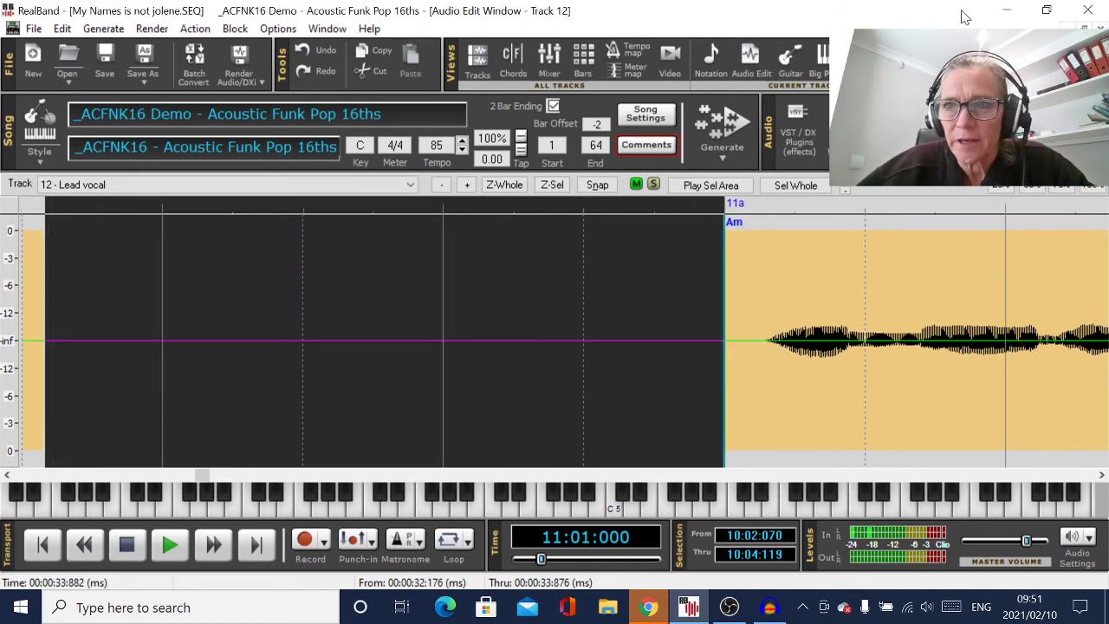
key("ctrl+1")
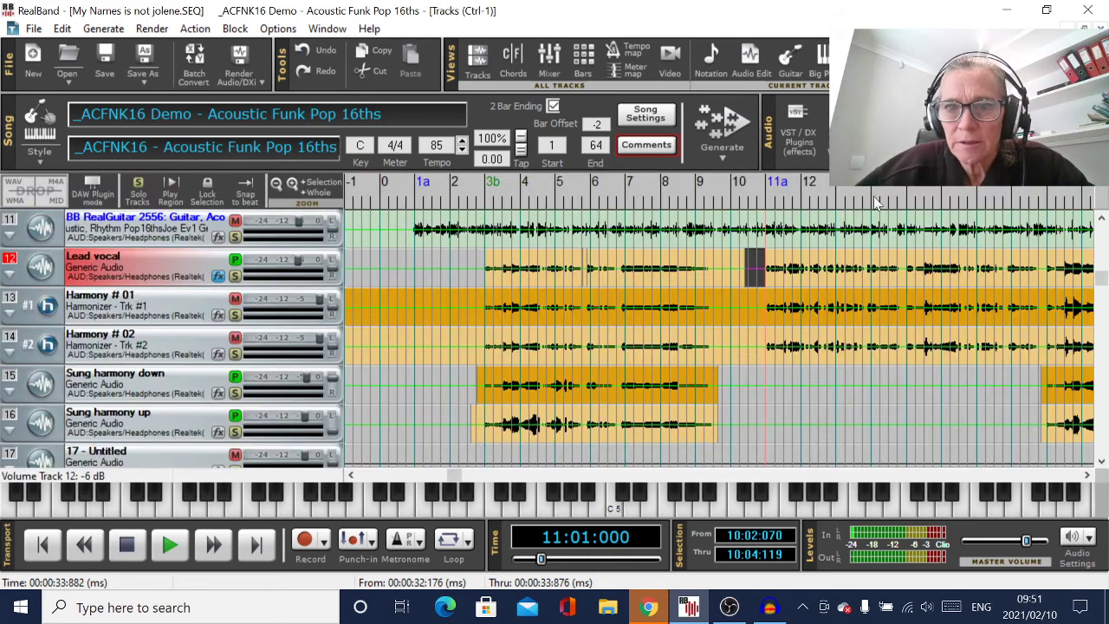
- Play the lead and sung harmony vocals from about bar 10 and stop in the gap before bar 27
left_click(738, 276)
left_click(173, 548)
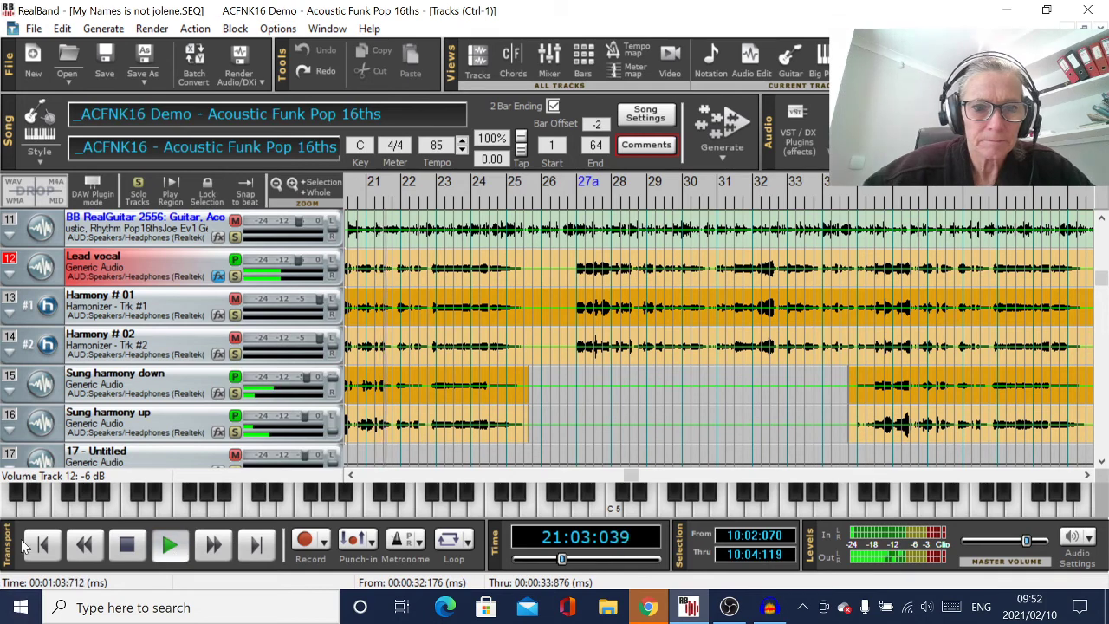
left_click(126, 545)
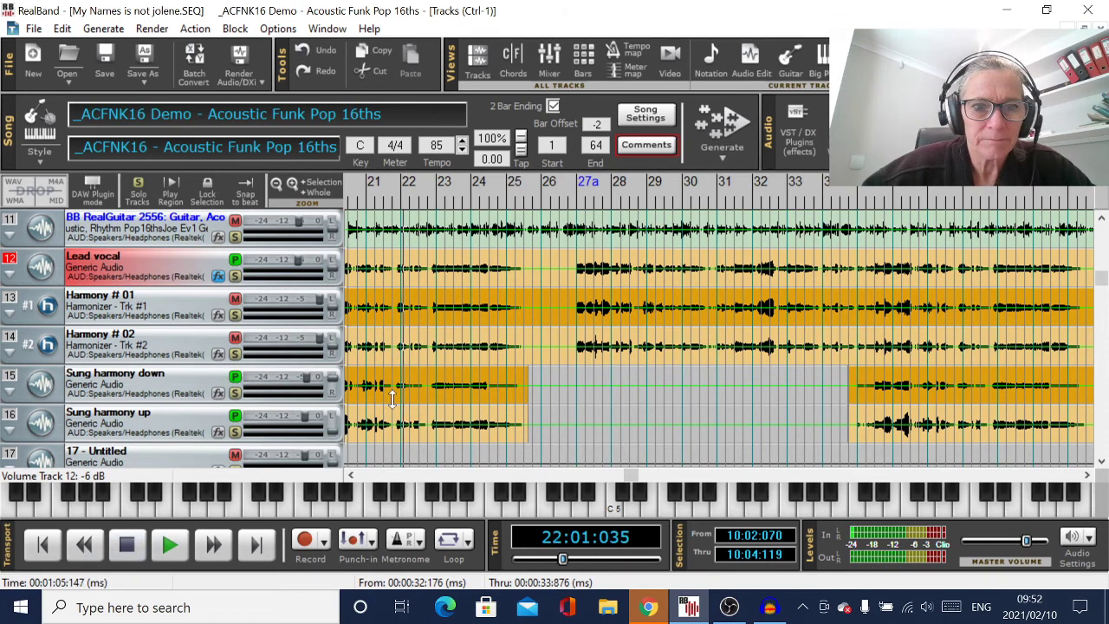
scroll(354, 480, "right", 3)
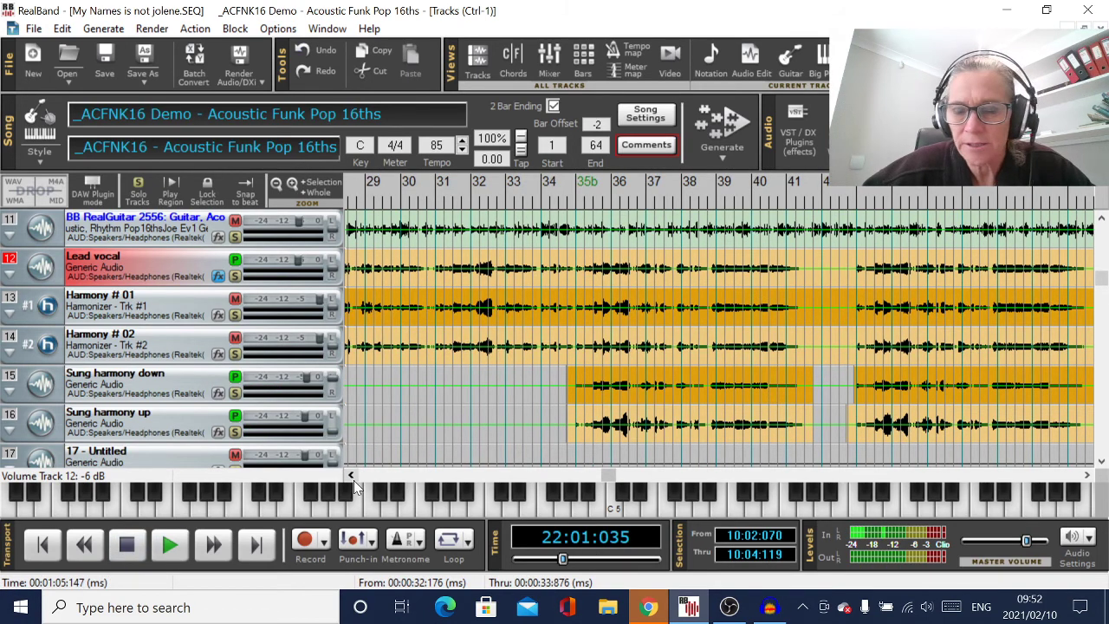
left_click(170, 544)
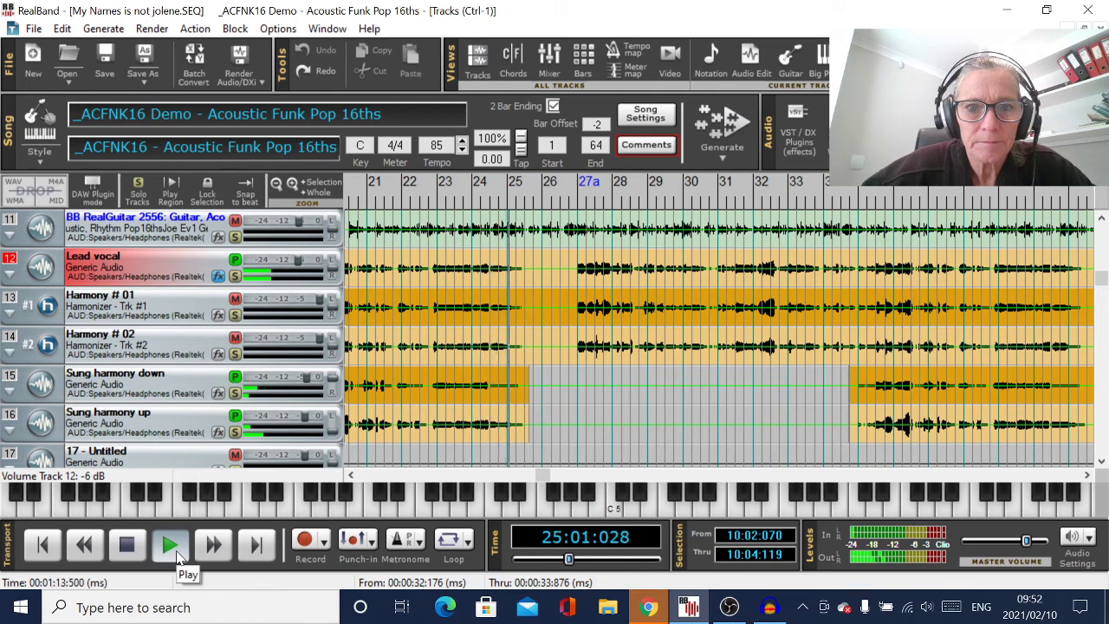
left_click(126, 544)
- Apply a -10 dB gain change to the Lead vocal breath just before bar 27, from 26:04:070 to 27:01:005
double_click(563, 272)
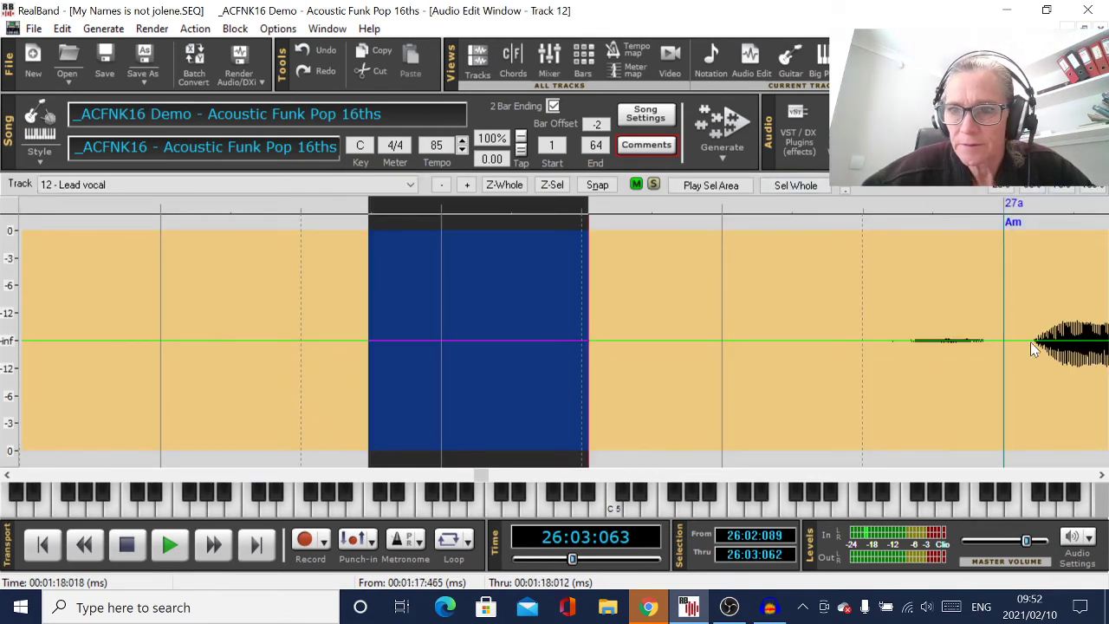
left_click_drag(1017, 345, 886, 373)
right_click(920, 277)
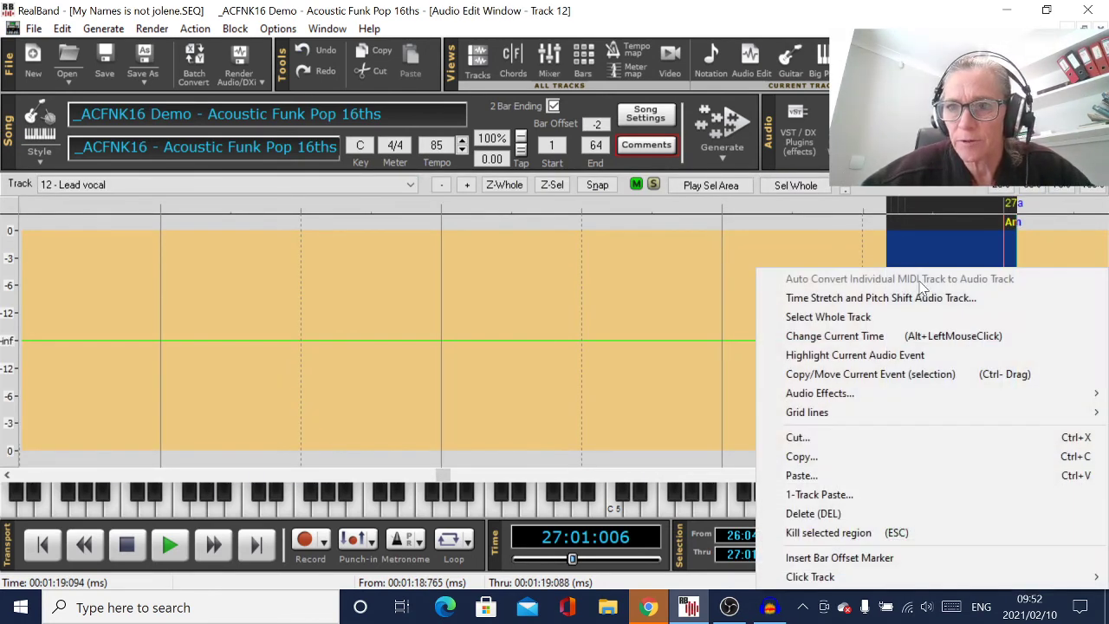
mouse_move(868, 395)
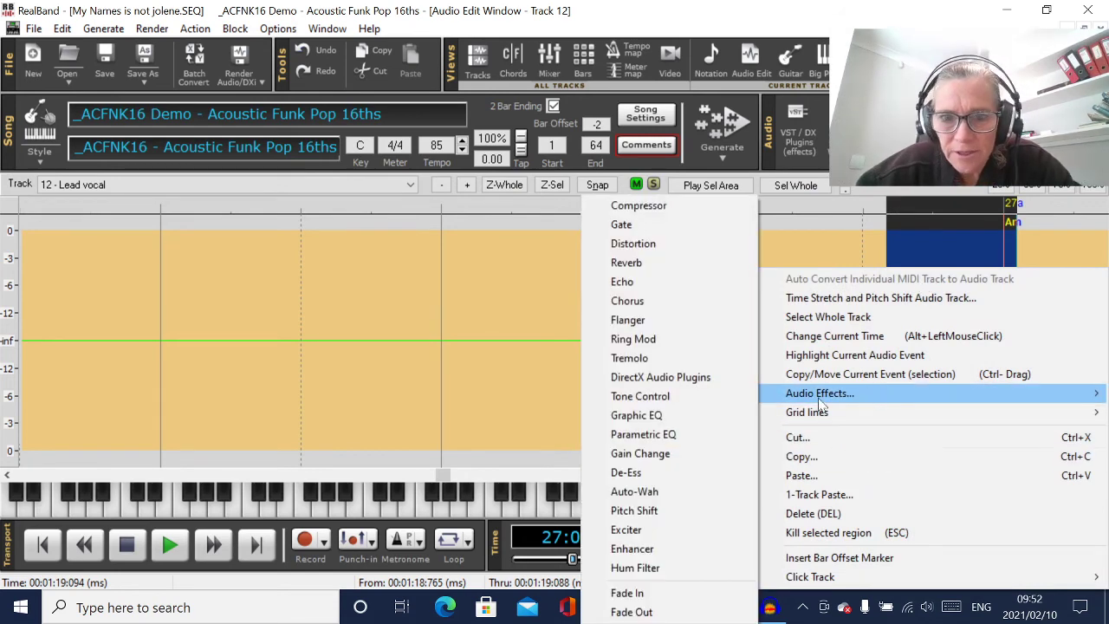
left_click(641, 453)
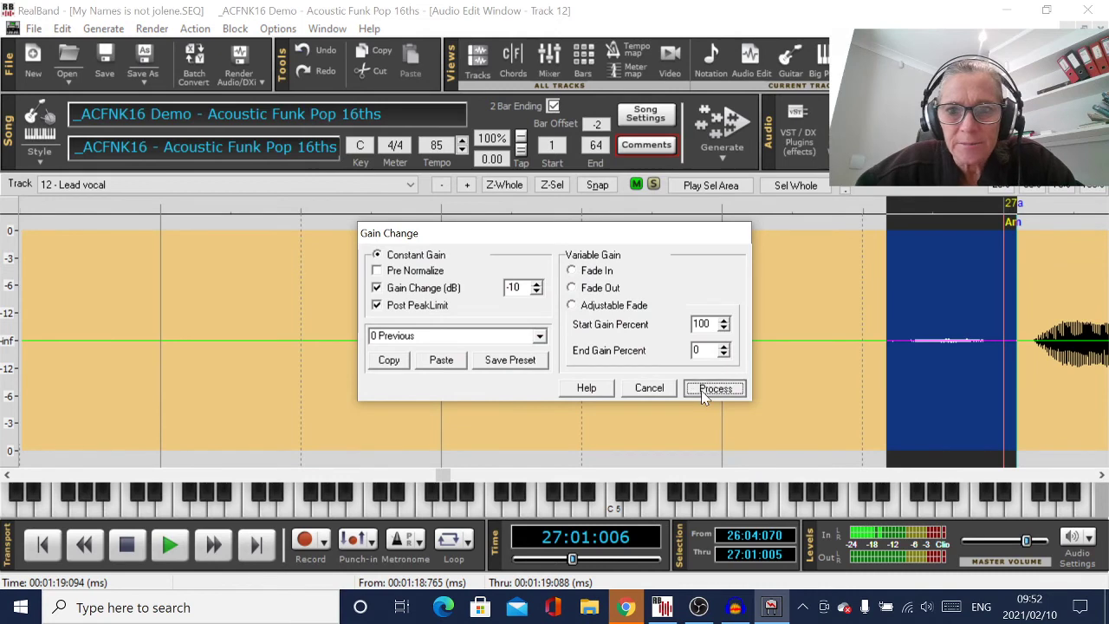
left_click(704, 389)
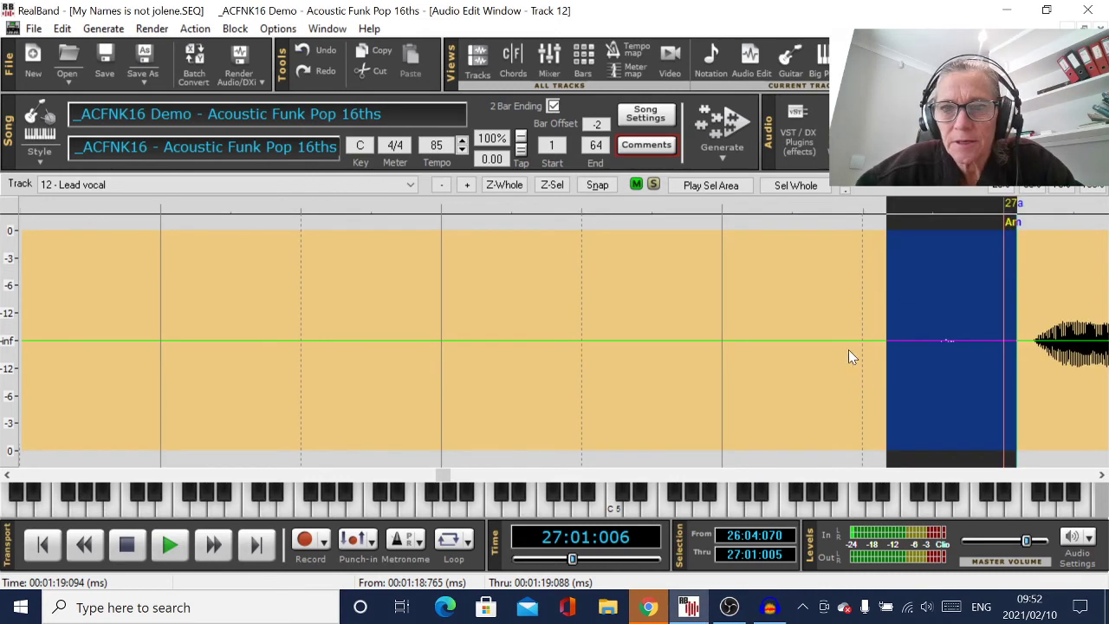
- Delete the unsung Lead vocal stretches from 25:03:093 to 26:02:111 and from 26:02:041 to 26:03:062
left_click_drag(848, 351, 28, 359)
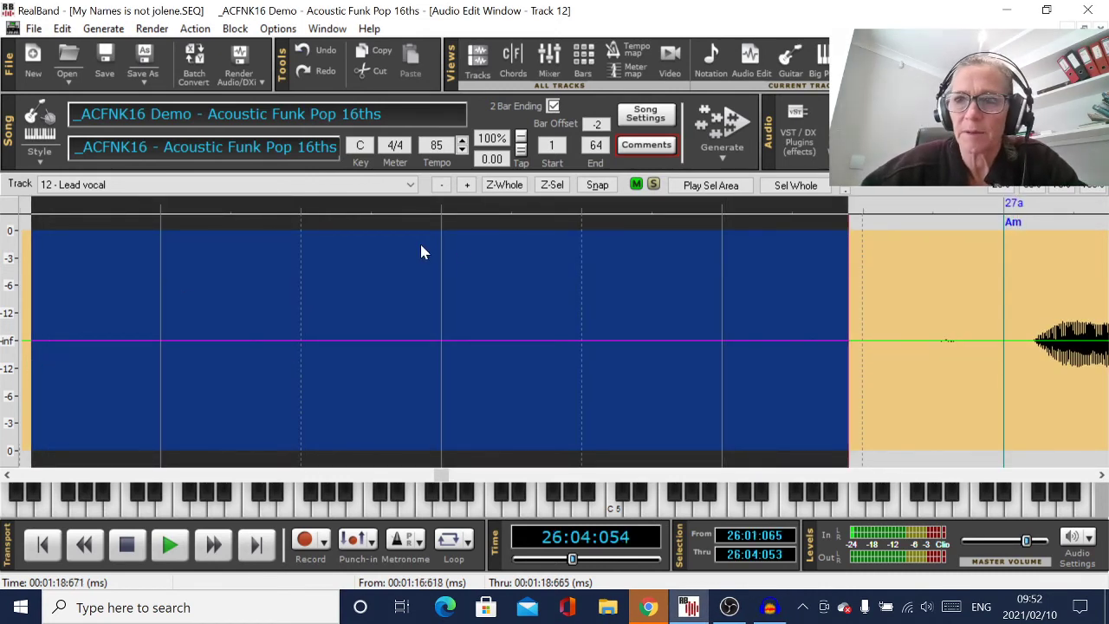
key("ctrl+1")
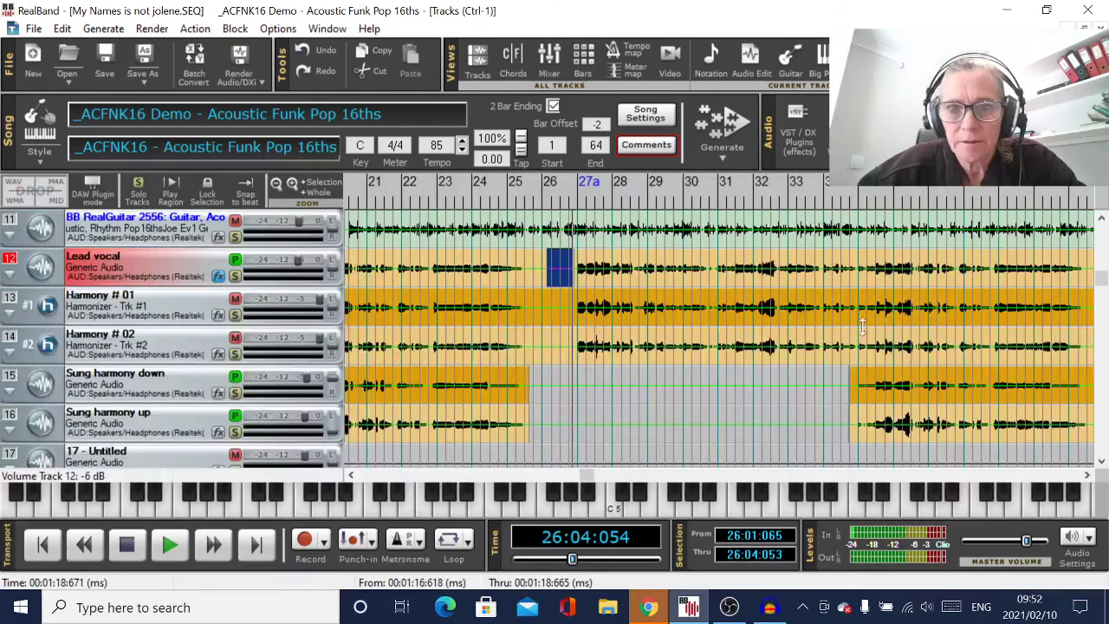
left_click(558, 279)
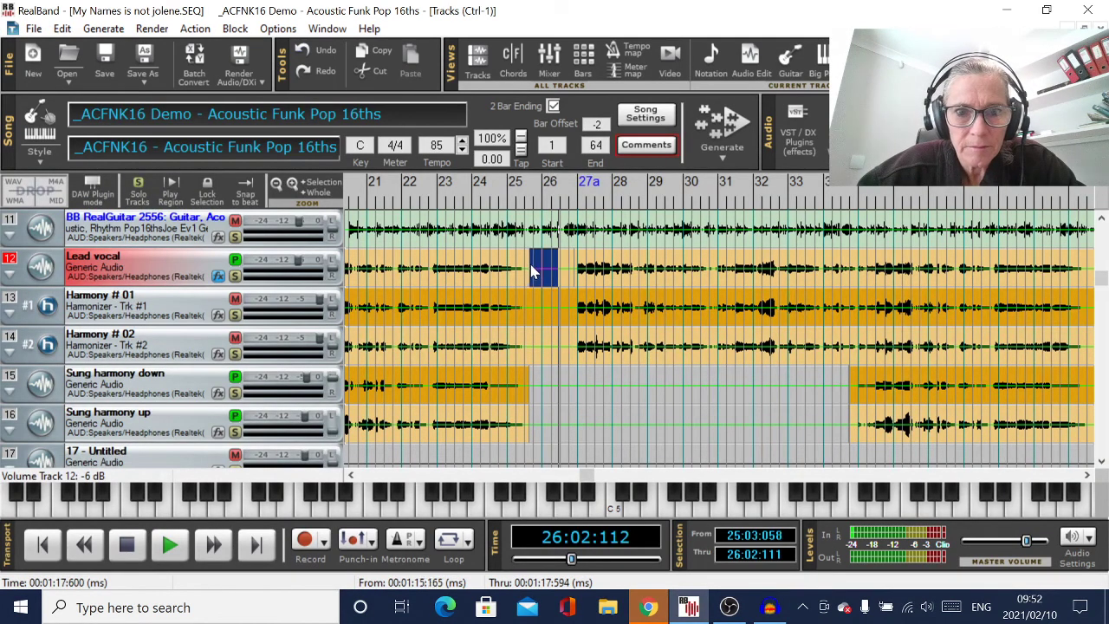
key("Delete")
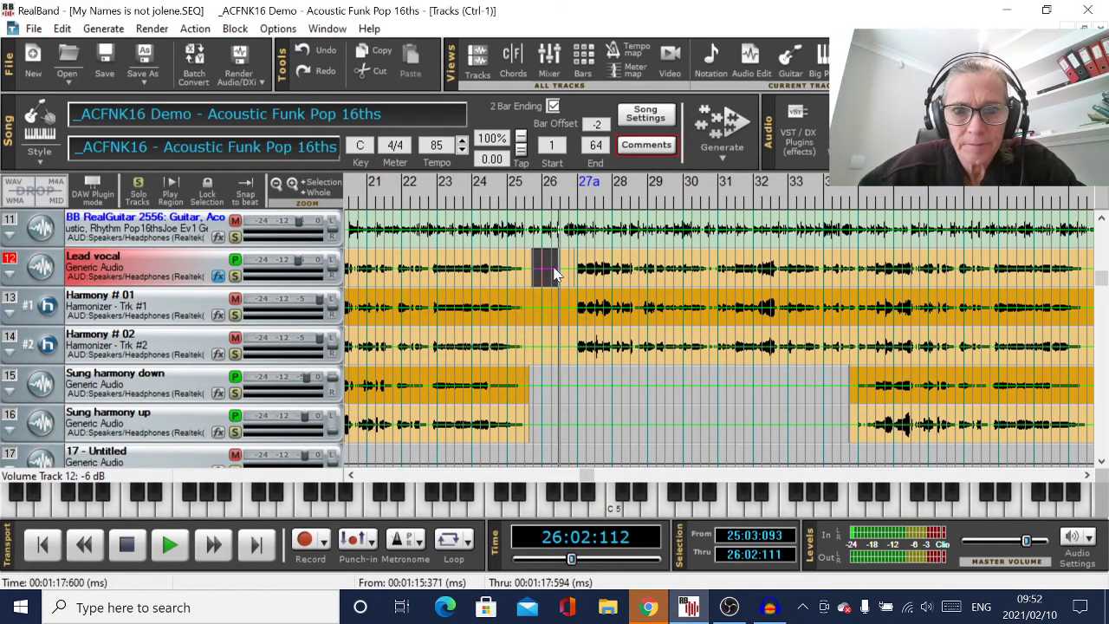
left_click(559, 267)
key("Delete")
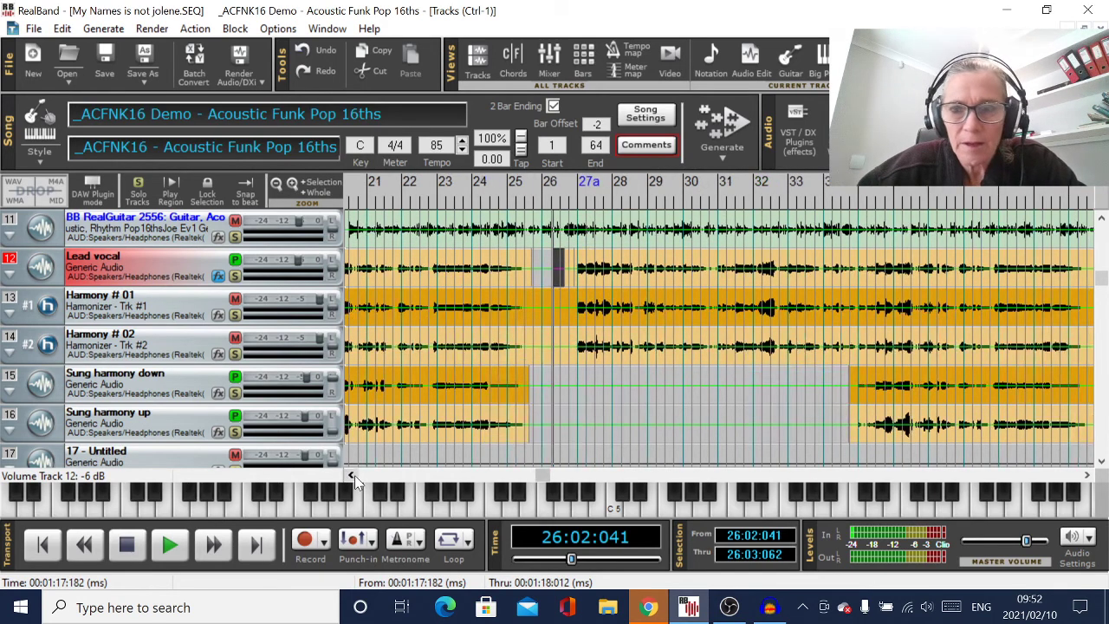
- Play the vocals from 25:04:044 to check the cleaned gap and the verse after bar 27
left_click(351, 475)
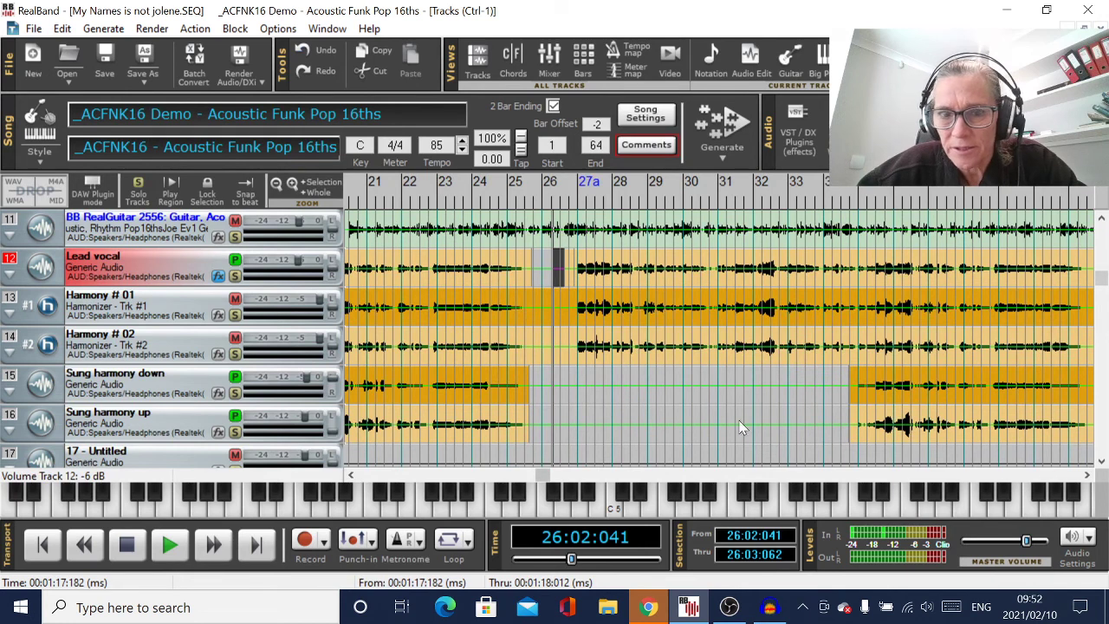
left_click(538, 282)
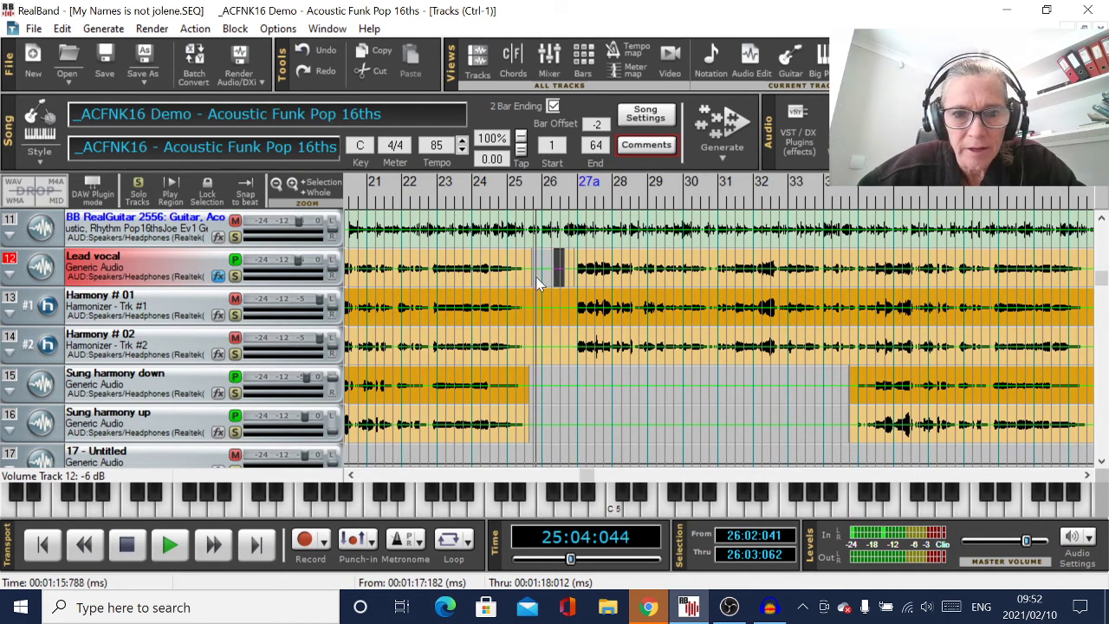
left_click(173, 546)
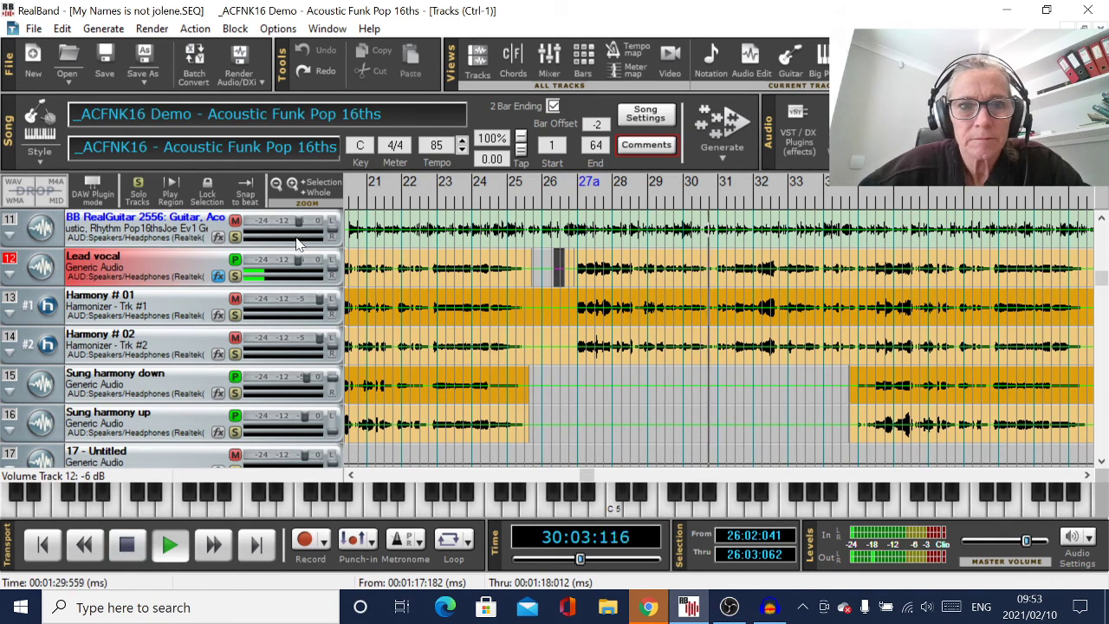
left_click(293, 184)
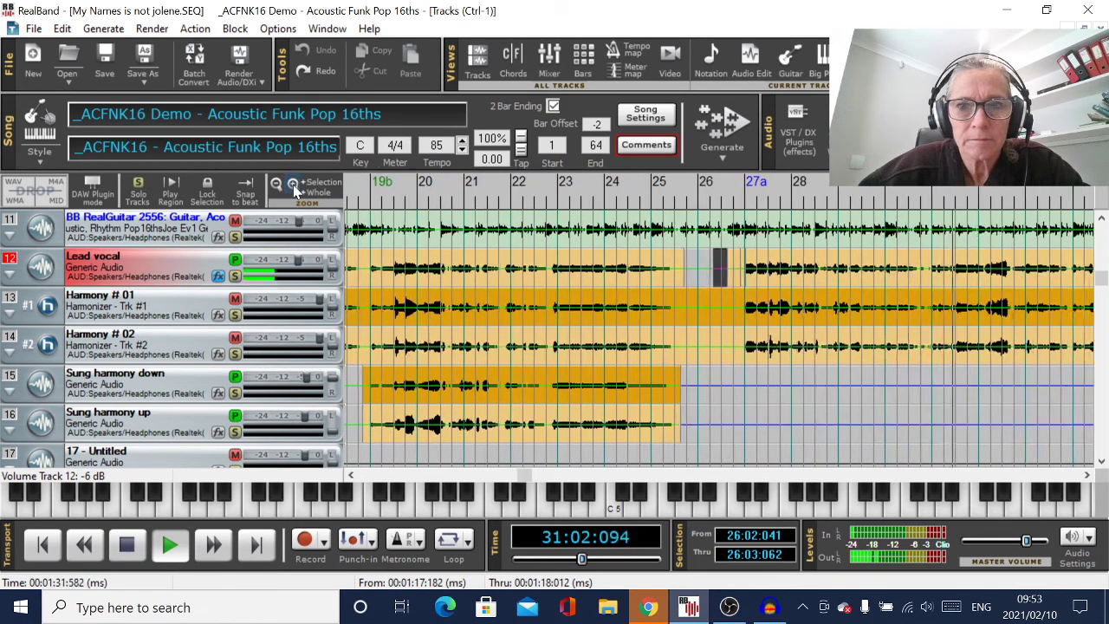
left_click(293, 184)
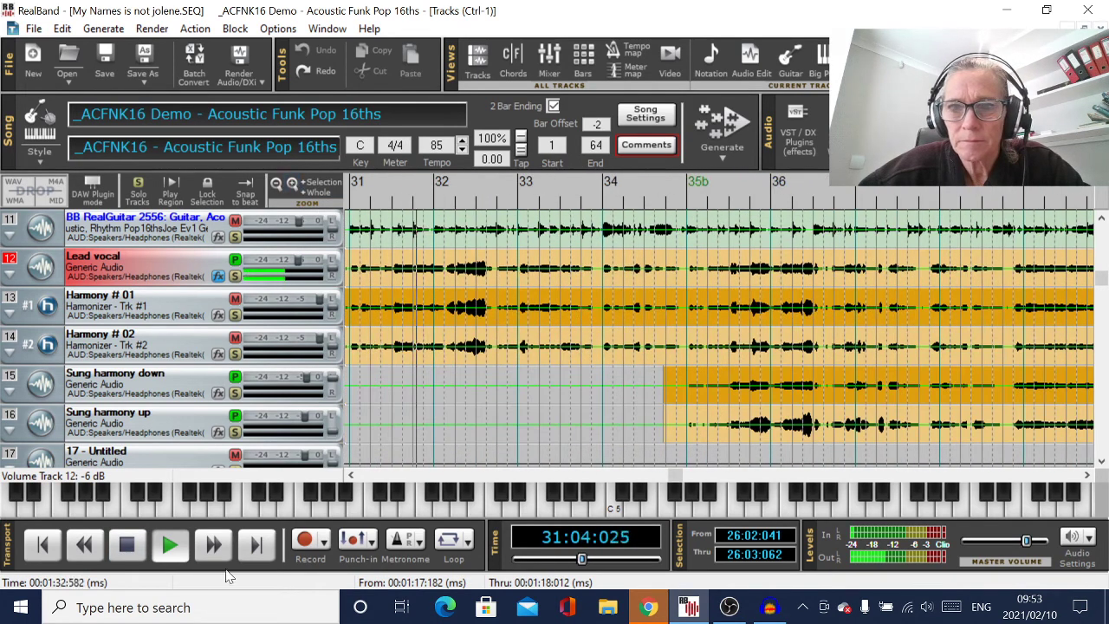
- Apply a -10 dB gain change to the Lead vocal breath just before bar 31, from 30:04:054 to 31:01:001
left_click(141, 545)
left_click(351, 476)
left_click(351, 476)
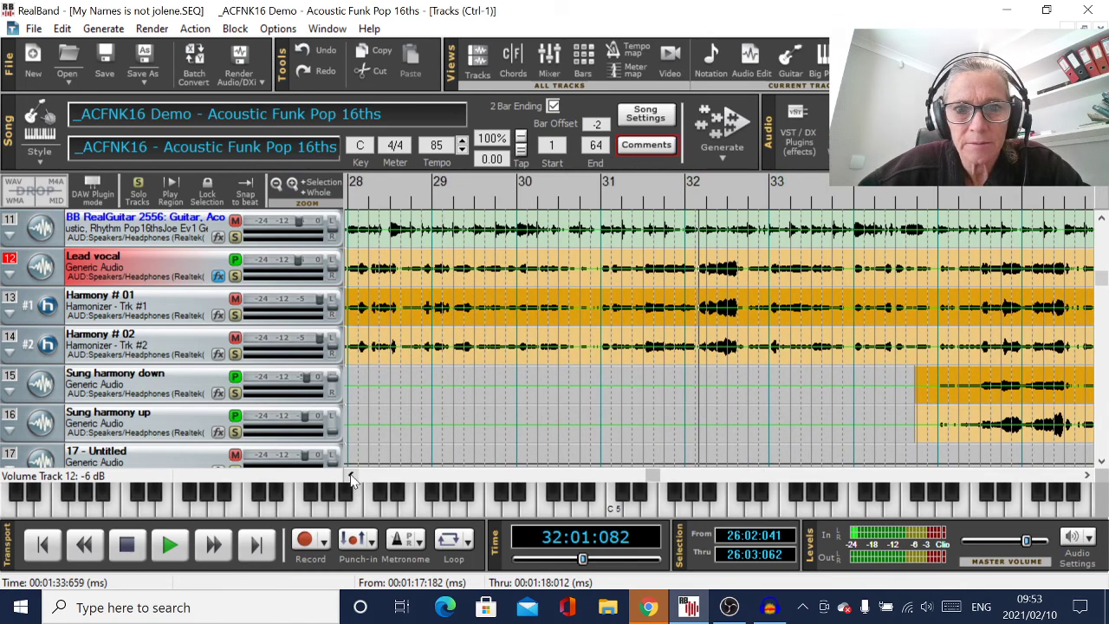
left_click(592, 279)
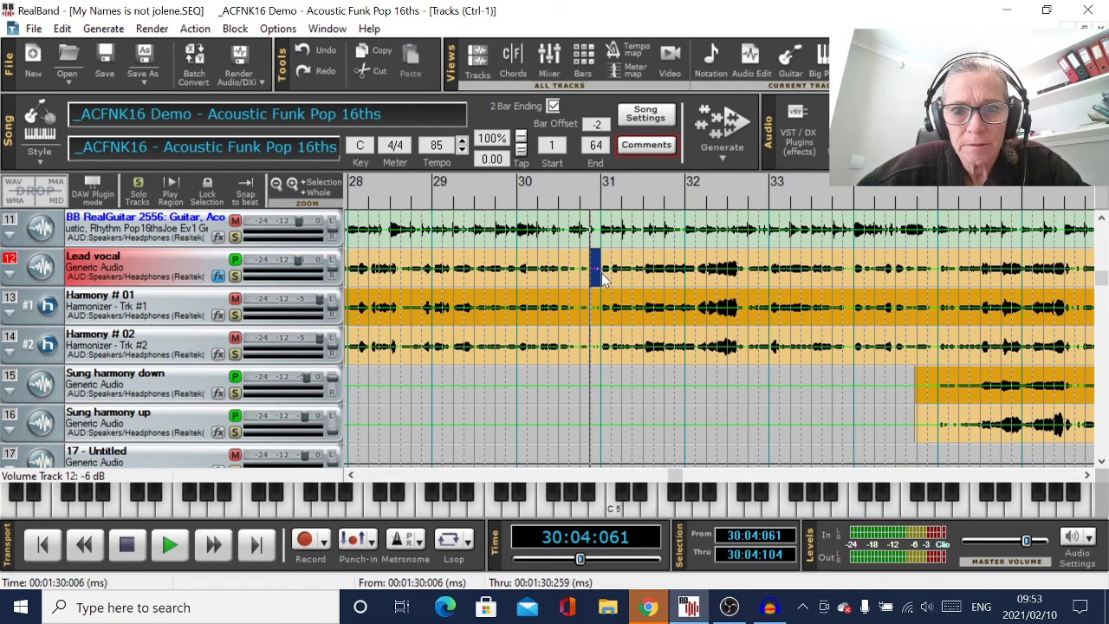
double_click(602, 273)
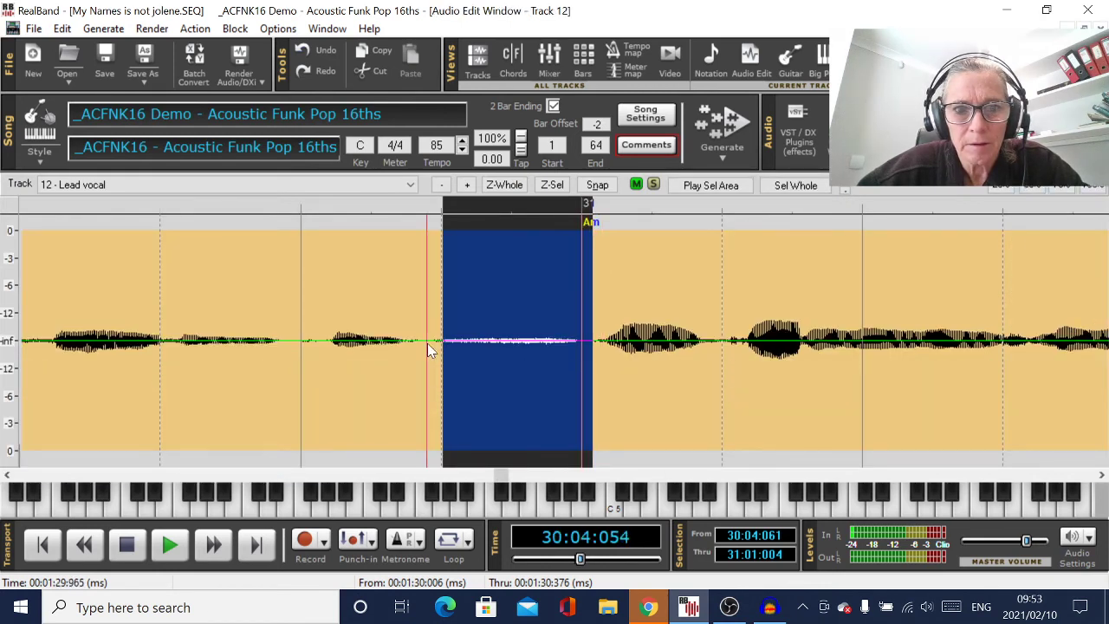
left_click_drag(427, 344, 585, 378)
right_click(519, 339)
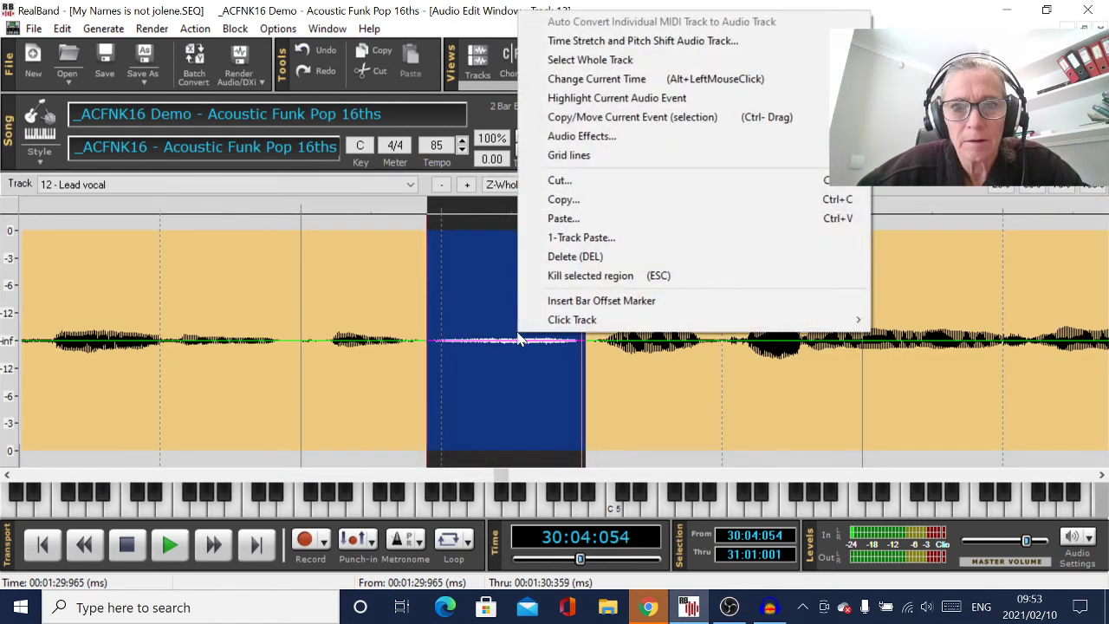
mouse_move(602, 141)
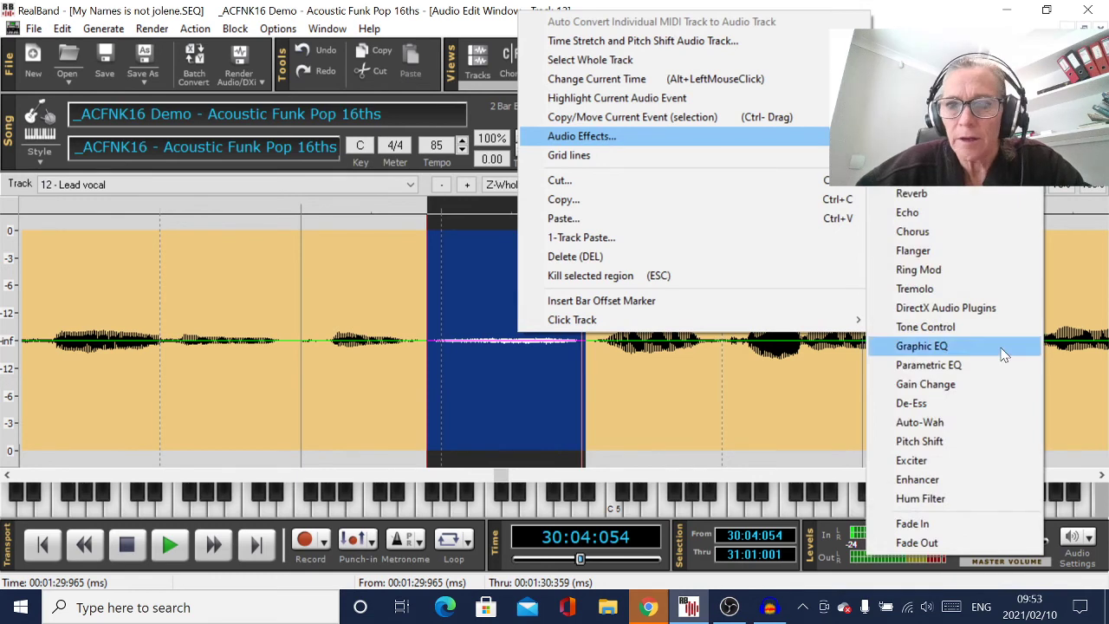
left_click(946, 385)
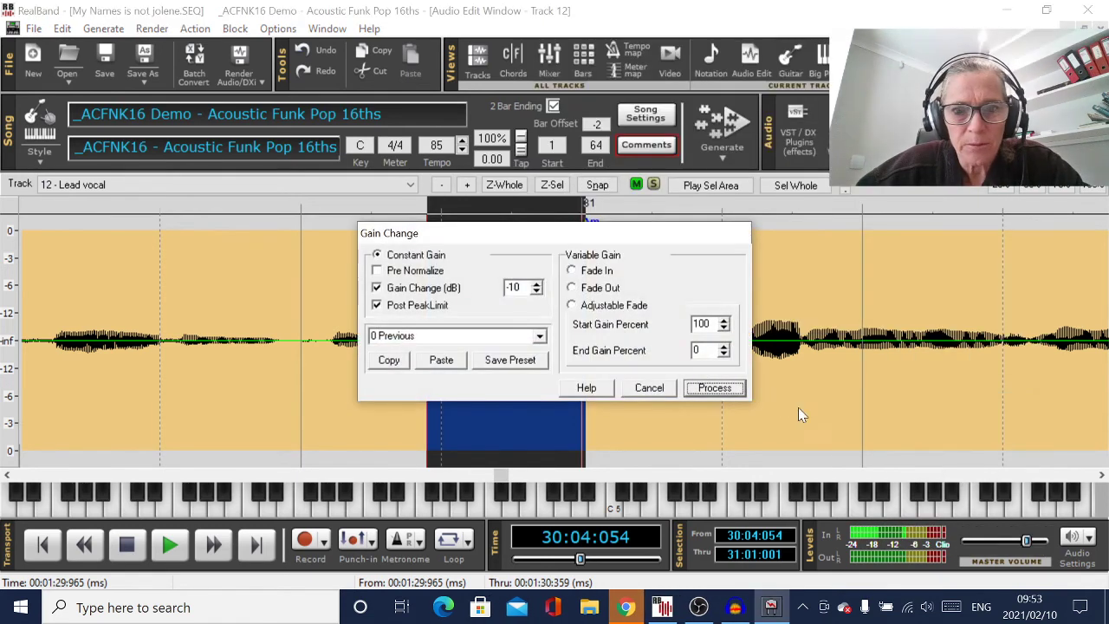
left_click(714, 390)
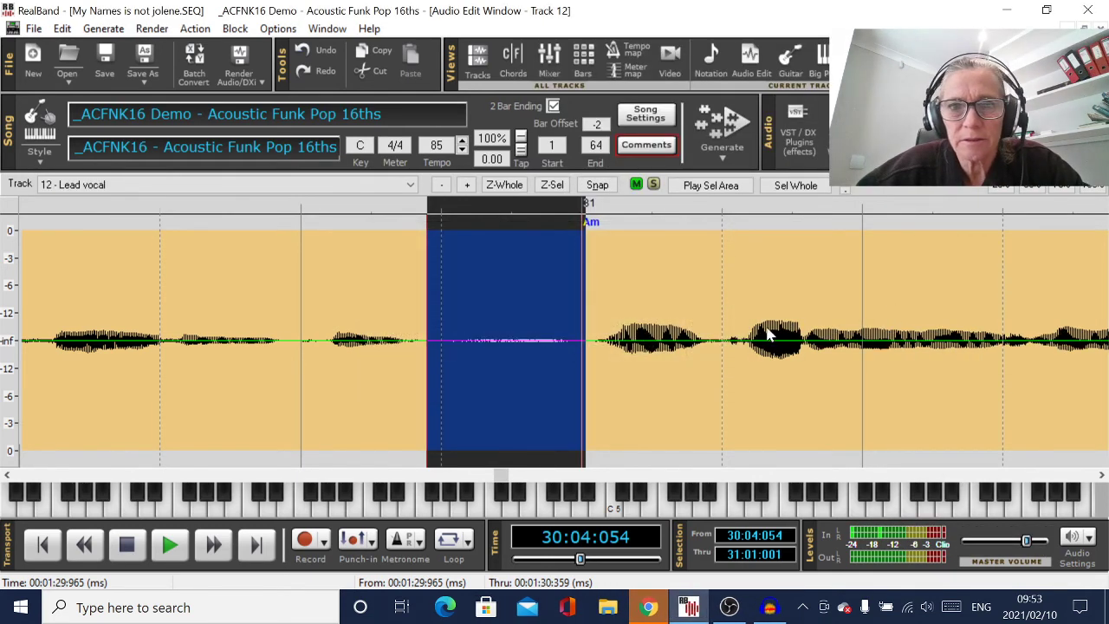
left_click(1098, 26)
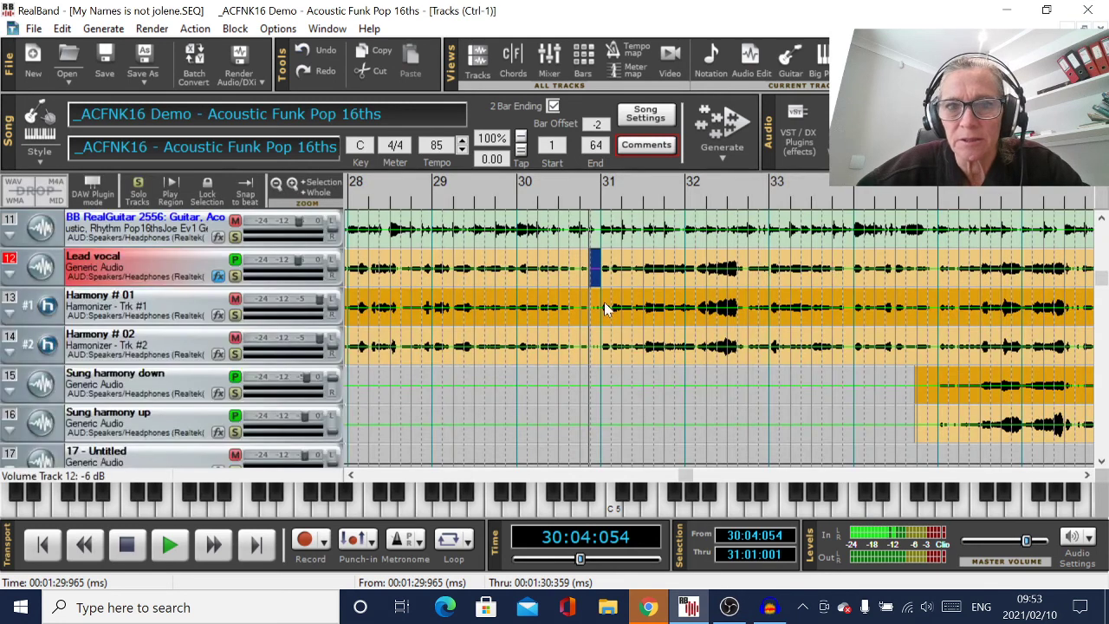
- Play the vocals from 30:04:054 to about bar 42 and delete the unsung Lead vocal stretch from 41:03:028 to 42:04:058
left_click(168, 545)
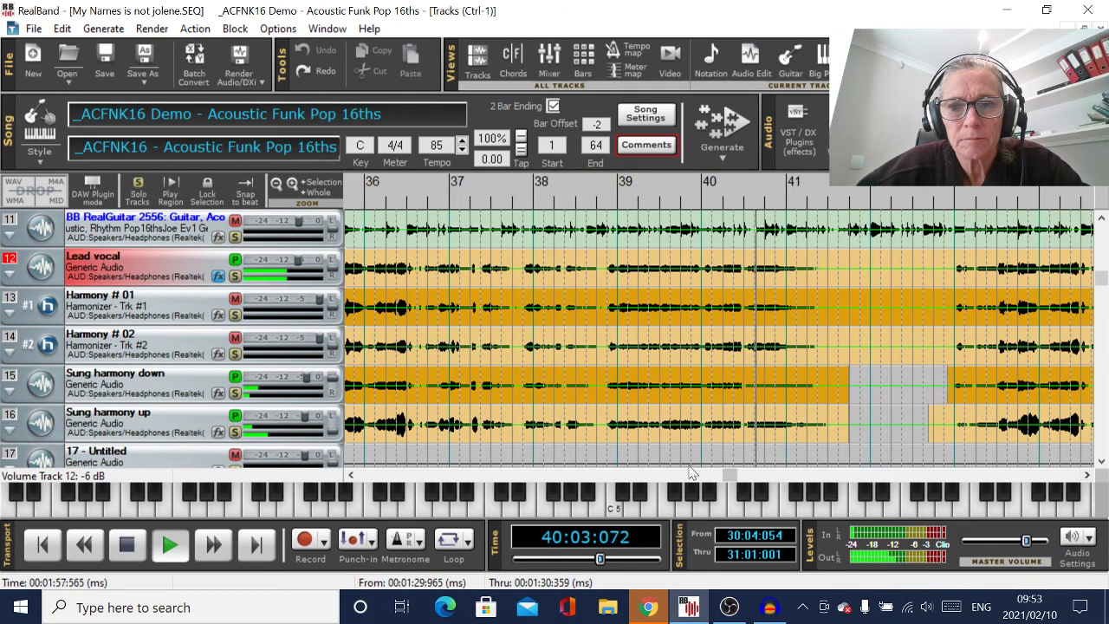
left_click(122, 552)
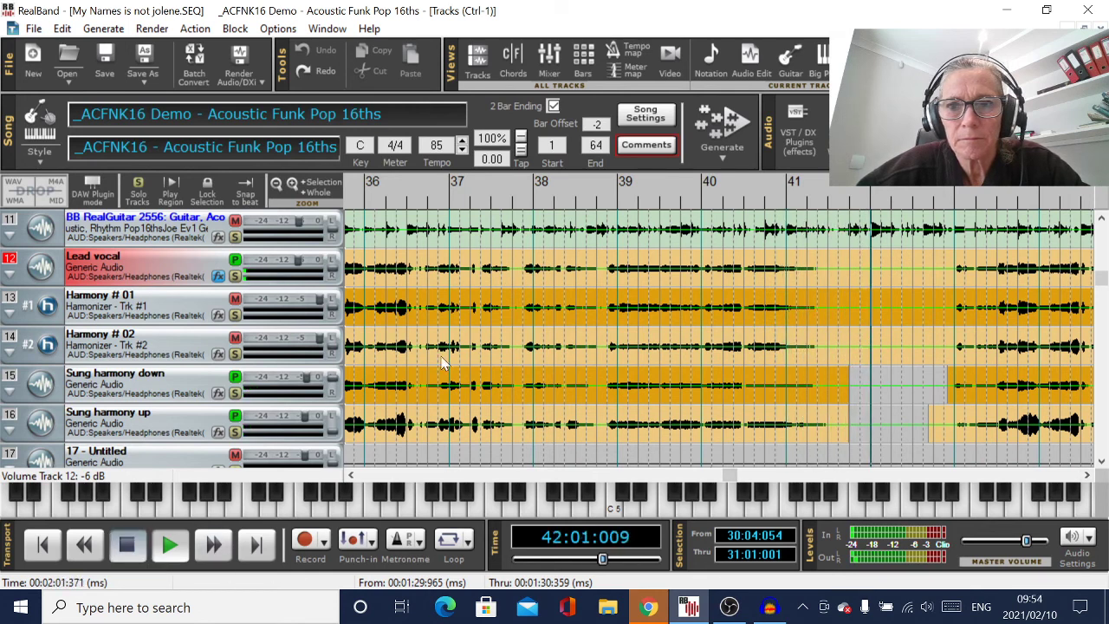
left_click_drag(835, 274, 950, 285)
key("Delete")
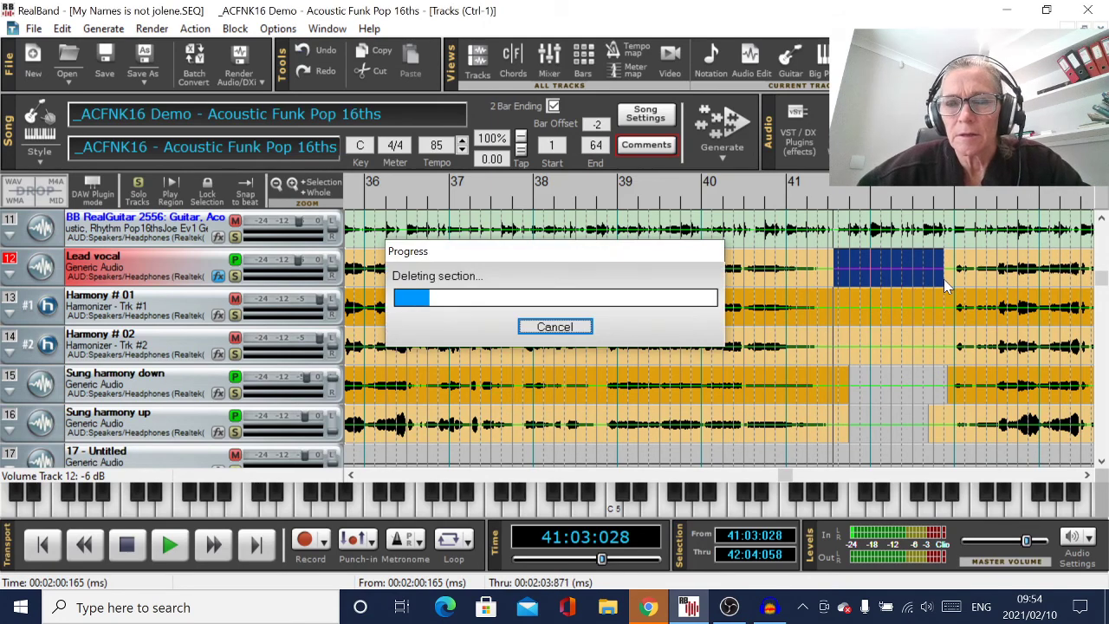
- Play the gap before bar 43 and delete 42:04:030 to 42:04:098 on both sung harmonies and 42:02:097 to 42:04:029 on Sung harmony up
left_click(170, 544)
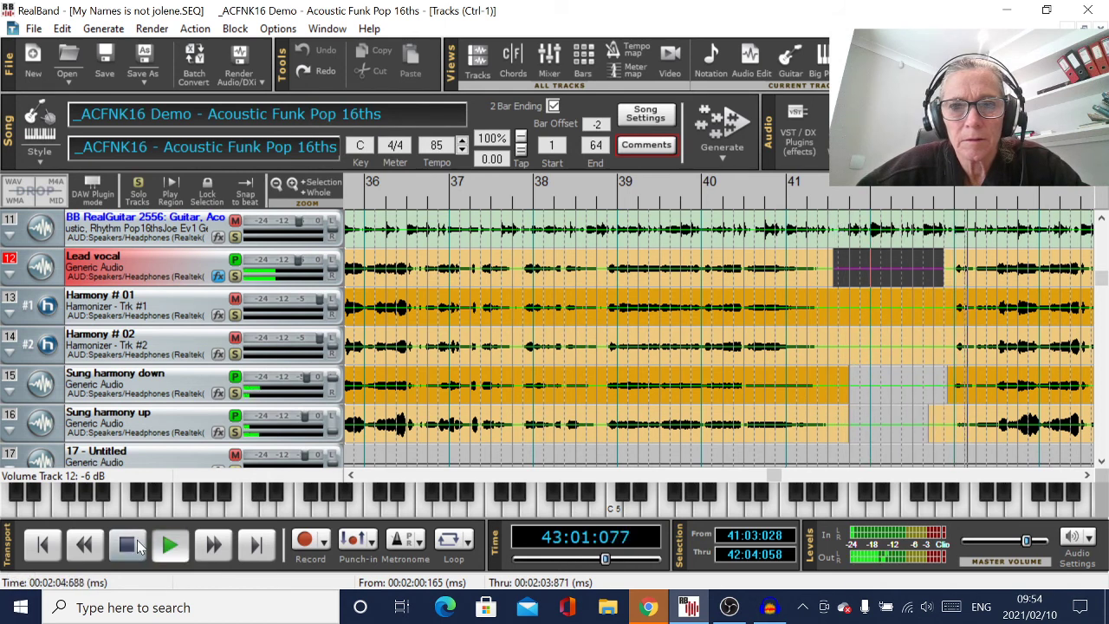
key("space")
left_click_drag(944, 399, 945, 435)
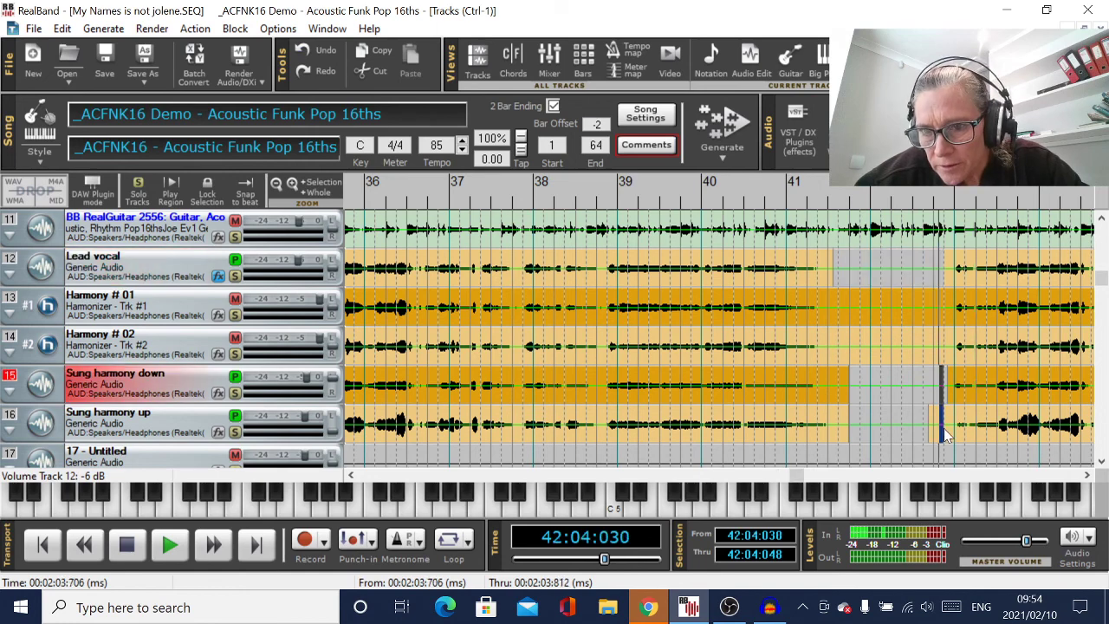
key("Delete")
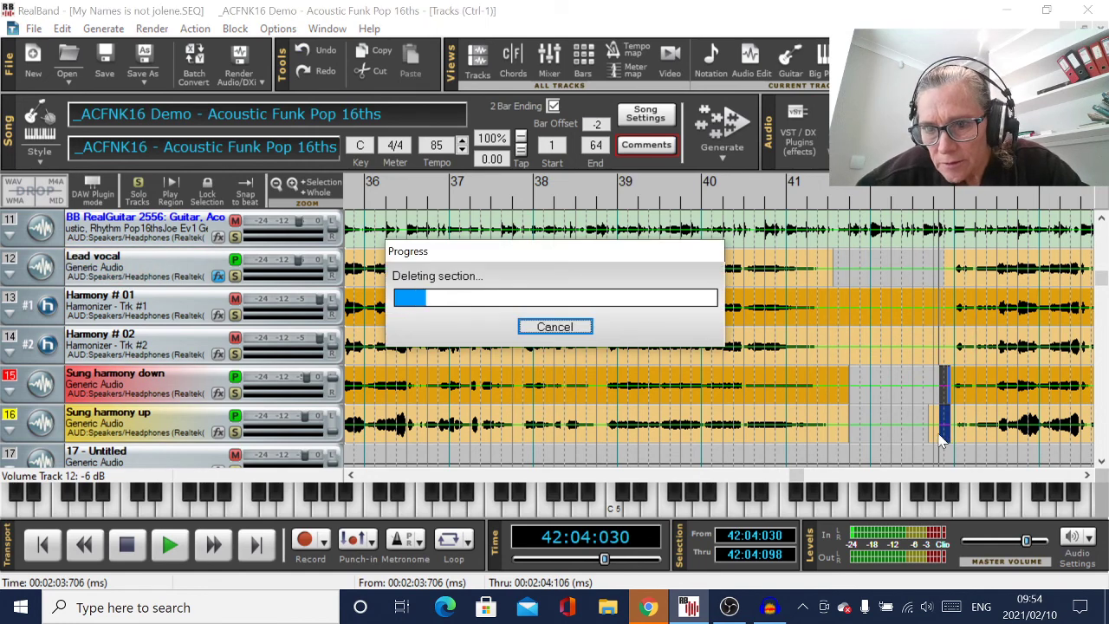
left_click_drag(908, 416, 937, 434)
key("Delete")
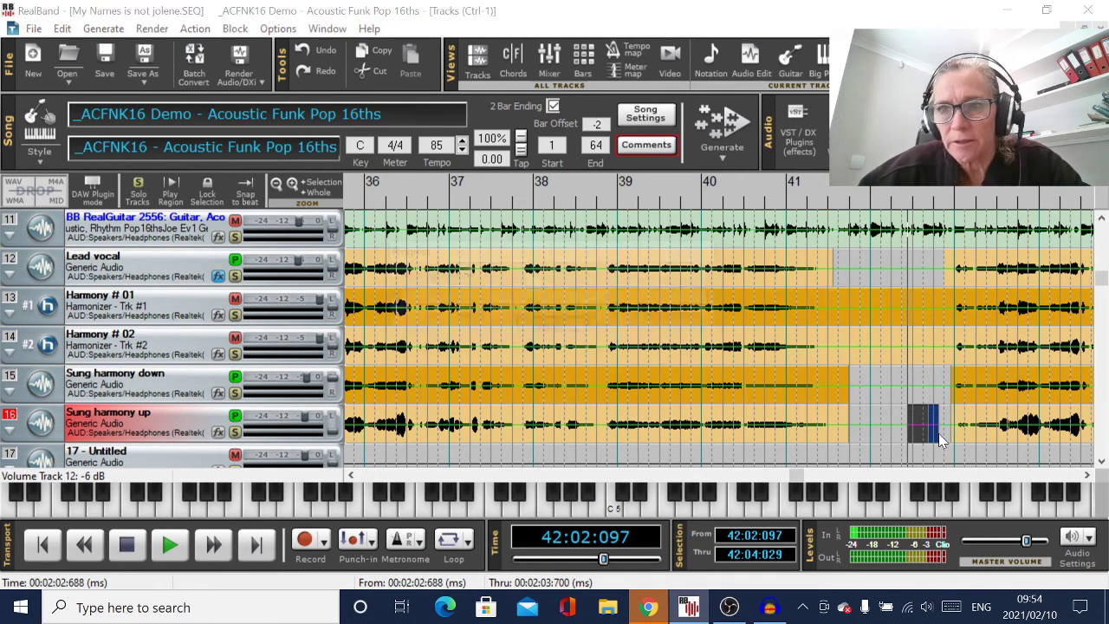
- Apply the previously used gain change to the Lead vocal breath just before bar 43, from 42:04:049 to 42:04:103
double_click(947, 268)
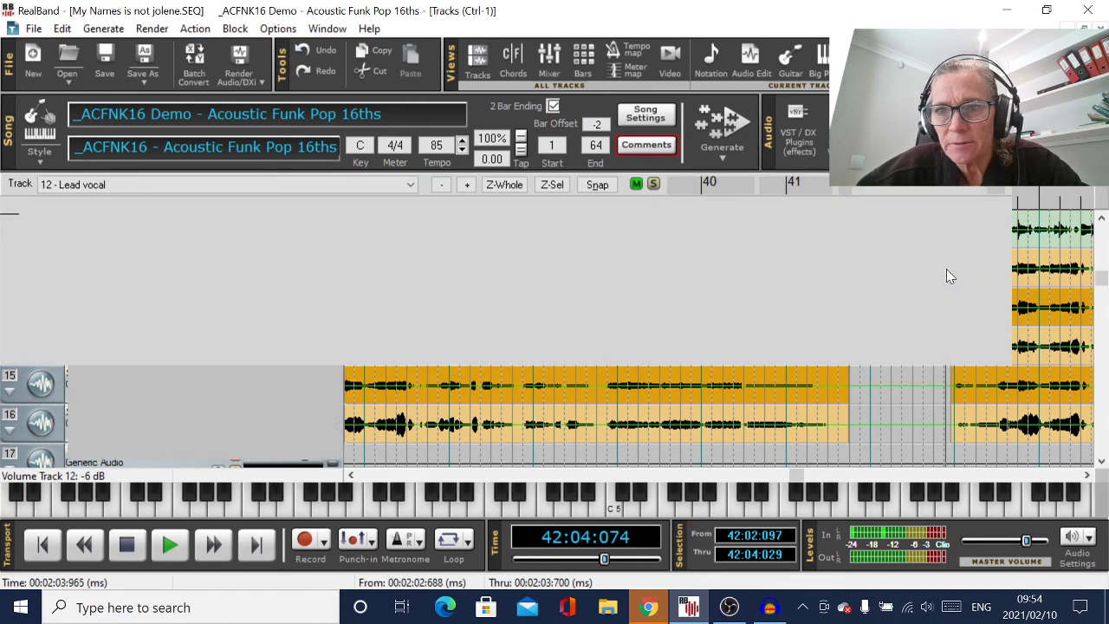
left_click_drag(158, 368, 264, 398)
right_click(184, 343)
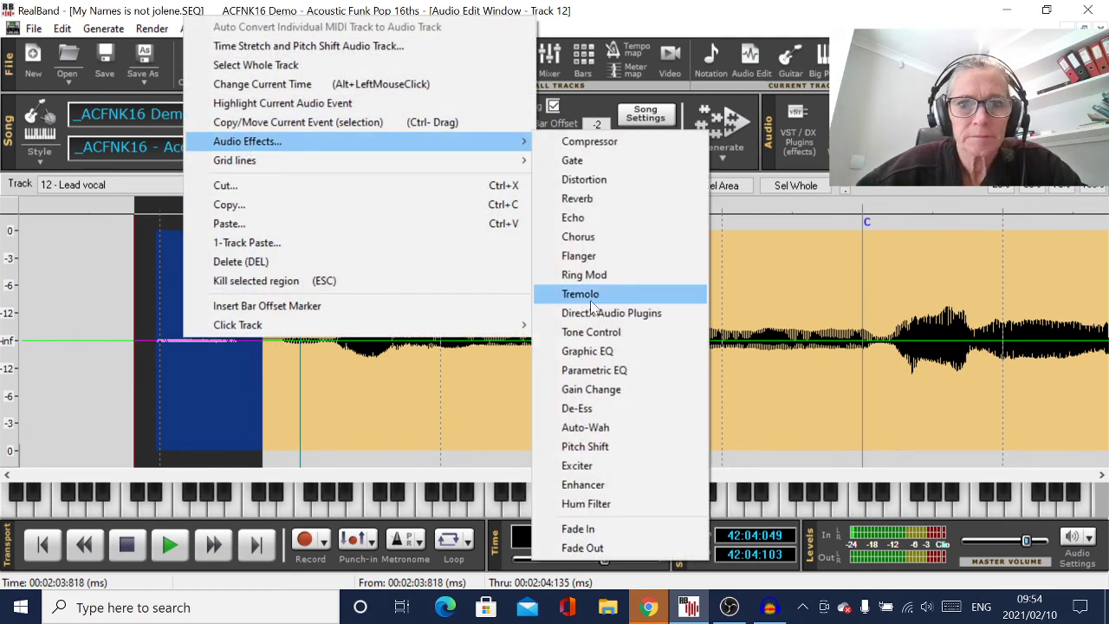
left_click(595, 389)
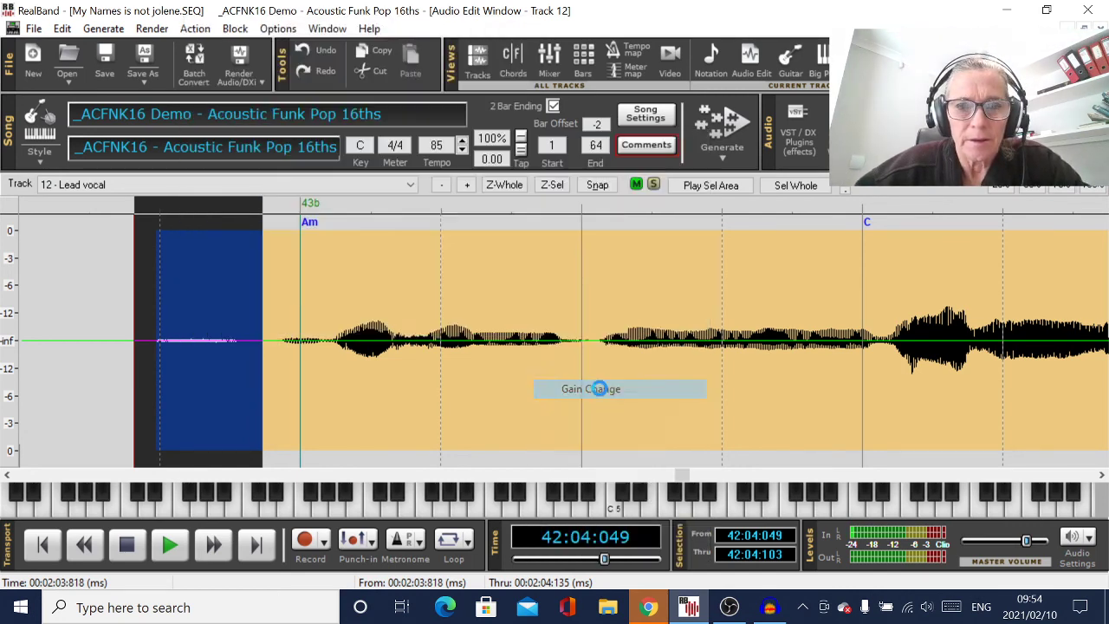
left_click(716, 389)
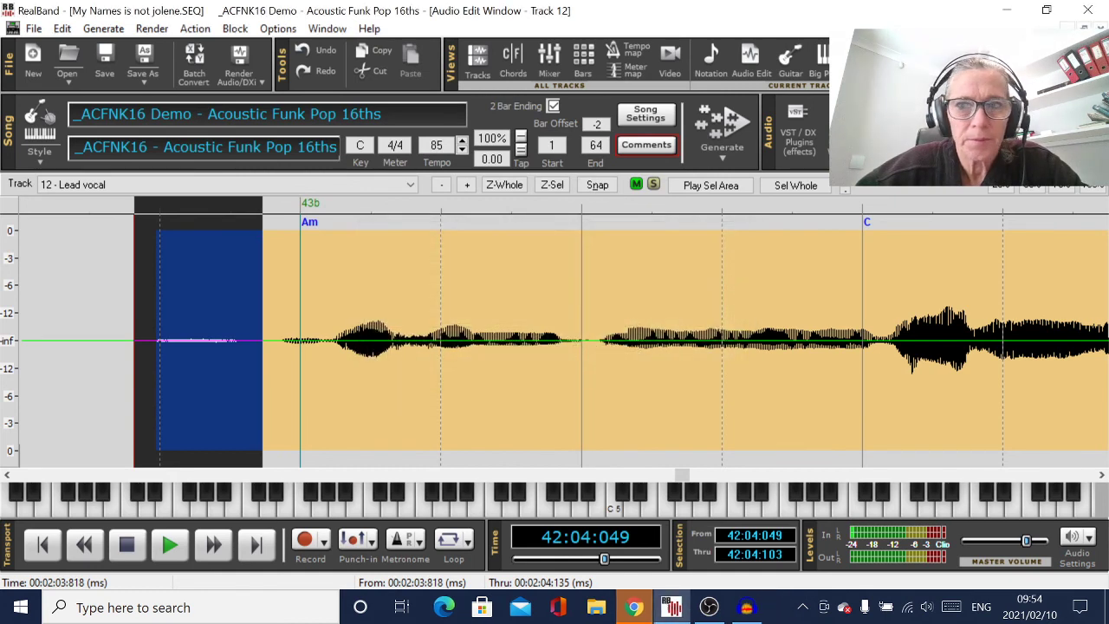
key("ctrl+1")
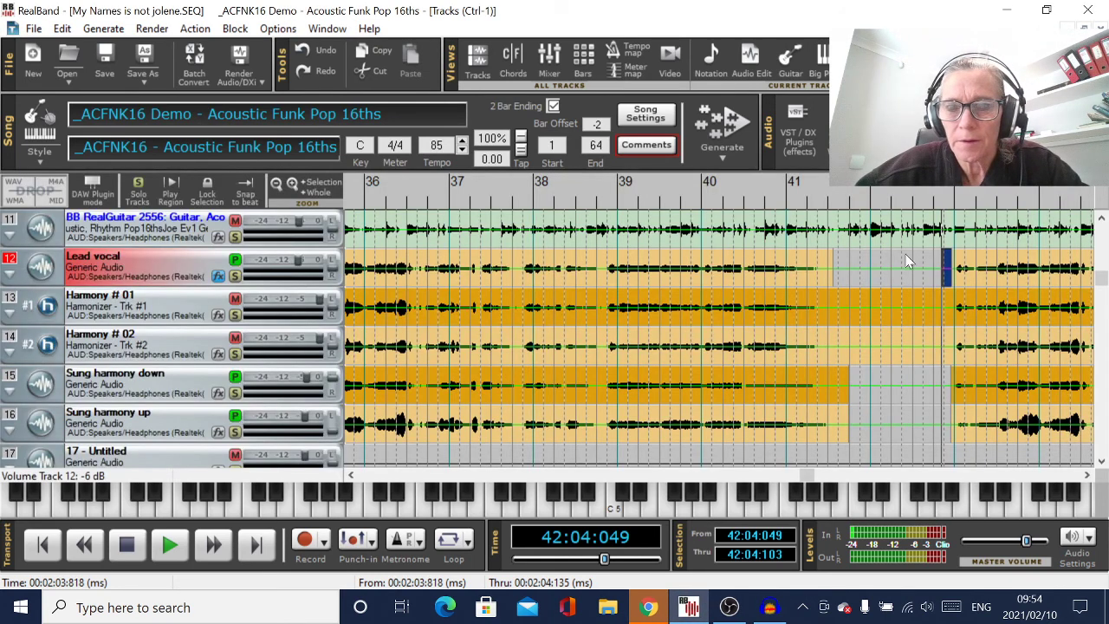
- Play the vocals from 42:04:049 to check the reduced breath and the verse from bar 43 into bar 46
left_click(170, 545)
left_click(1087, 475)
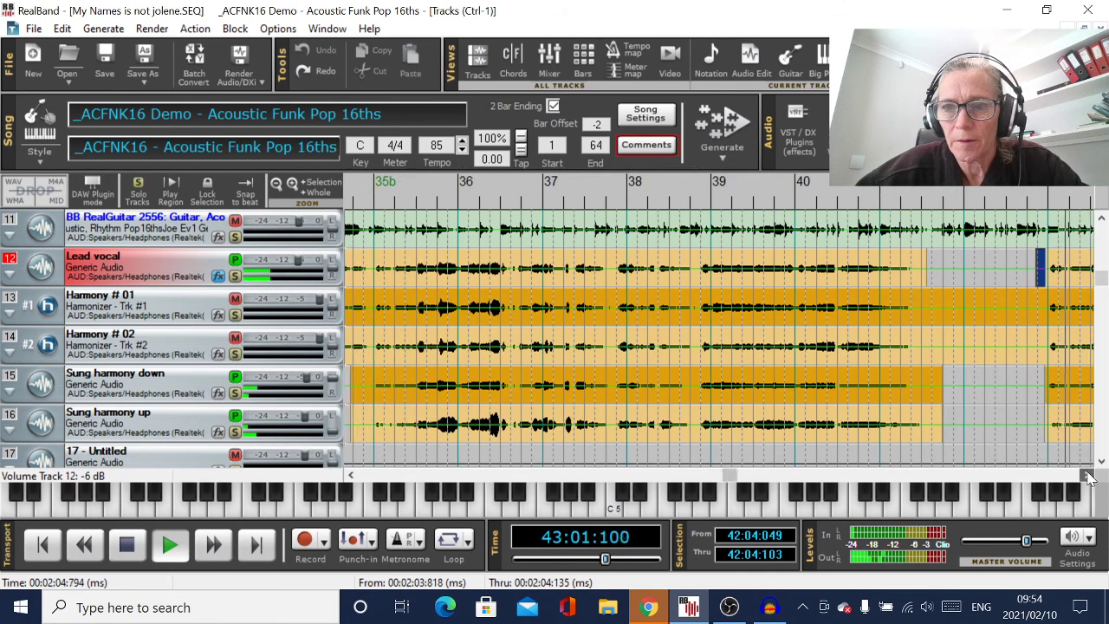
left_click(1087, 476)
left_click(1087, 475)
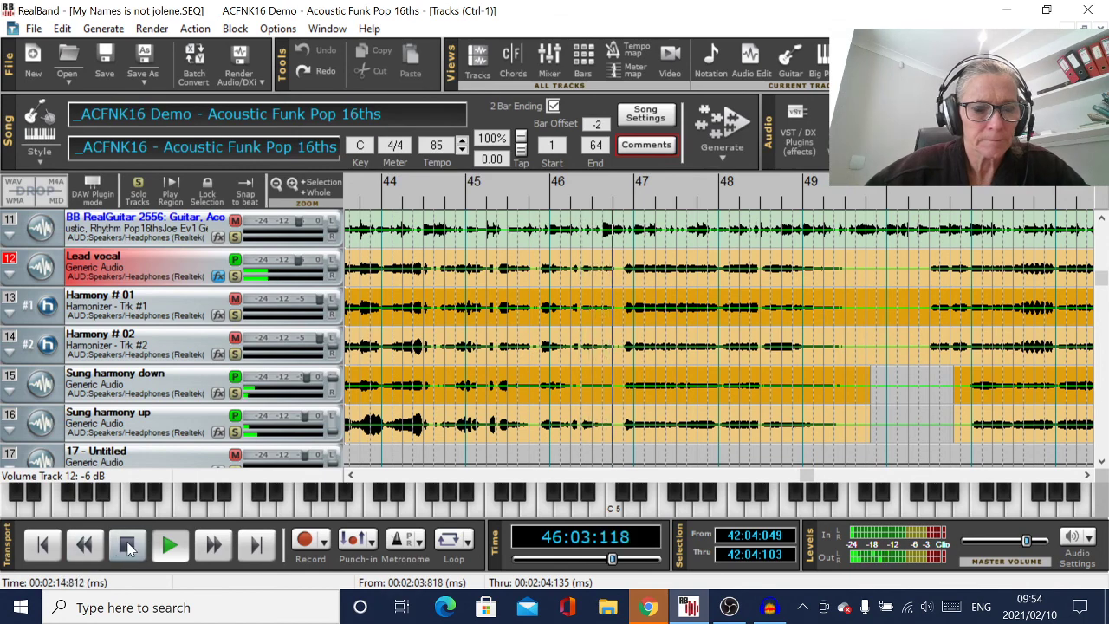
left_click(729, 609)
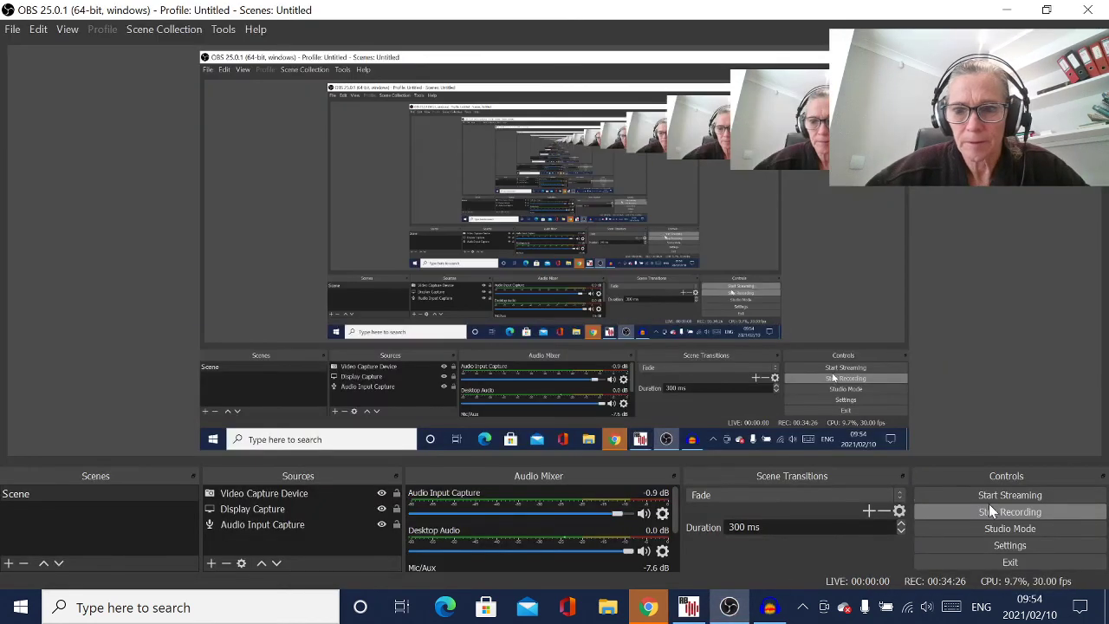